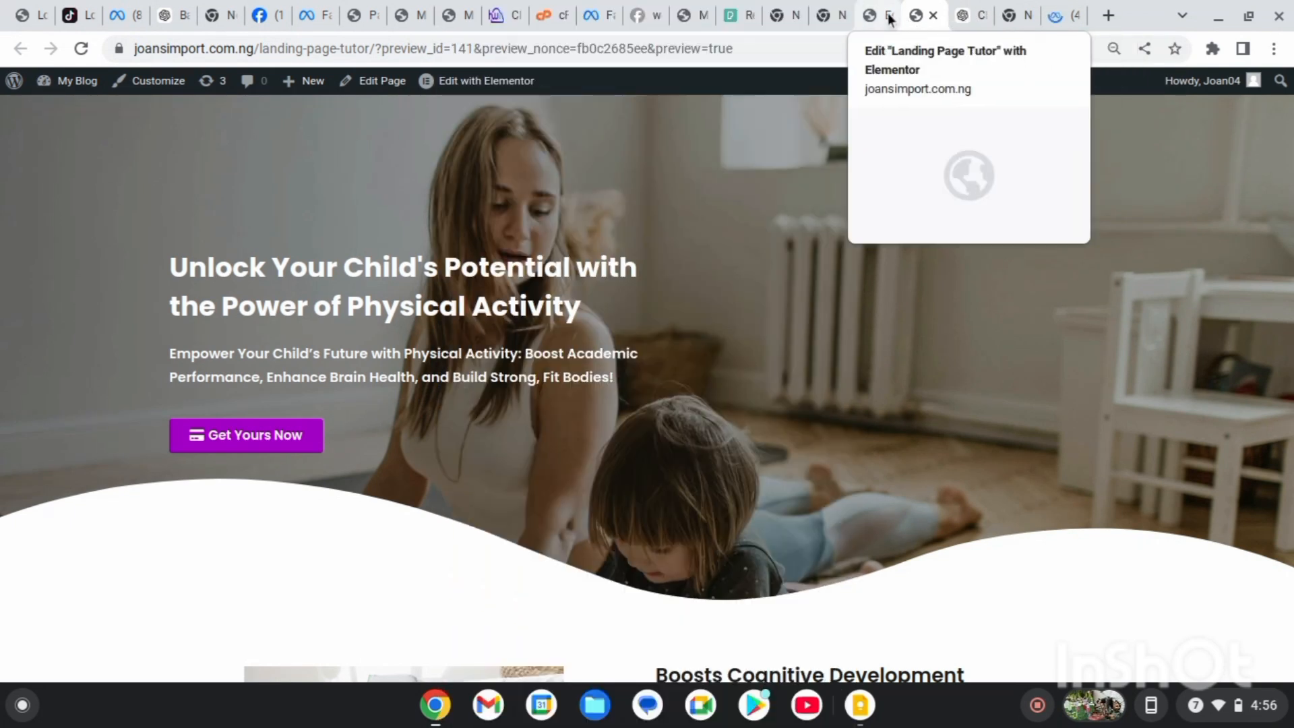
- Switch to the Elementor editor of the Landing Page Tutor page and look through its sections
click(888, 18)
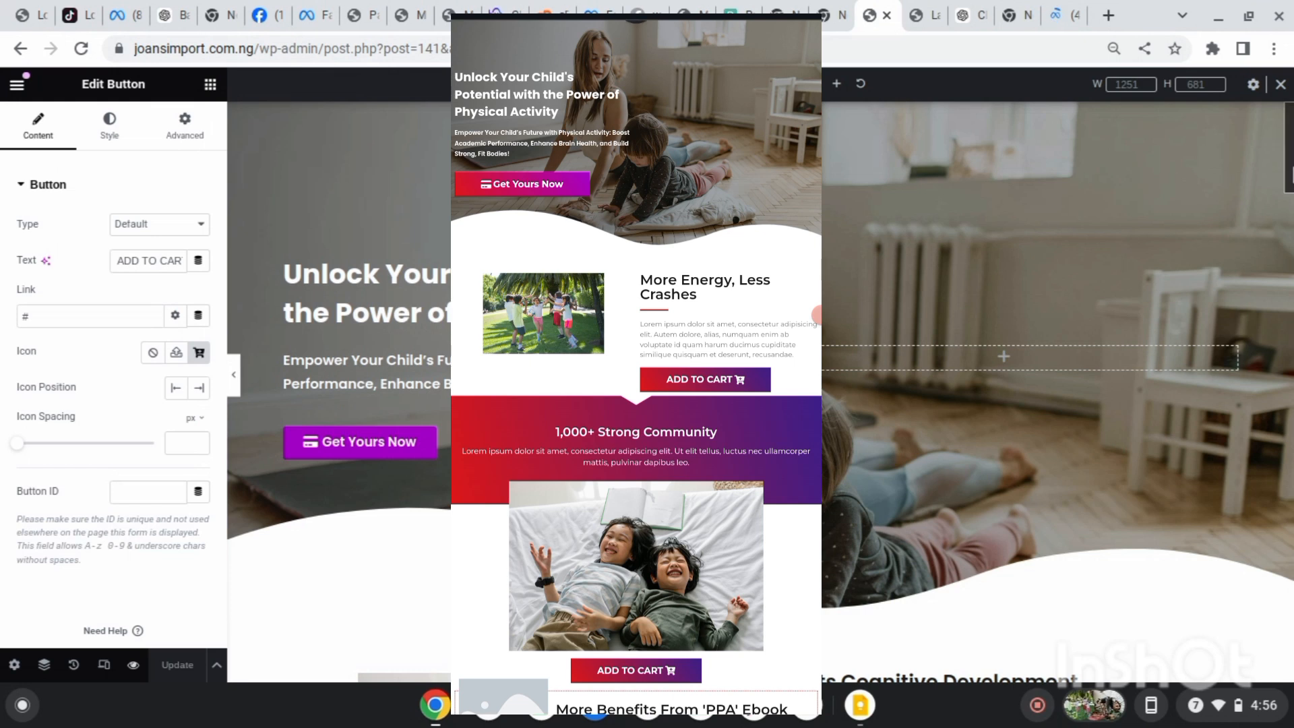
scroll(1028, 330, down, 7)
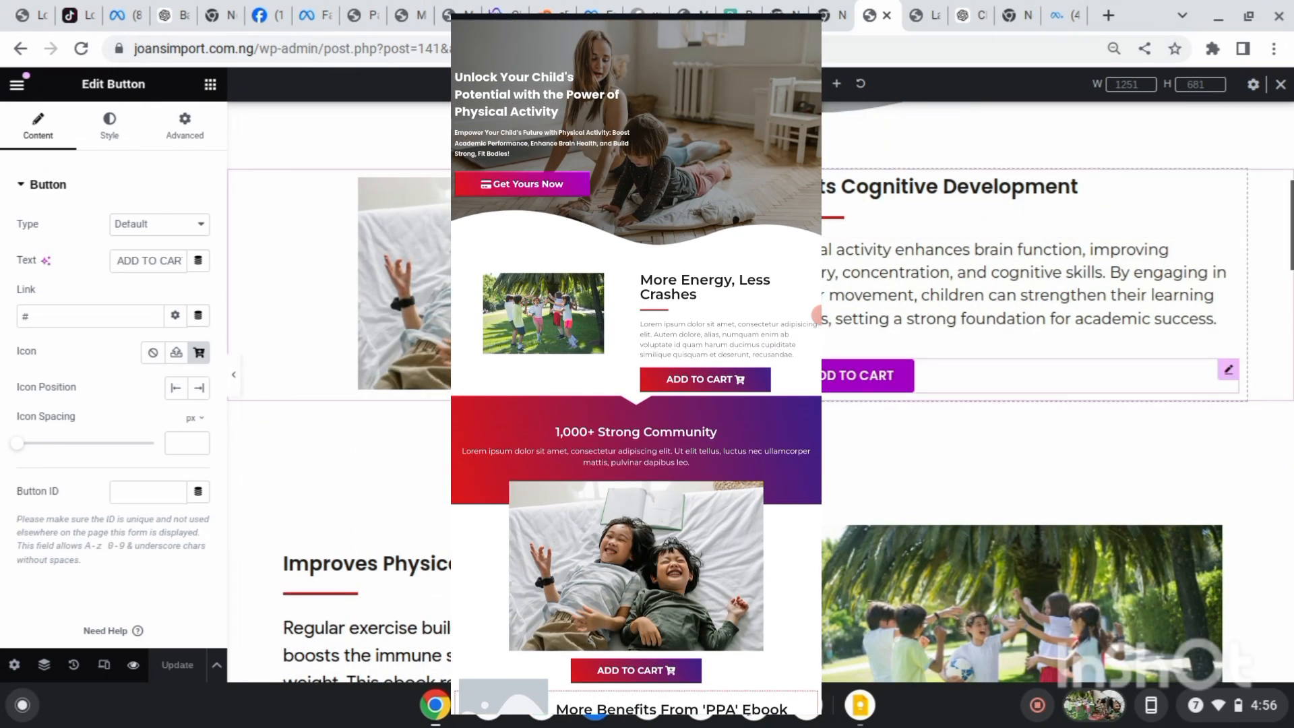
click(1093, 373)
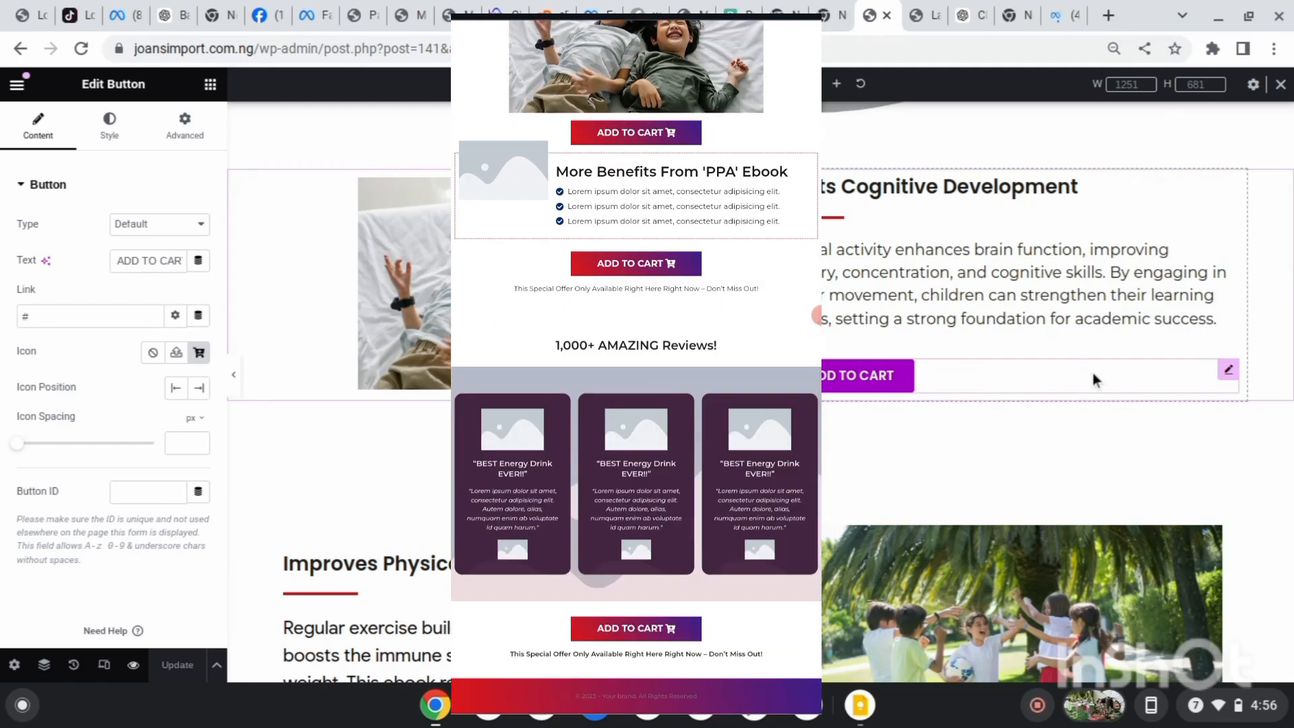
drag(1290, 236, 1287, 387)
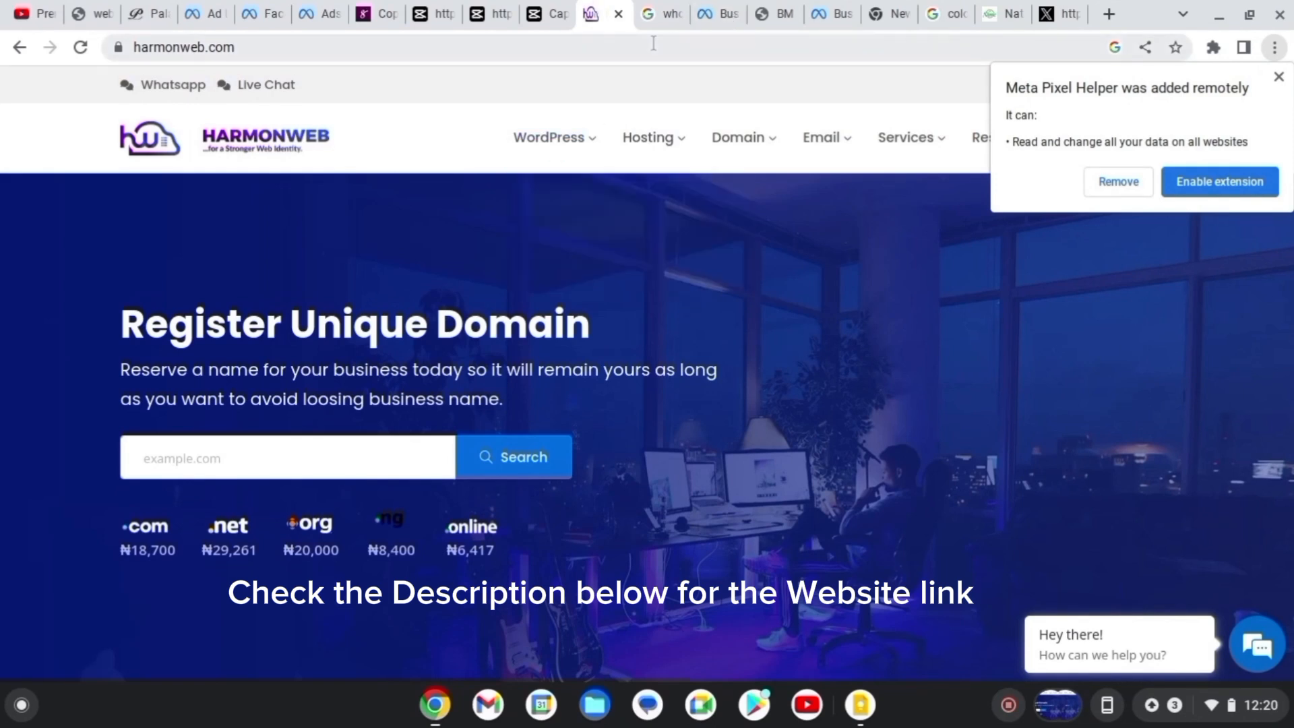
- Load harmonweb.com and enter yourbrandname.com.ng as the domain name to look up
click(478, 42)
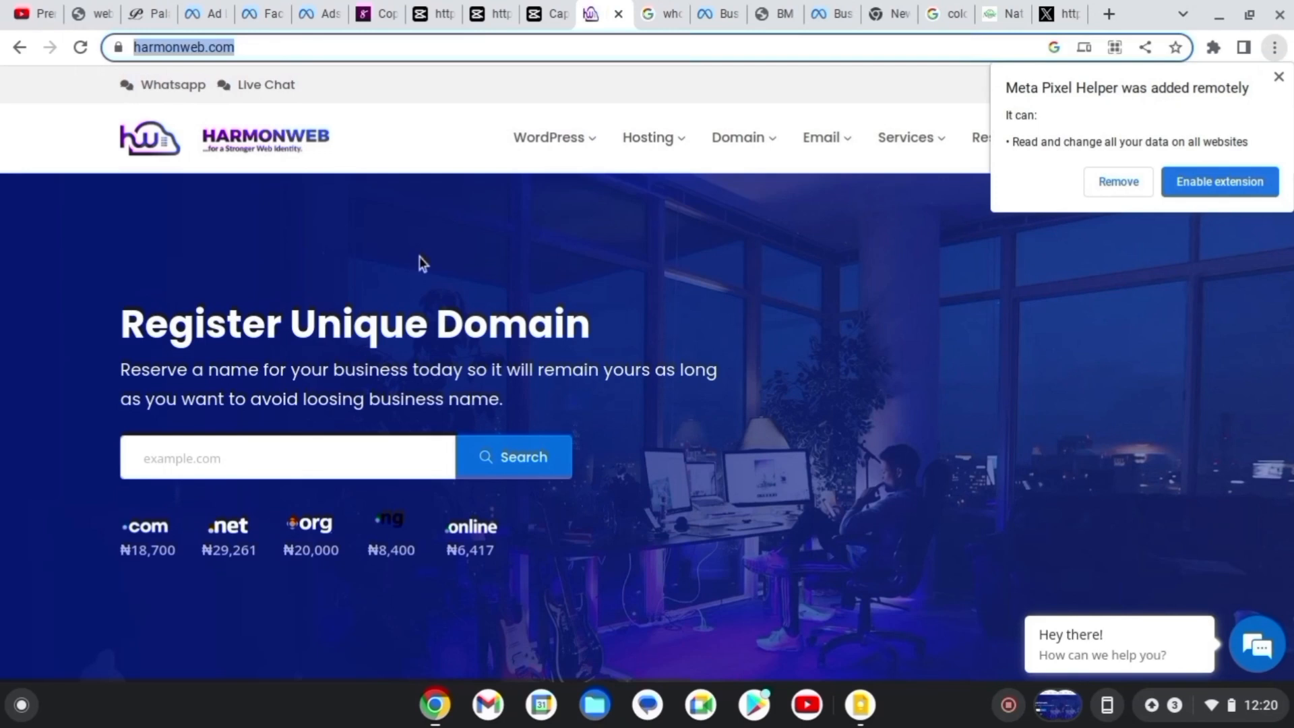
key(Return)
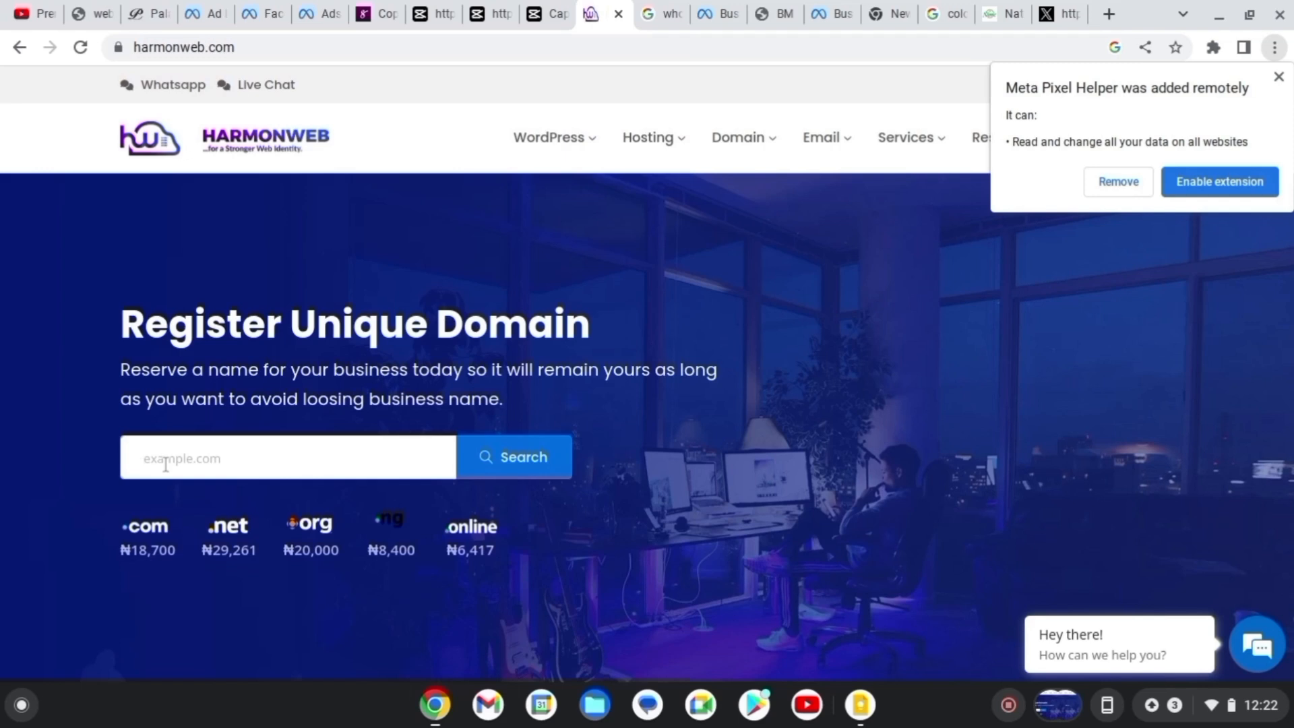
text(yourbrandname.com.ng)
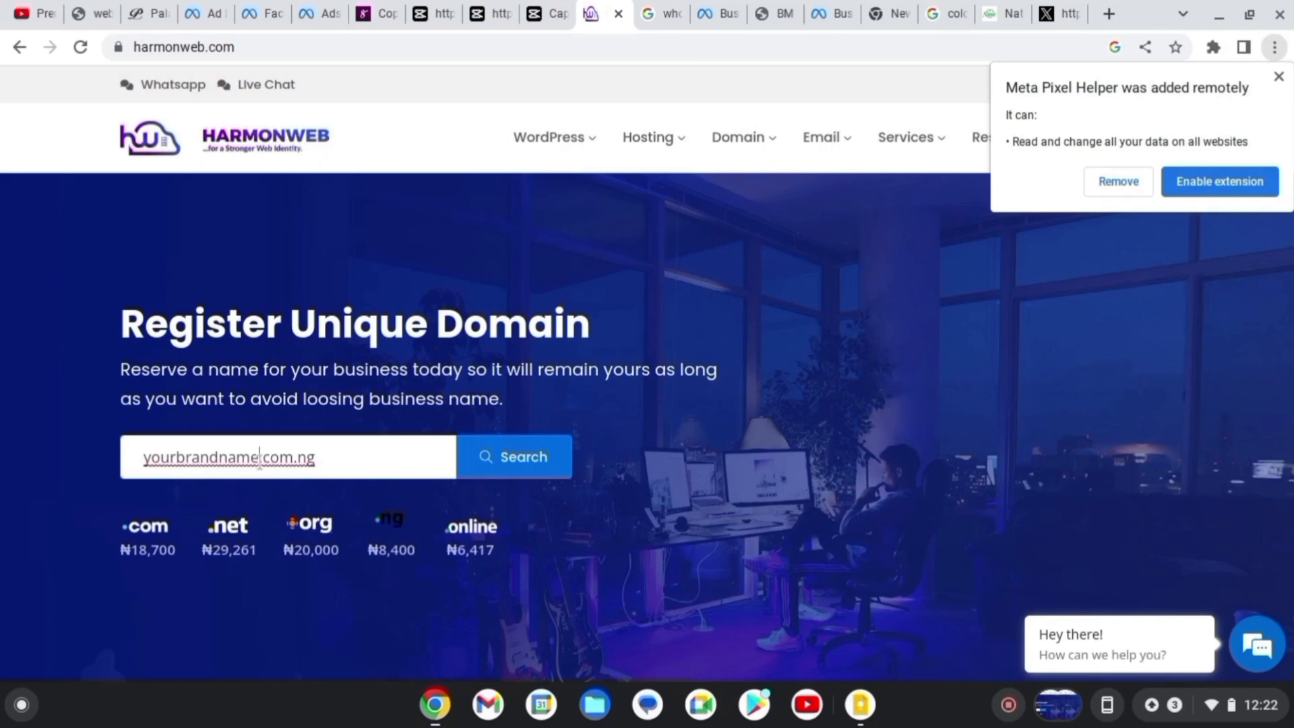
- Replace the name before .com.ng in the domain search with Aww and search for Aww.com.ng
click(259, 458)
key(BackSpace)
key(BackSpace)
key(BackSpace)
key(BackSpace)
key(BackSpace)
key(BackSpace)
key(BackSpace)
key(BackSpace)
key(BackSpace)
key(BackSpace)
key(BackSpace)
key(BackSpace)
key(BackSpace)
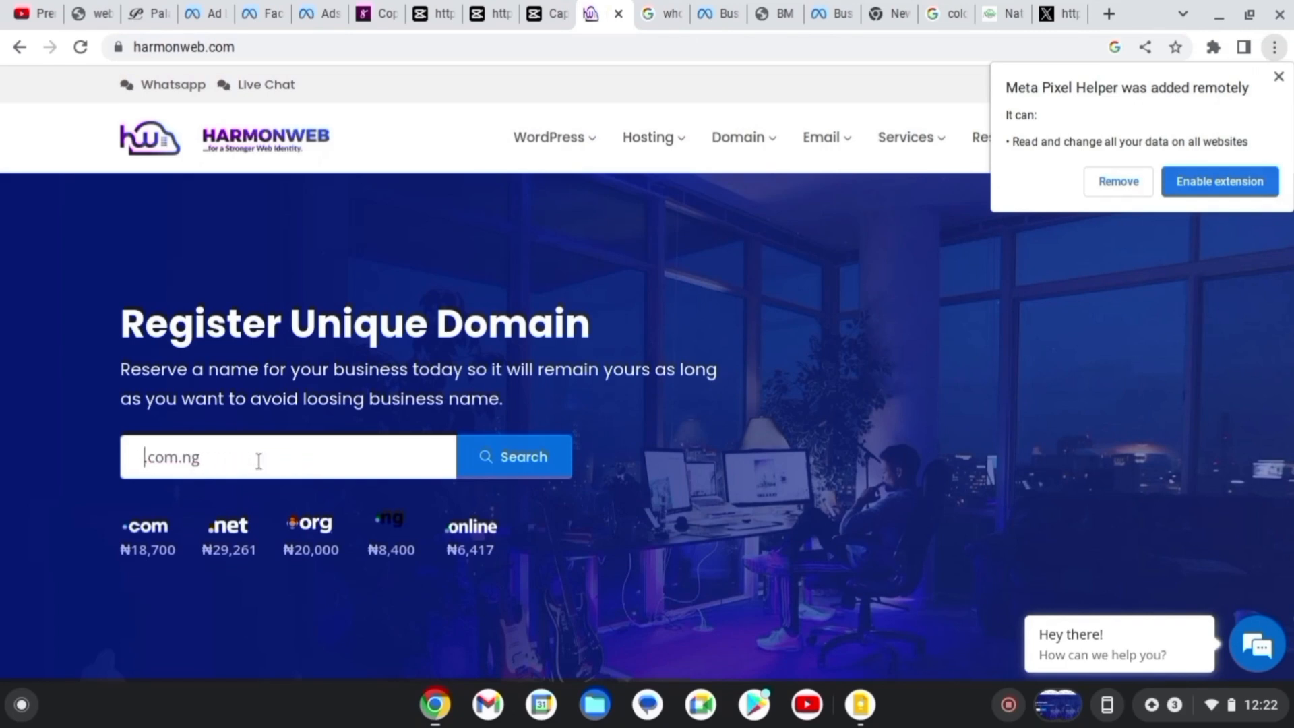
text(Aww)
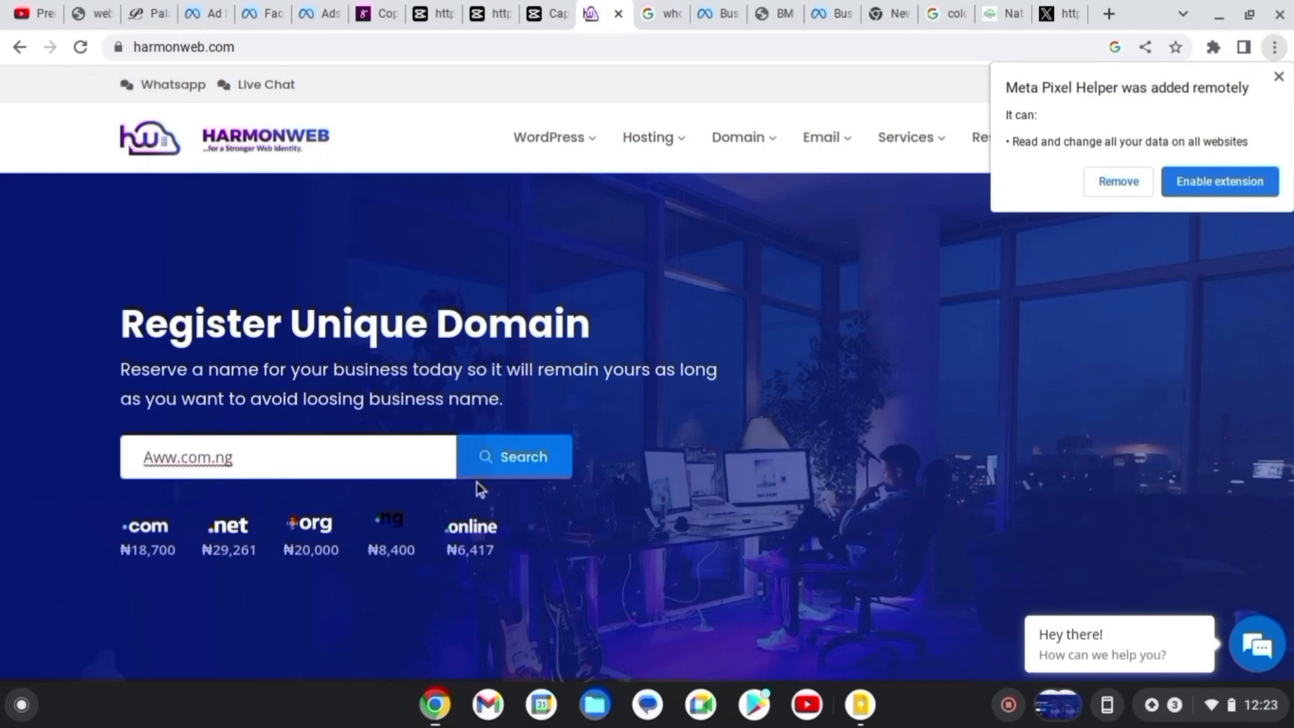
click(509, 456)
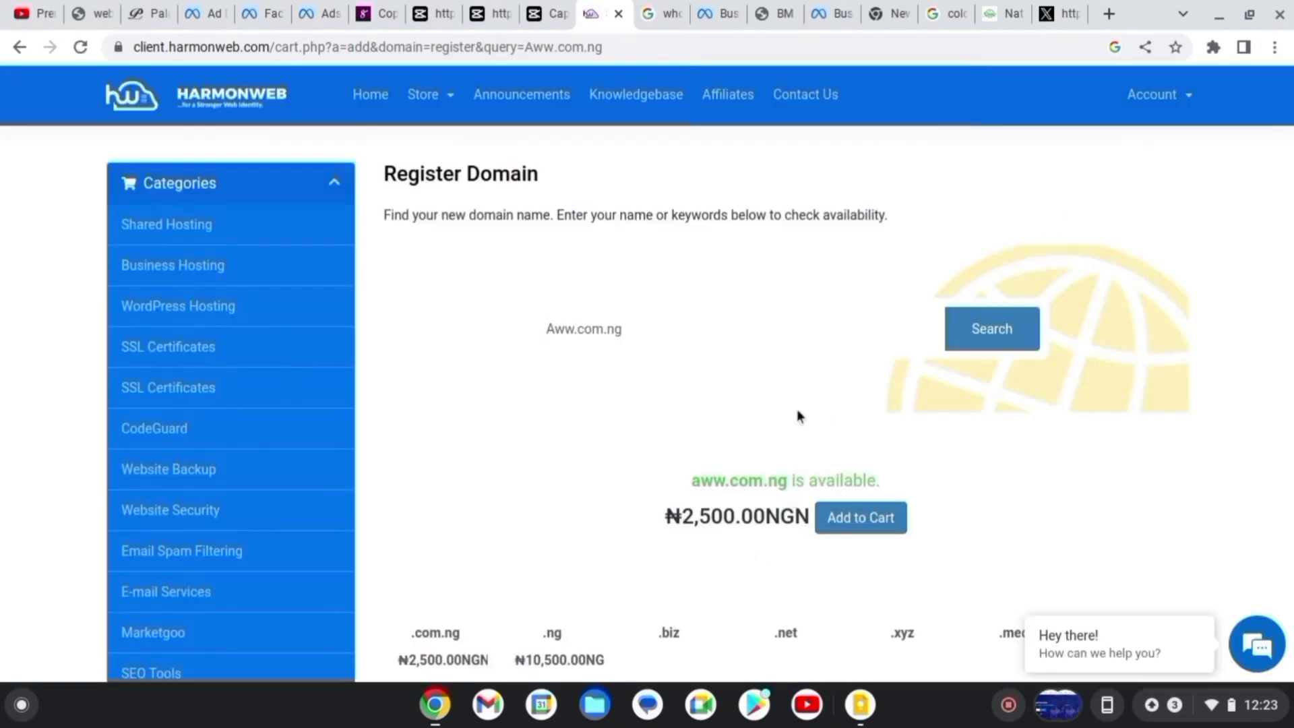
- Add aww.com.ng to the cart, proceed to its domain configuration and choose to add hosting to it
click(856, 531)
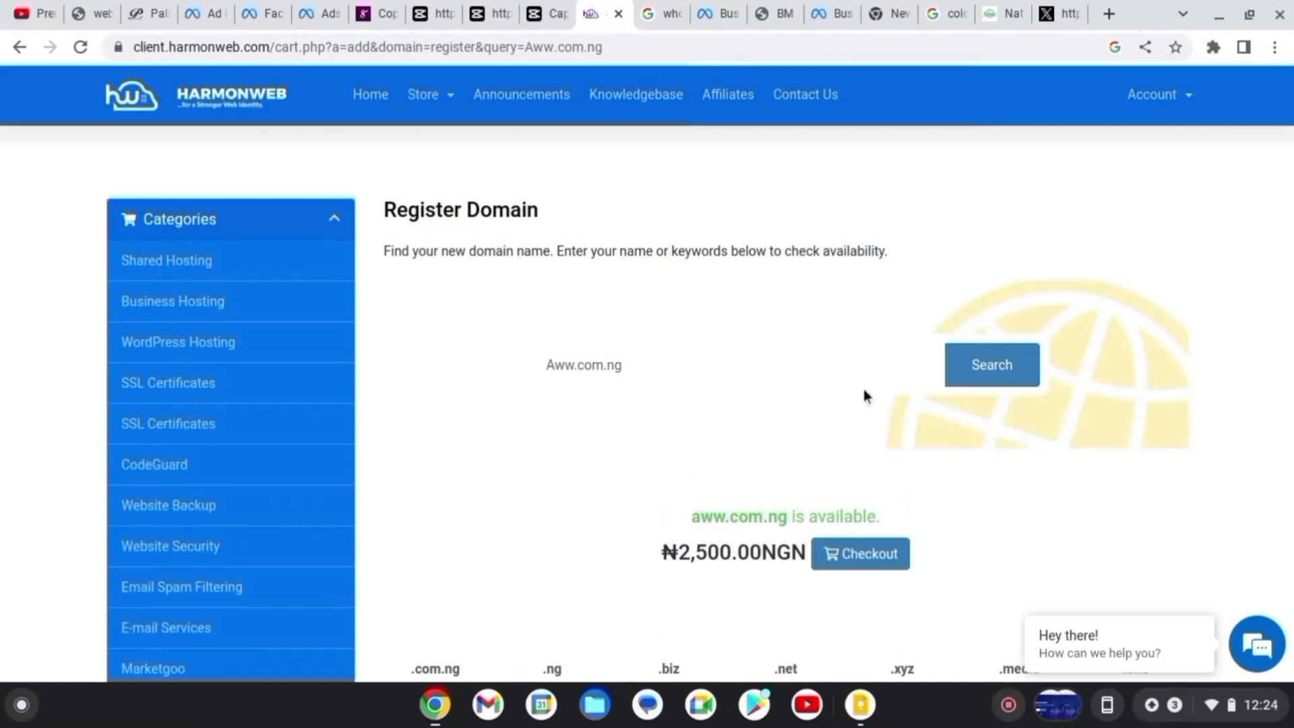
click(827, 561)
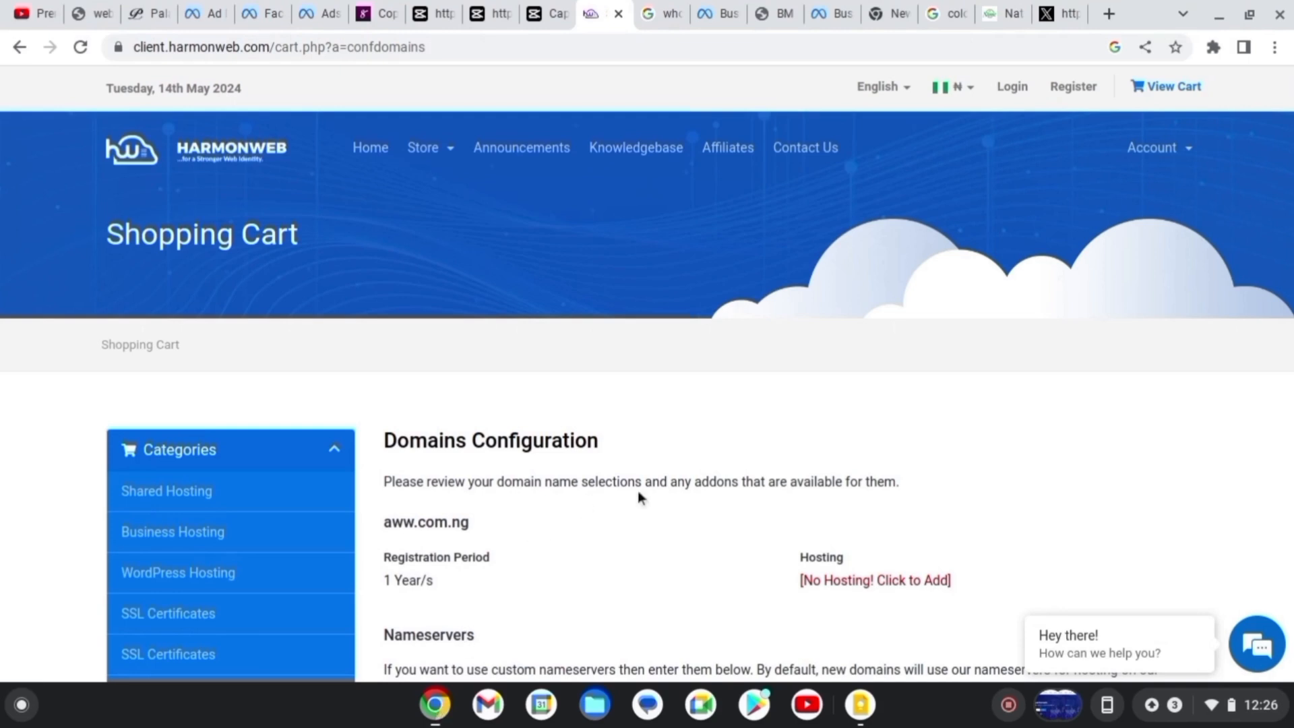
click(883, 584)
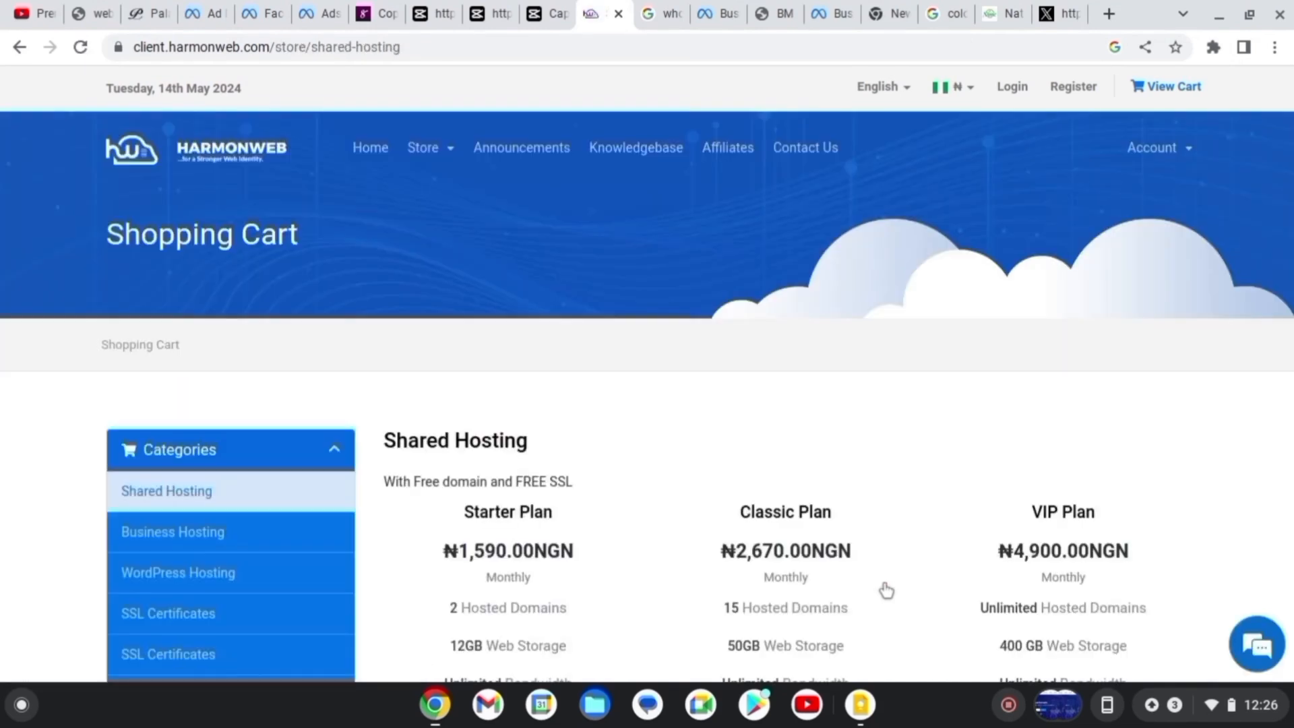
- Order the shared hosting Starter Plan and assign it the aww.com.ng domain already in the cart
scroll(886, 590, down, 3)
scroll(886, 590, down, 2)
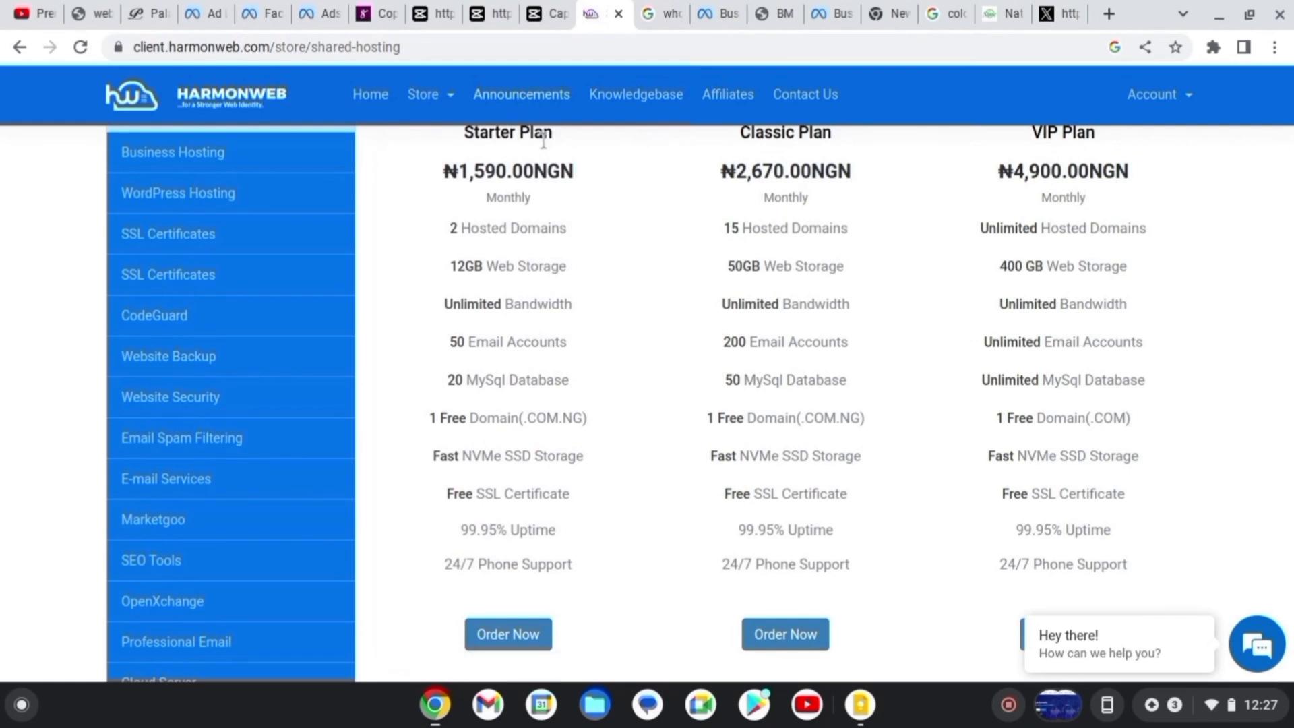
click(510, 634)
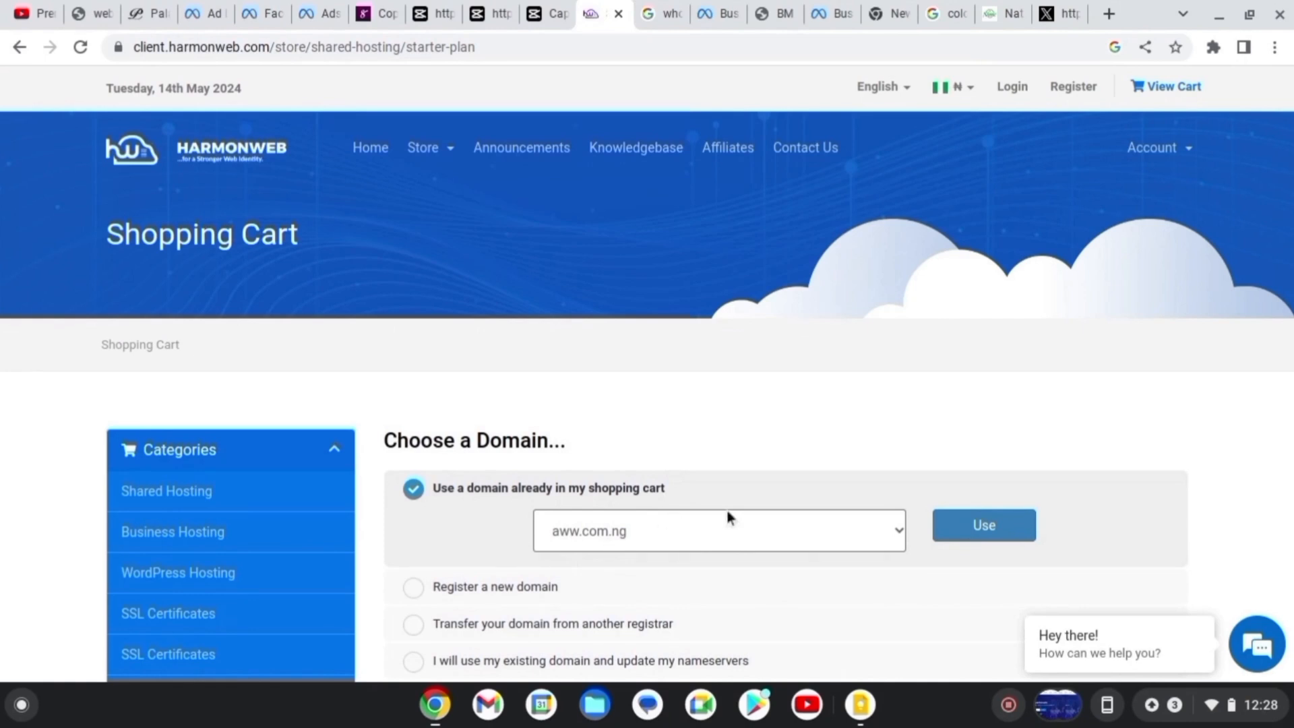
click(964, 527)
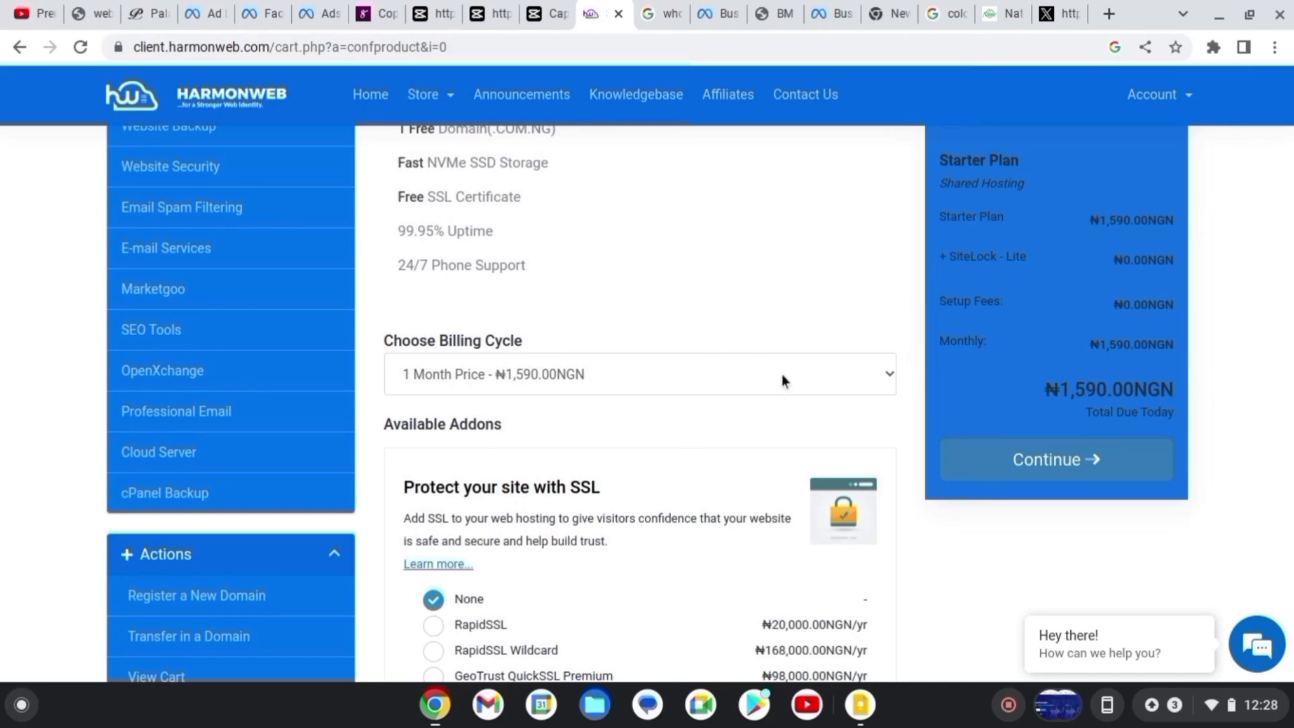
- Set the Starter Plan's billing cycle to 12 months with free domain and proceed through the cart to checkout
click(818, 385)
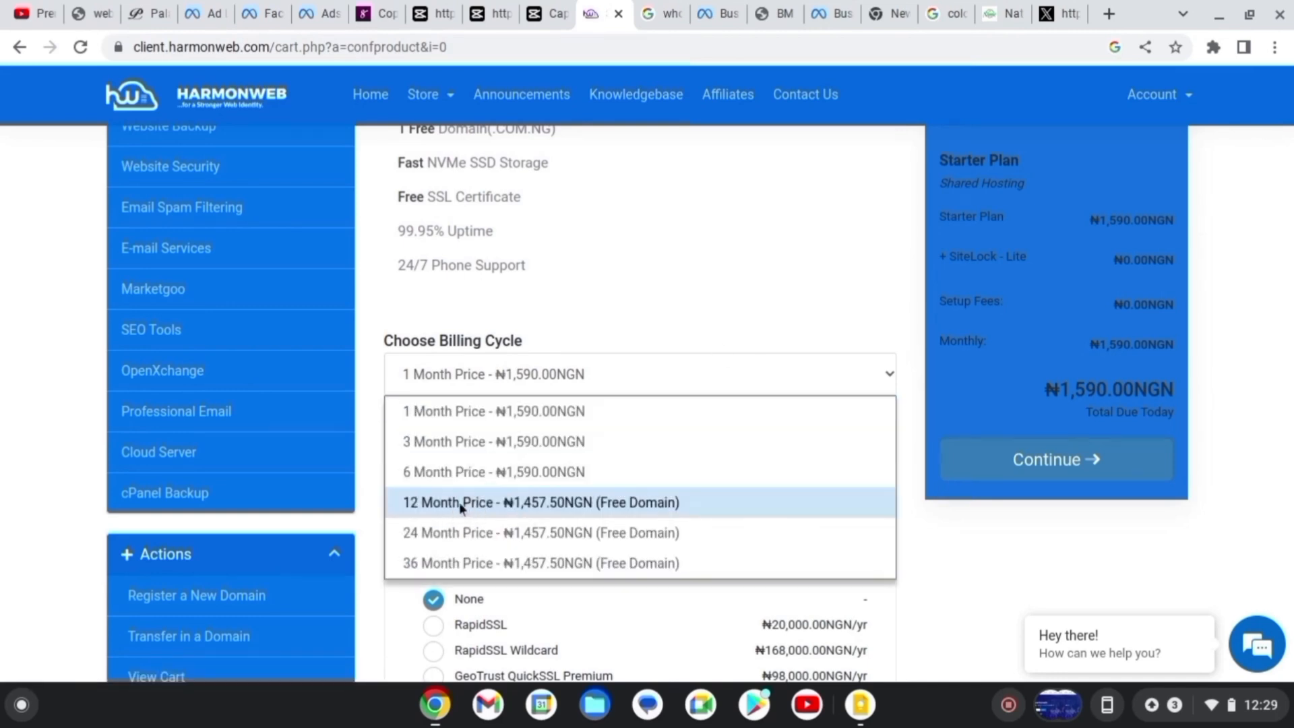
click(621, 503)
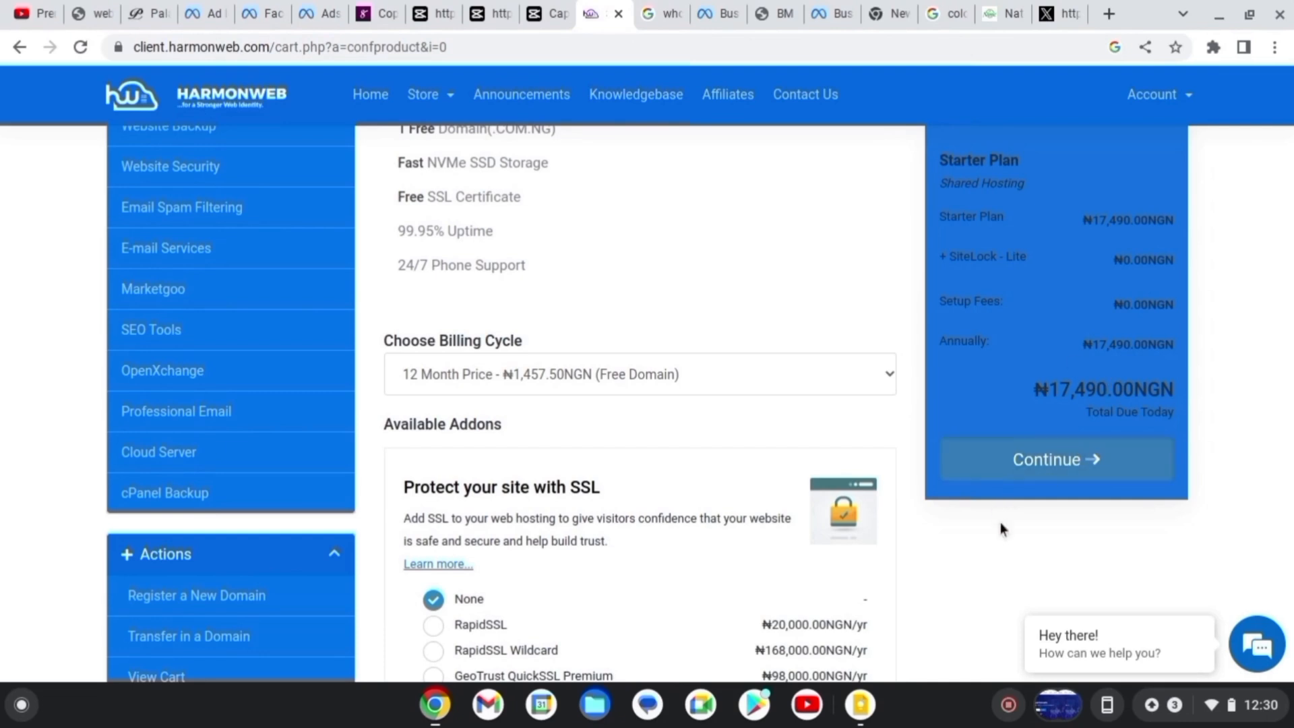
click(997, 457)
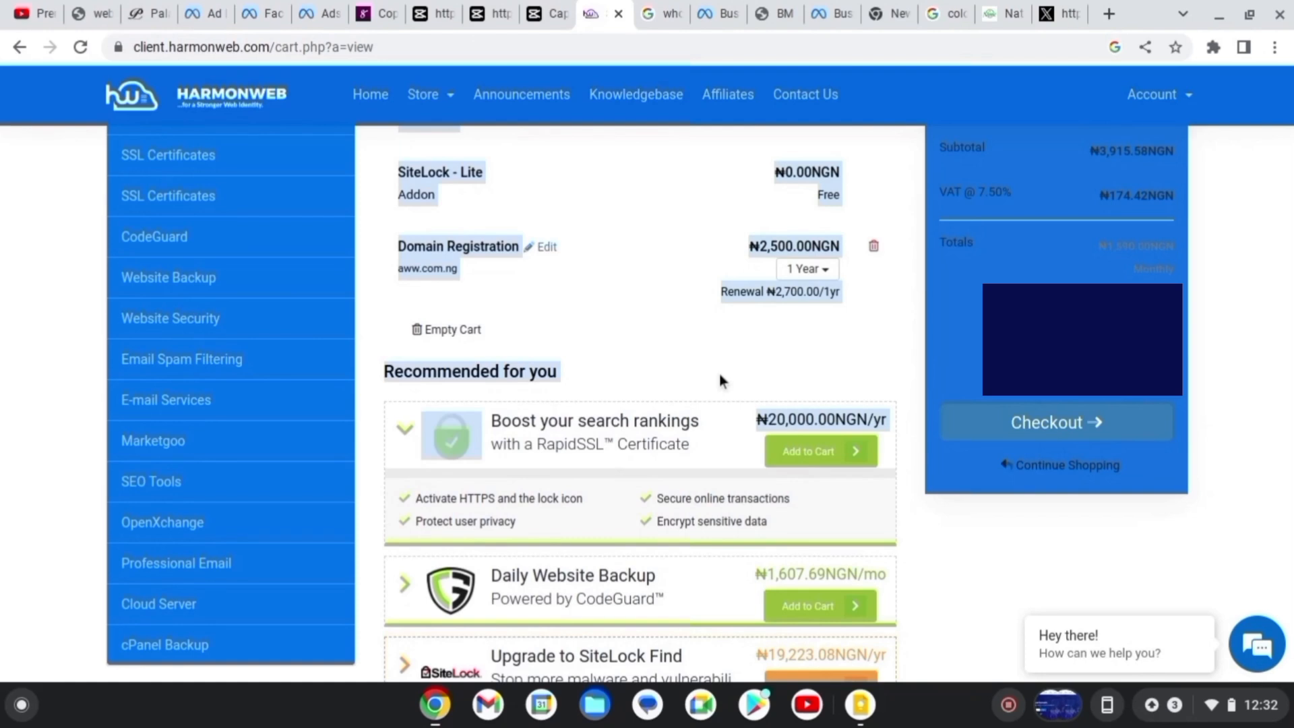
click(985, 422)
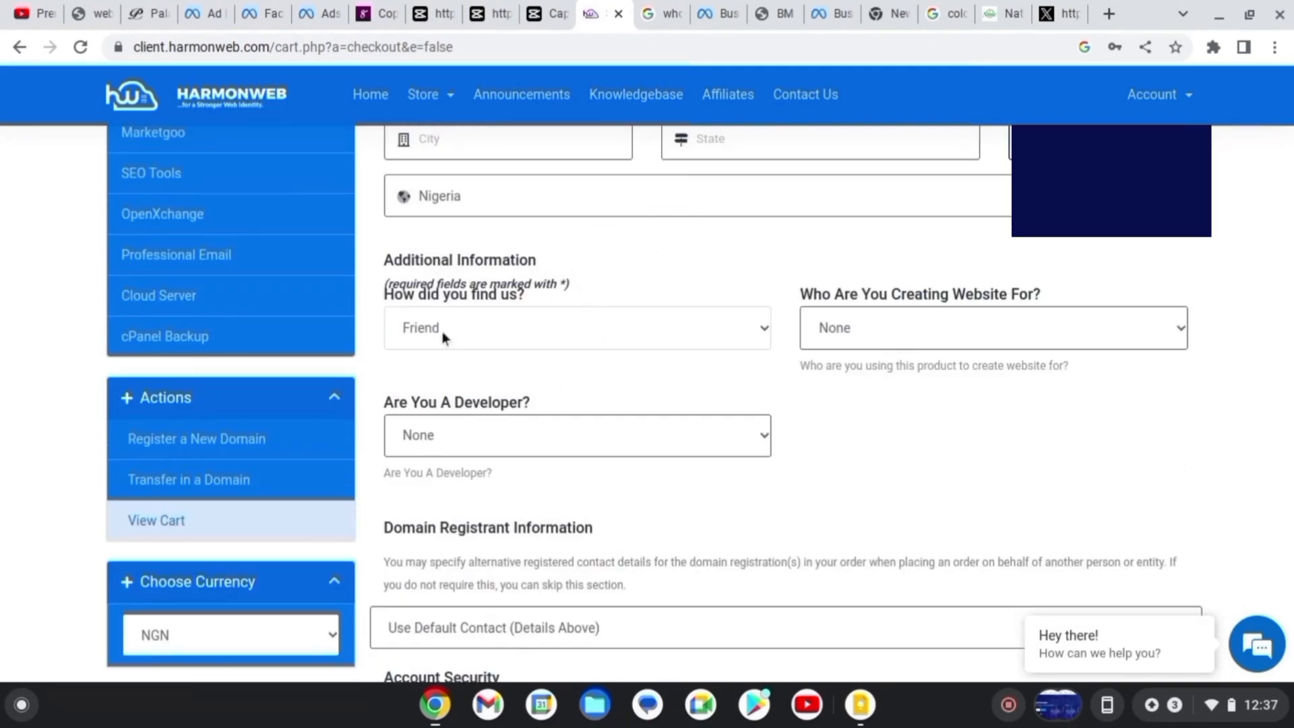
- Complete the additional information with Friend as the referral source, Myself as the website's owner and Yes for being a developer
click(665, 327)
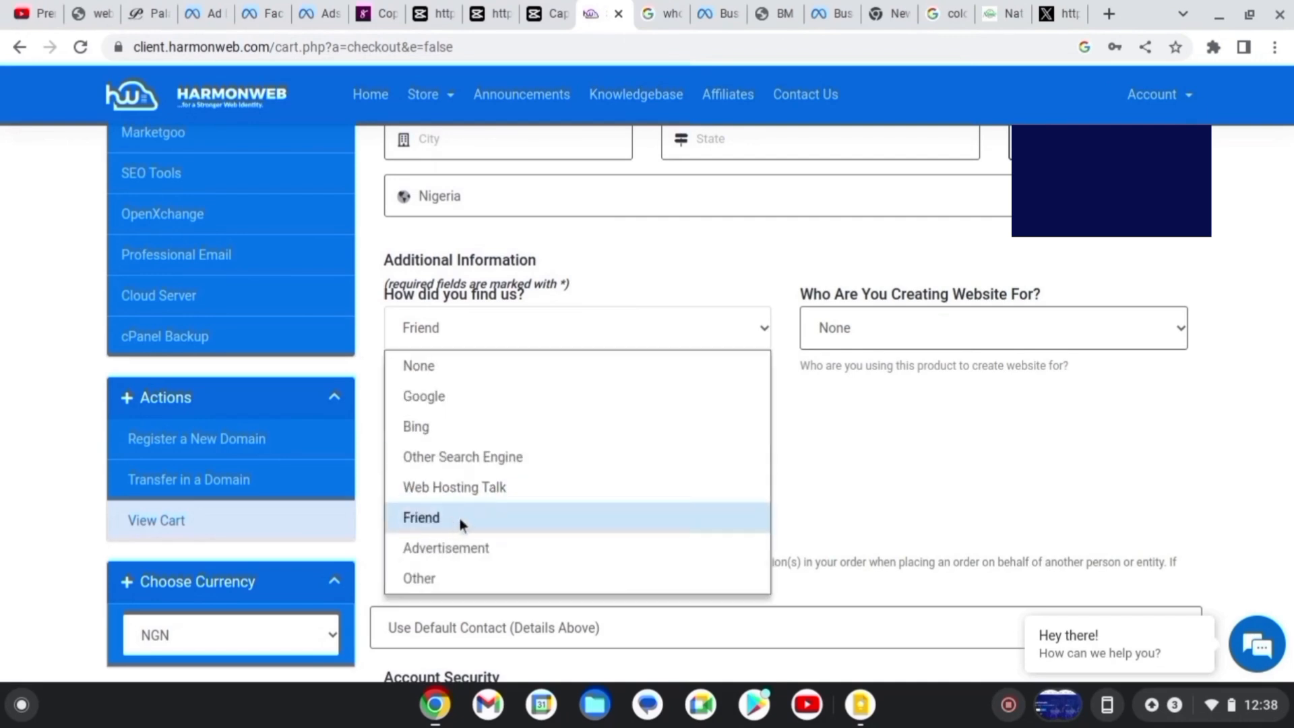
click(937, 444)
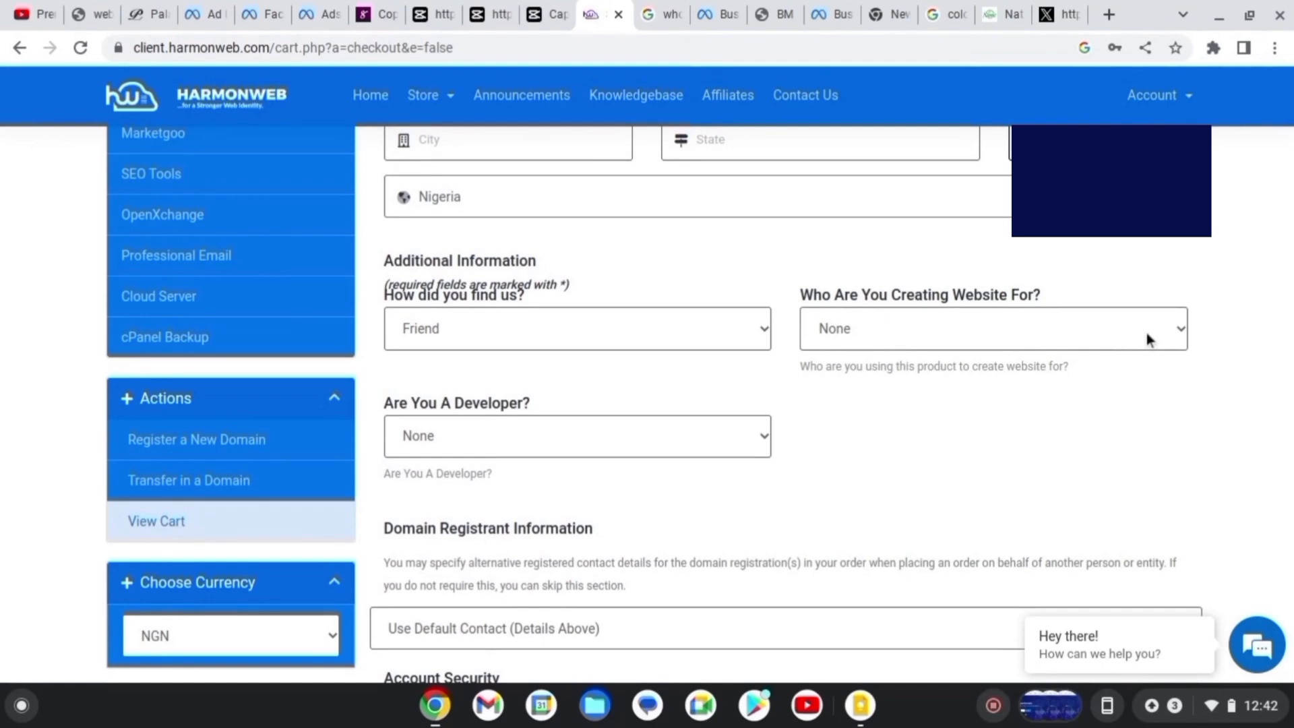
click(1146, 333)
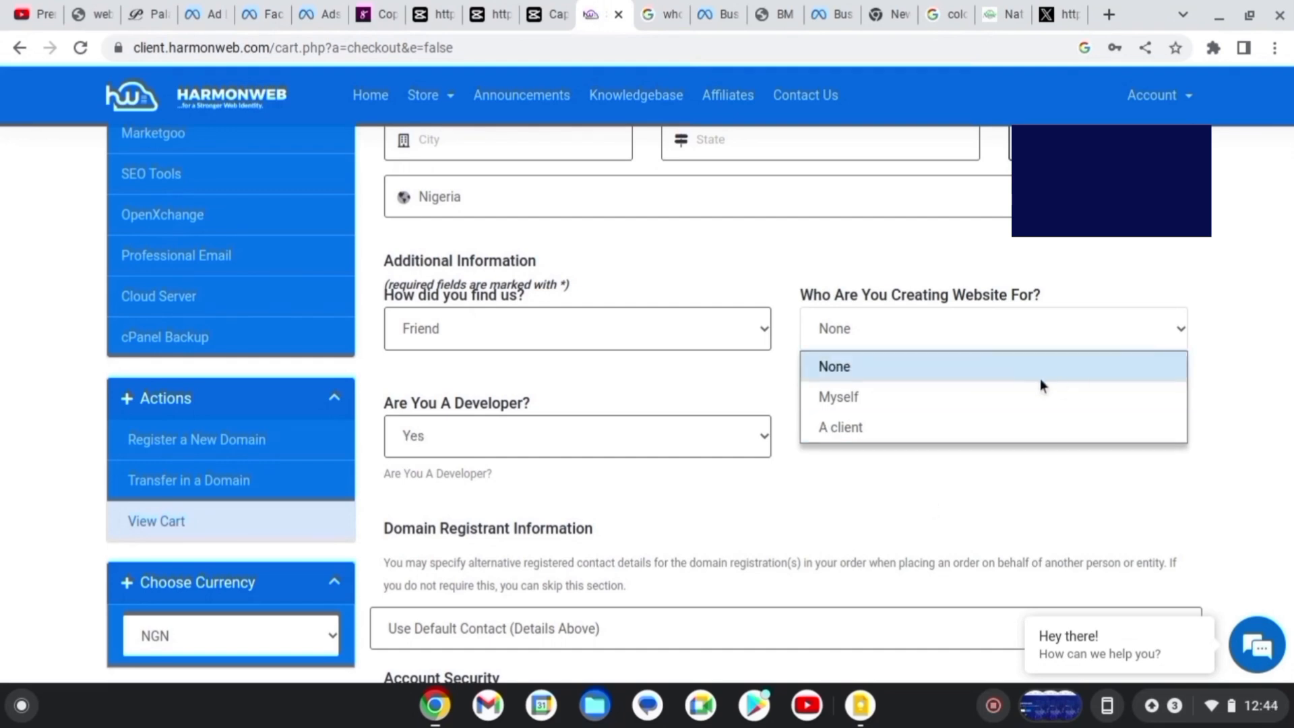
click(1029, 394)
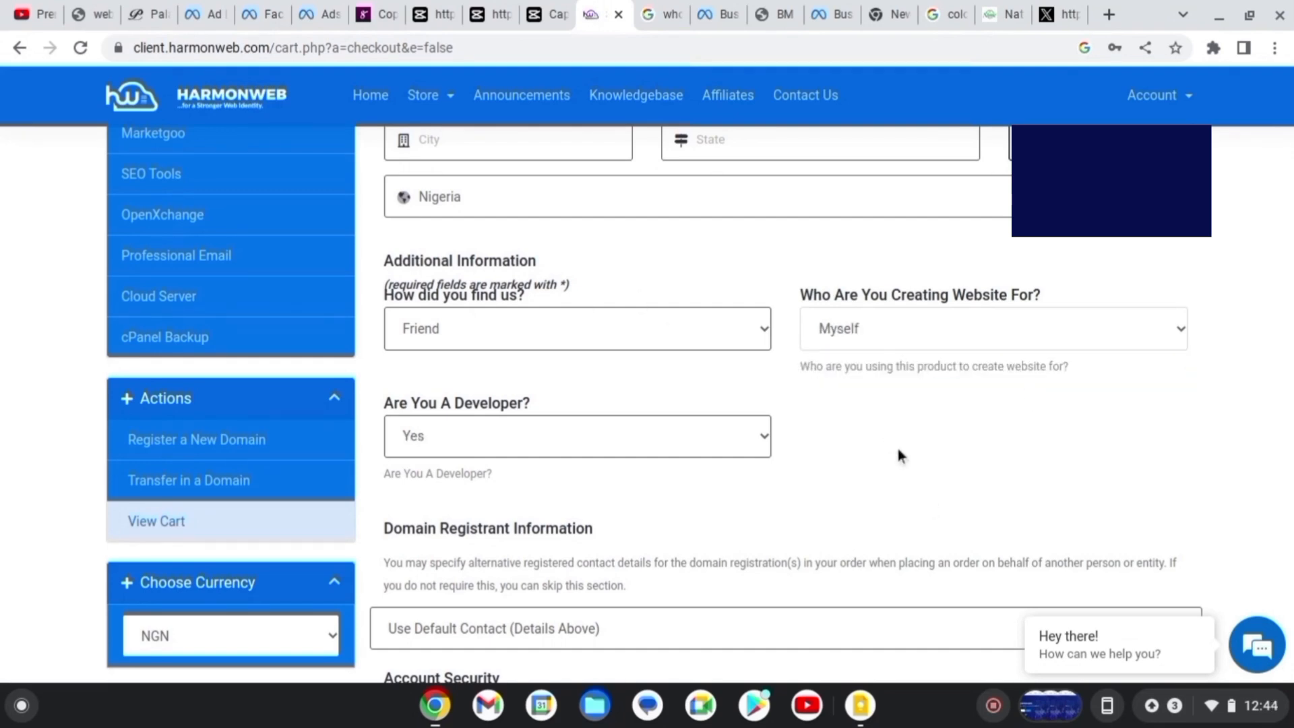
- Enter the account password and its confirmation in the checkout form's Account Security section
drag(898, 450, 953, 667)
click(746, 271)
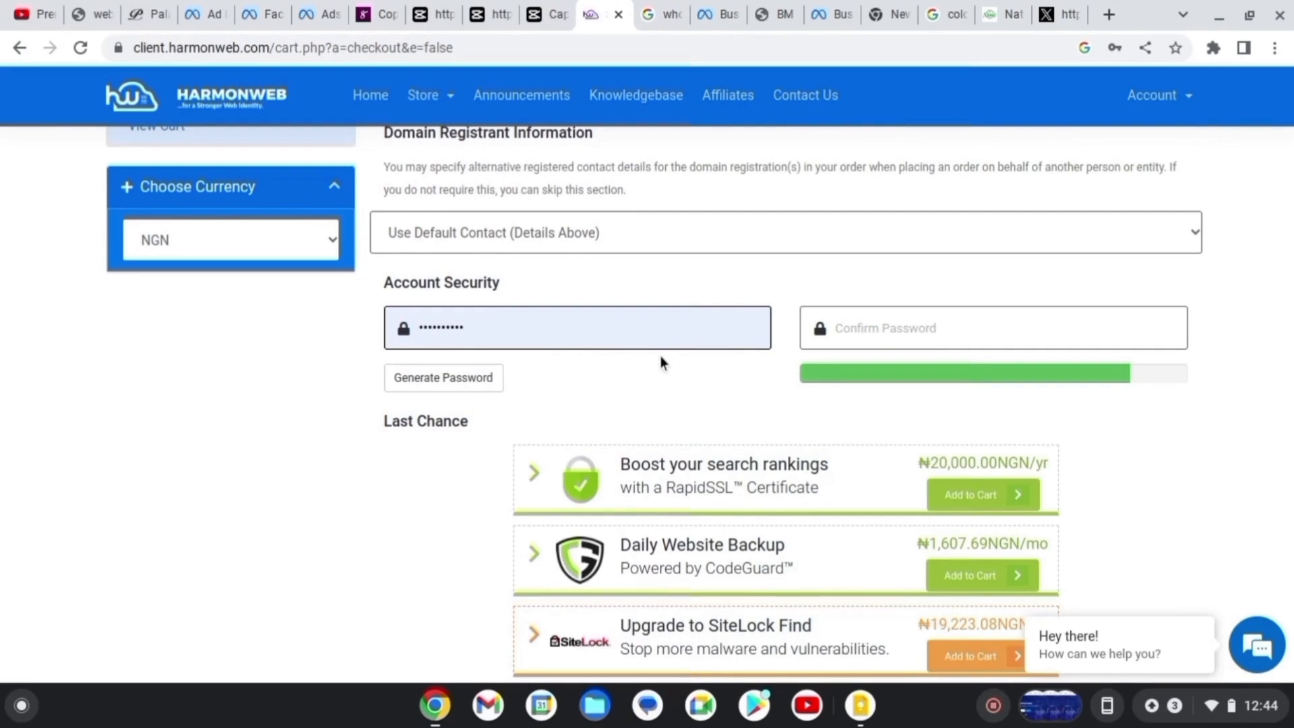
click(579, 321)
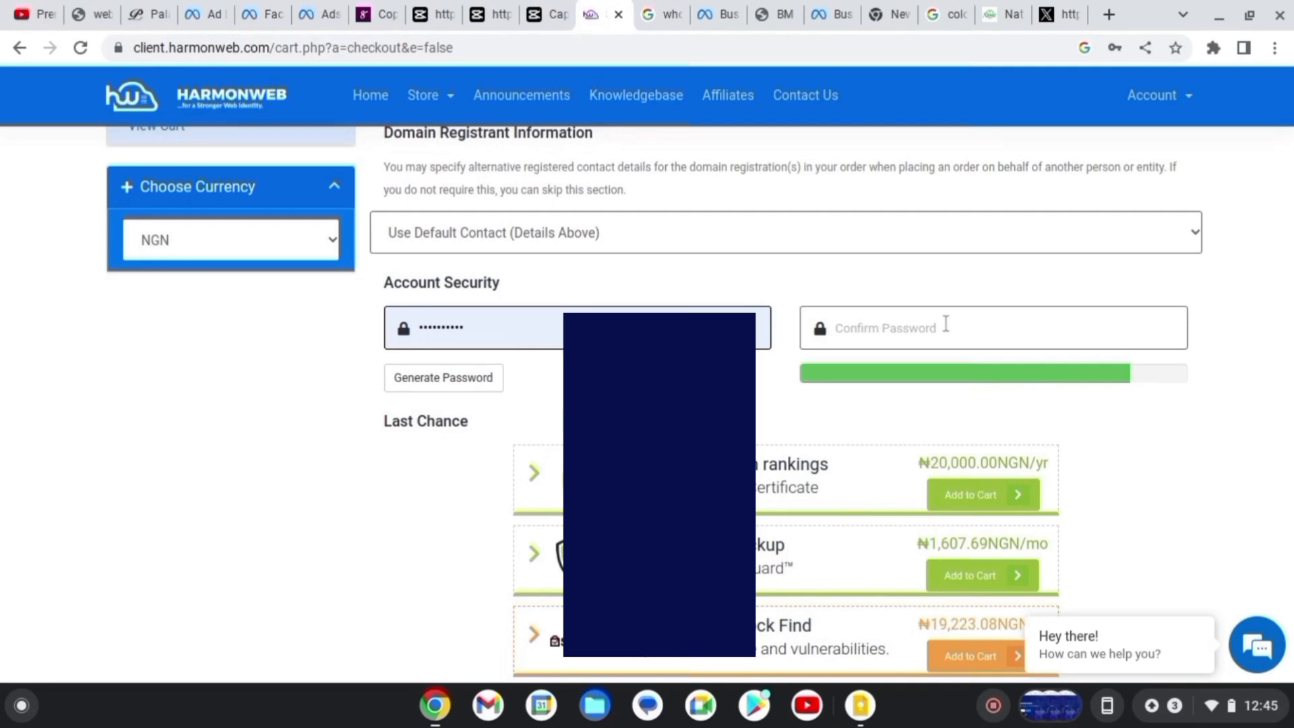
click(945, 325)
- Use Card / Bank Transfer / USSD / QR Code as payment method, accept the Terms of Service and reCAPTCHA, and complete the order
click(1173, 483)
drag(1173, 483, 1127, 422)
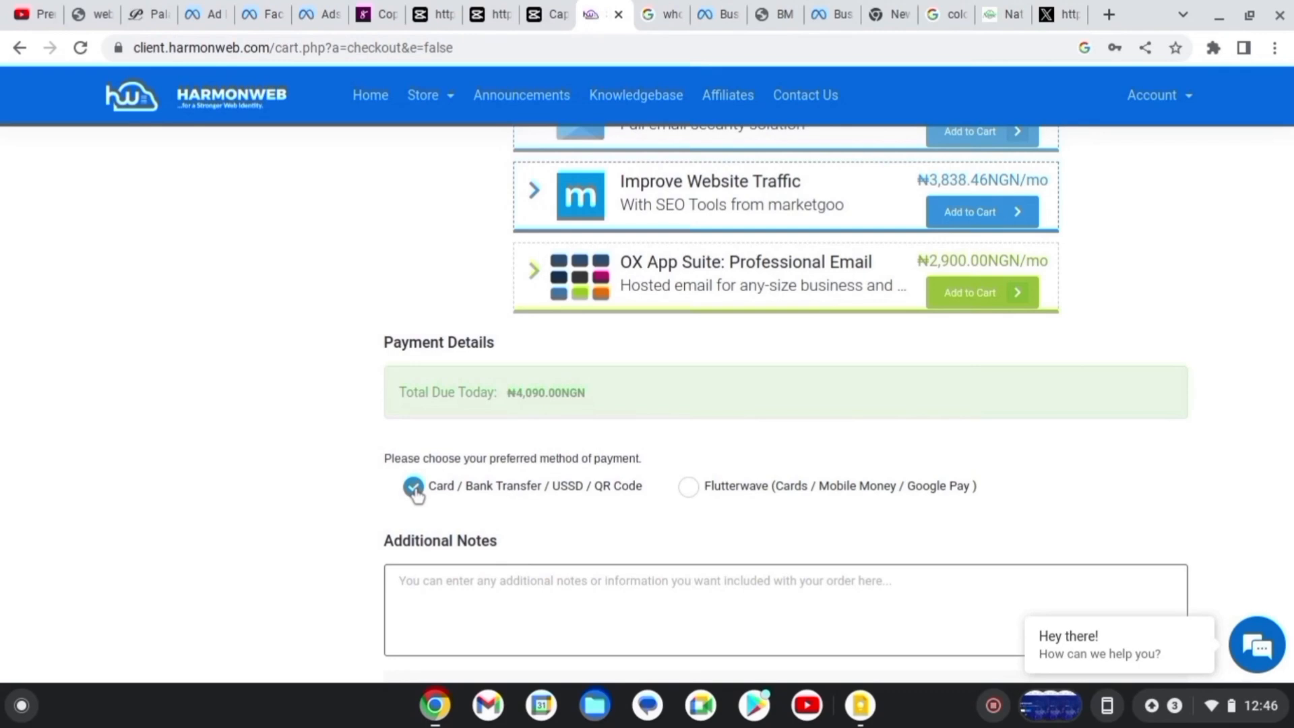
scroll(494, 609, down, 4)
scroll(494, 609, down, 3)
click(413, 396)
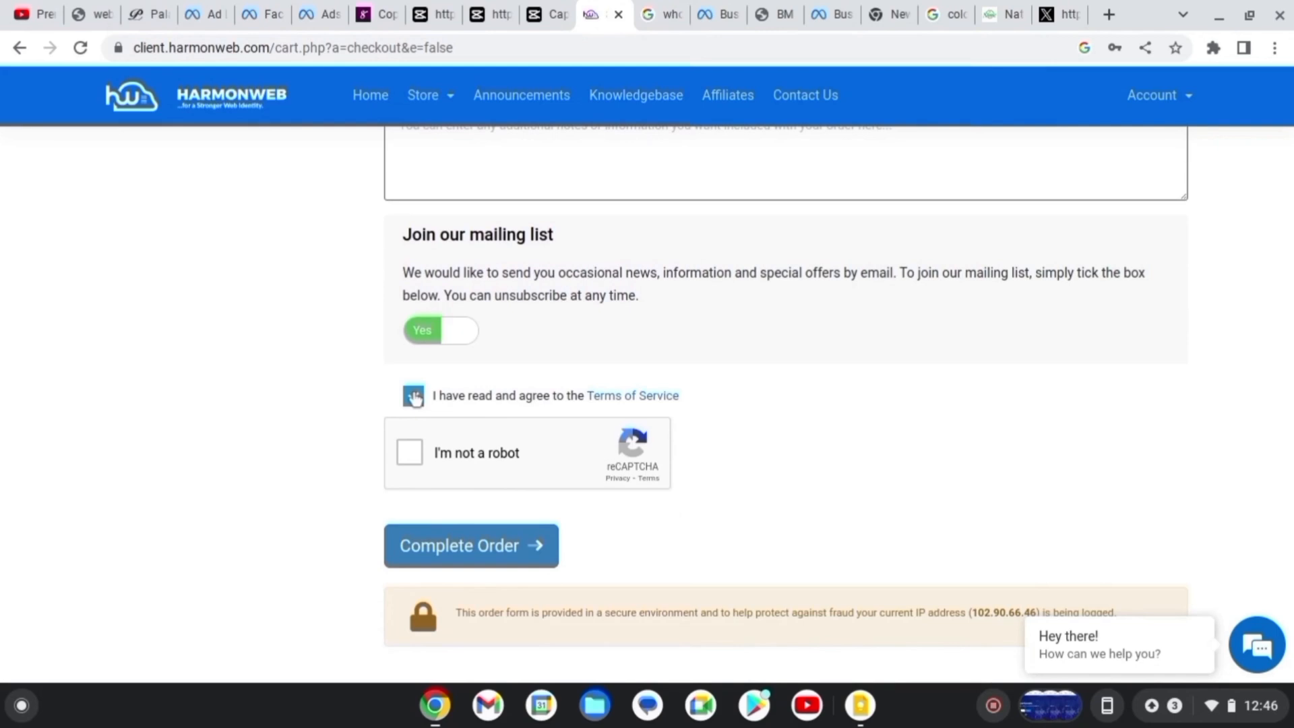
click(414, 454)
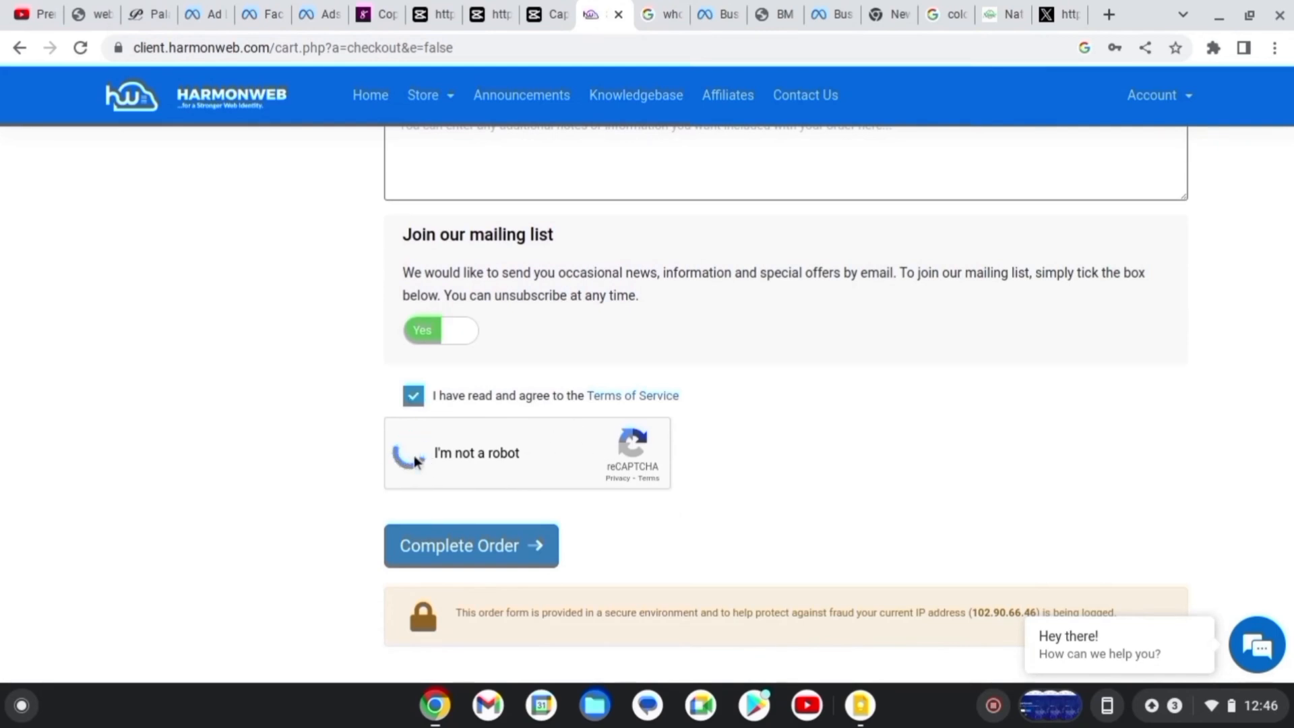
click(460, 551)
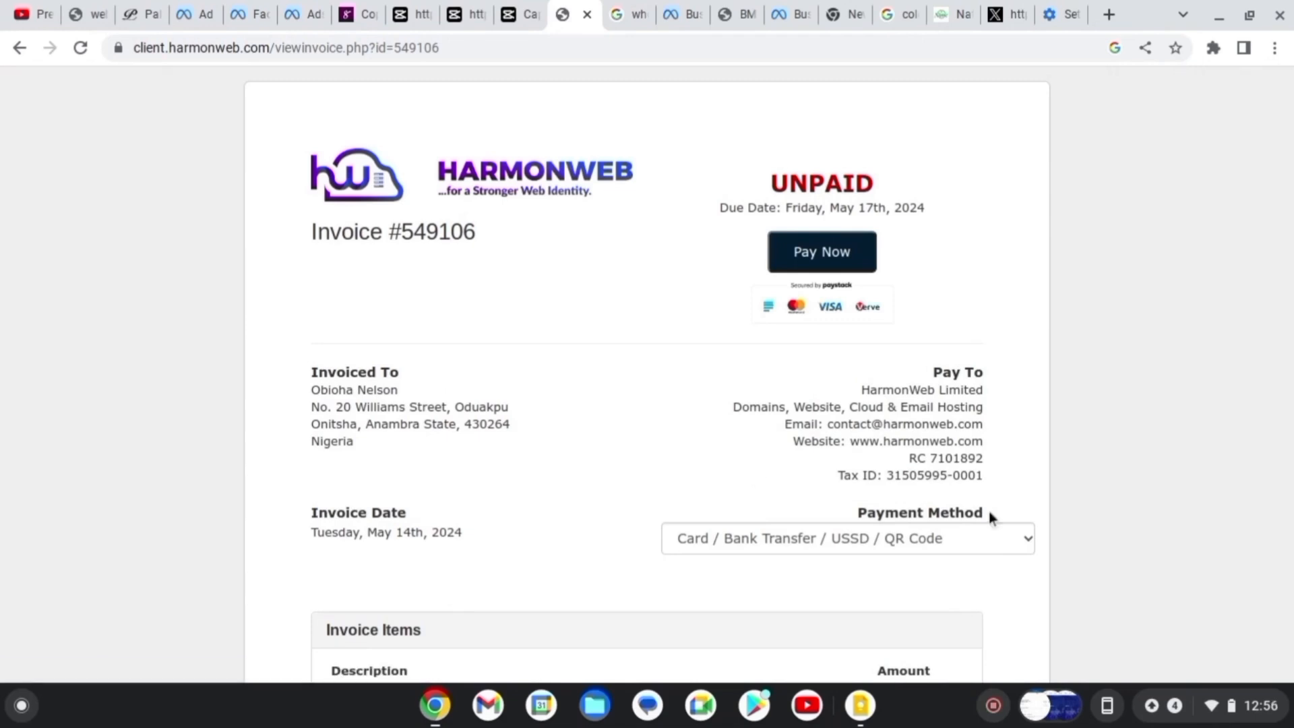
- Review the items on the unpaid HarmonWeb invoice and start paying it
scroll(989, 510, down, 3)
scroll(988, 511, down, 4)
click(835, 268)
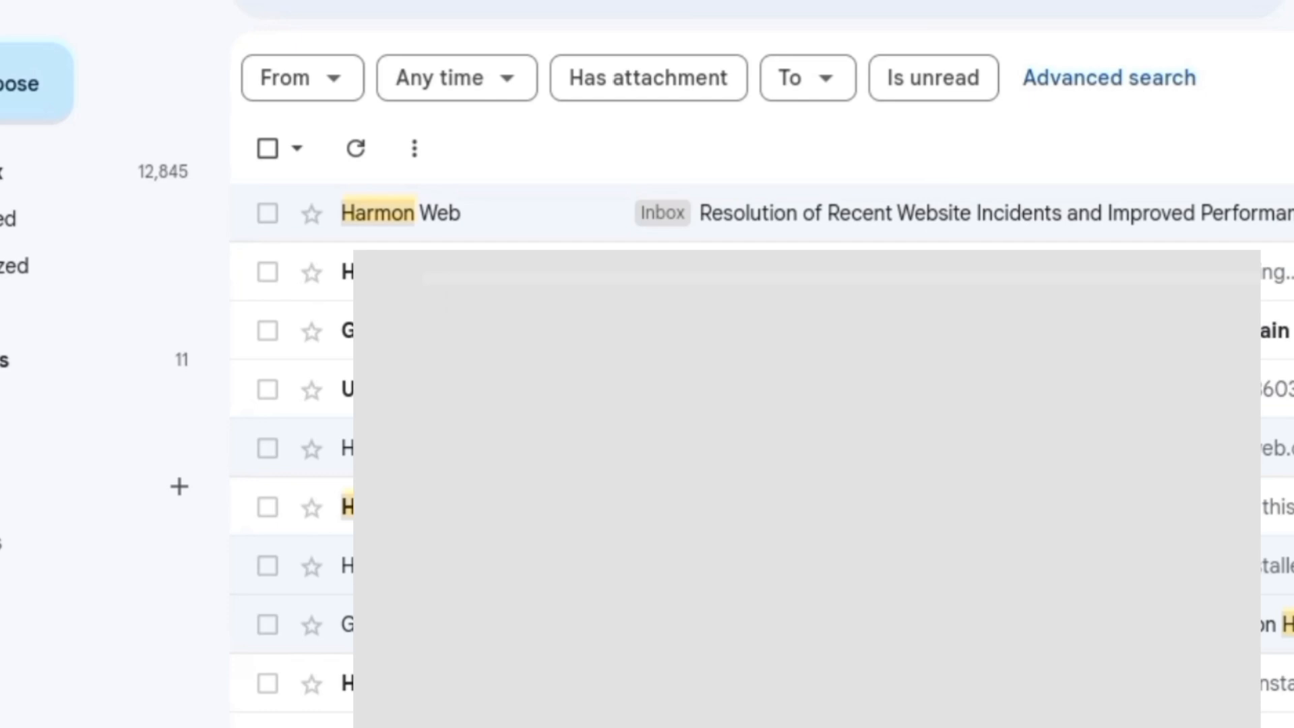
- Look through the Harmon Web messages in the Gmail search results
scroll(316, 524, down, 5)
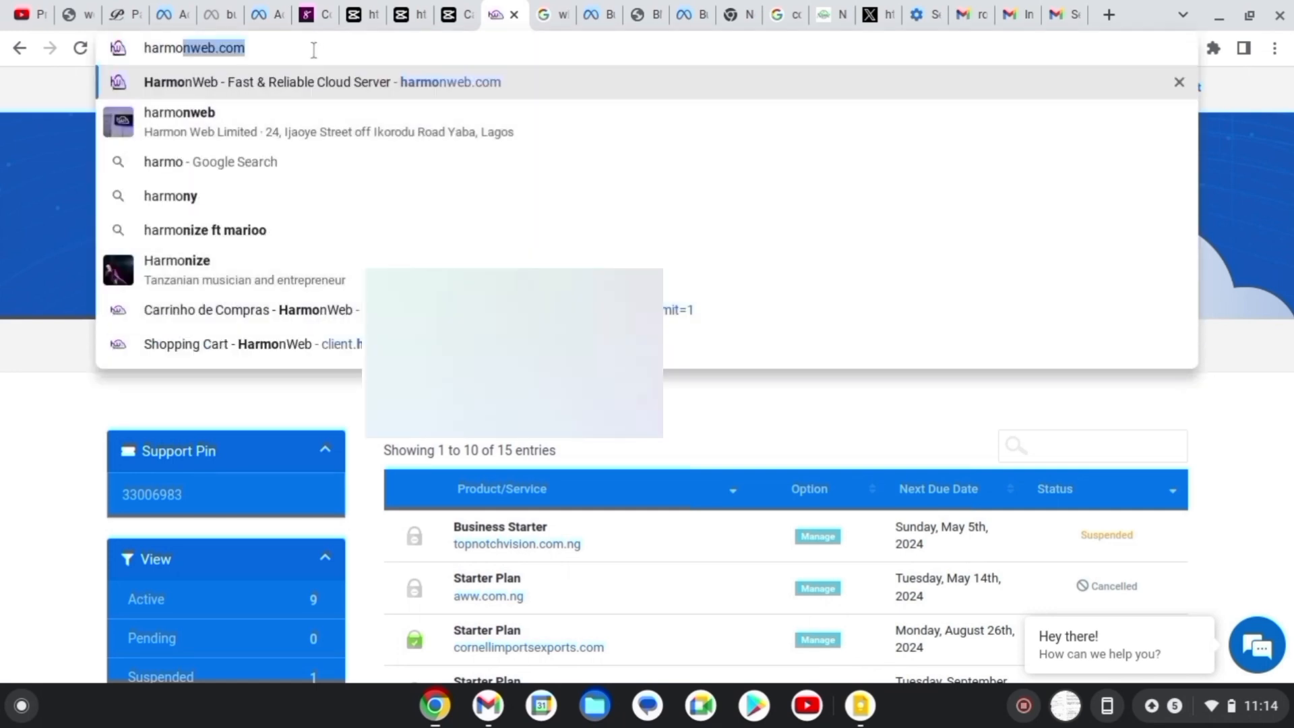
- Return to the harmonweb.com home page and open the Client Area
click(312, 50)
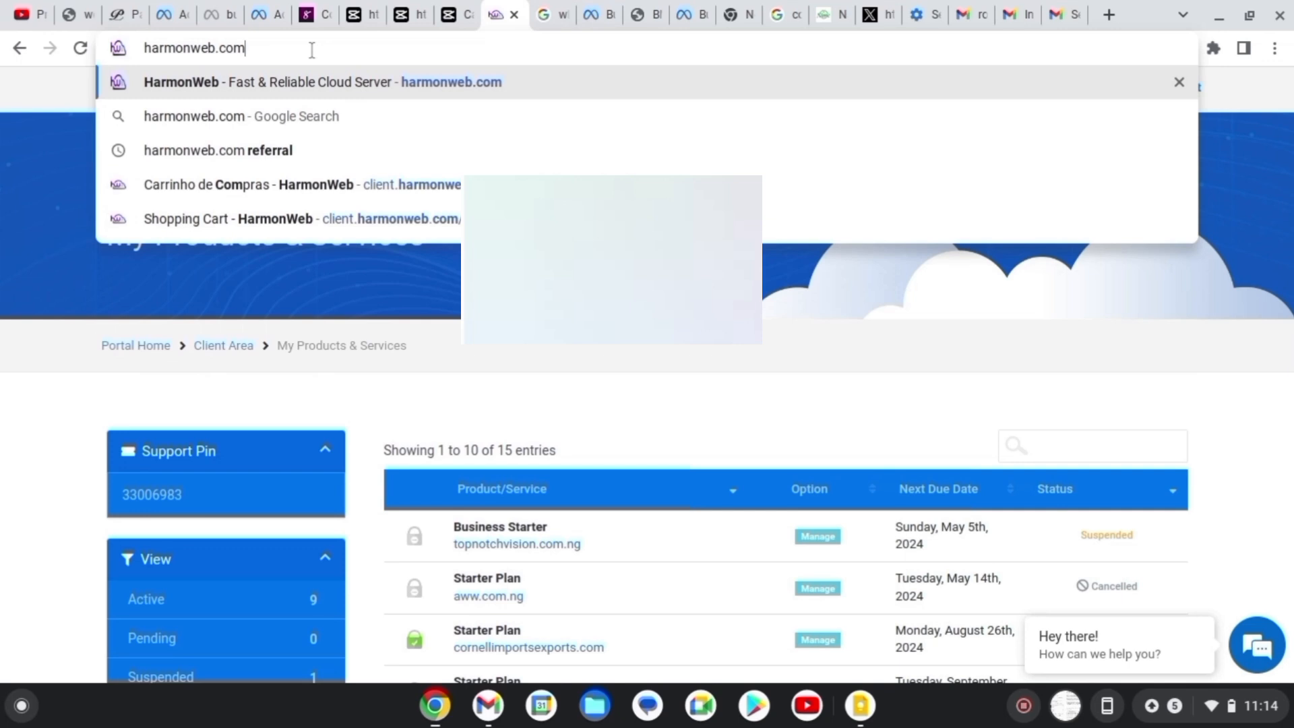
key(Return)
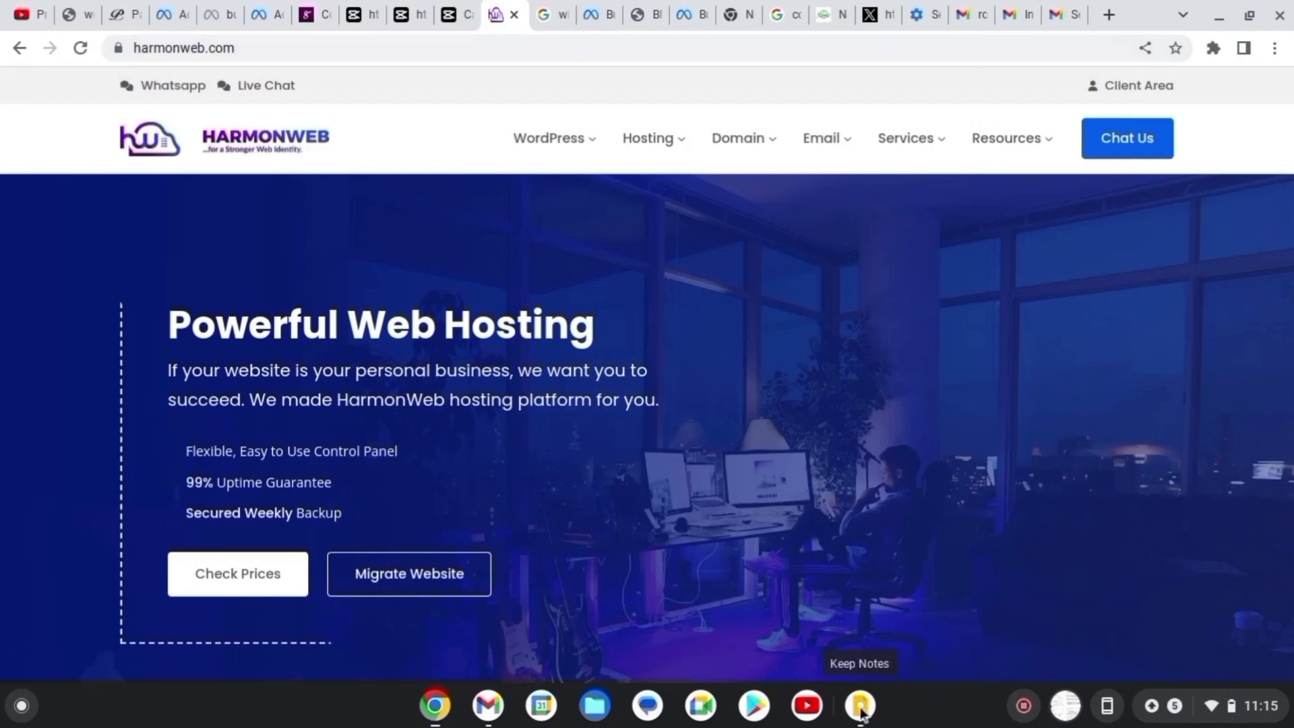
click(1168, 87)
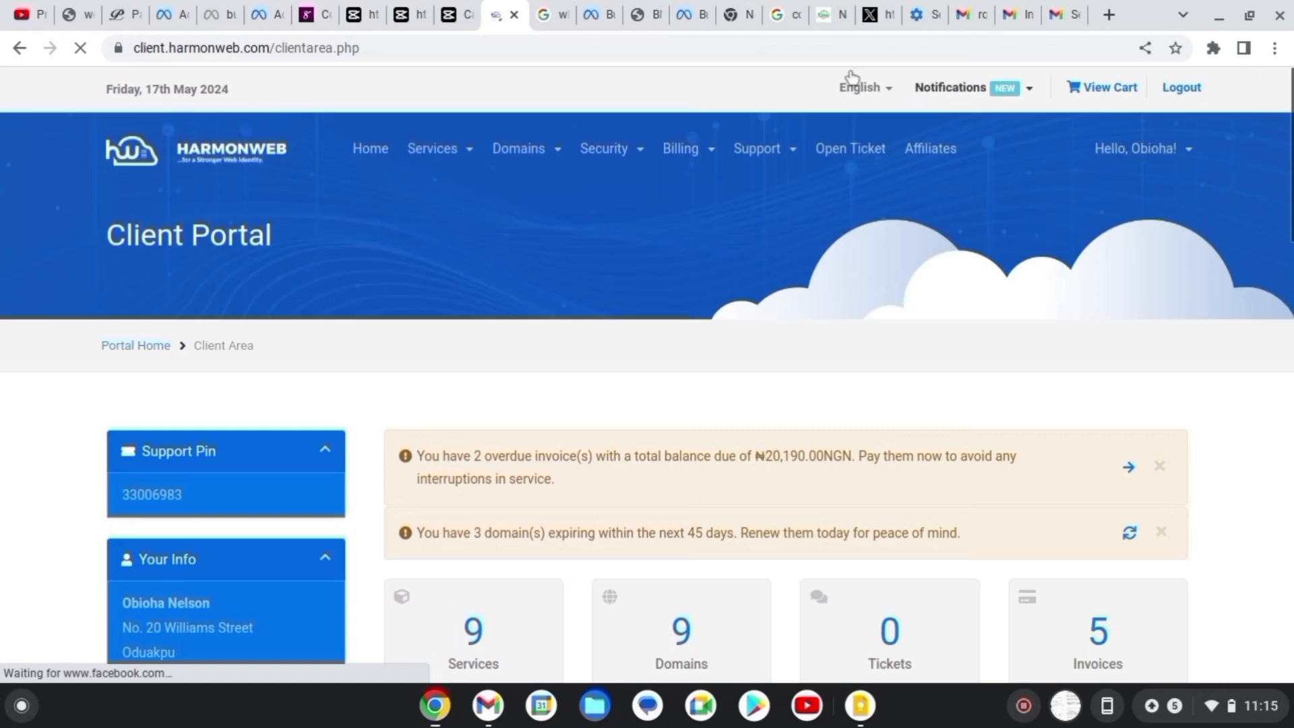
- Open the list of purchased services and open the active Starter Plan for nelsondigital.com.ng
click(465, 153)
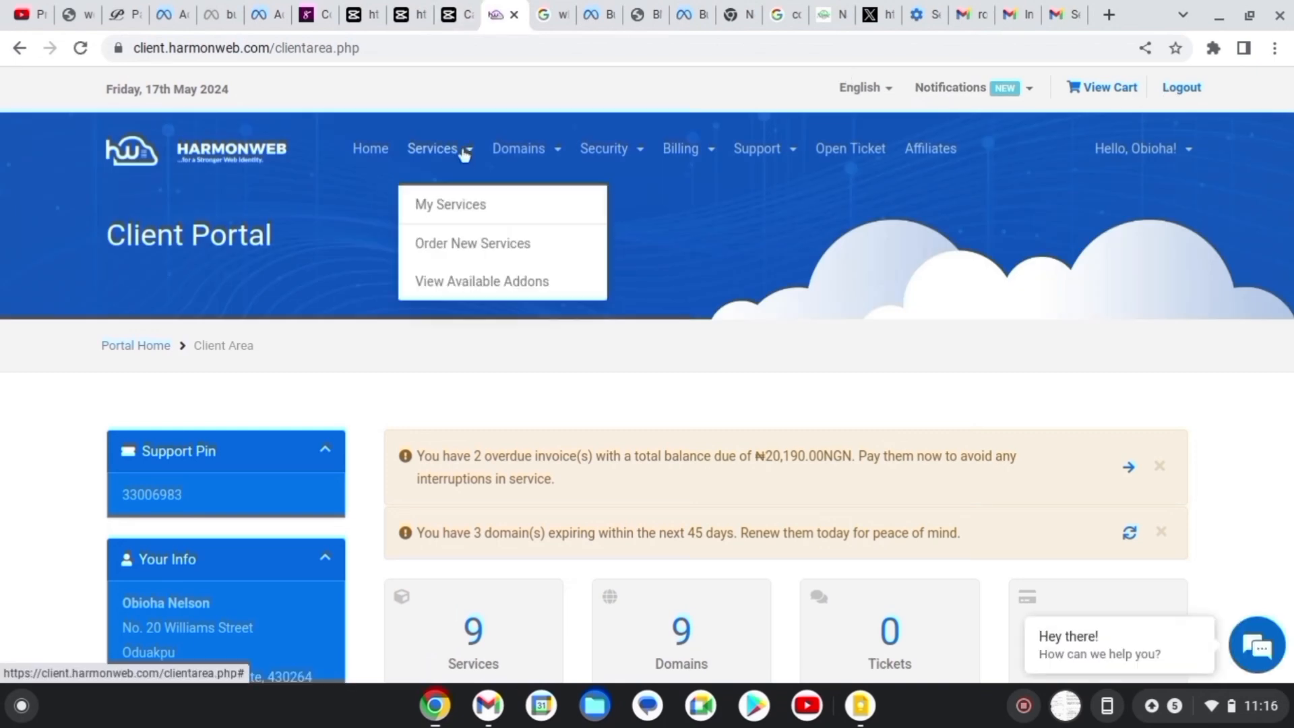
click(443, 213)
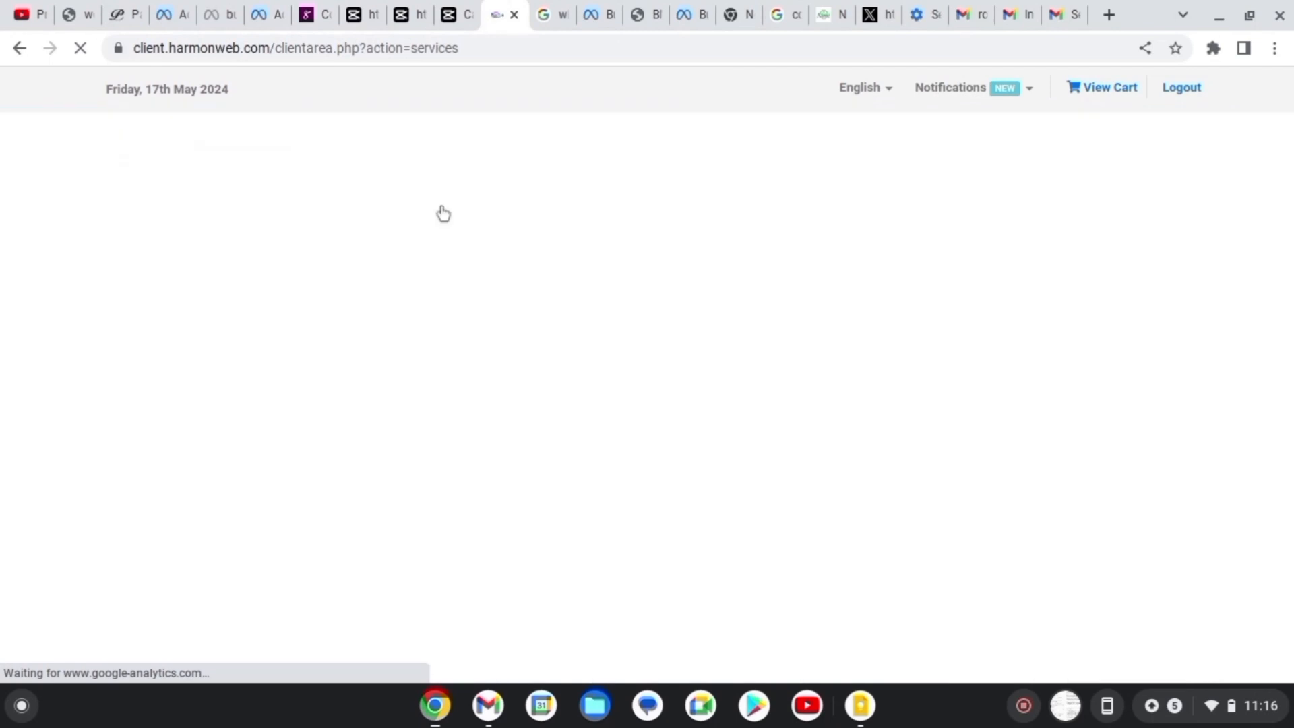
scroll(605, 251, down, 5)
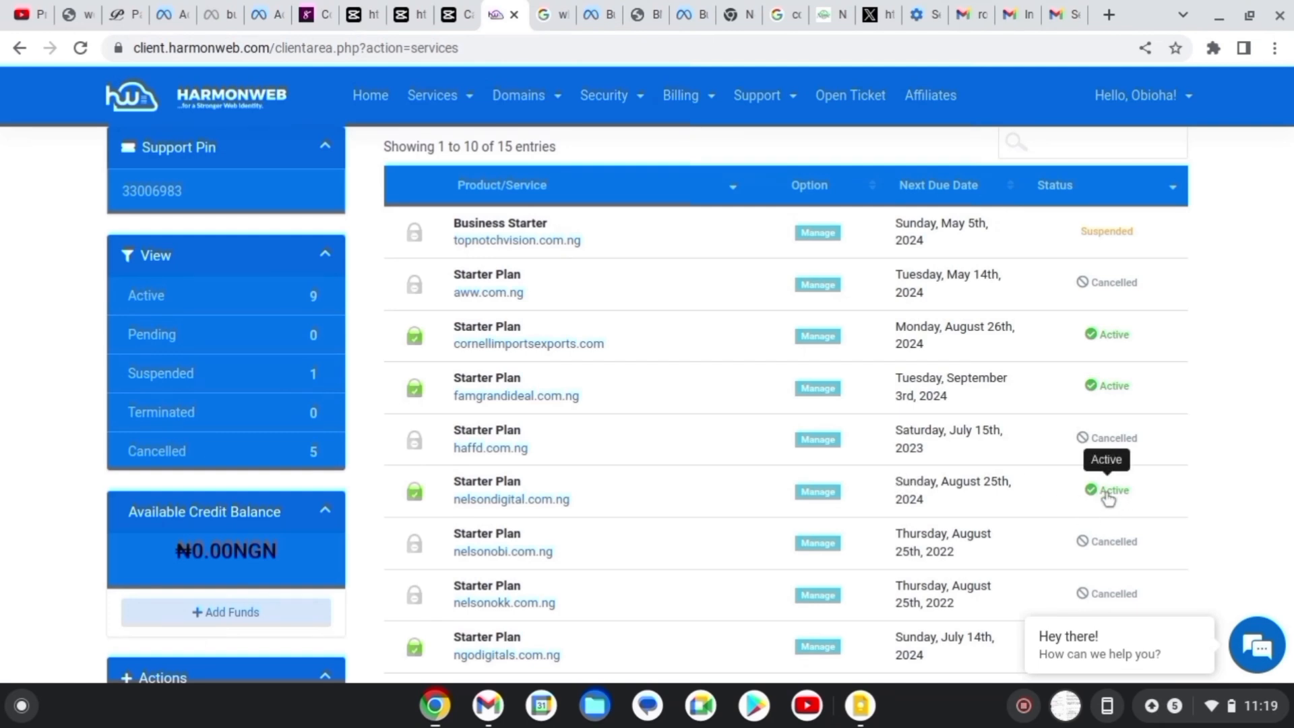
click(1109, 499)
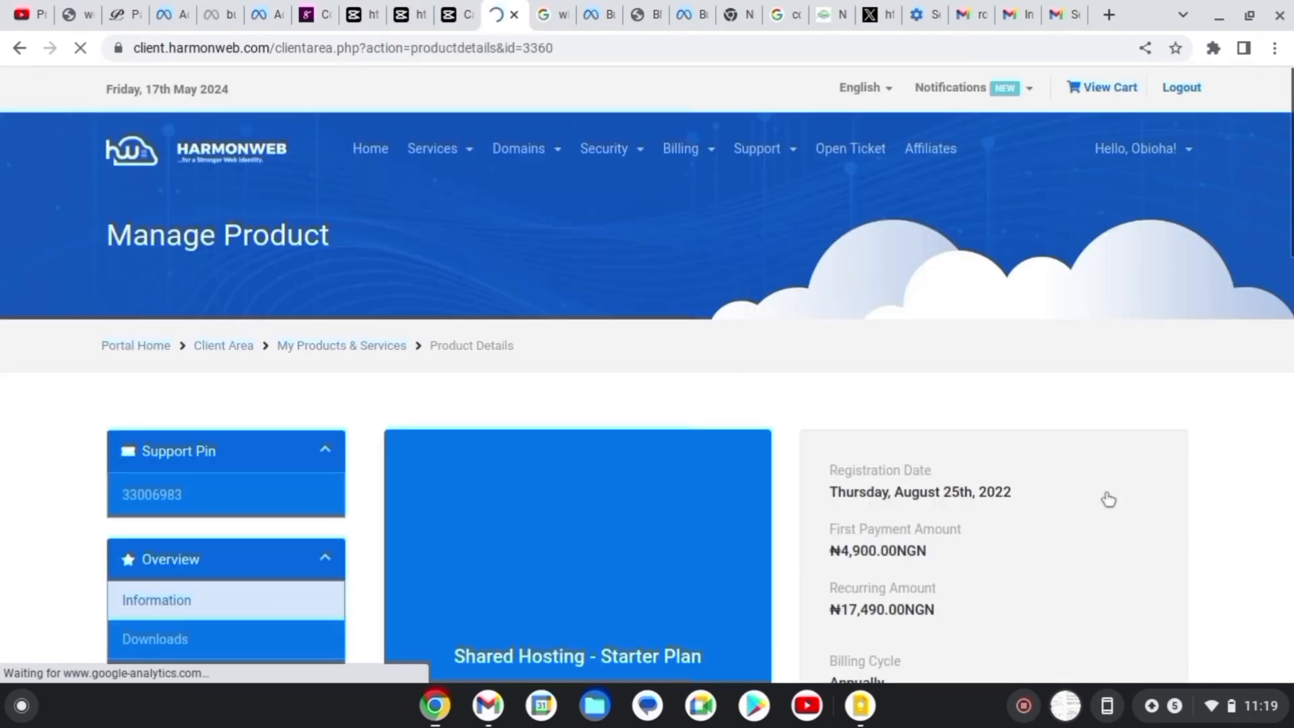
- Log in to cPanel through the hosting plan's One Click Login
scroll(801, 347, down, 3)
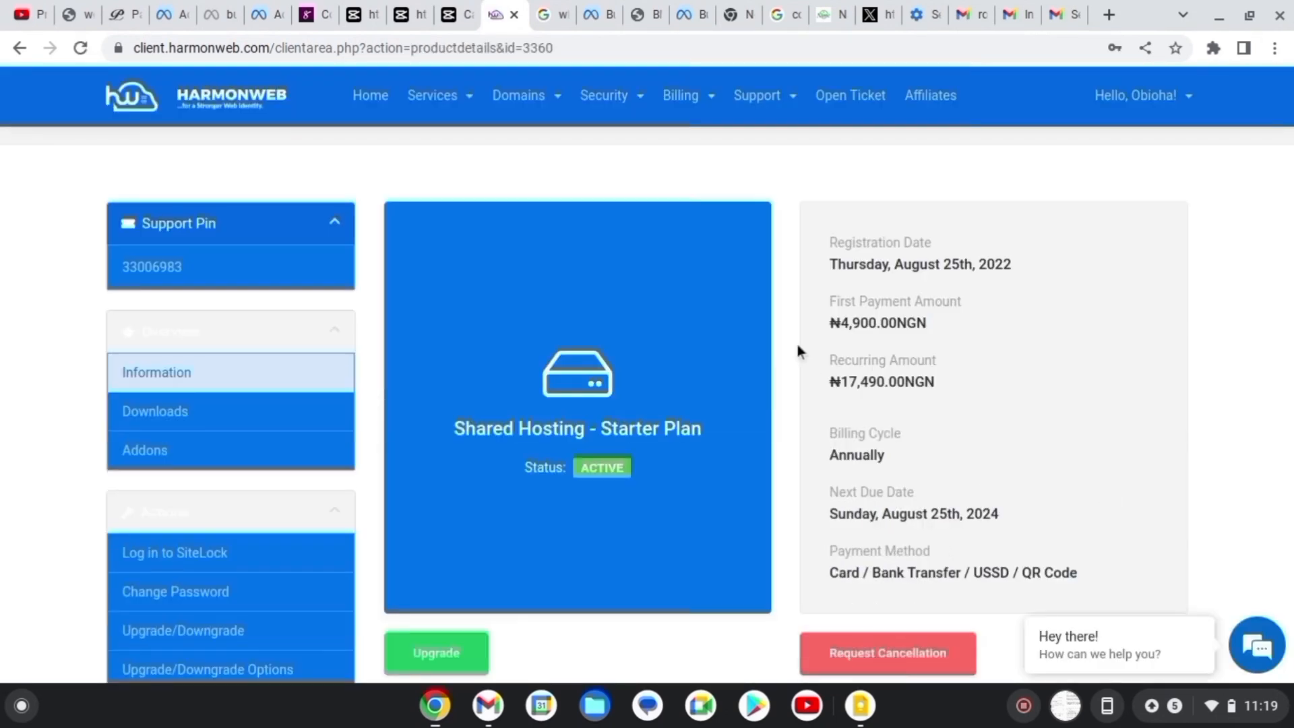
scroll(798, 346, down, 5)
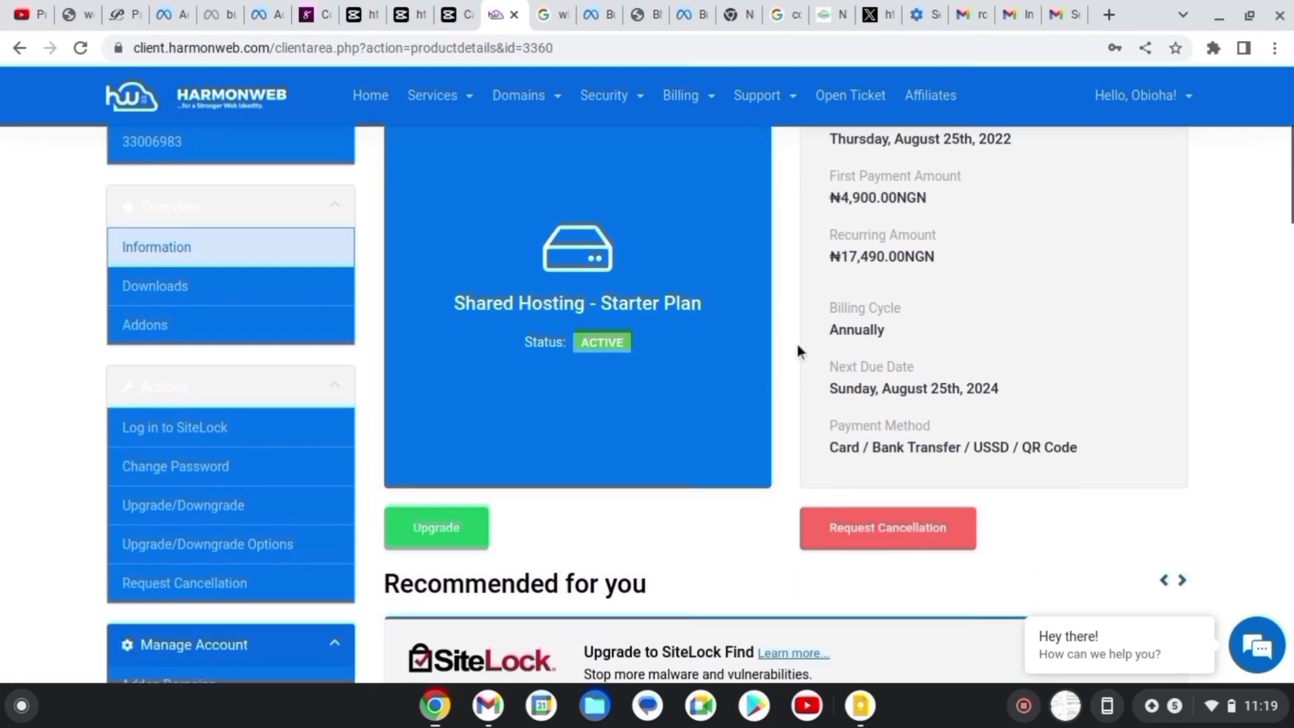
scroll(797, 345, down, 10)
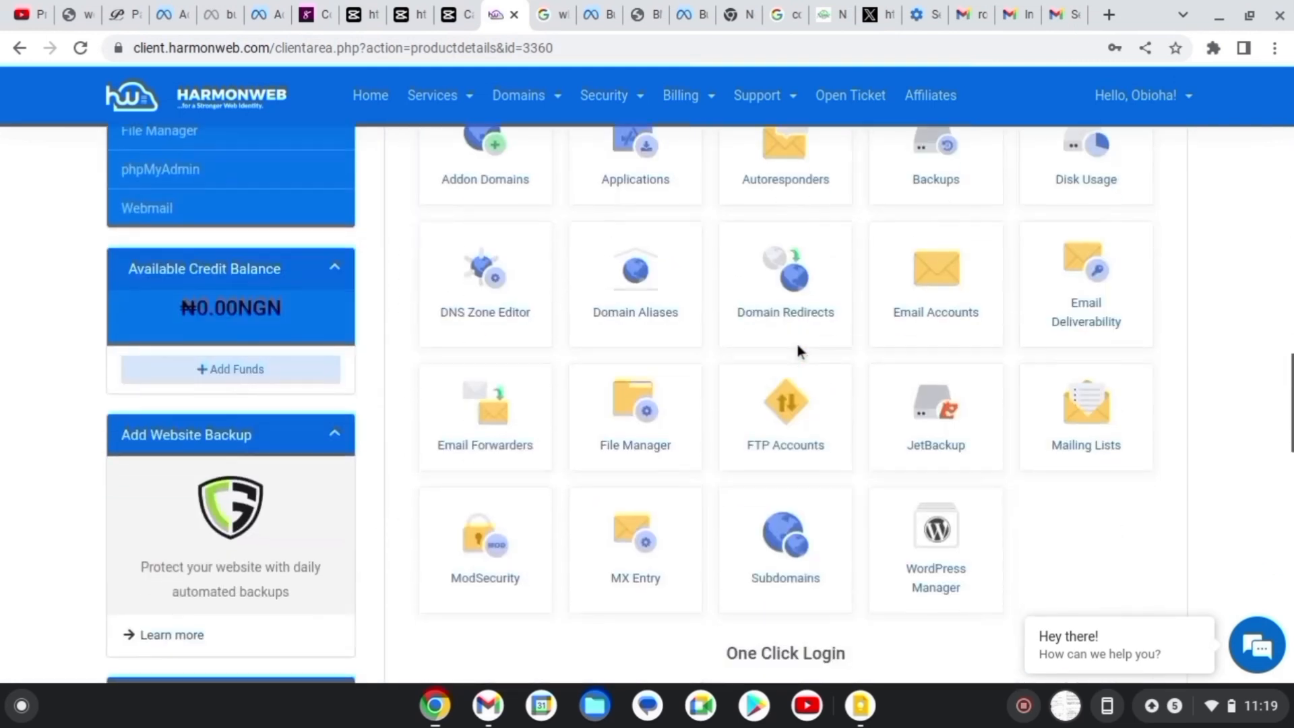
scroll(798, 345, down, 2)
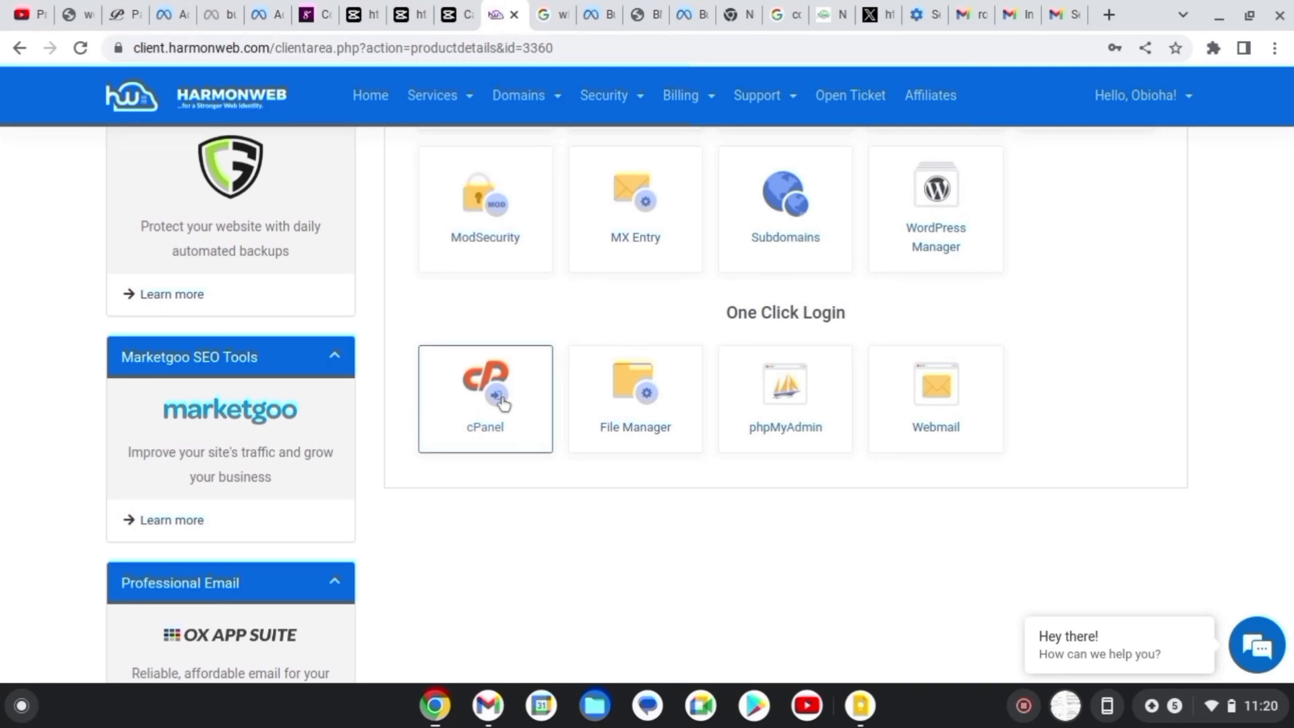
click(498, 406)
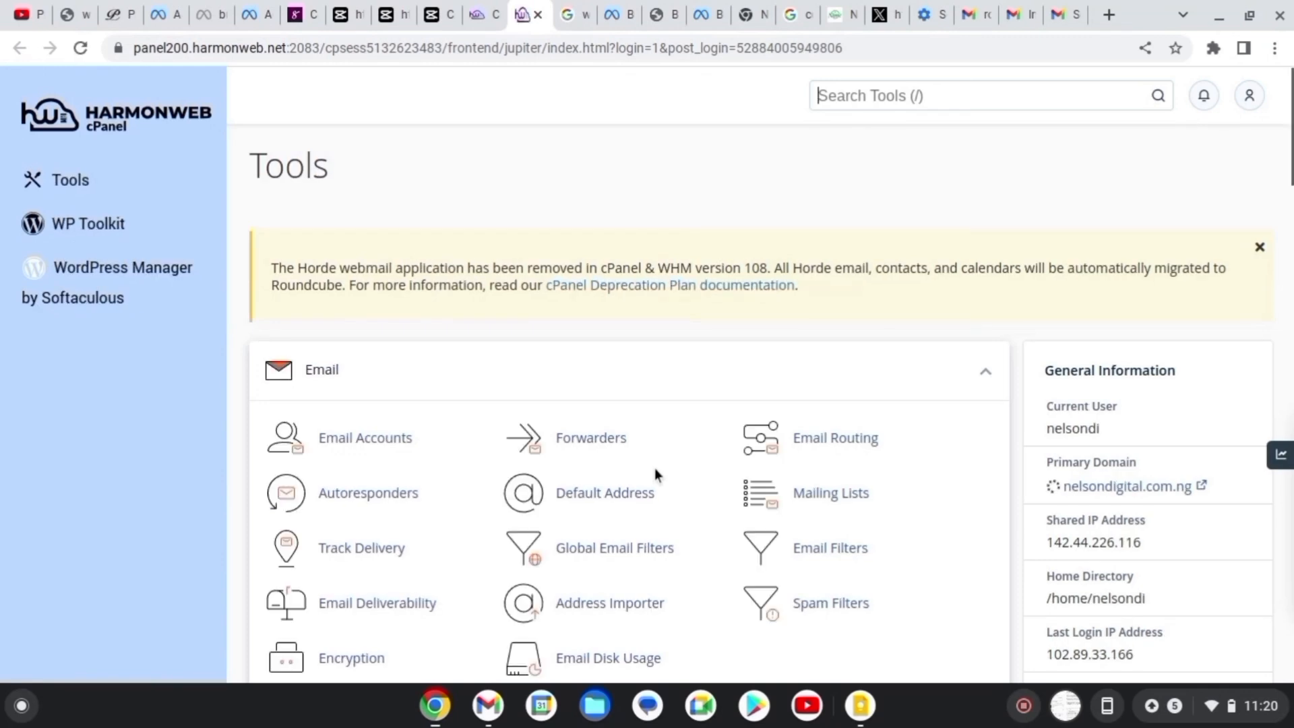
- Open WordPress Manager by Softaculous from the Software tools and start a fresh WordPress installation
middle_click(669, 361)
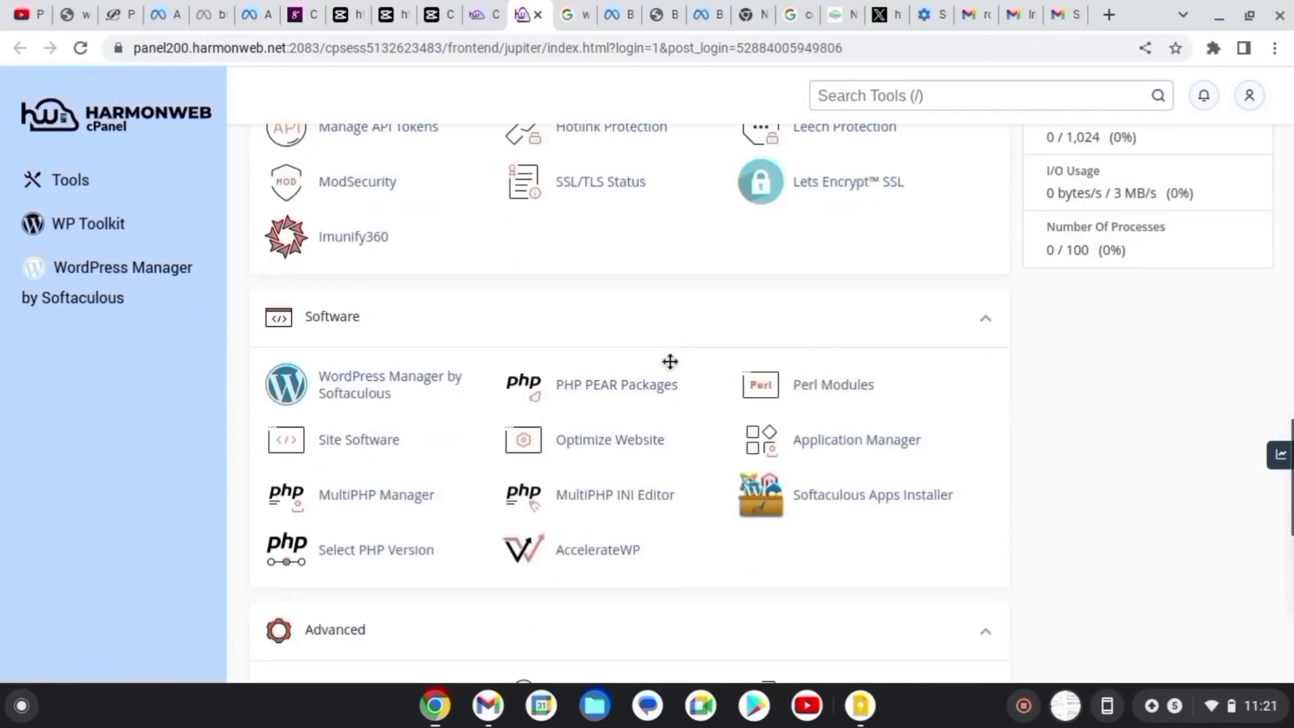
scroll(670, 362, down, 1)
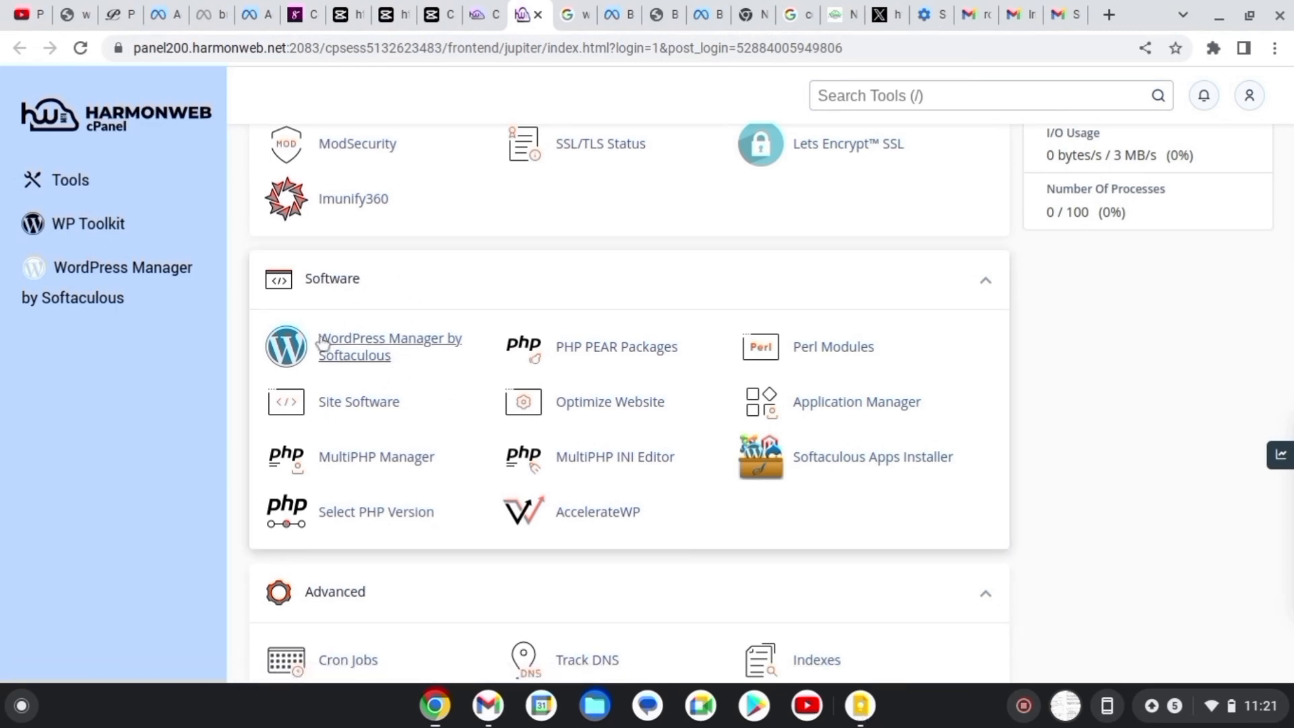
click(385, 351)
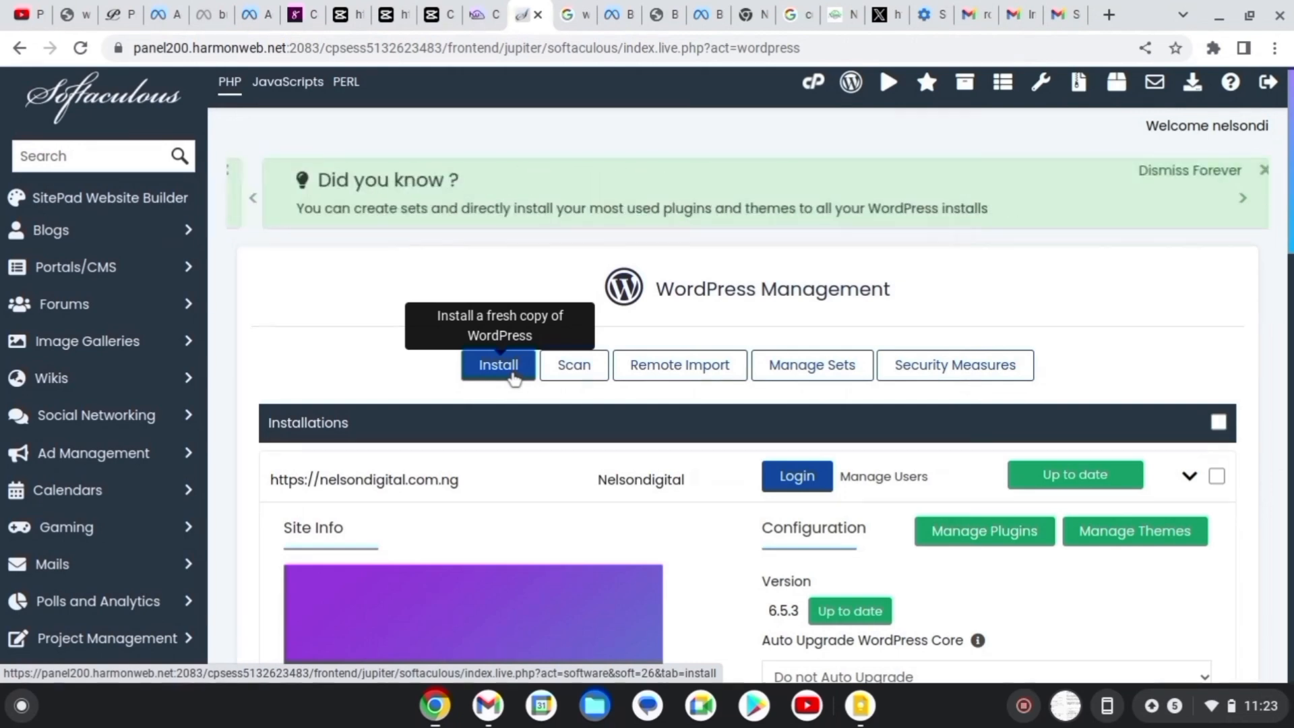
click(513, 378)
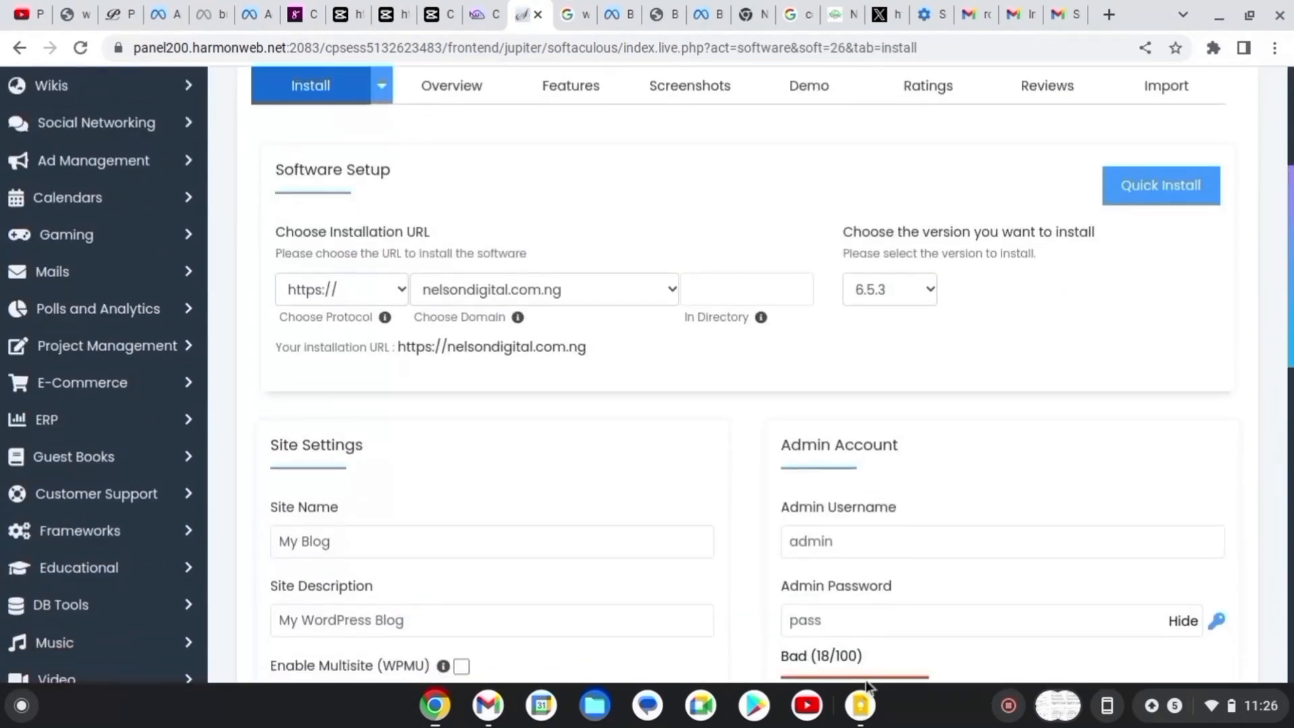
scroll(869, 680, down, 1)
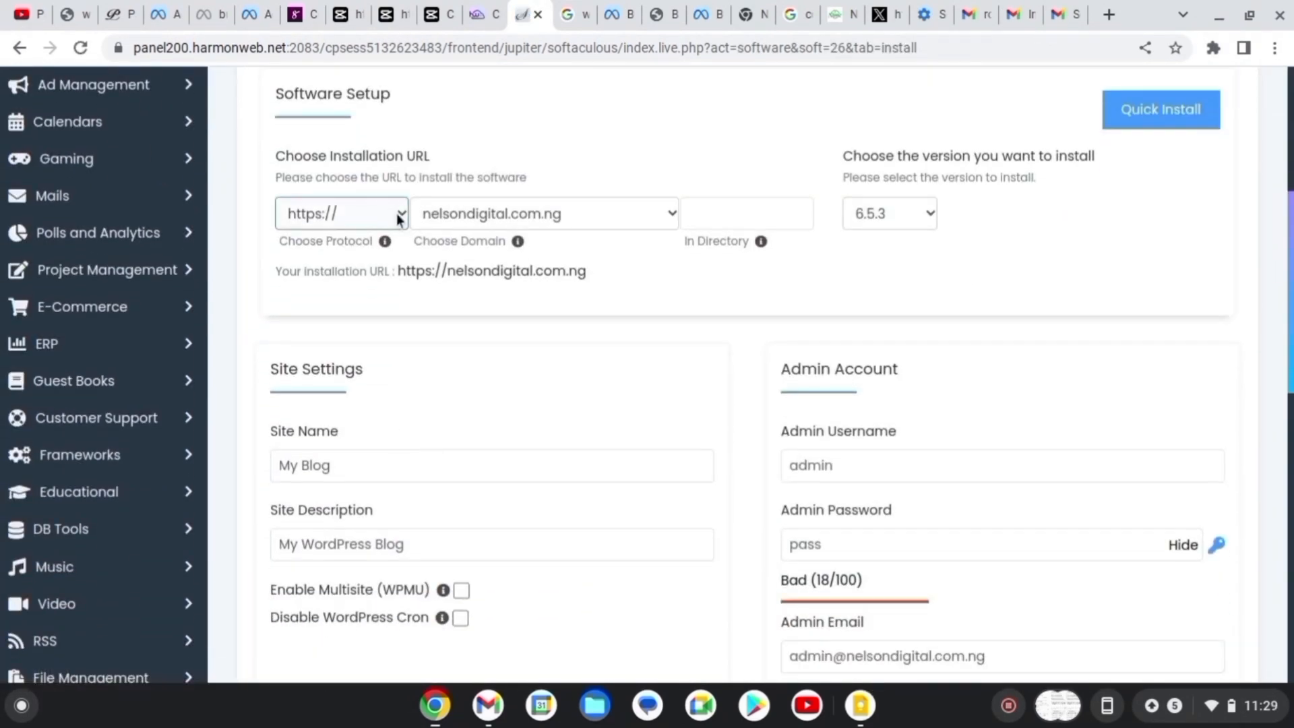
click(399, 214)
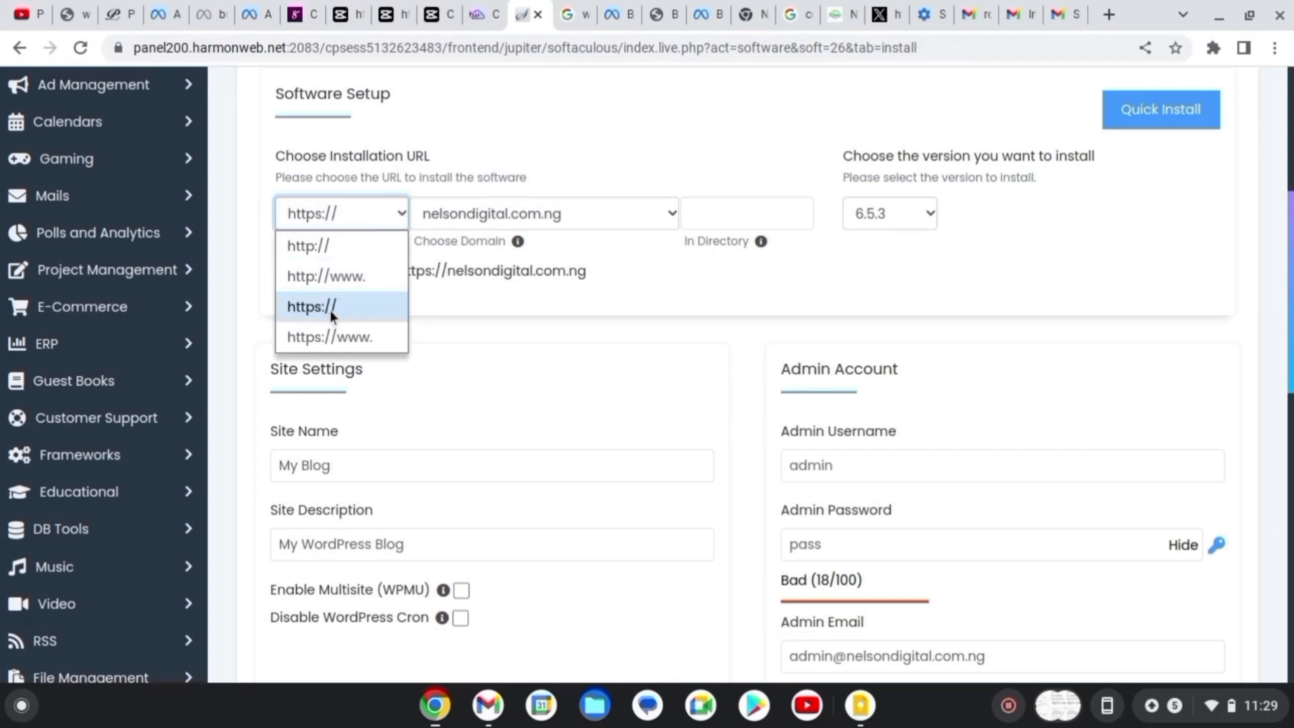
click(382, 309)
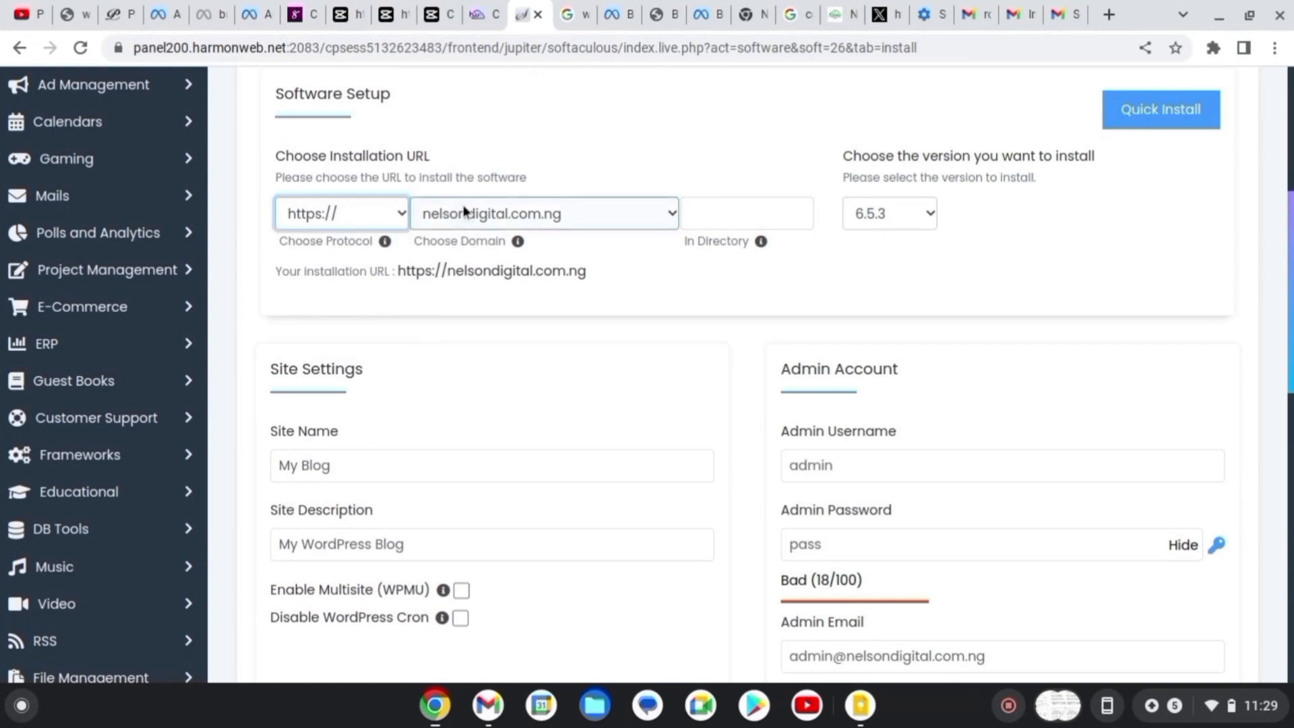
click(542, 210)
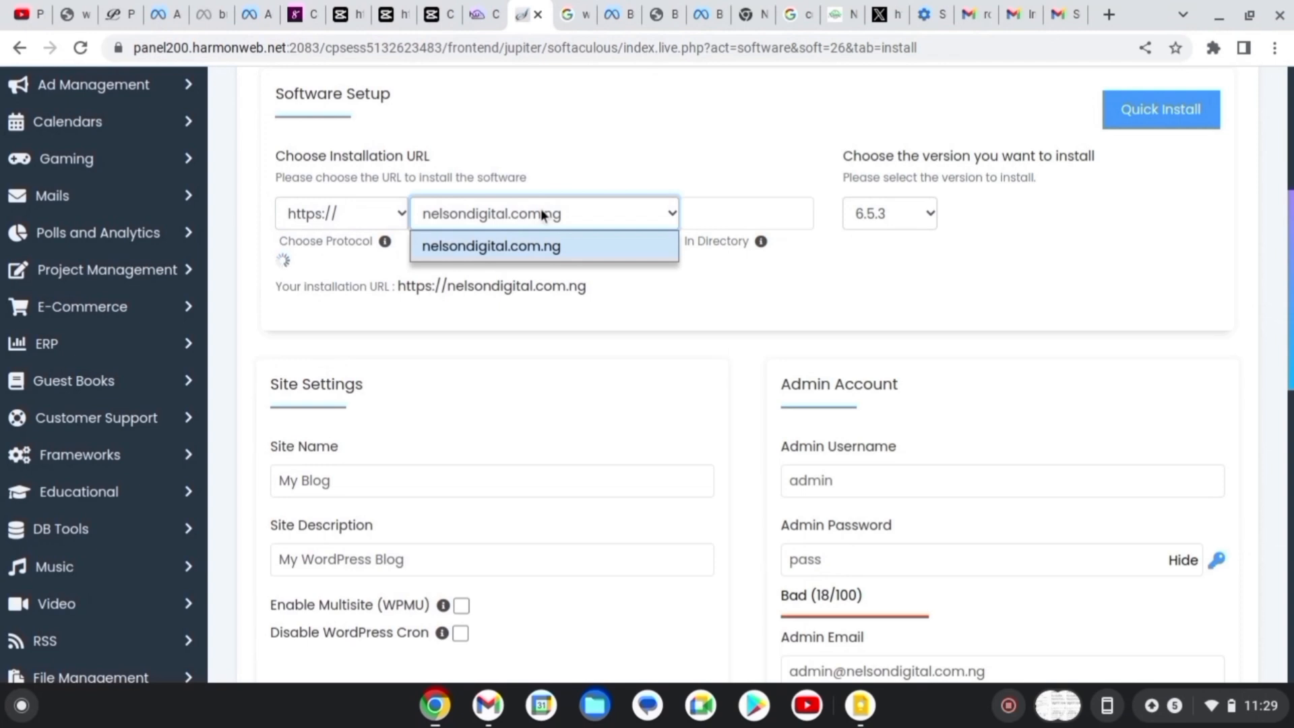
click(541, 210)
click(757, 209)
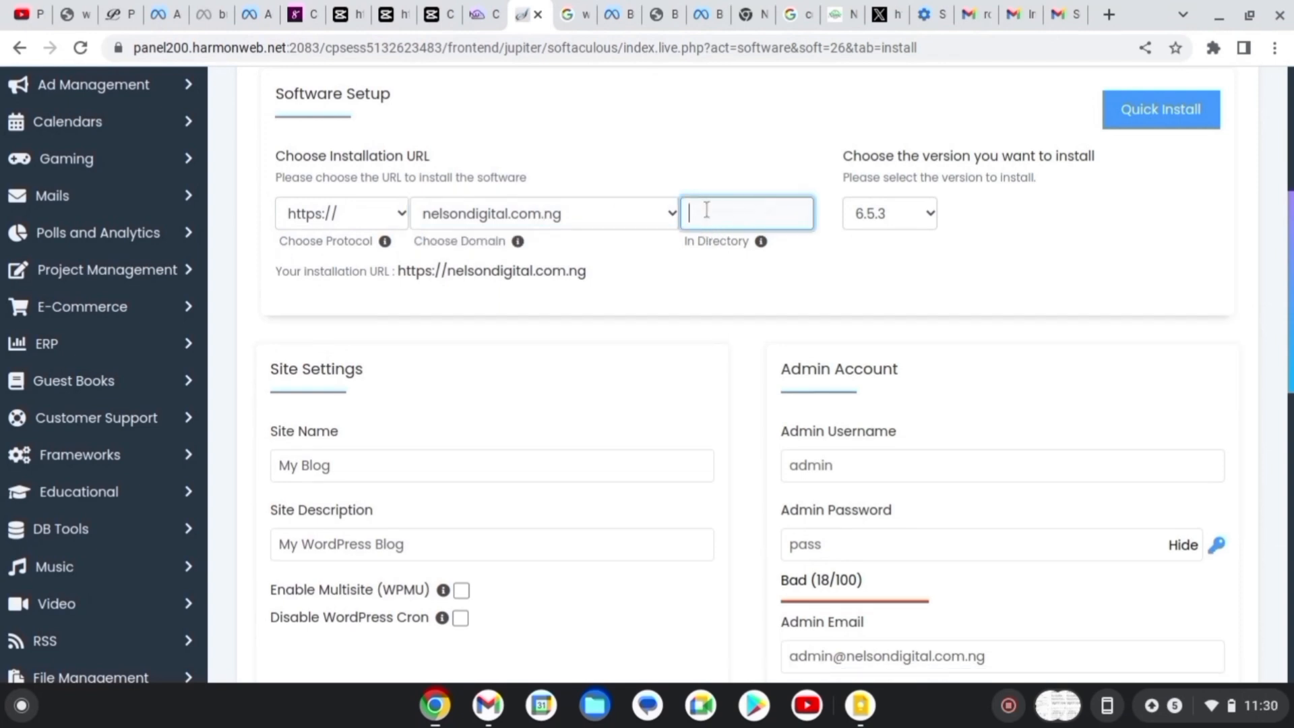
click(446, 340)
- Enter the owner's name as the site name and set the site description to "Training Program"
click(381, 465)
text(Nelson)
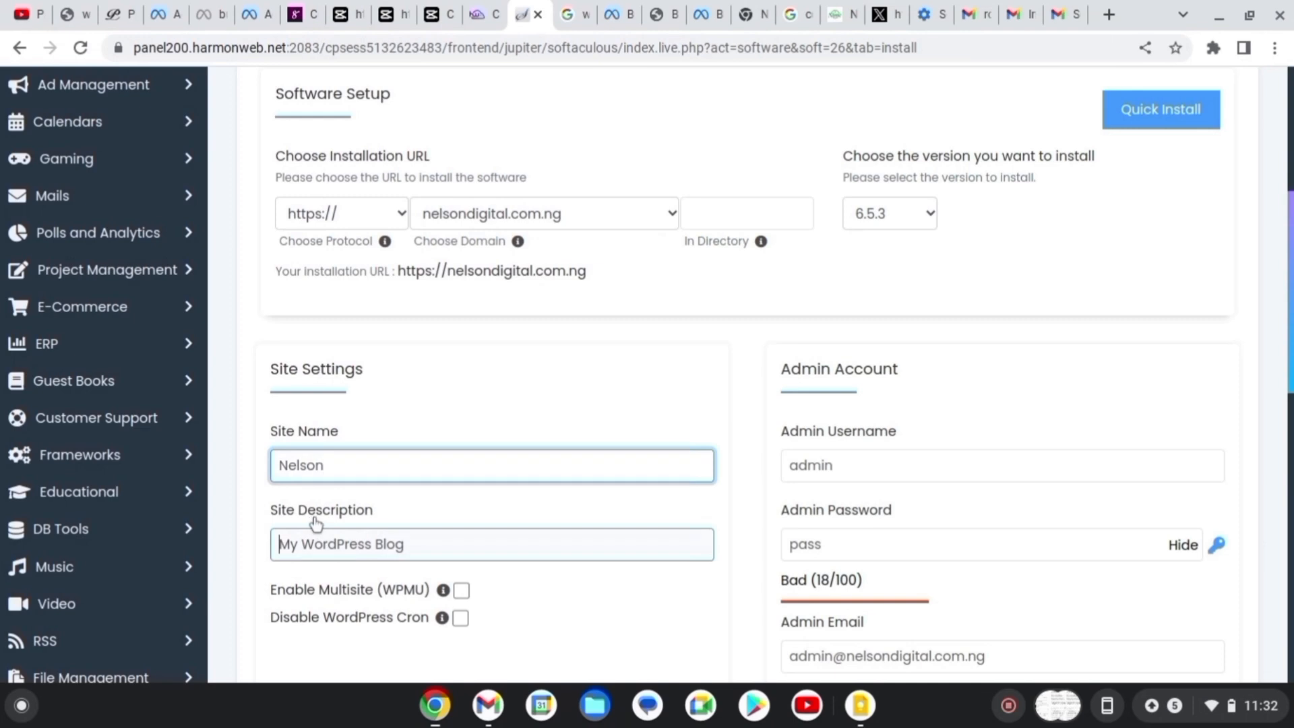
double_click(315, 517)
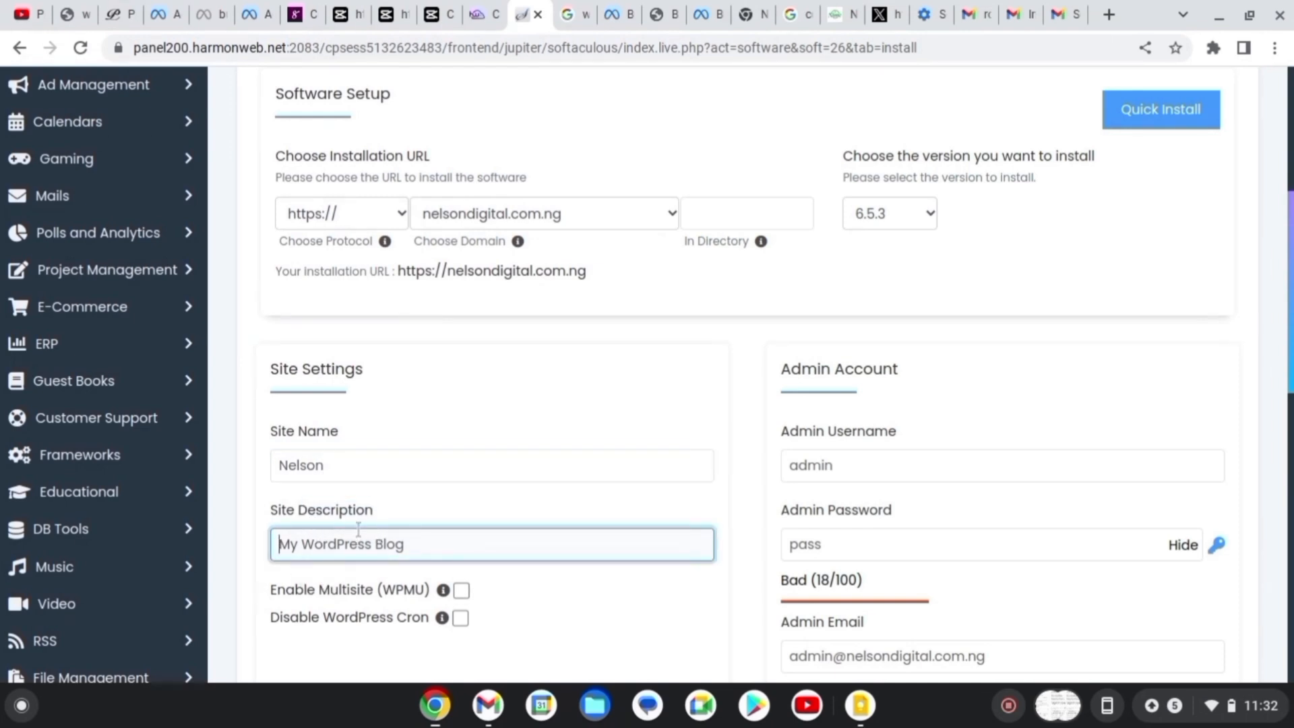
key(ctrl+a)
text(Training)
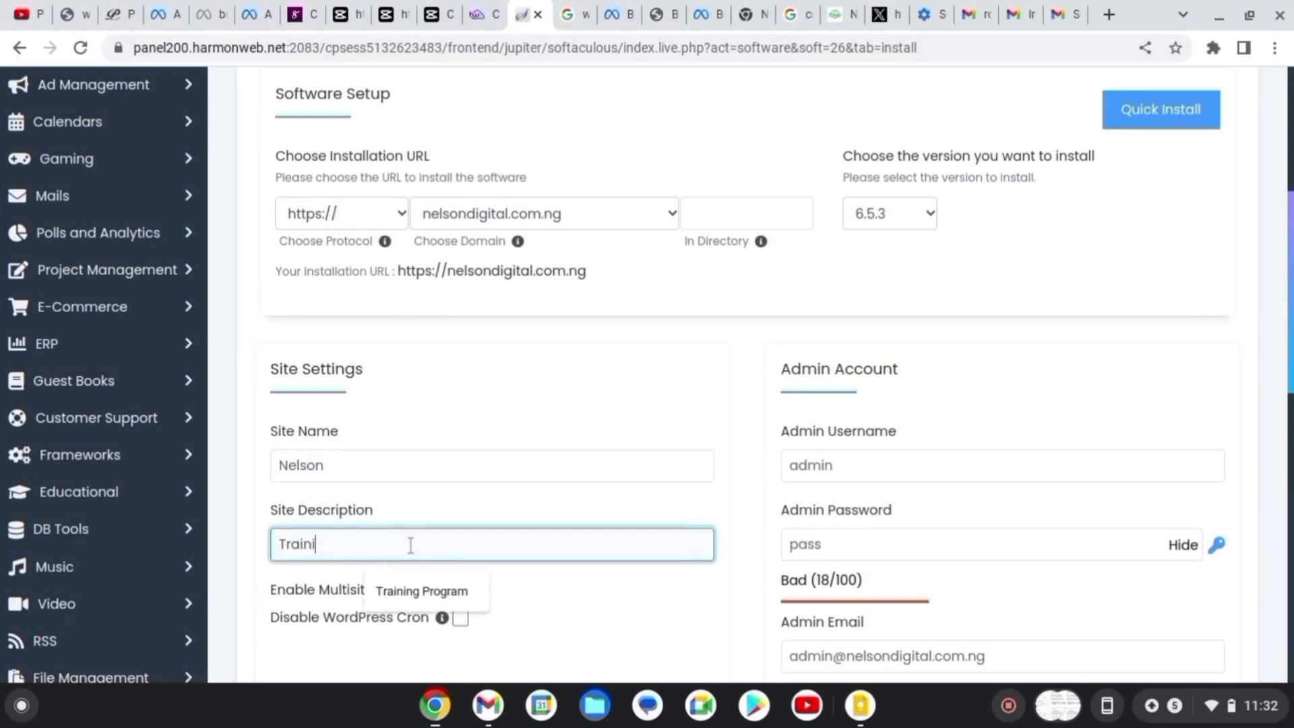
text( Program)
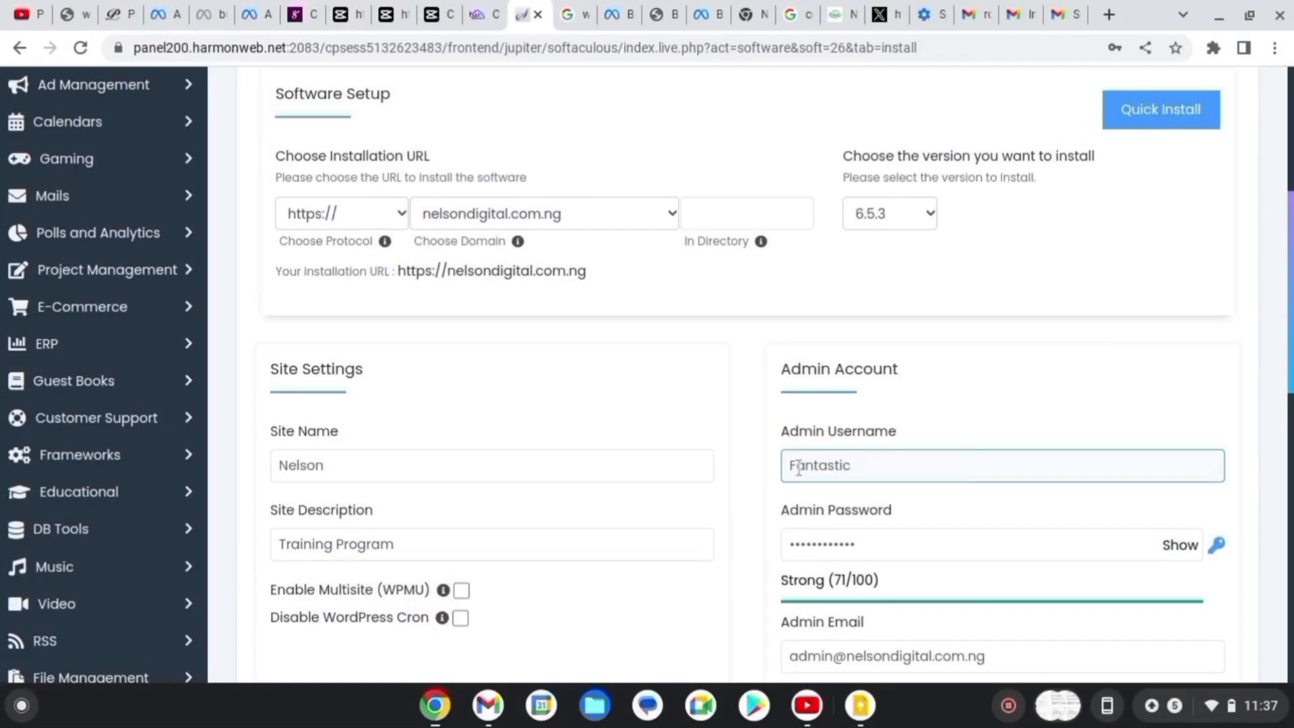
- Check the admin account details and enable the Limit Login Attempts (Loginizer) plugin
click(848, 599)
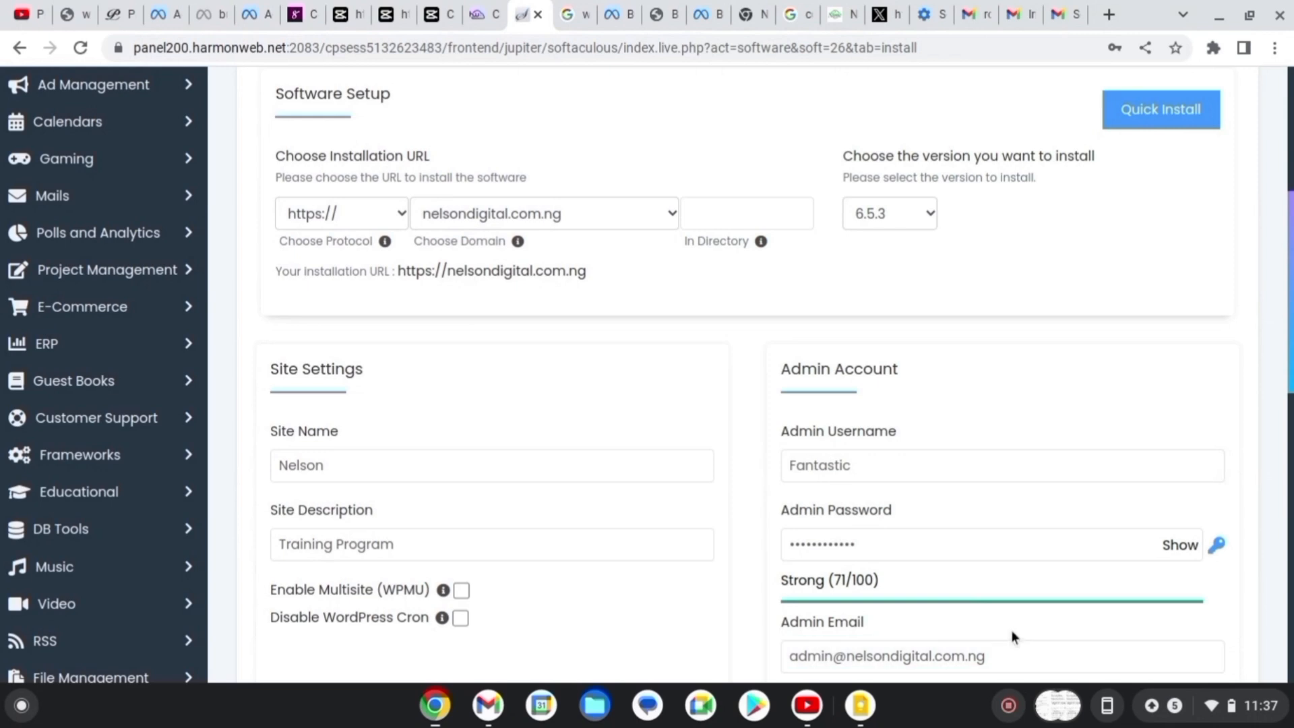
scroll(1011, 630, down, 3)
click(1031, 498)
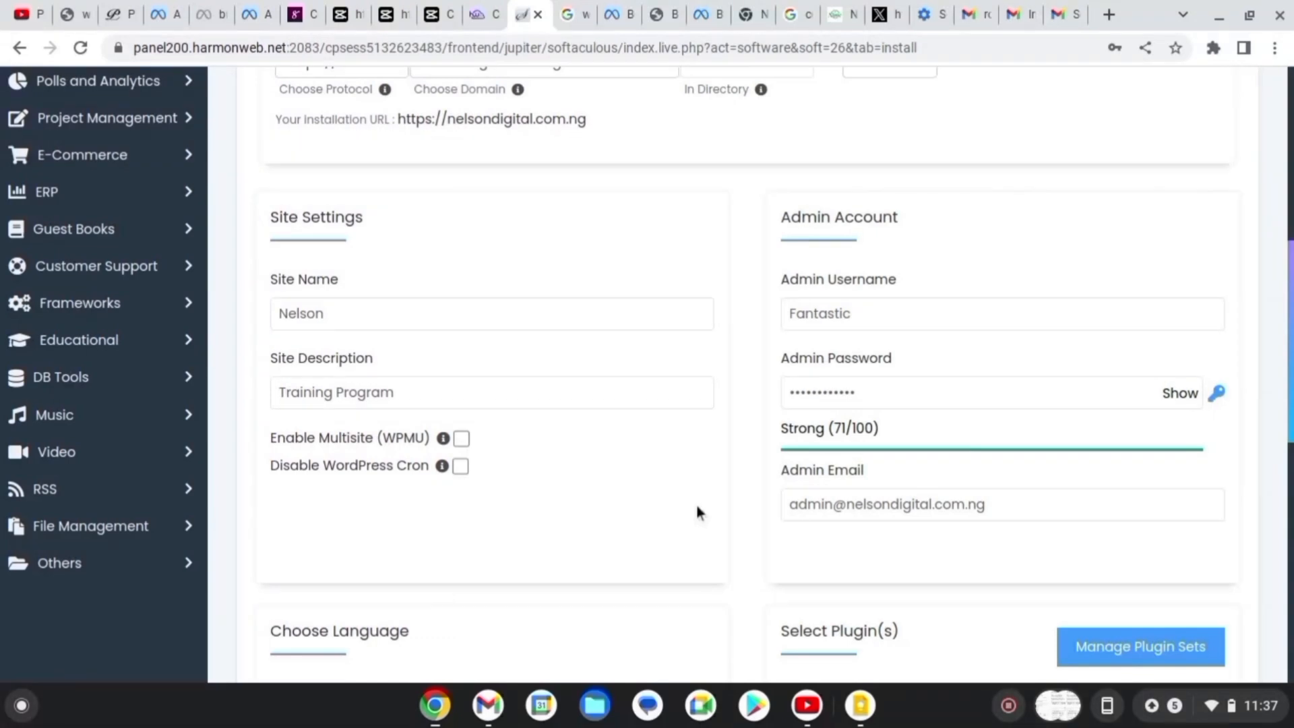
scroll(738, 566, down, 2)
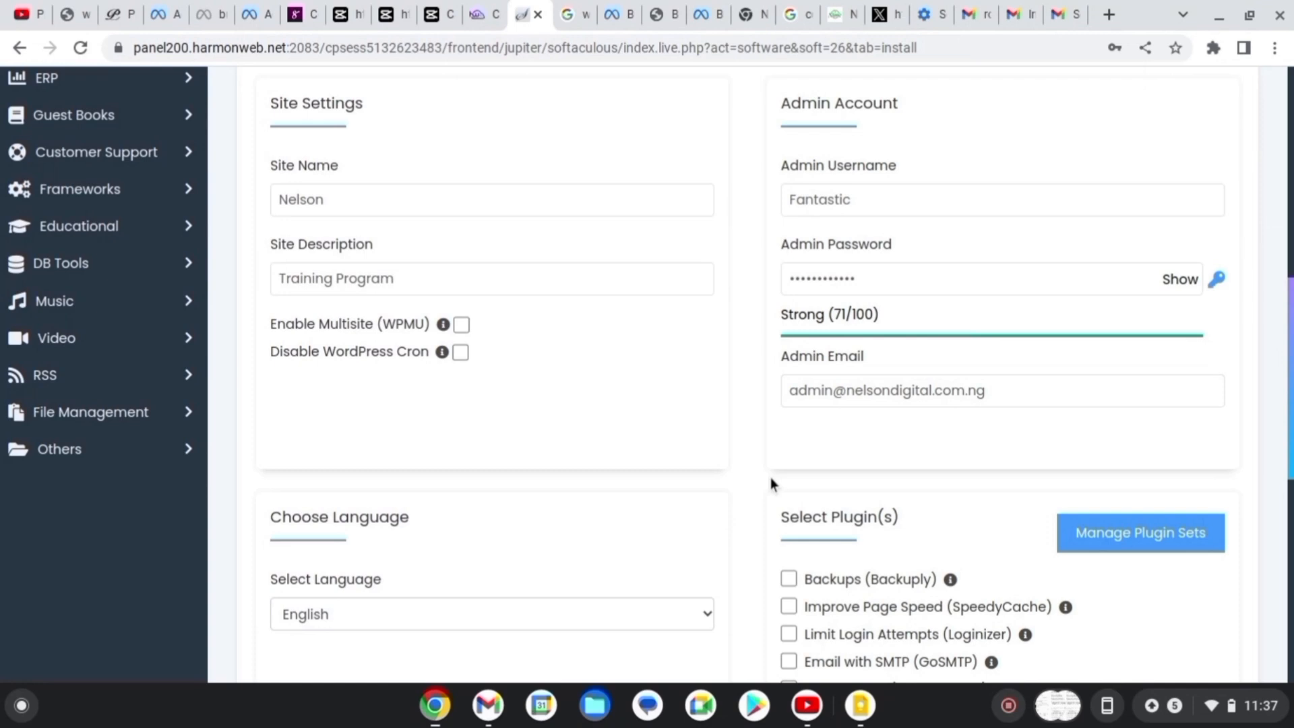
scroll(771, 477, down, 1)
scroll(769, 478, down, 2)
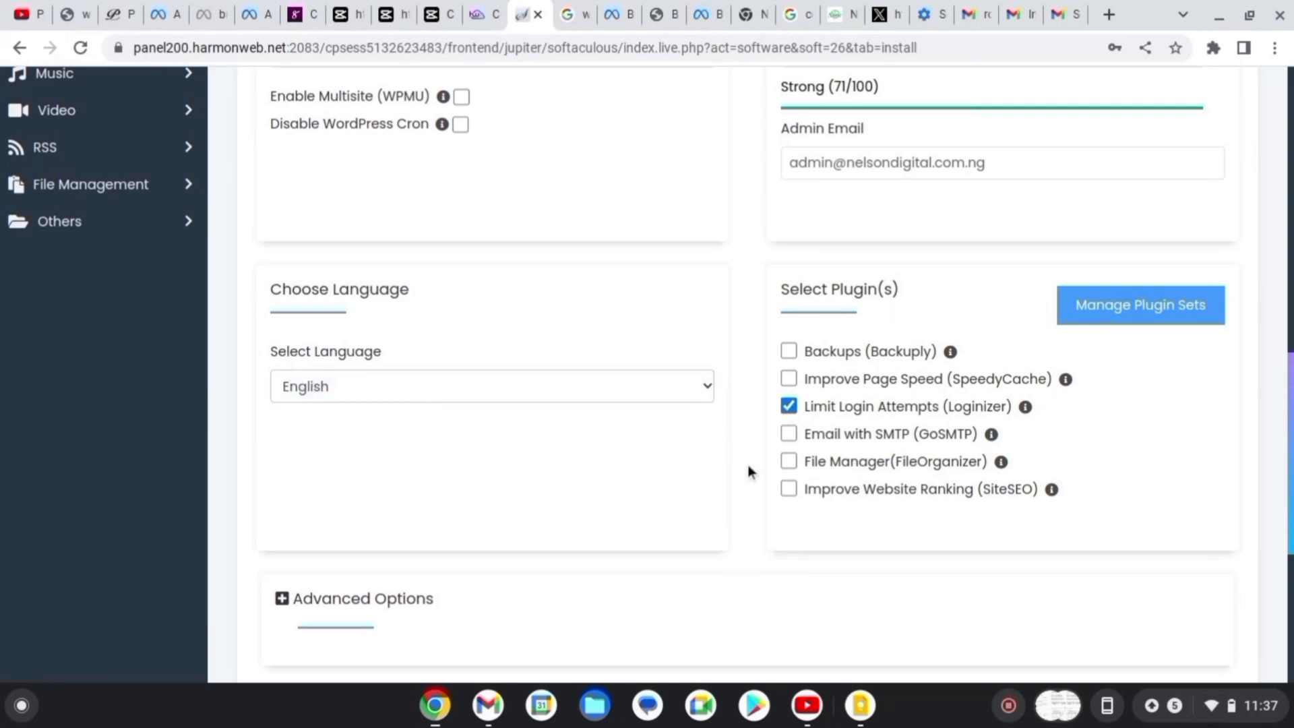
scroll(747, 463, down, 6)
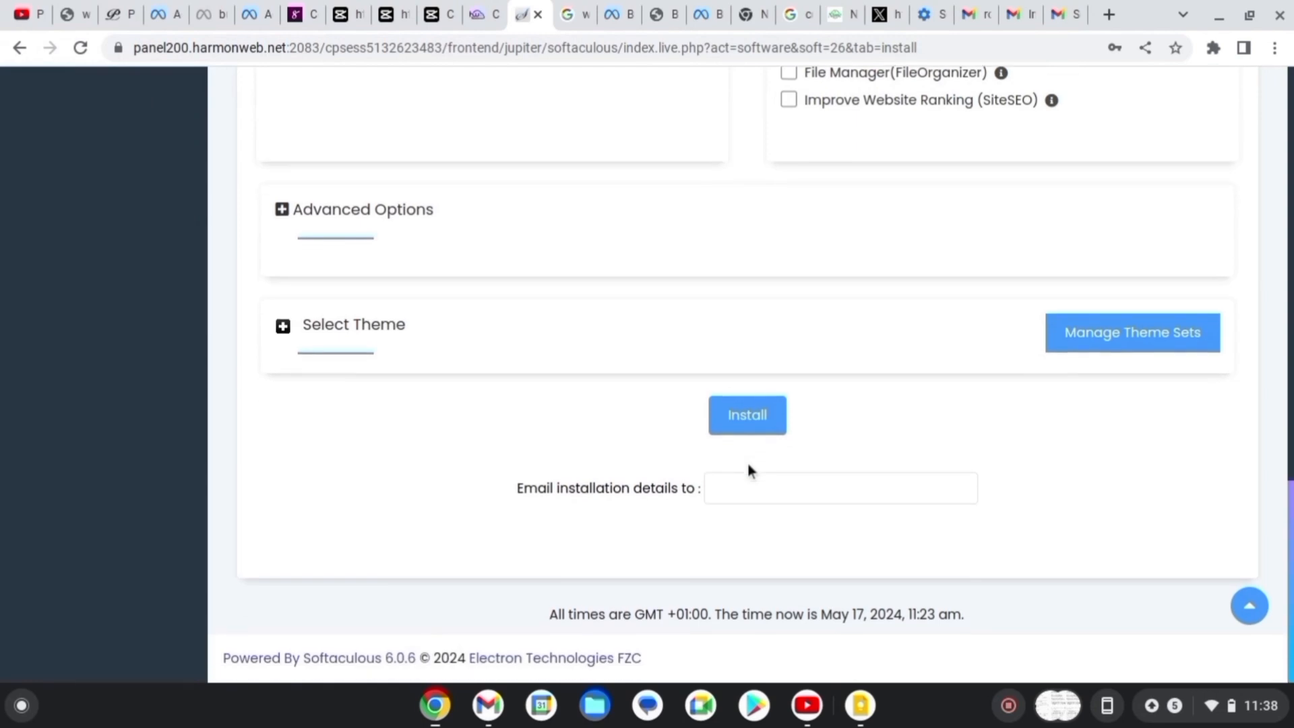
- Fill in the e-mail address for the installation details, start the WordPress installation and dismiss the password-saving prompt
click(777, 491)
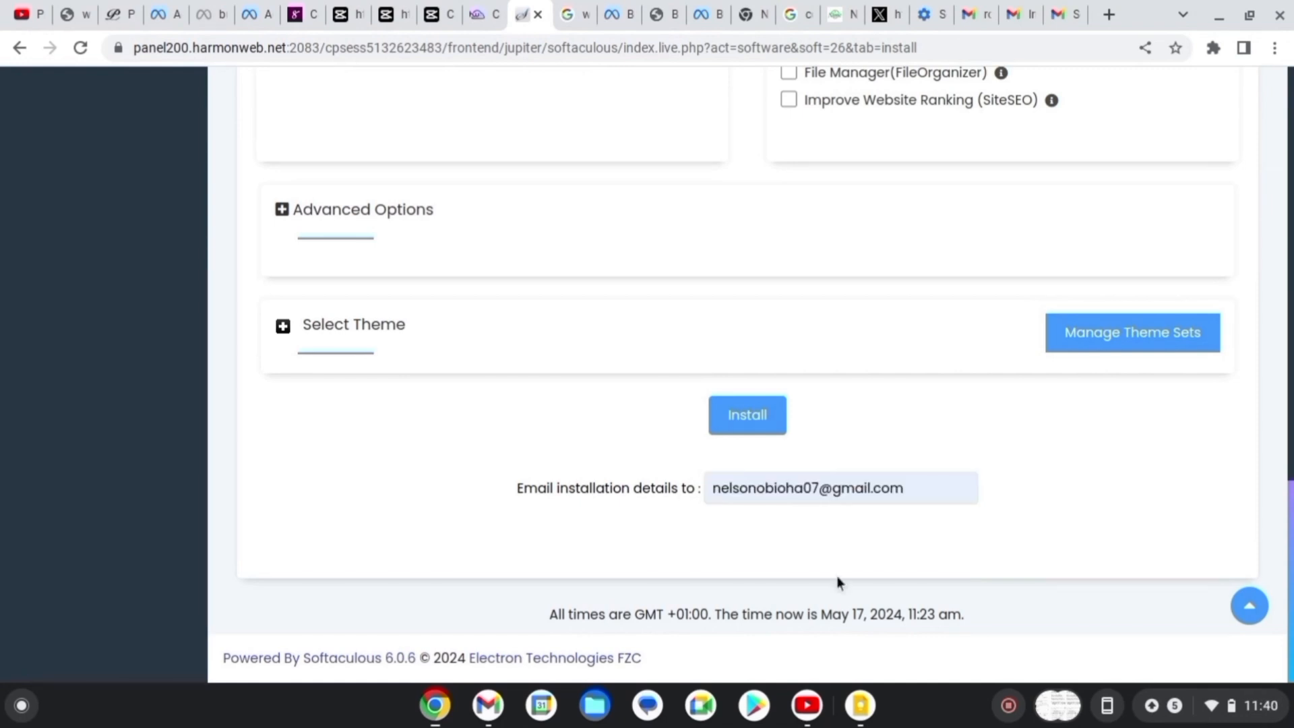
scroll(836, 575, up, 10)
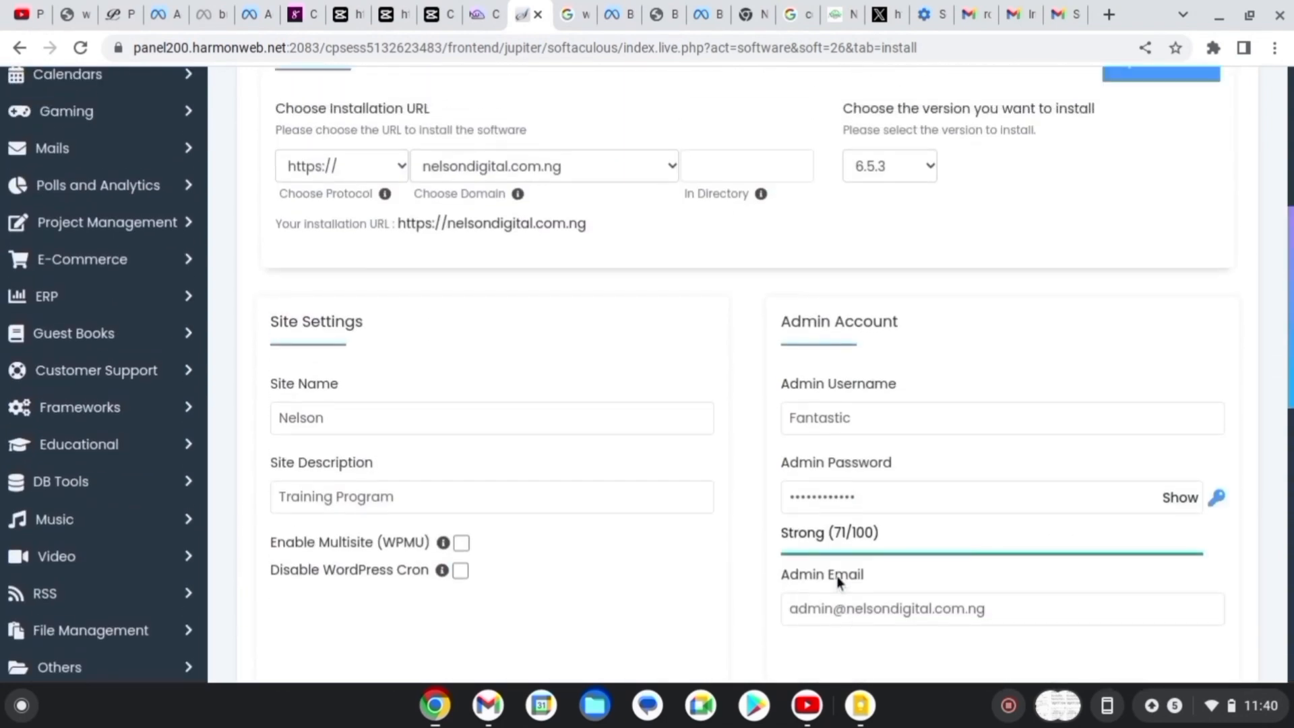
scroll(809, 566, down, 10)
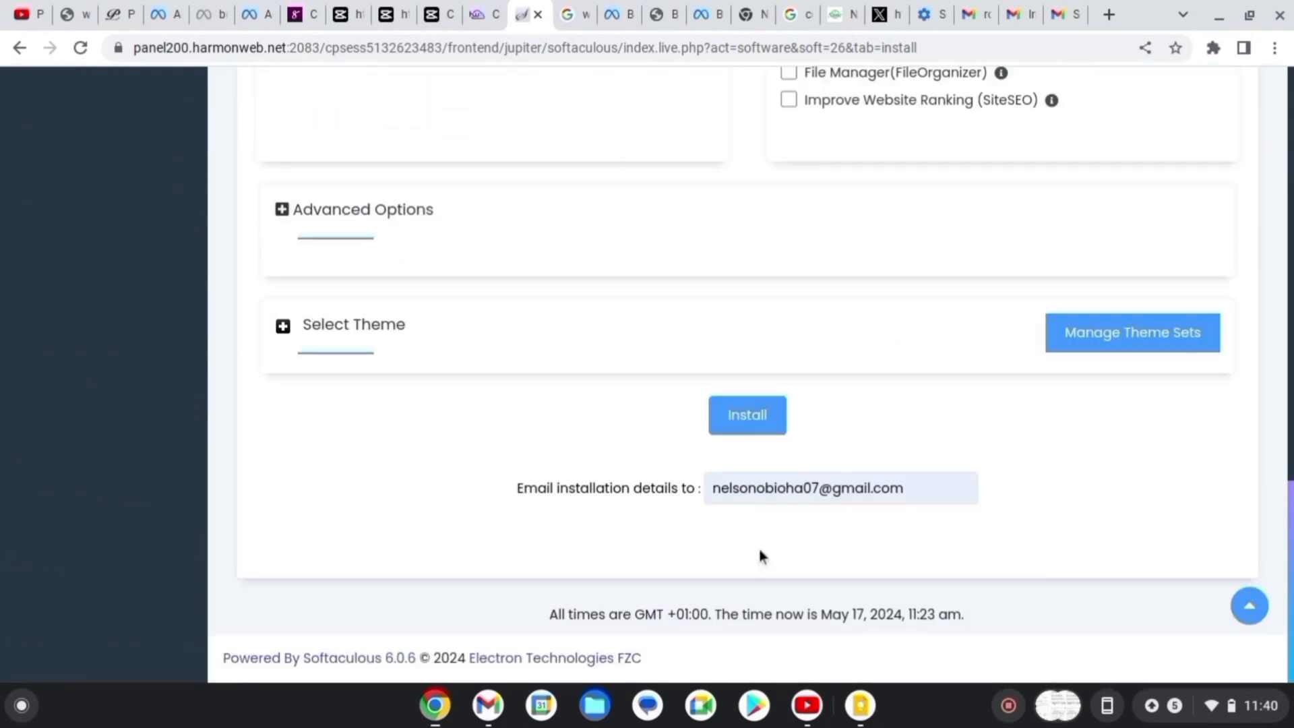
click(745, 417)
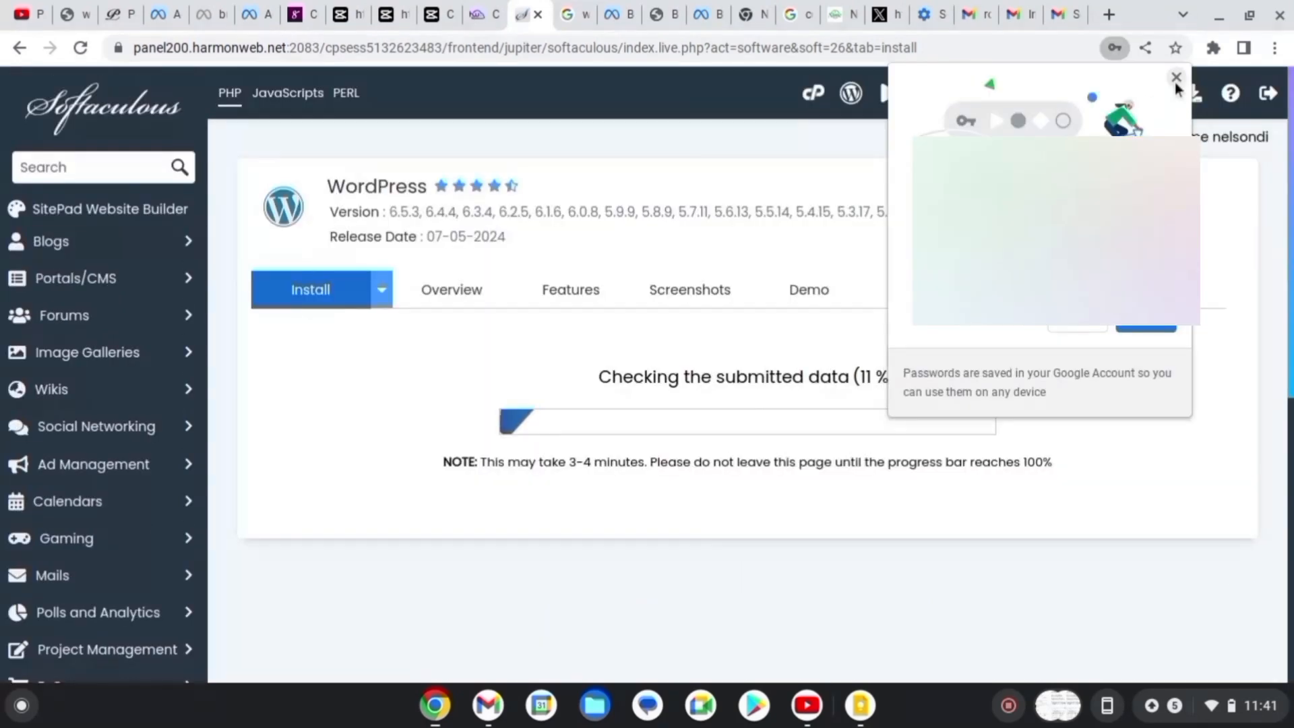
click(1175, 78)
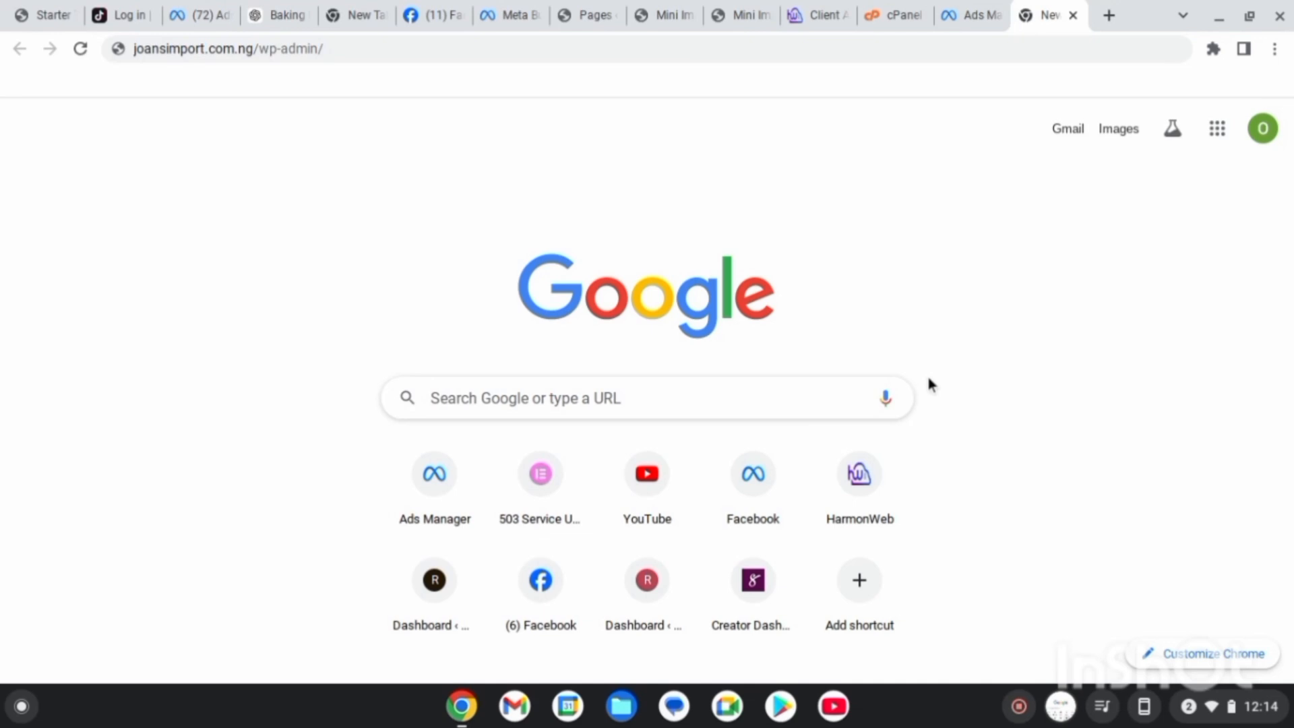
- Load the WordPress admin login page at joansimport.com.ng/wp-admin
key(ctrl+l)
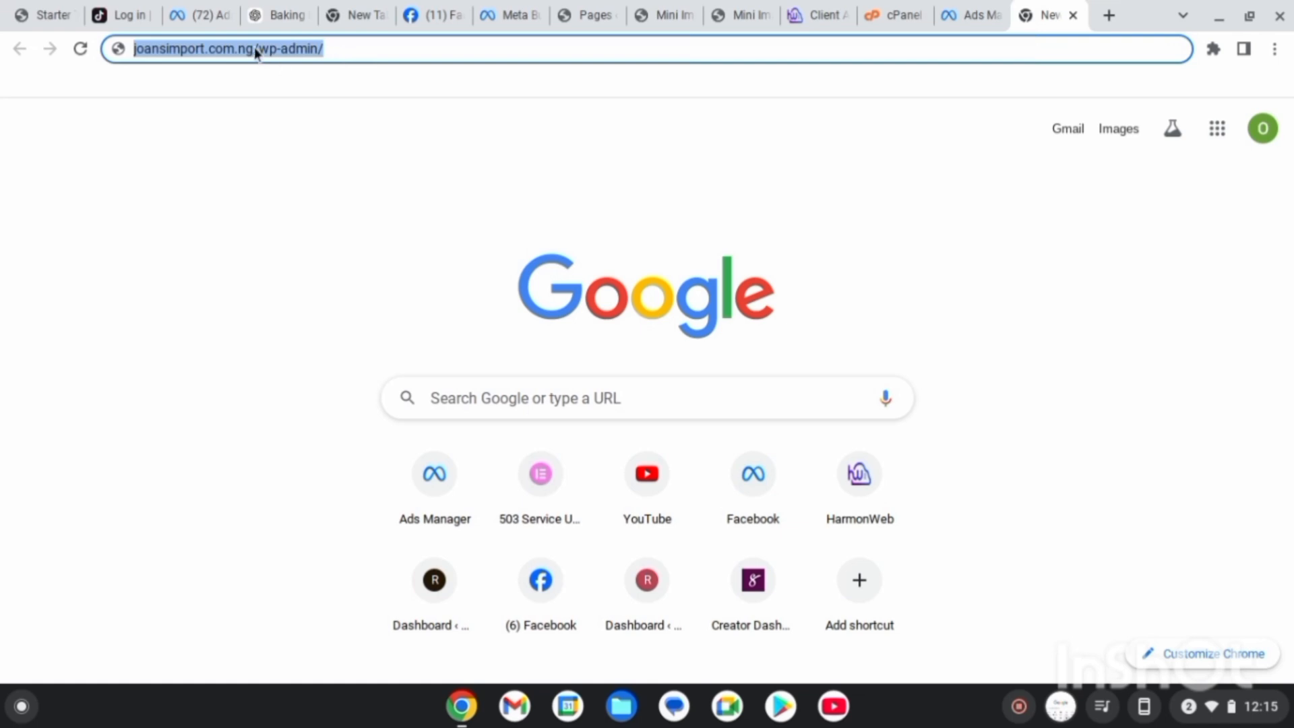
click(253, 49)
click(341, 53)
key(BackSpace)
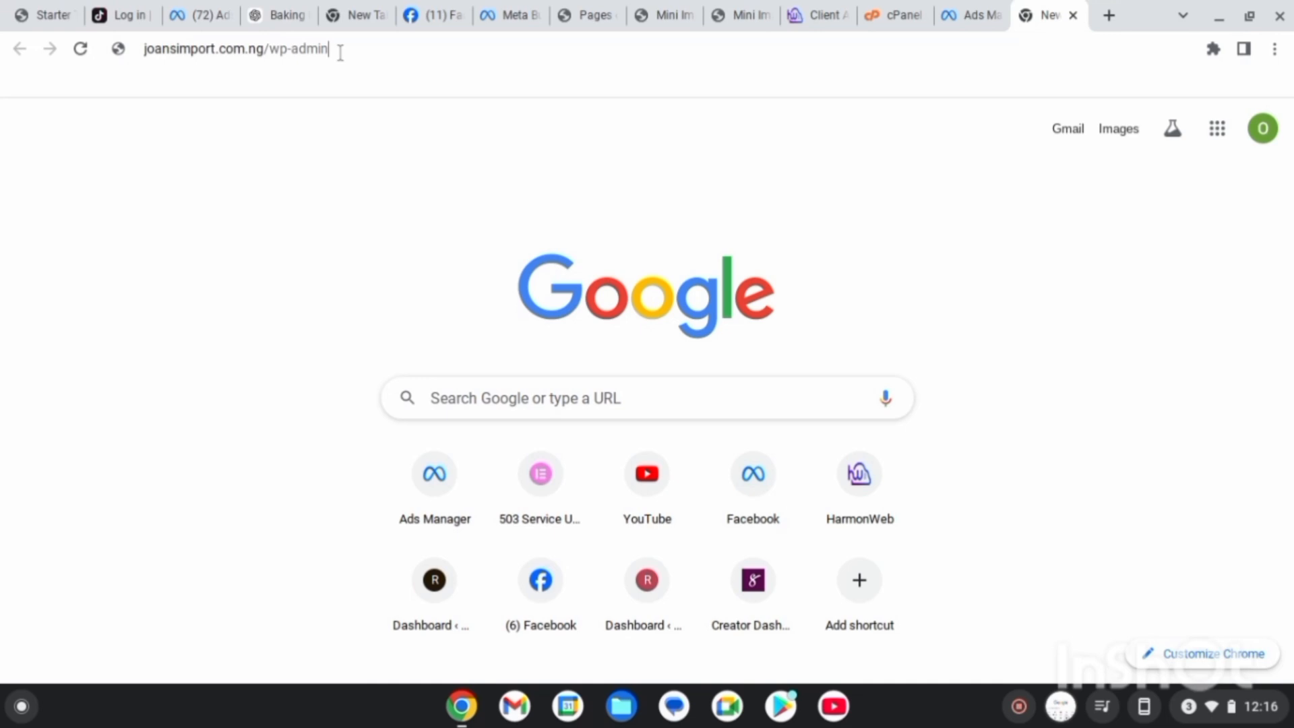
key(Return)
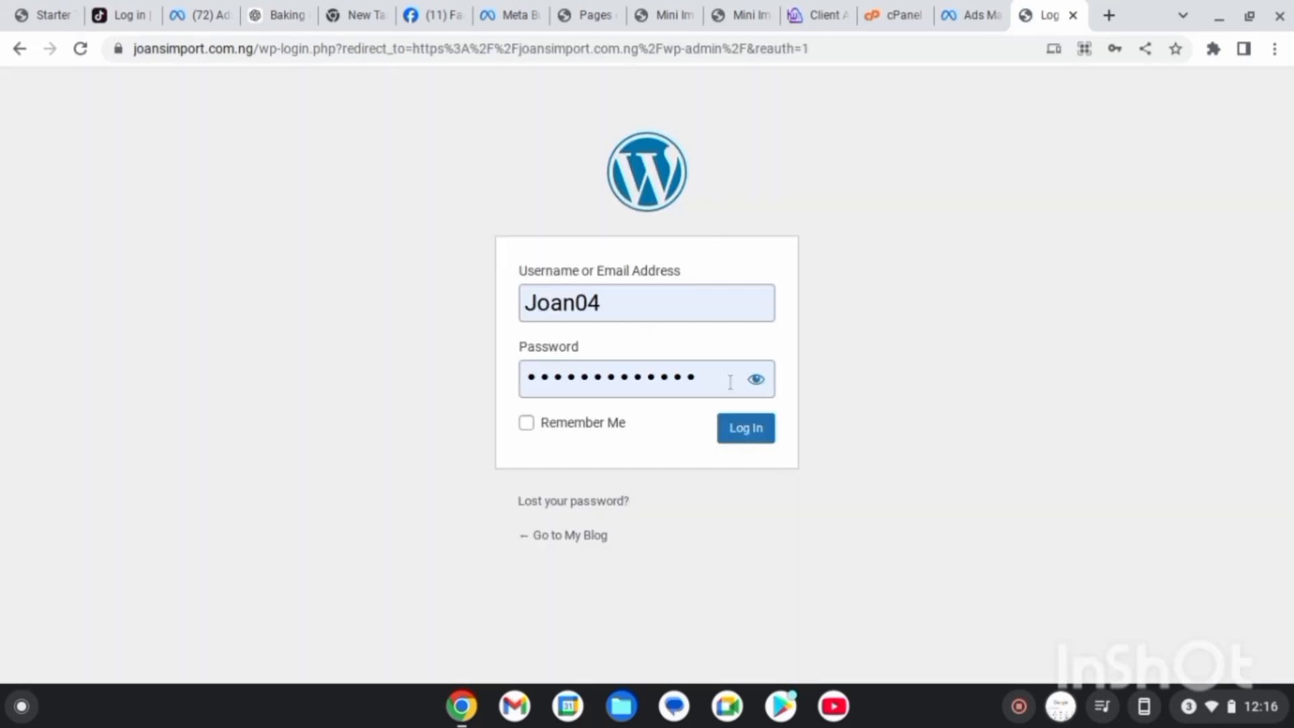
- Log in to the WordPress admin with the prefilled credentials and open the page for adding a new theme
click(748, 432)
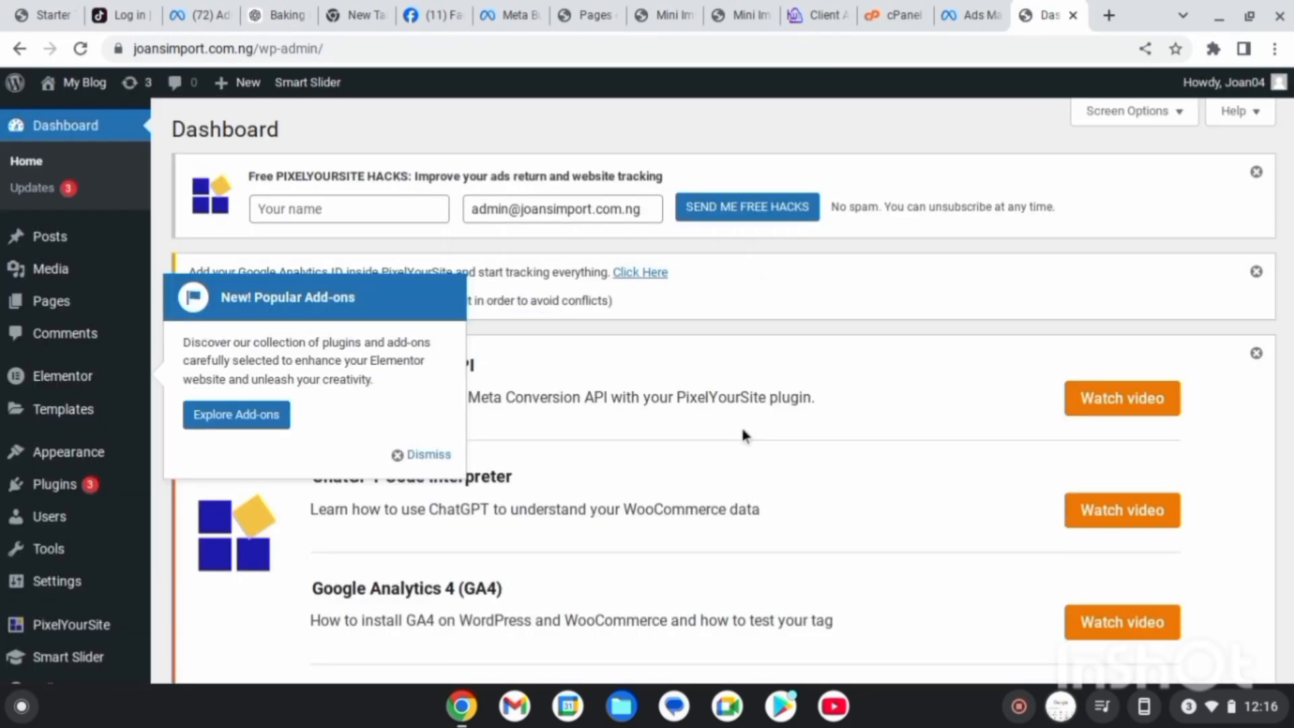
click(94, 462)
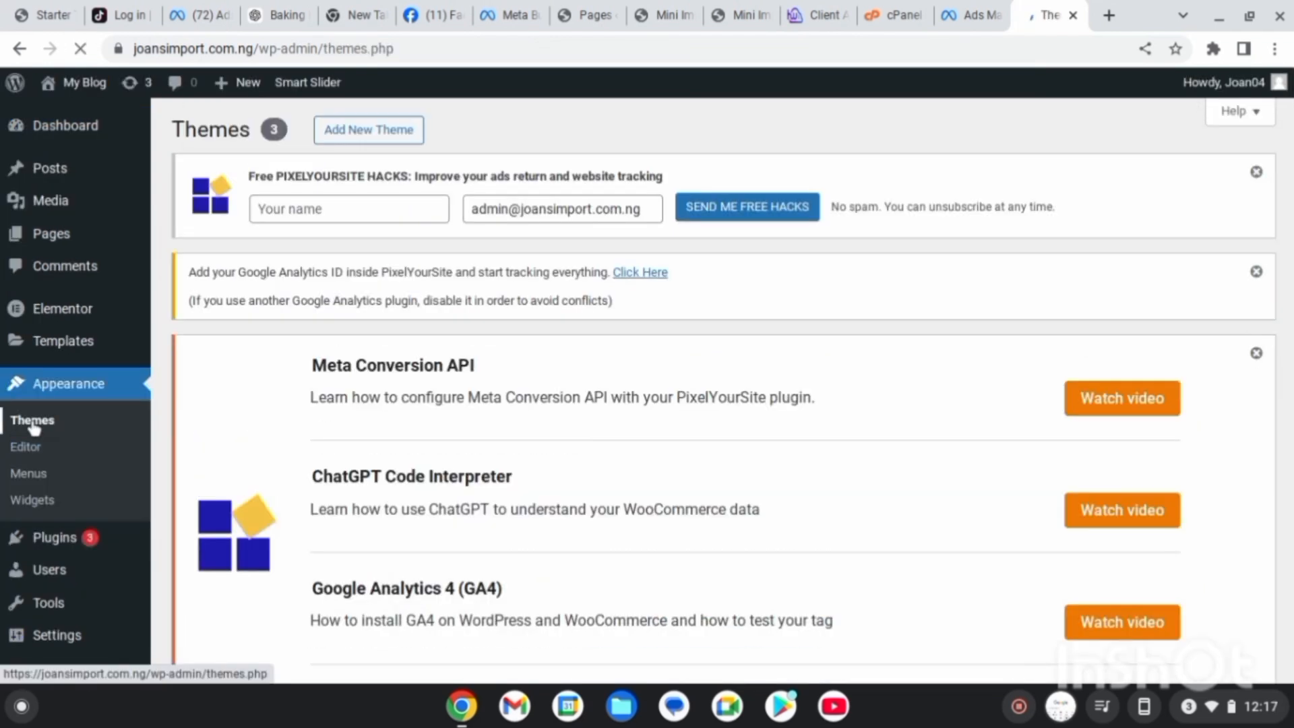
click(33, 427)
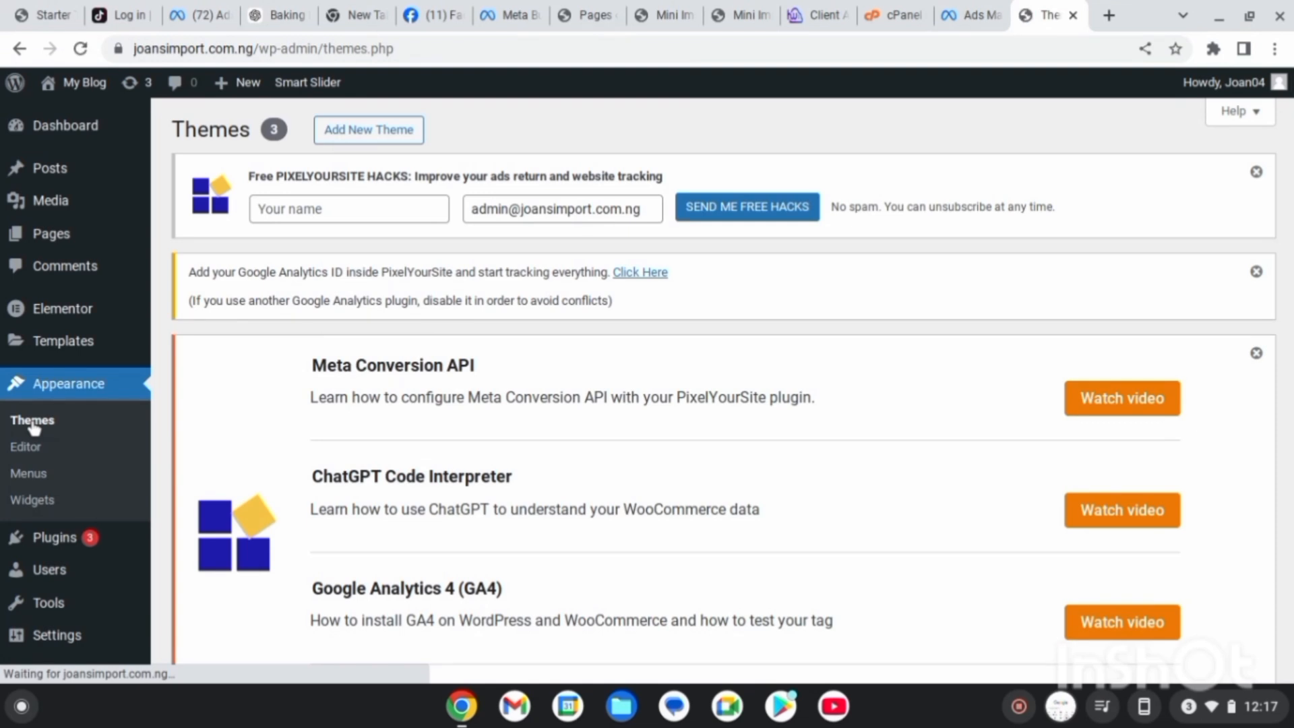
click(376, 135)
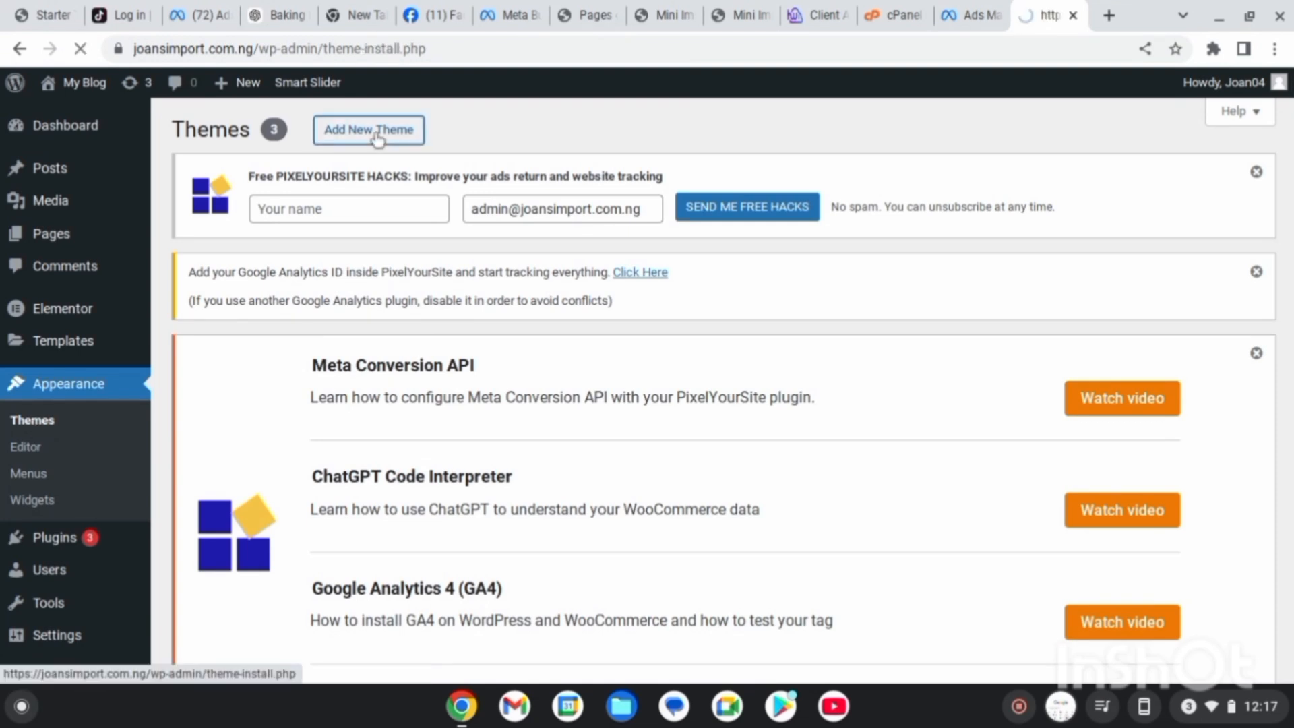
- Search the theme directory for "hello elementor", then install and activate the Hello Elementor theme
scroll(376, 135, down, 1)
scroll(376, 134, down, 10)
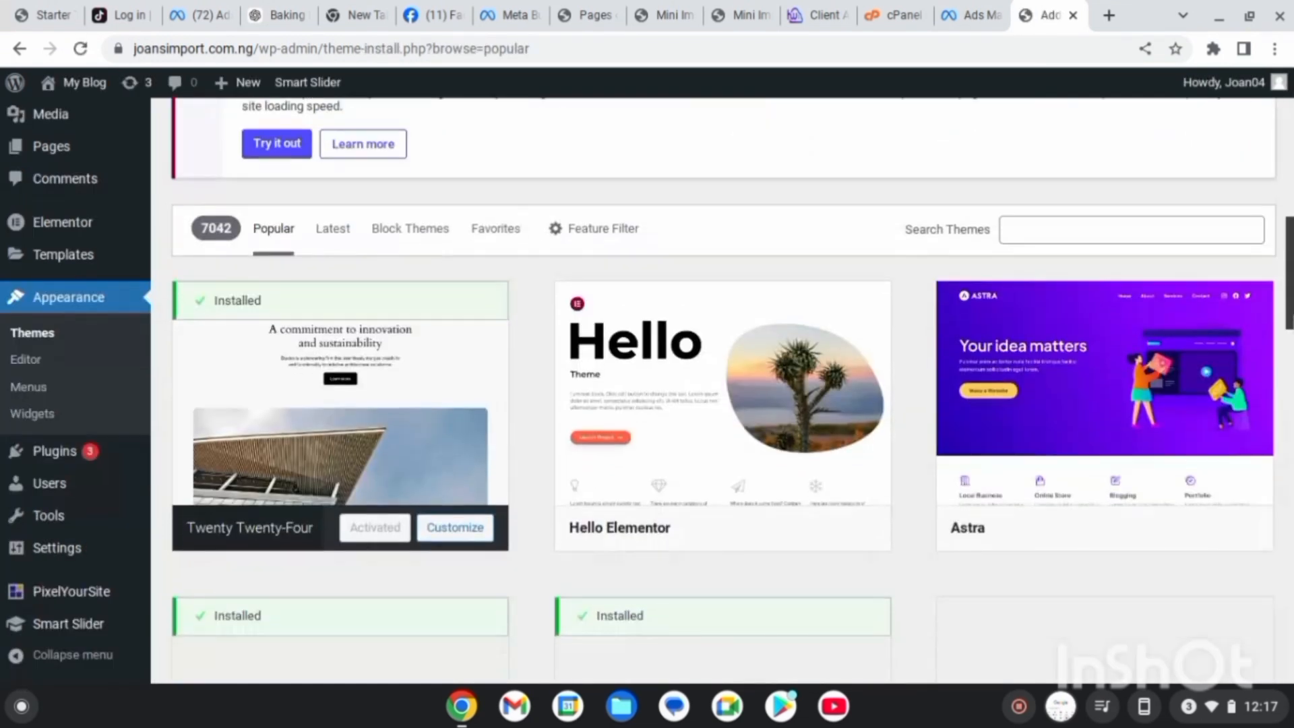
drag(1292, 320, 1292, 324)
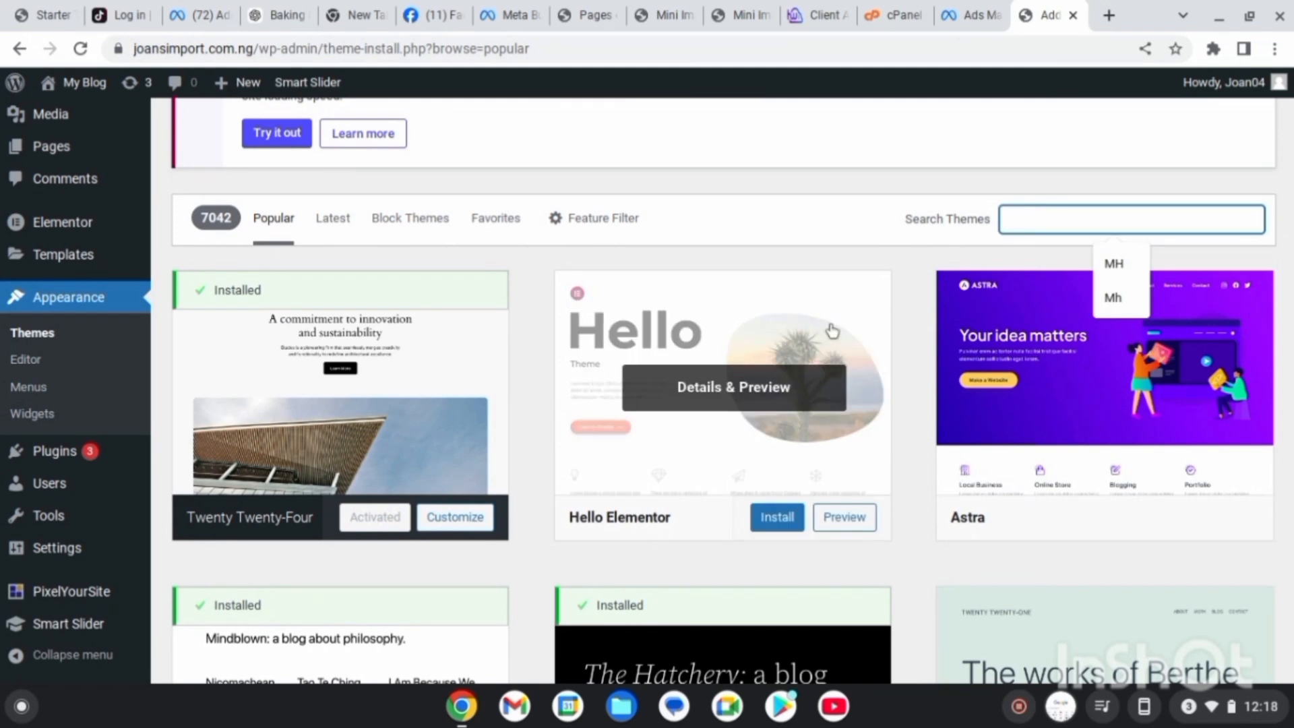
text(hello elementor)
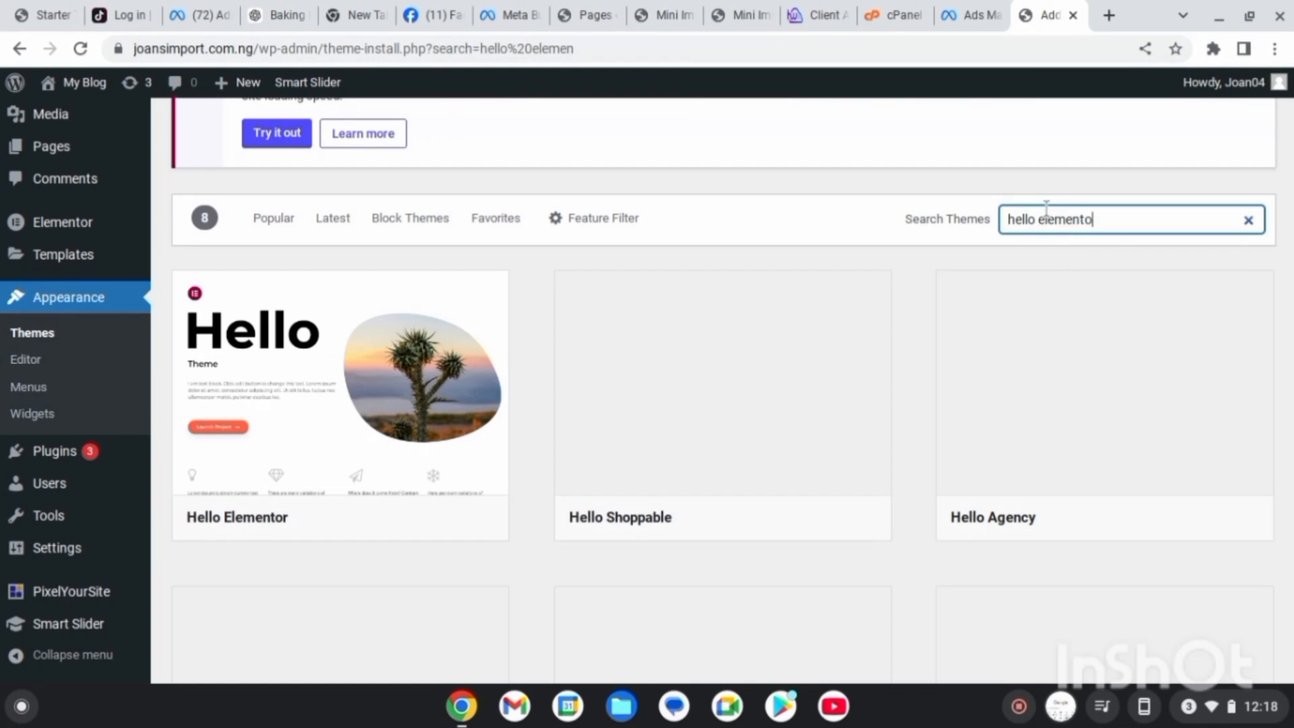
scroll(401, 529, down, 4)
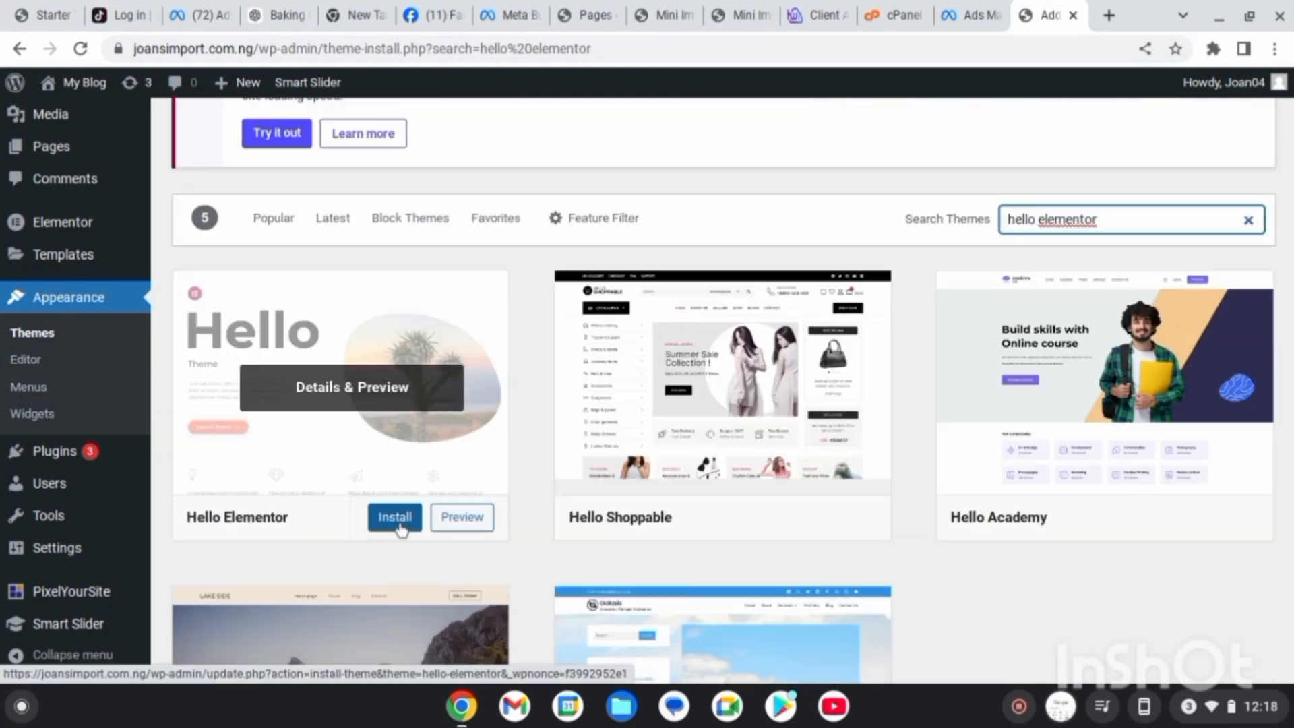
click(397, 519)
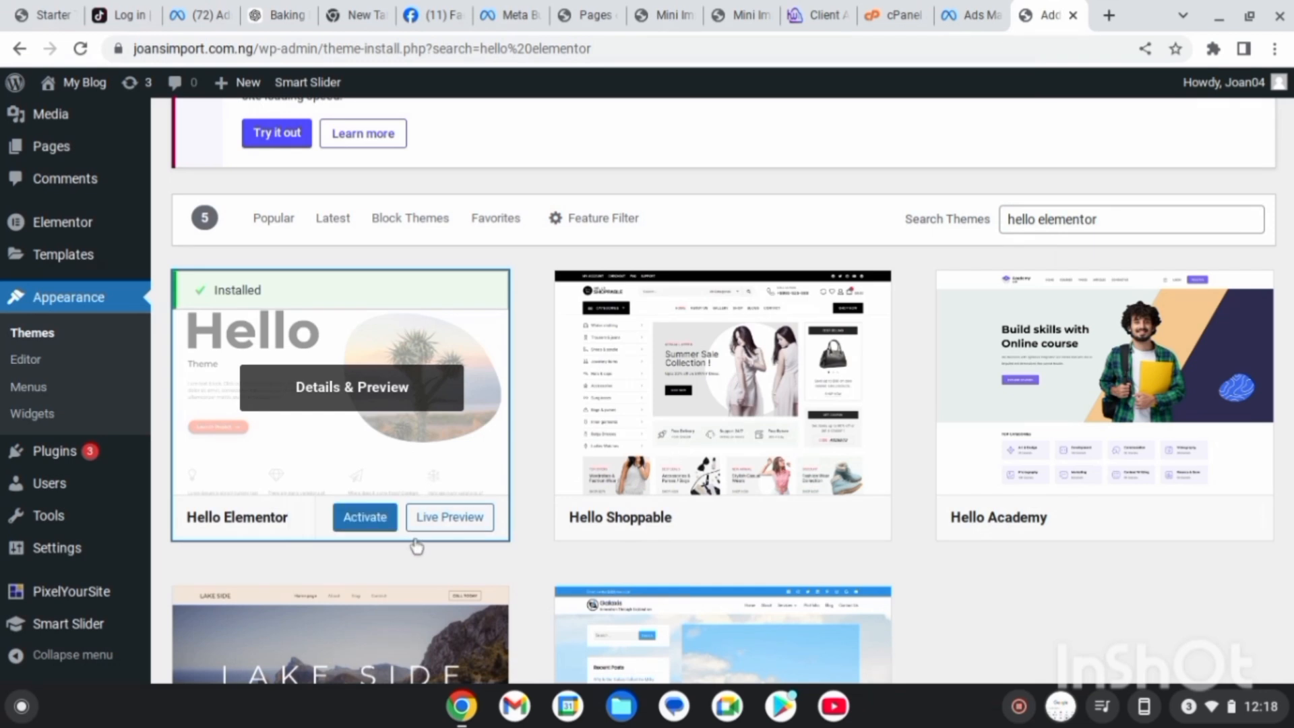
click(353, 522)
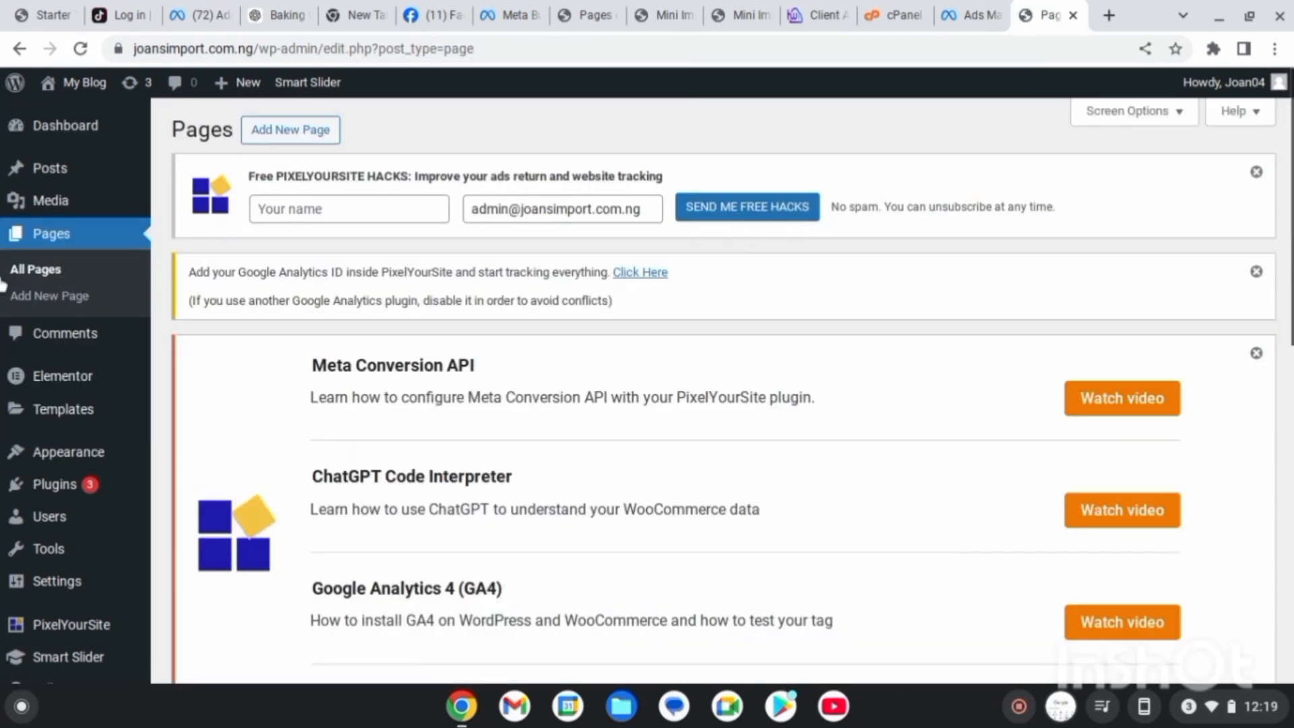
- Search the directory of new plugins for "Elementor" and look at the Elementor Website Builder entry
mouse_move(113, 445)
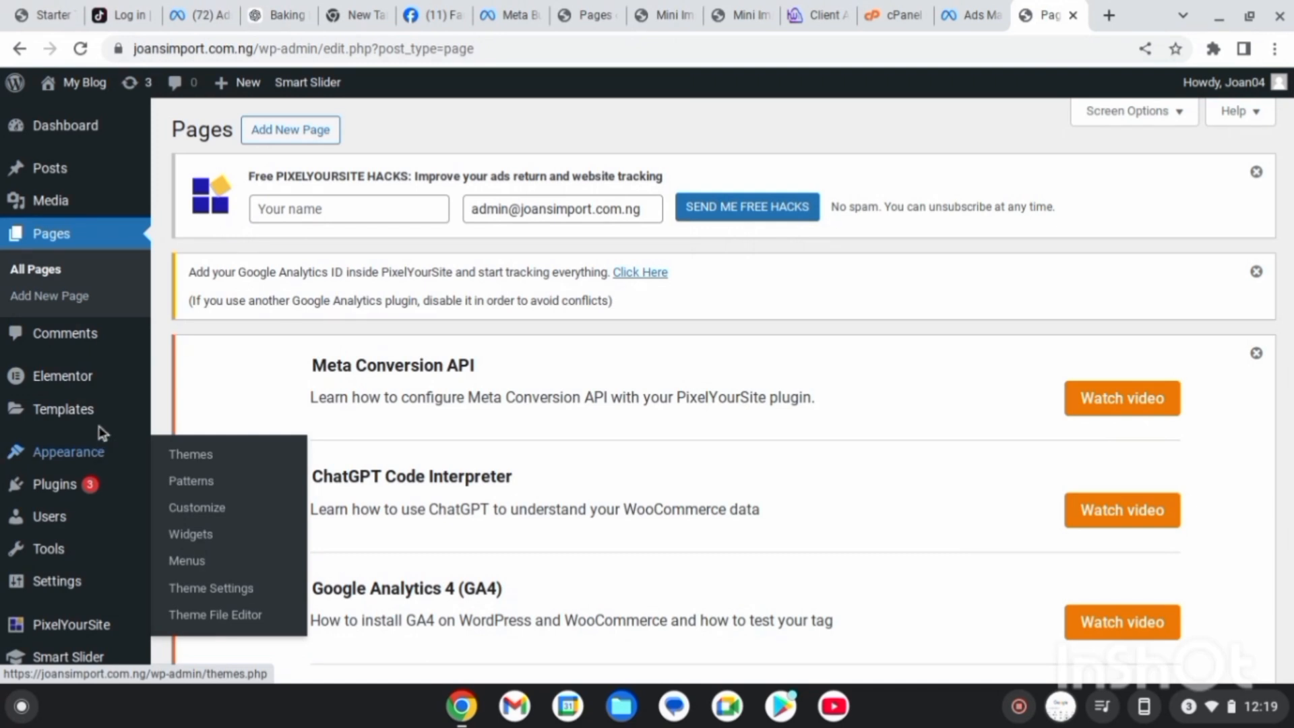
mouse_move(102, 416)
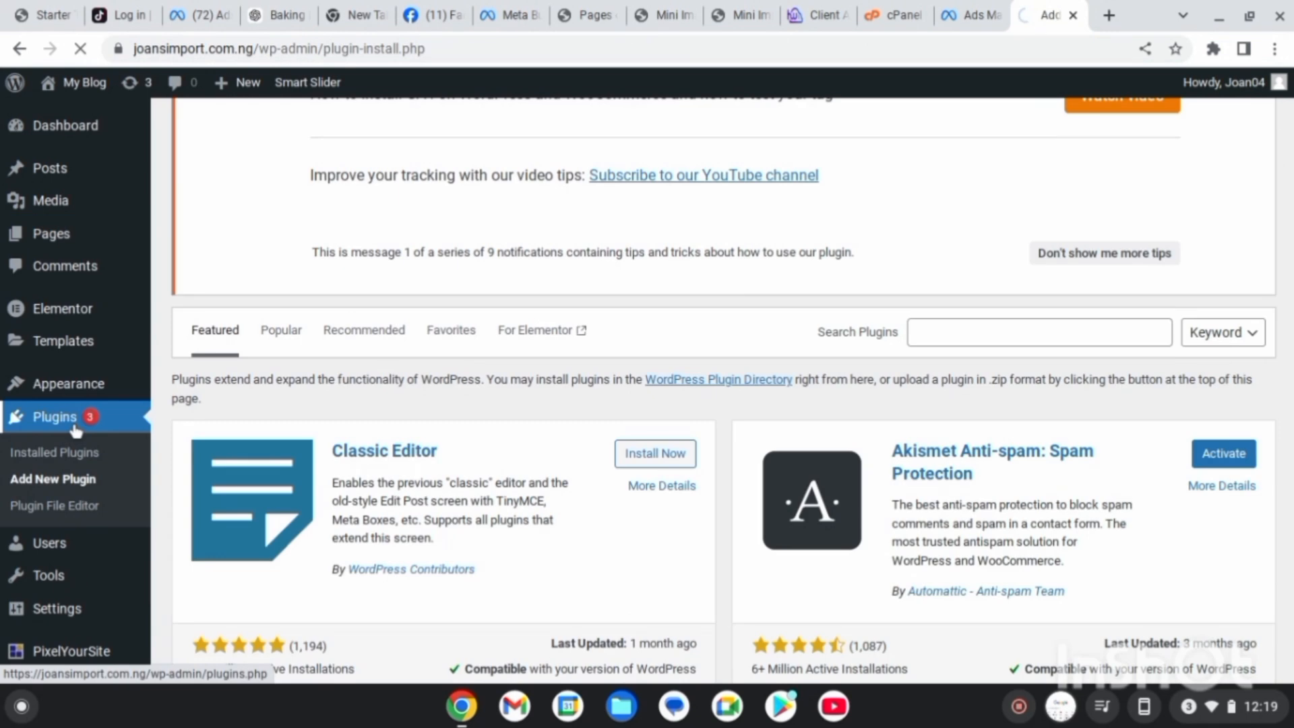
click(71, 422)
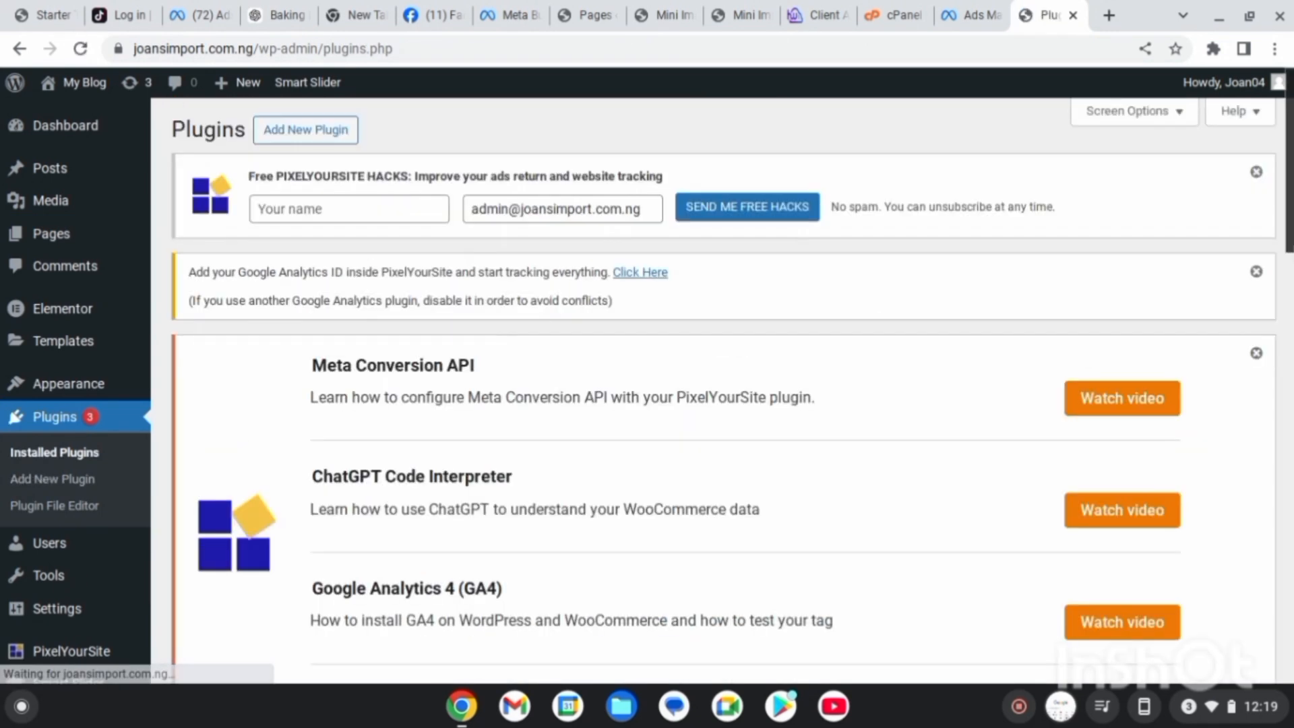
click(330, 141)
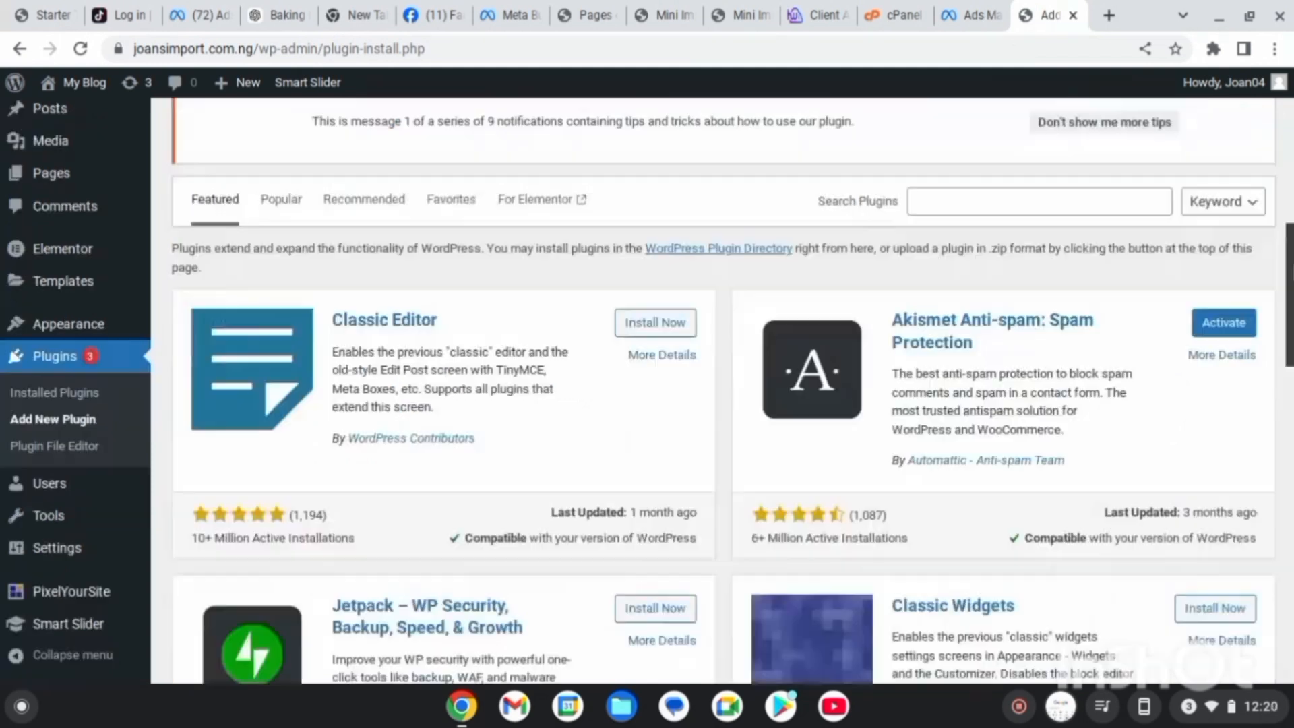
drag(1292, 265, 1292, 219)
click(940, 402)
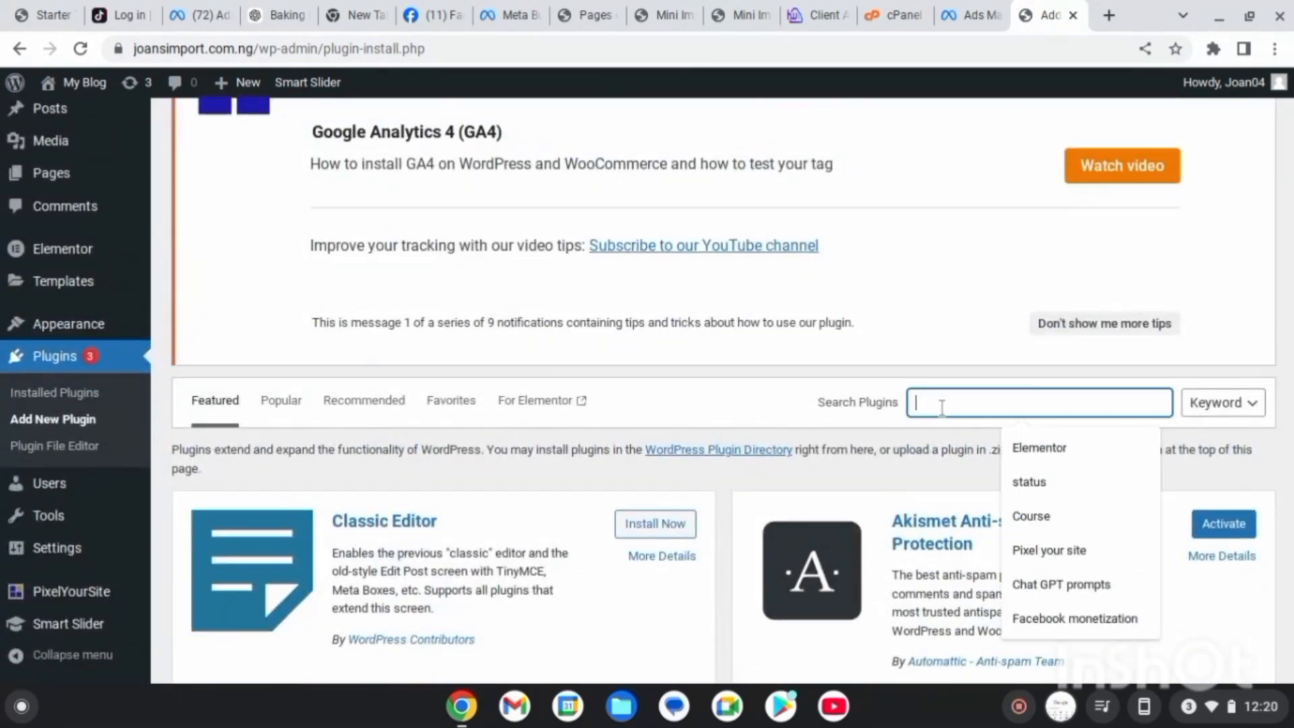
click(1048, 441)
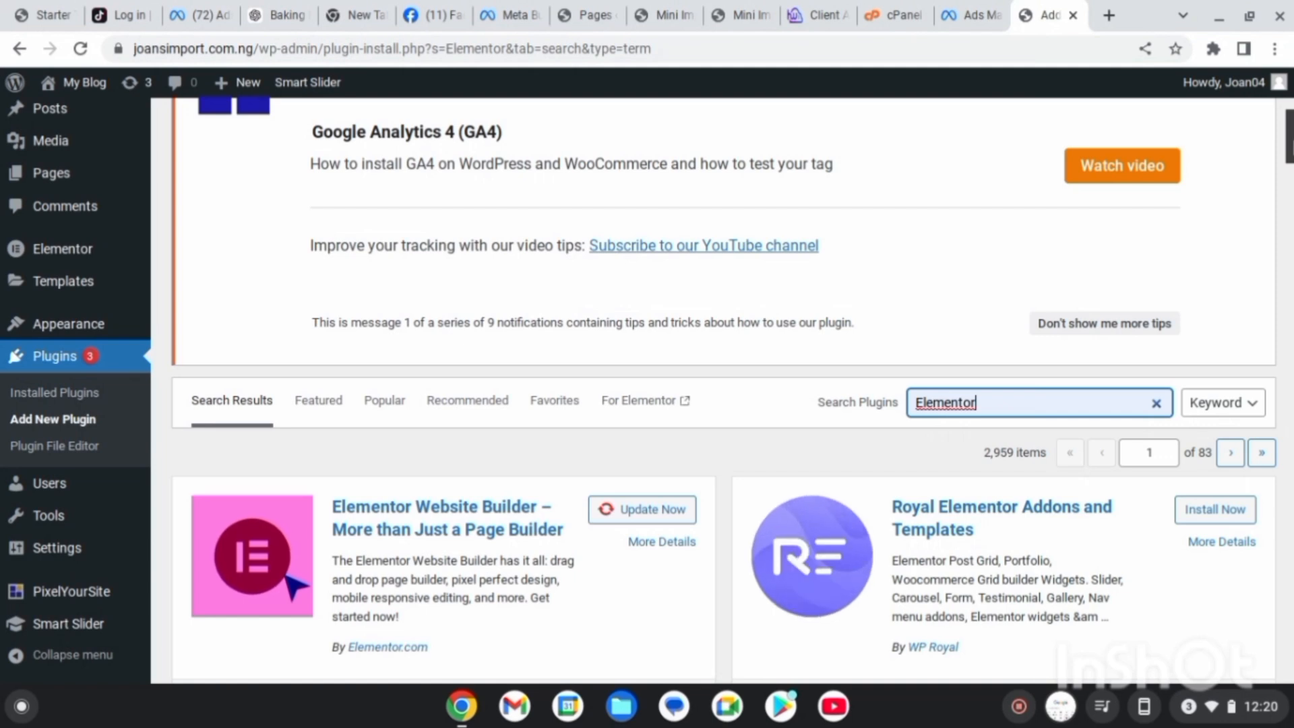
scroll(572, 305, down, 3)
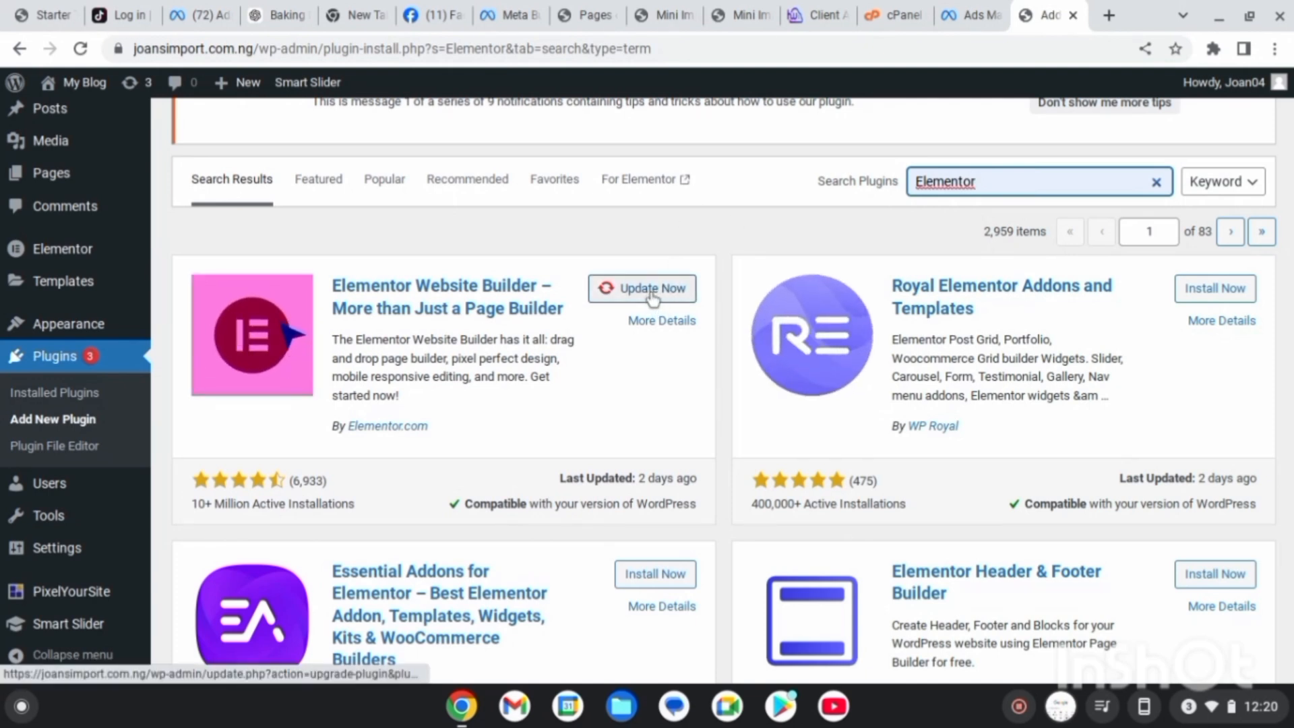
- Add a new page titled "Landing Page Tutor" and open it for editing with Elementor
mouse_move(102, 247)
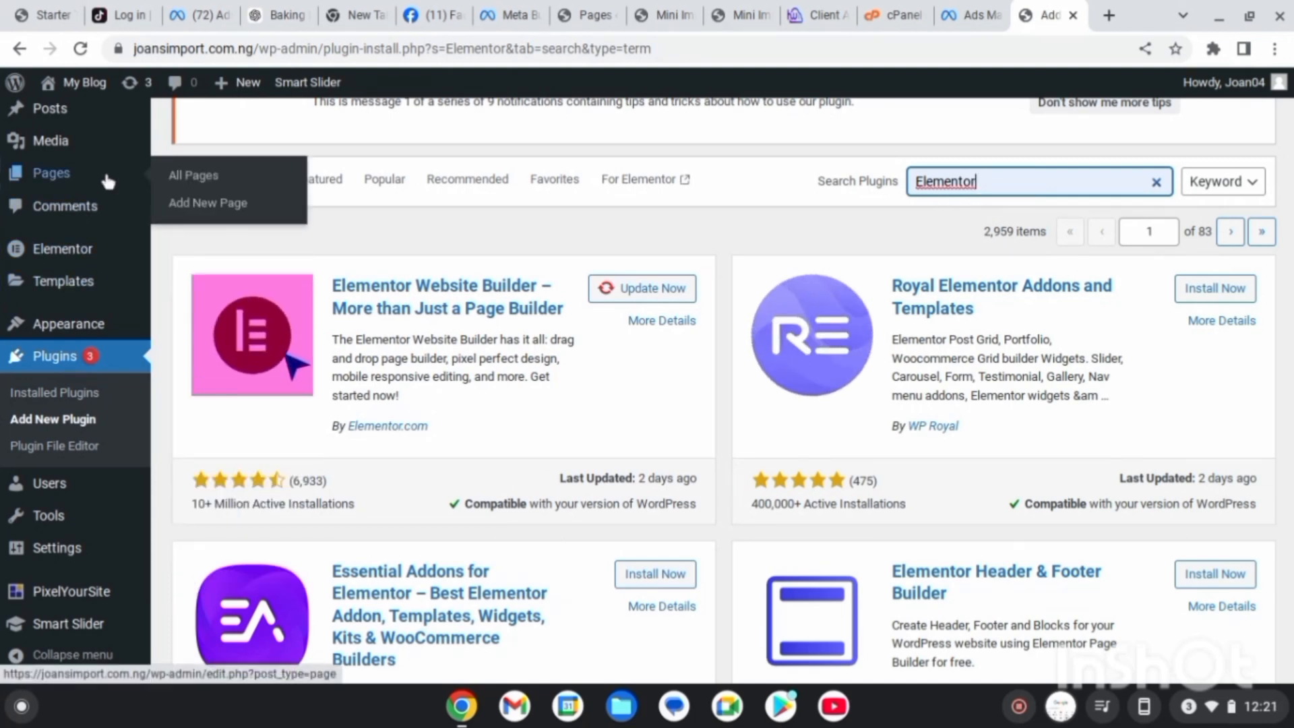
click(79, 178)
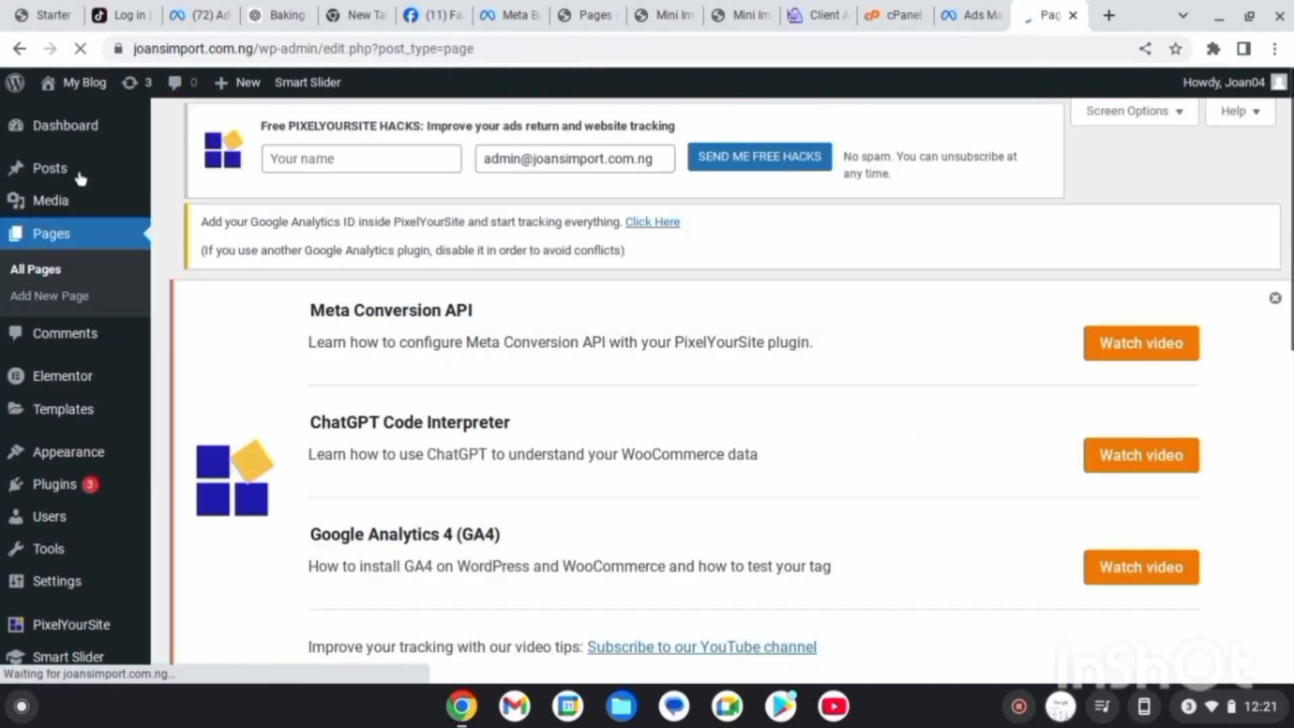
click(282, 135)
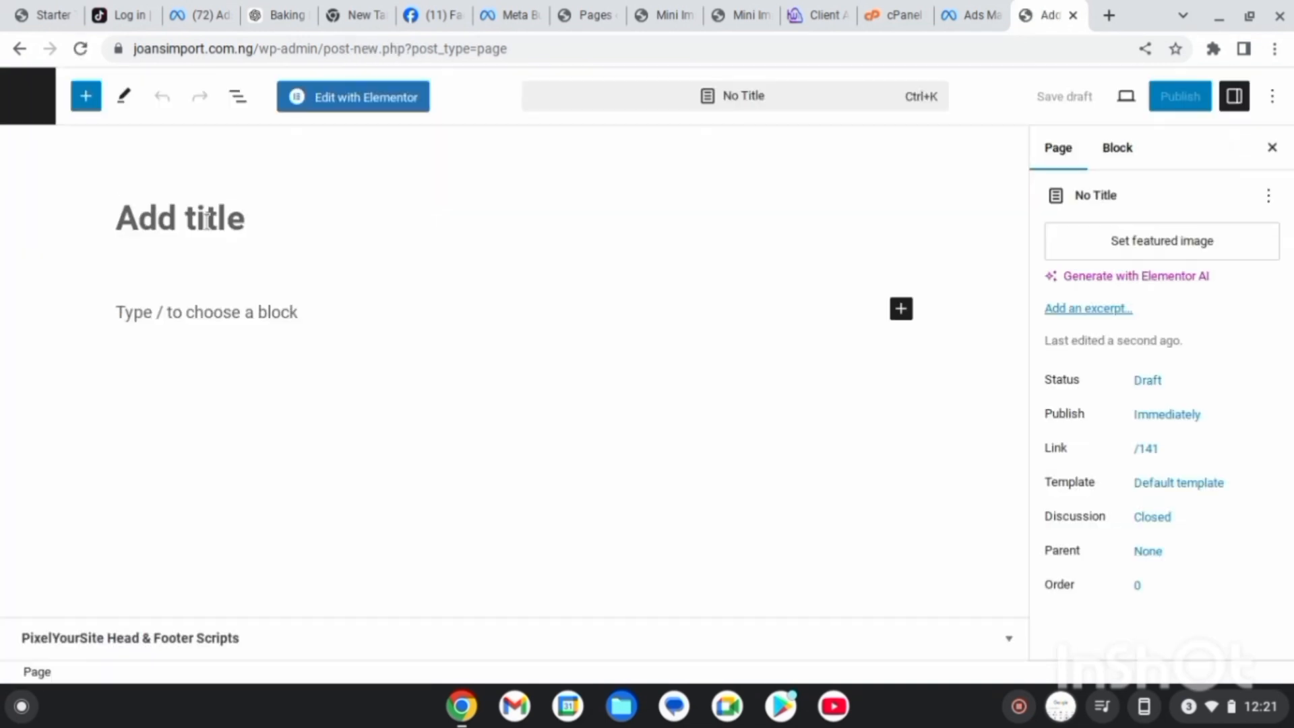
text(Landing)
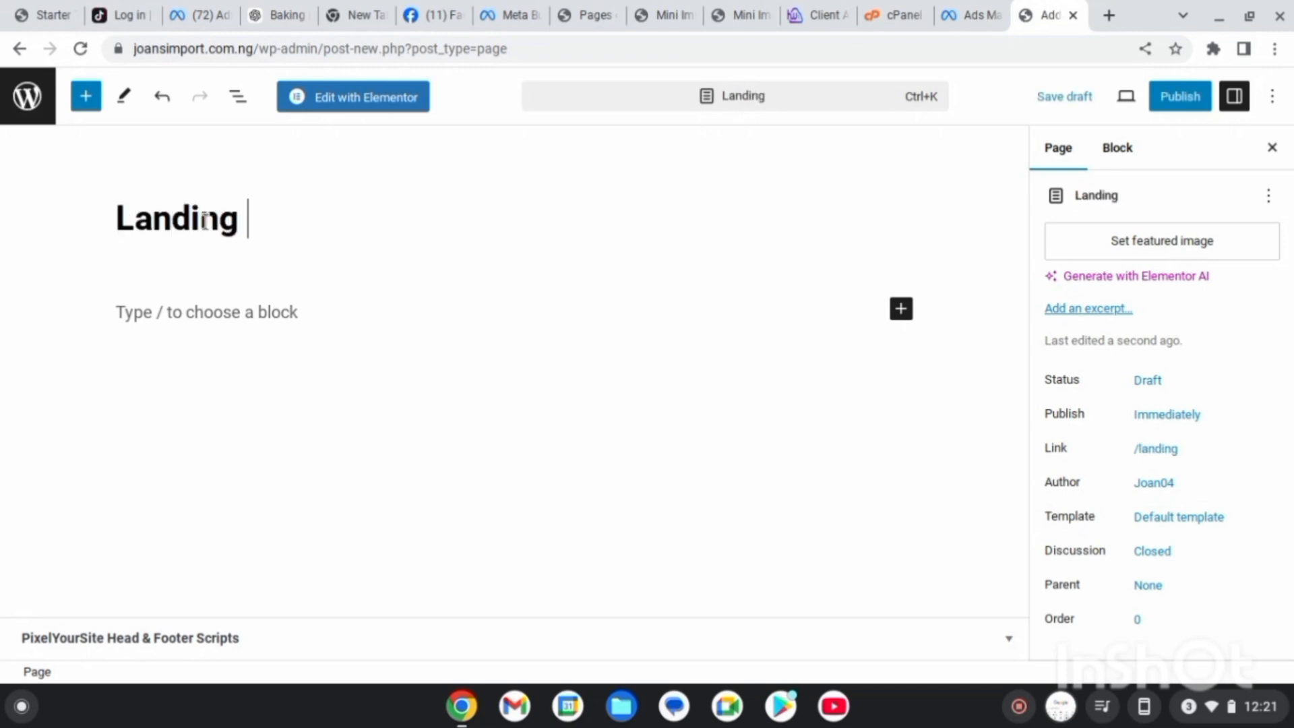
text( Page Tutor)
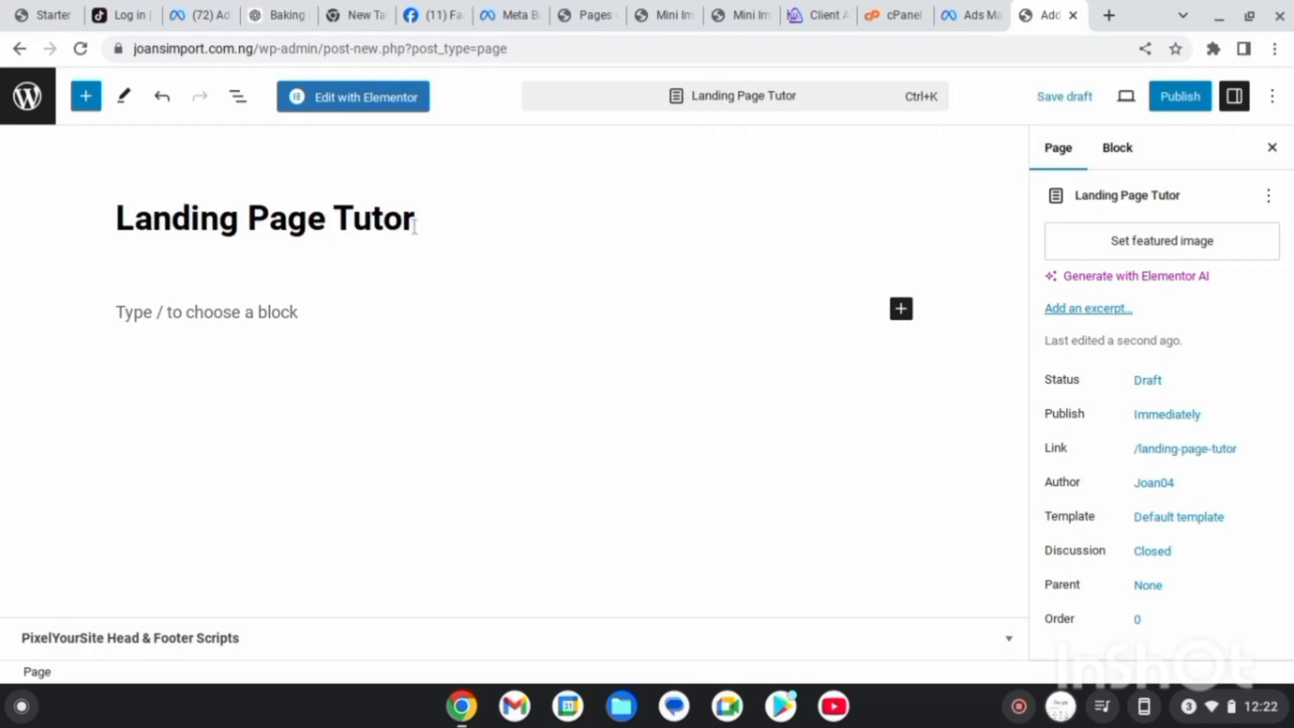
click(367, 101)
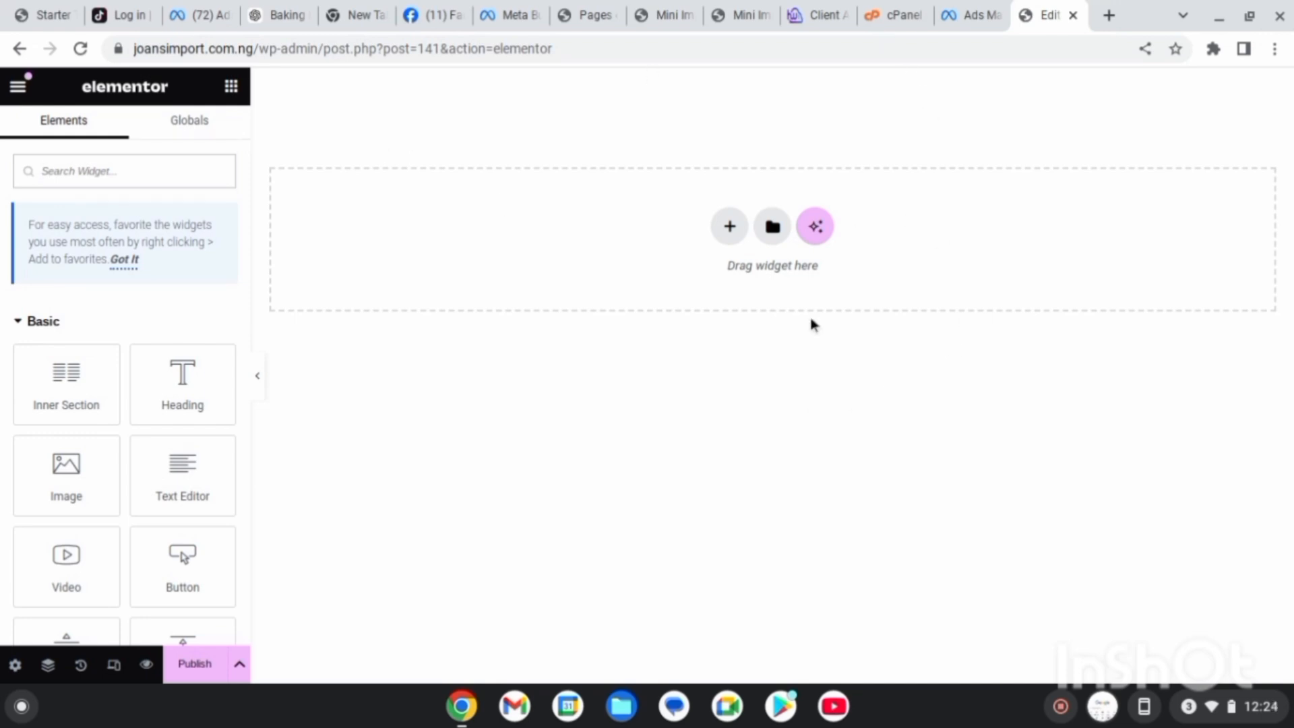
click(128, 226)
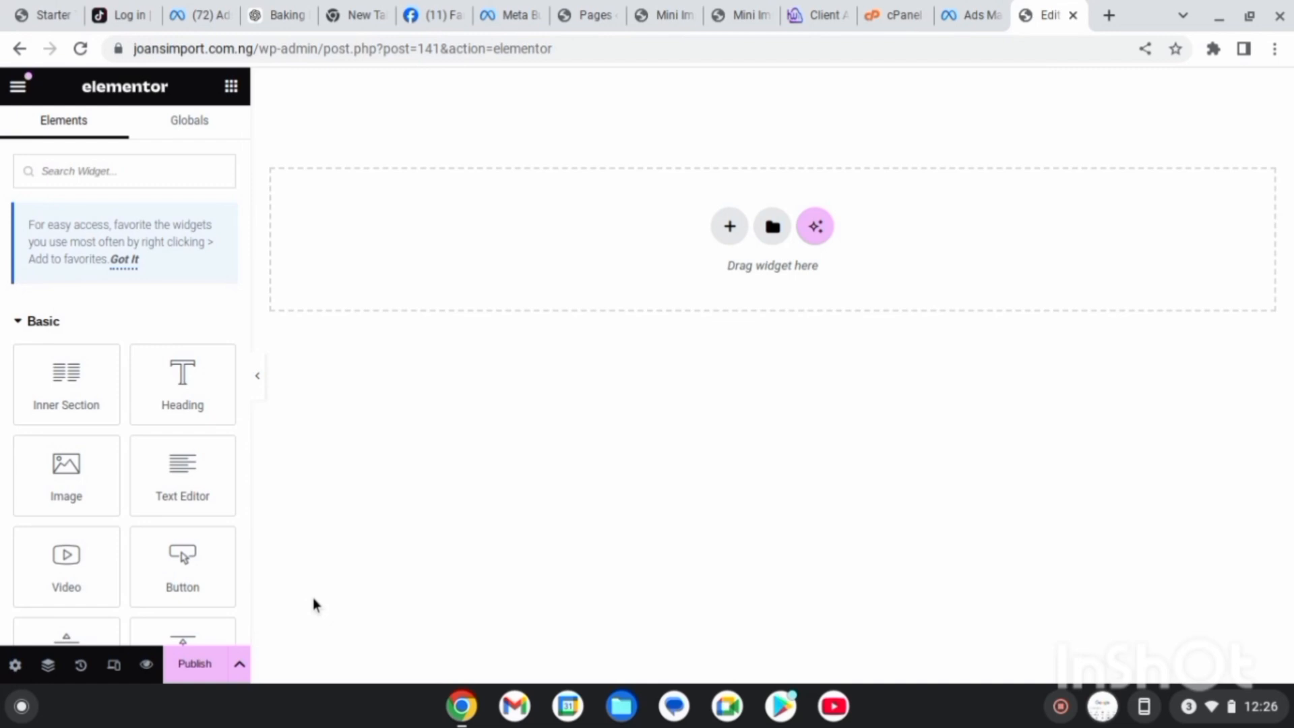
- Set the page layout to Elementor Canvas in the page settings
click(14, 667)
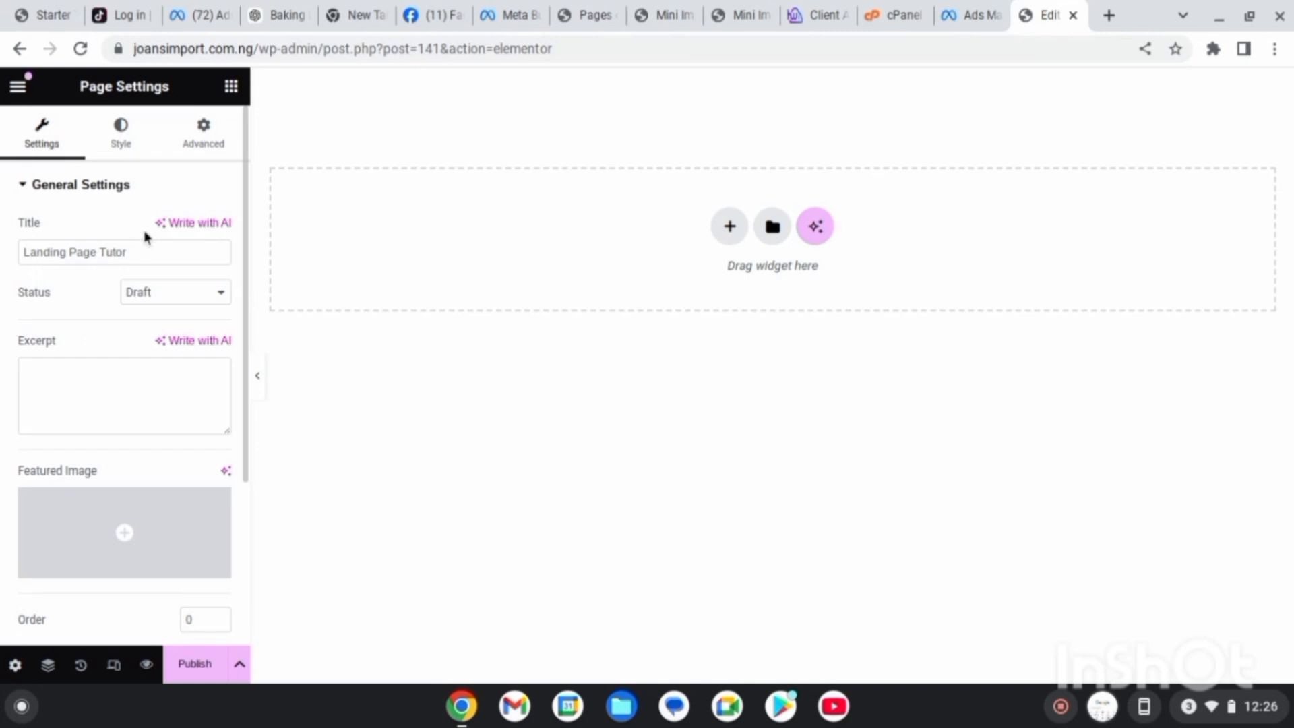
scroll(216, 337, down, 3)
drag(247, 531, 249, 644)
click(183, 569)
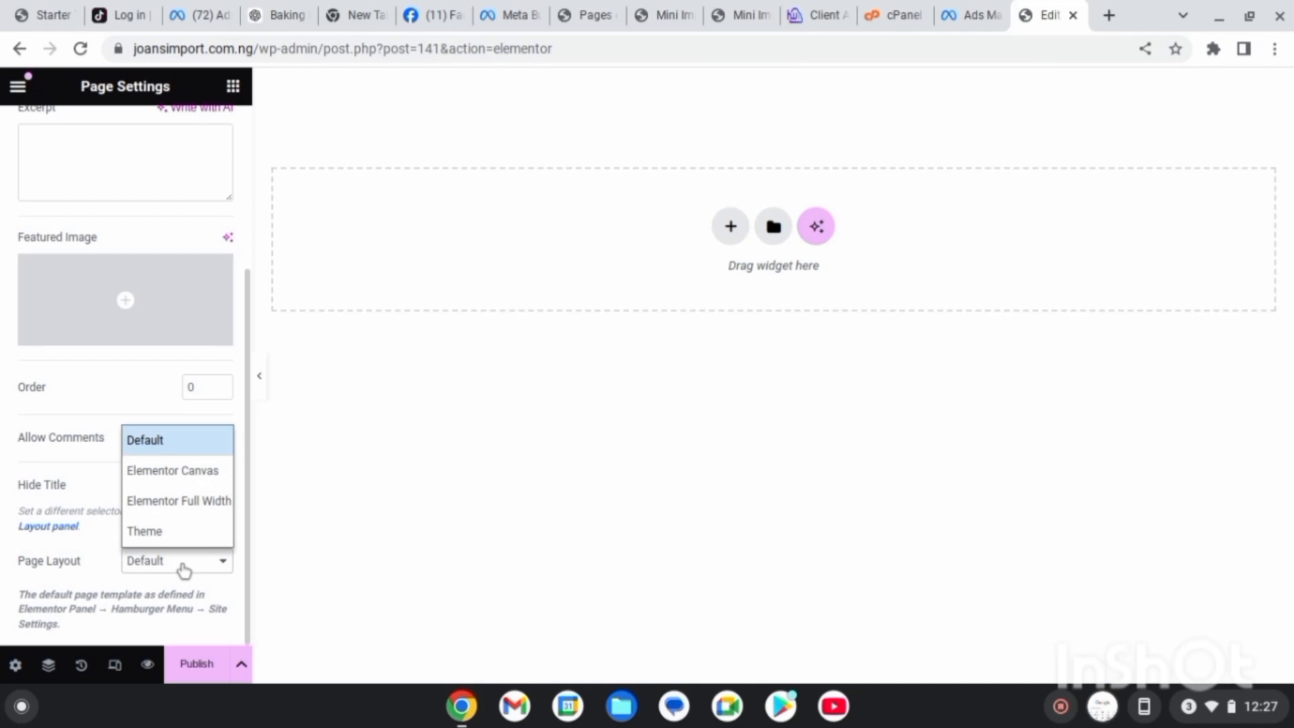
click(174, 471)
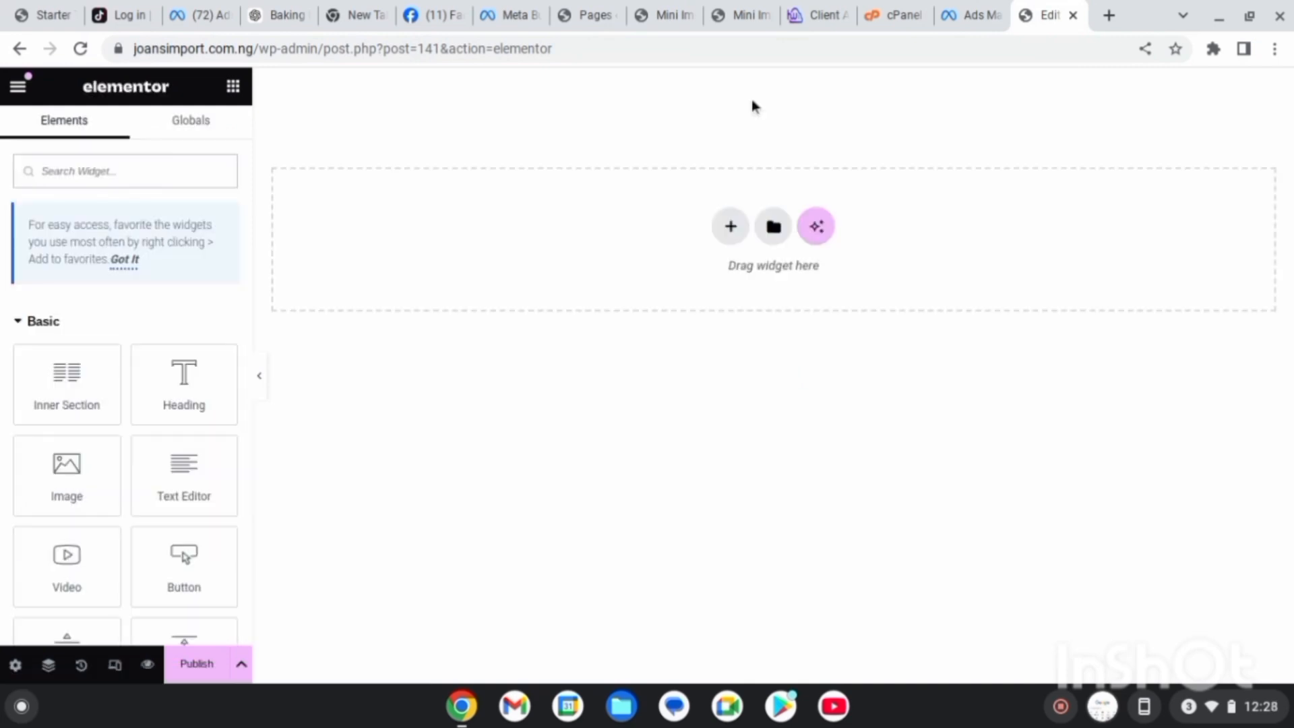
- Import the template file elementor-937-2023-09-09.json from Downloads into the Elementor template library and preview the imported template
click(775, 242)
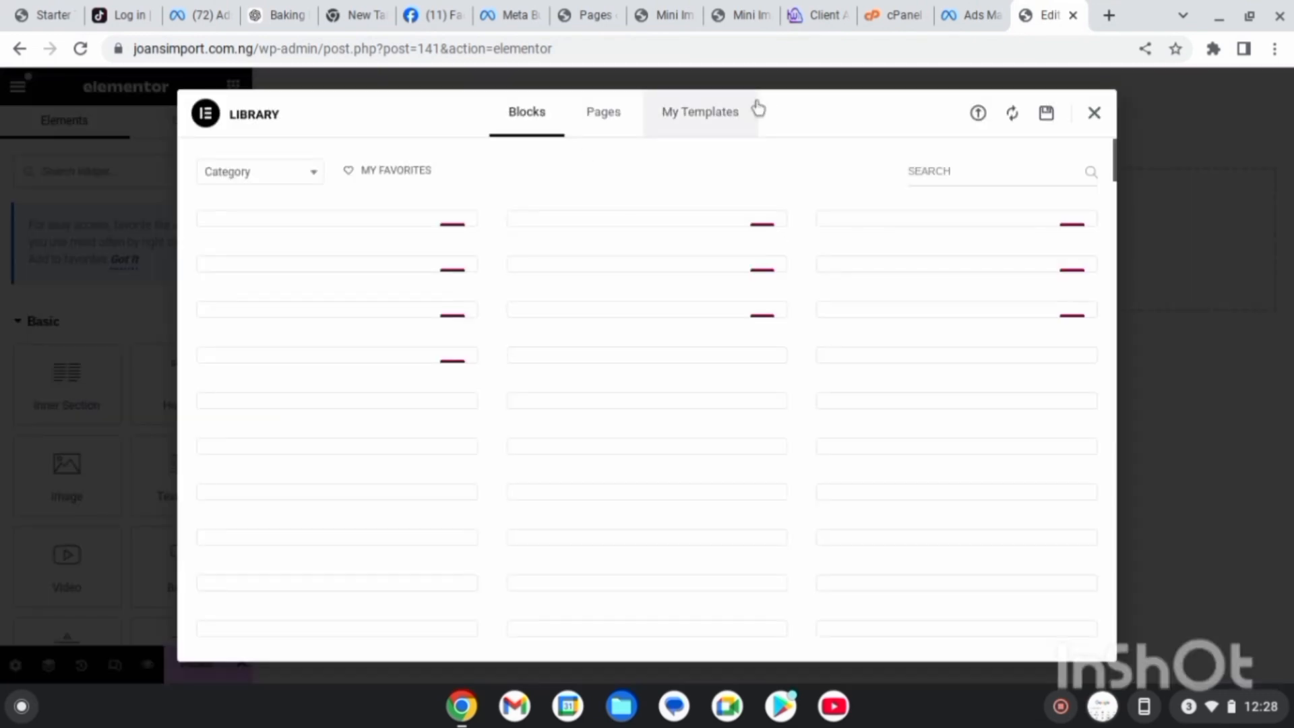
click(728, 119)
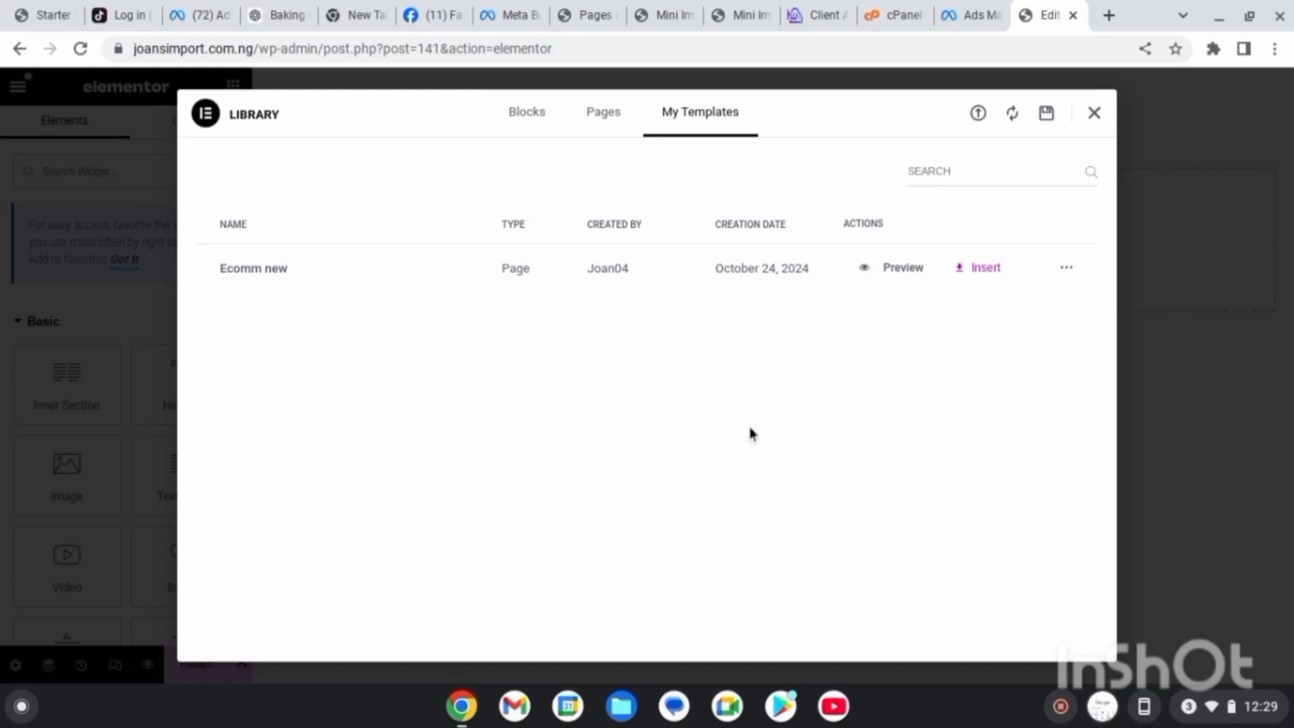
click(978, 115)
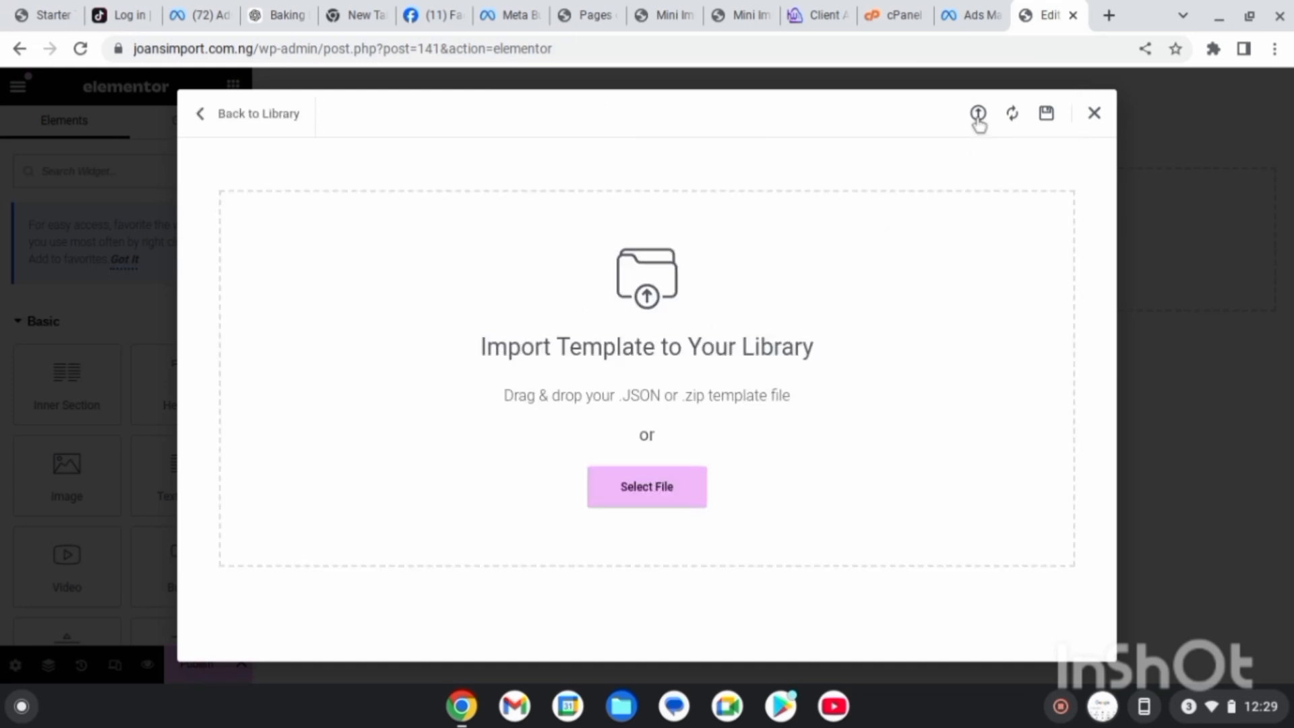
click(625, 489)
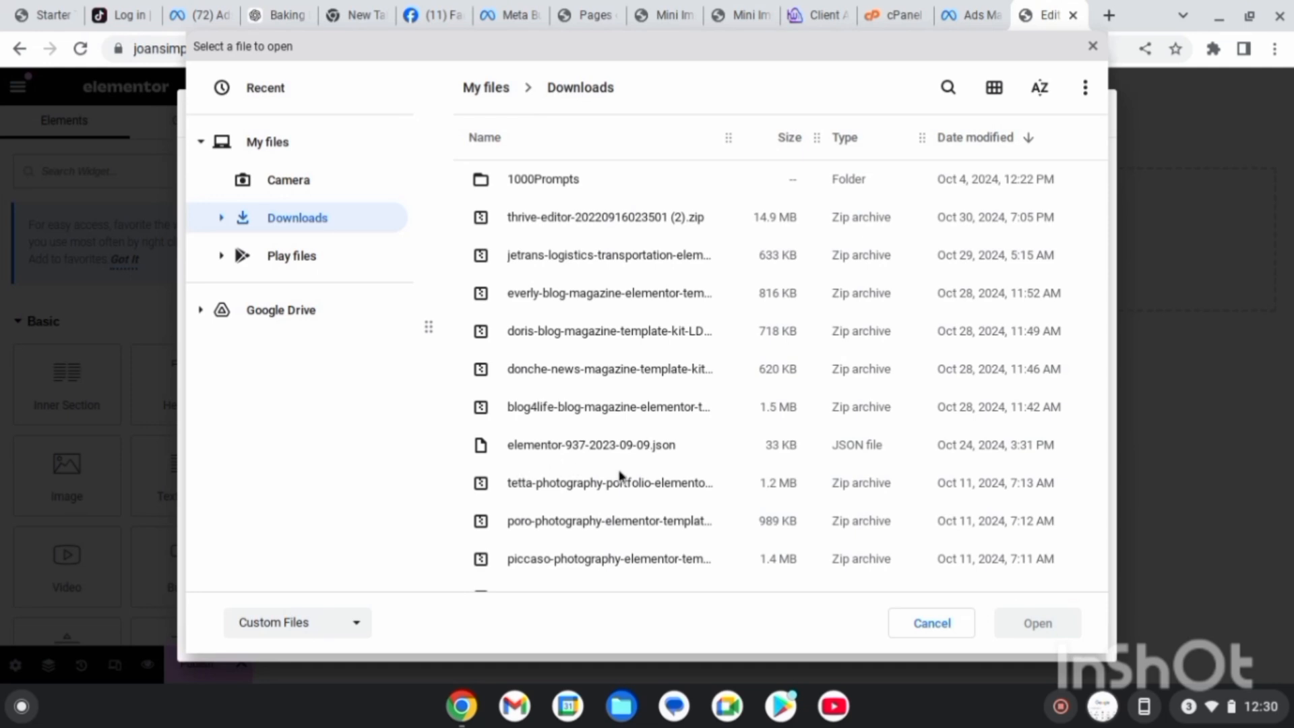
click(598, 452)
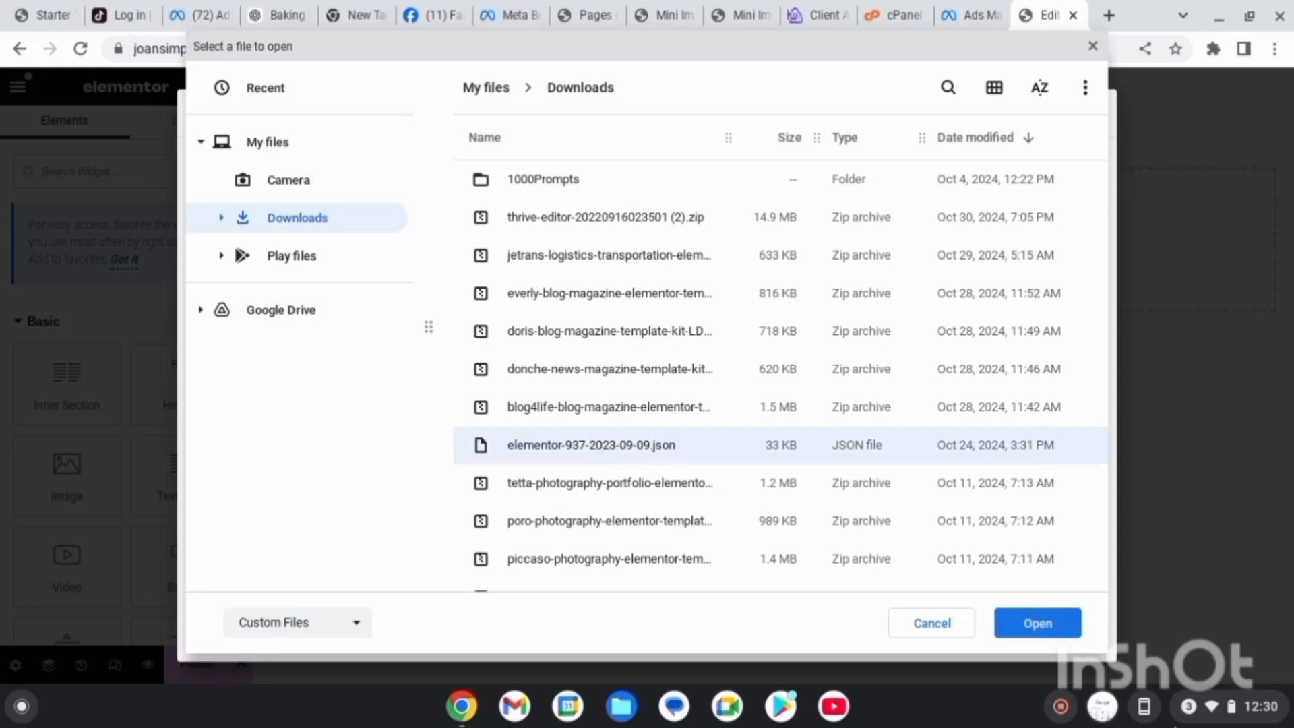
click(1063, 632)
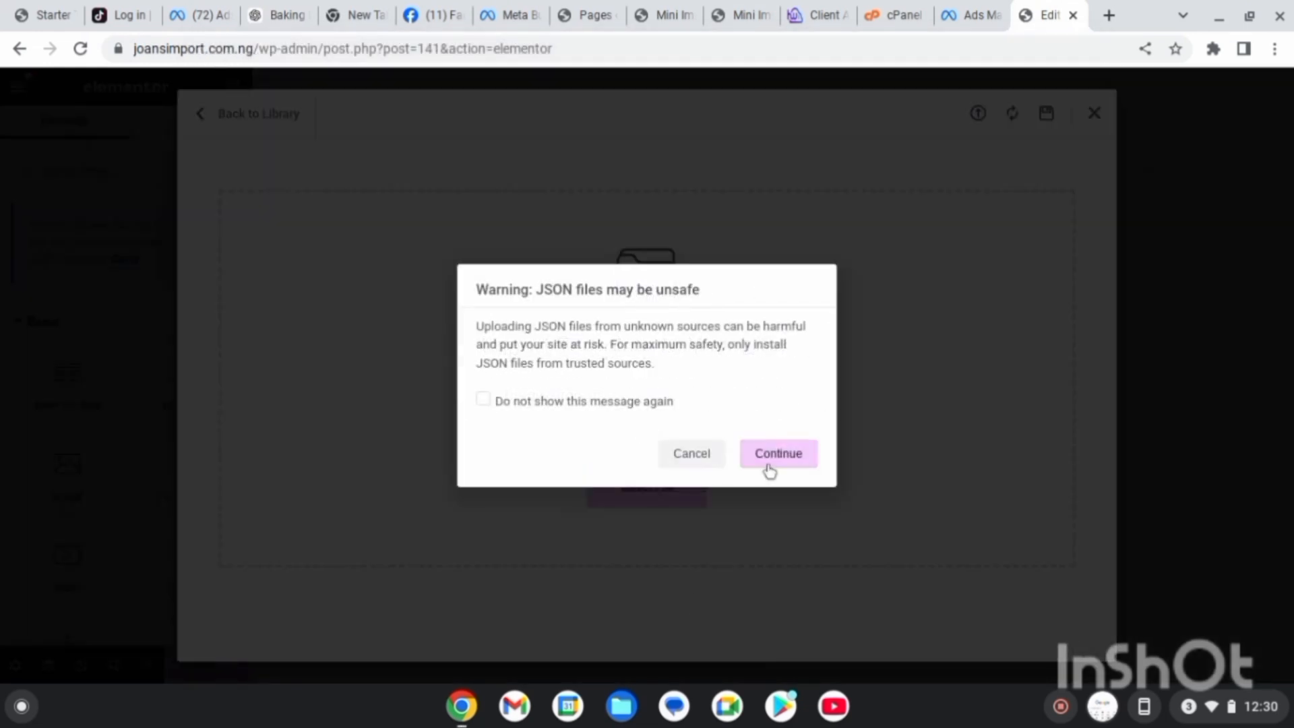
click(769, 470)
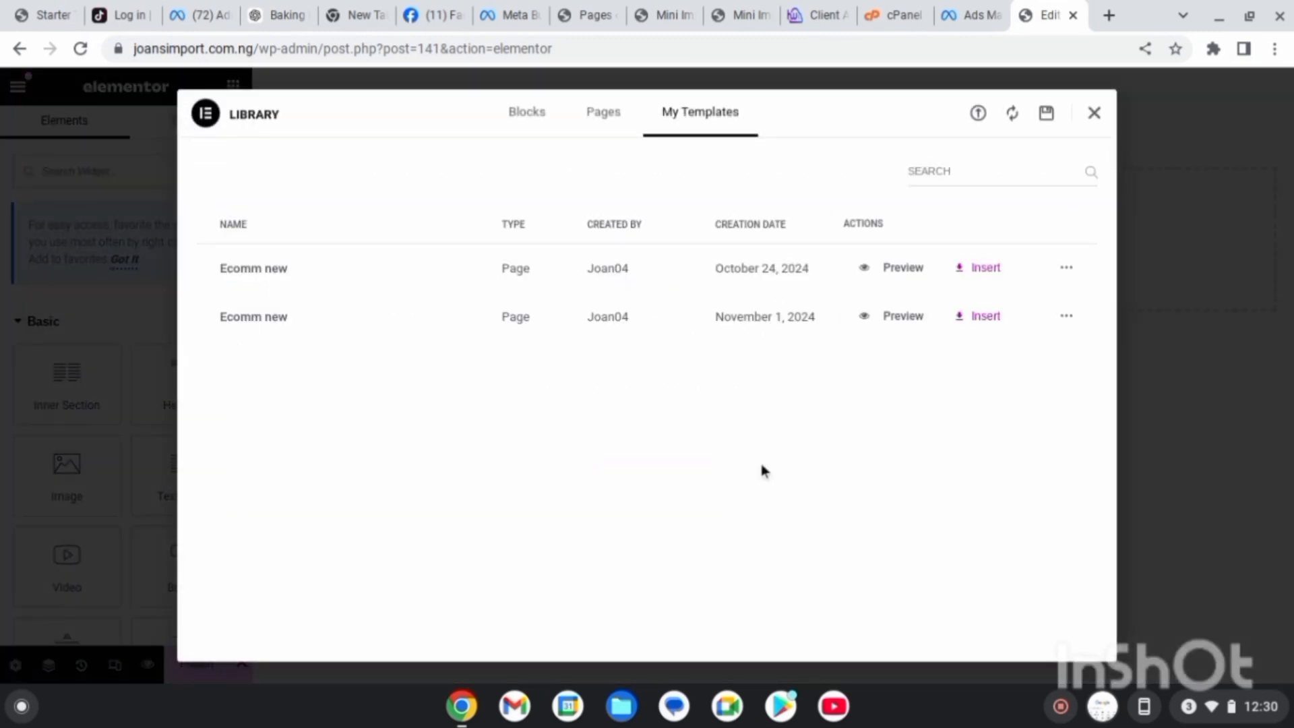
click(866, 317)
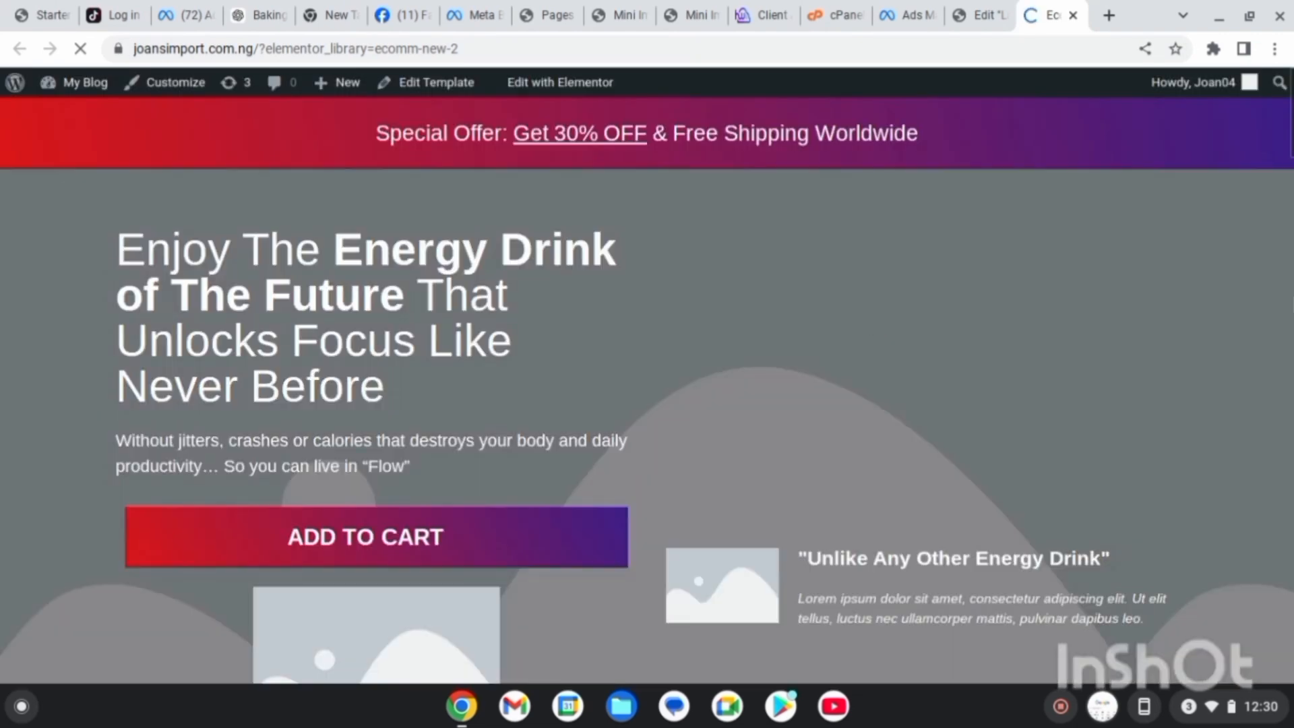
- Look over the template preview and insert the "Ecomm new" template dated October 24, 2024 into the landing page
drag(1291, 145, 1292, 421)
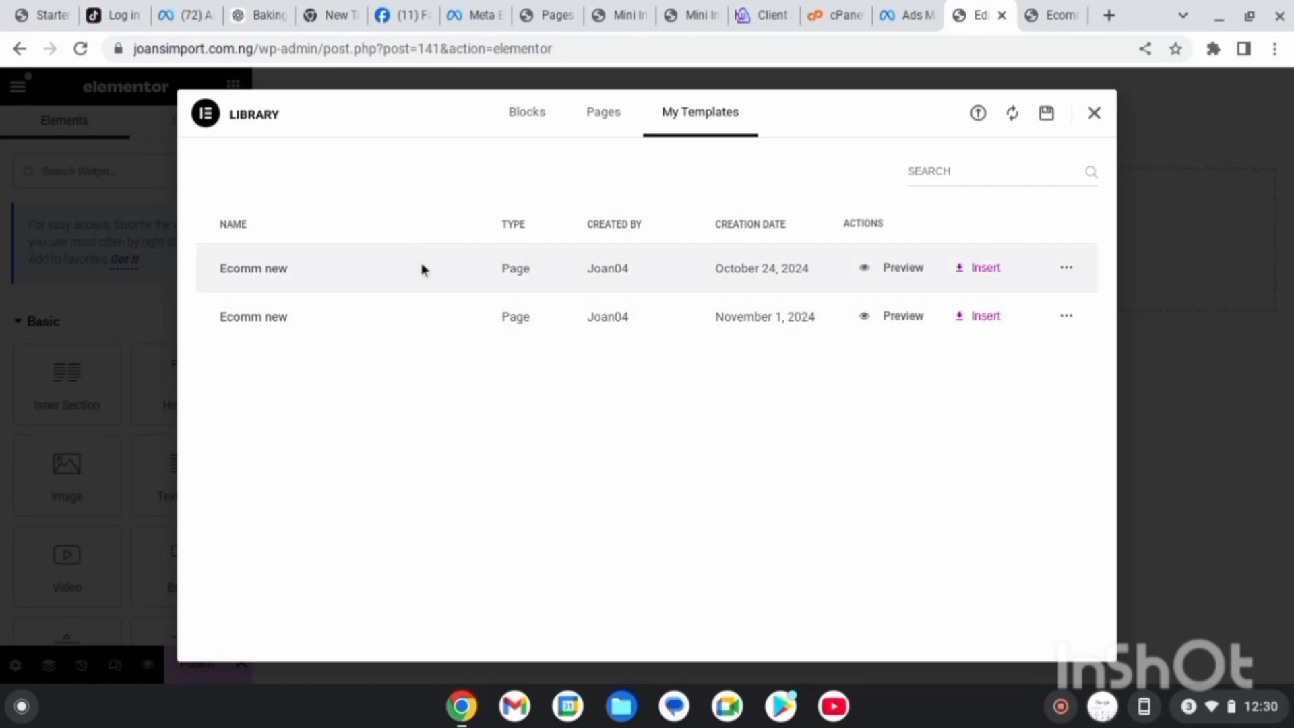
click(996, 275)
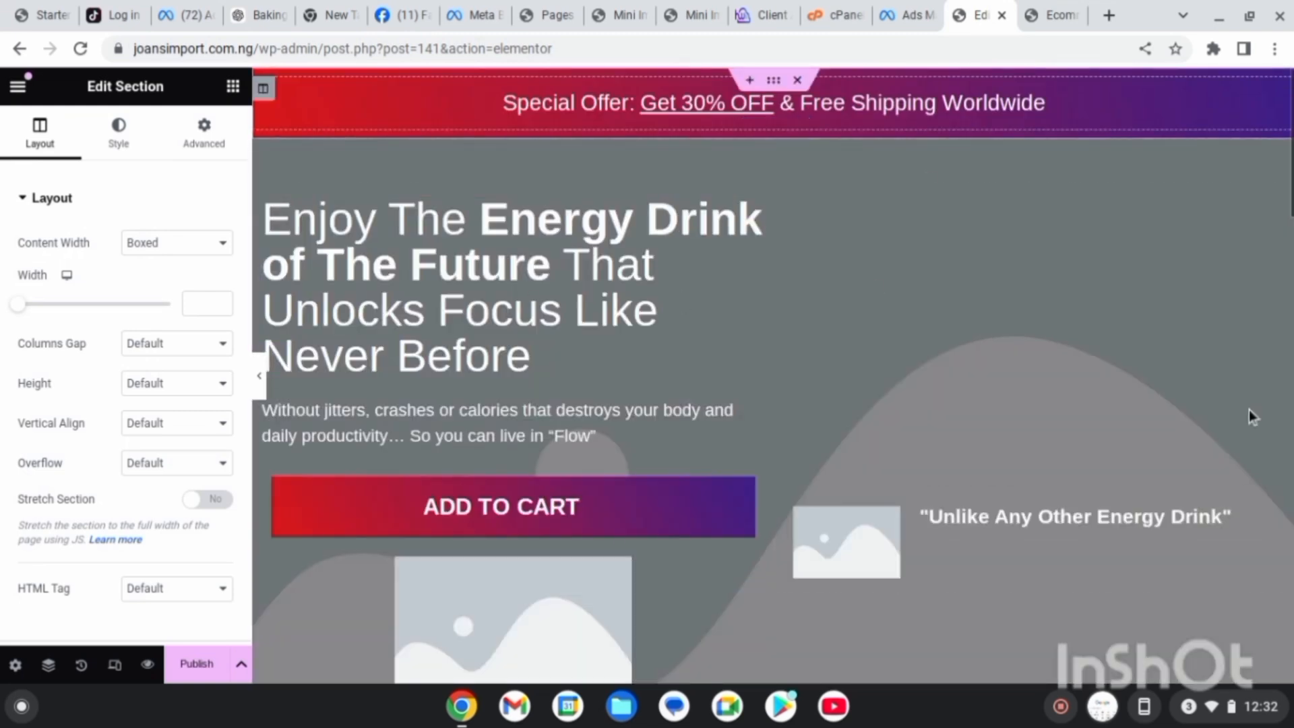
drag(1290, 204, 1289, 140)
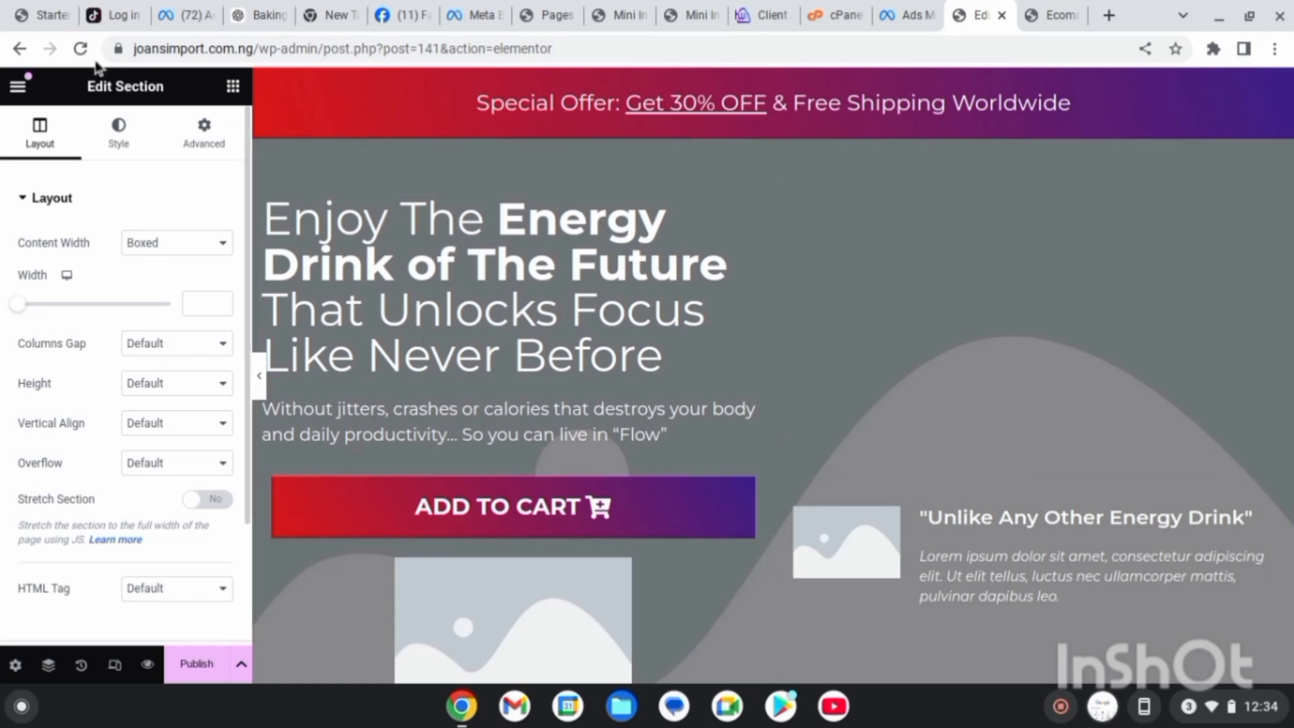
- Add two Heading widgets above the main "Energy Drink of The Future" headline in the hero section
click(233, 87)
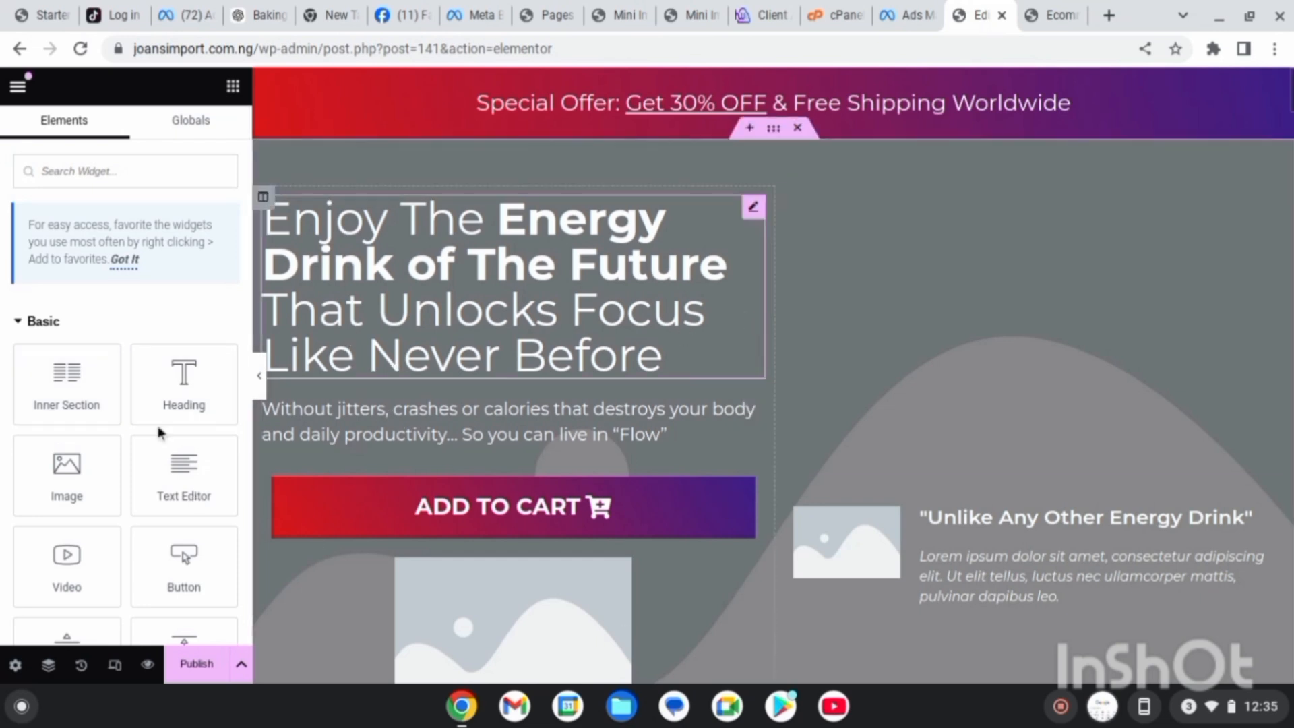
click(190, 379)
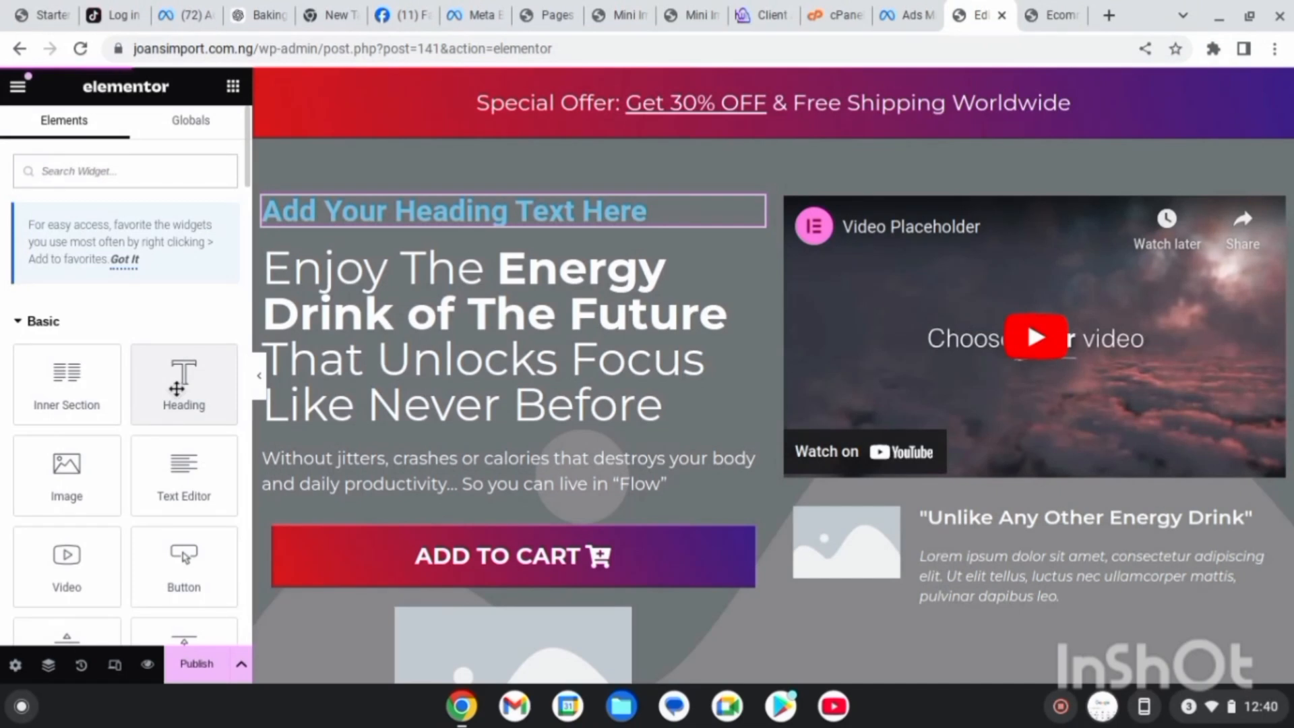
drag(177, 384, 570, 253)
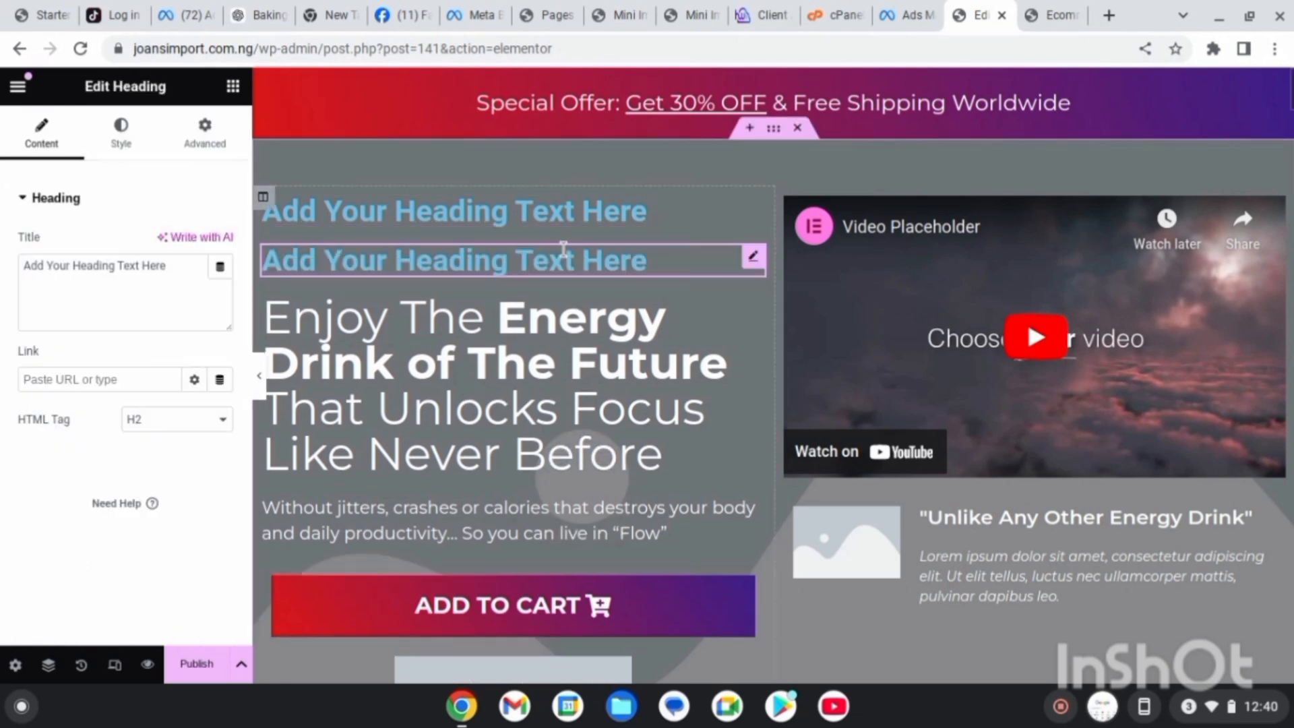
- Delete the lower of the two placeholder headings above the hero headline
mouse_move(755, 258)
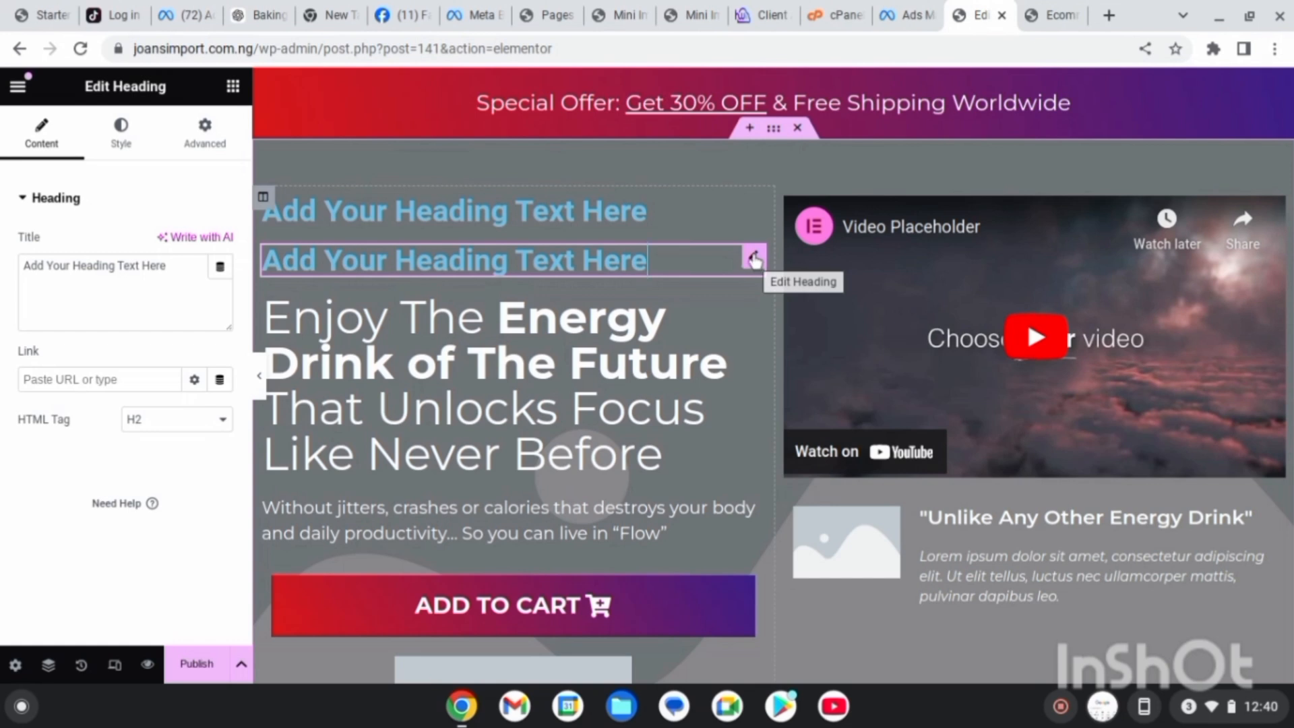
right_click(755, 260)
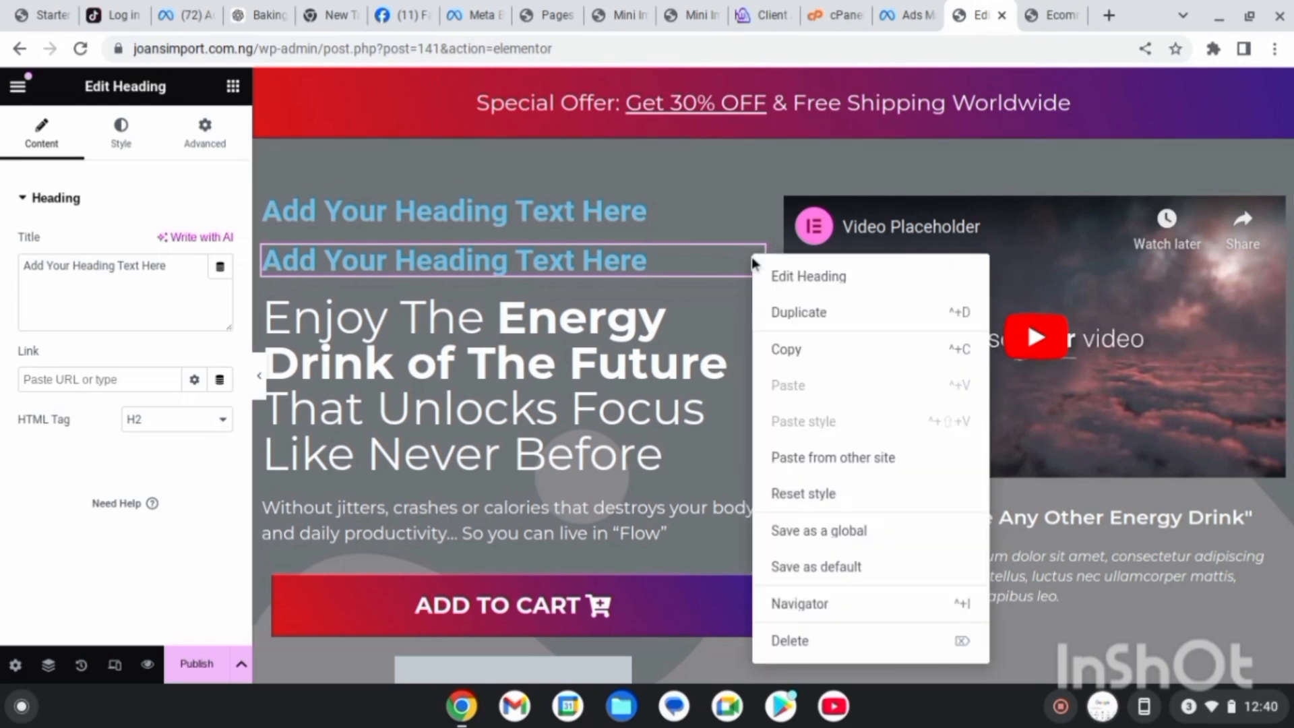
click(792, 640)
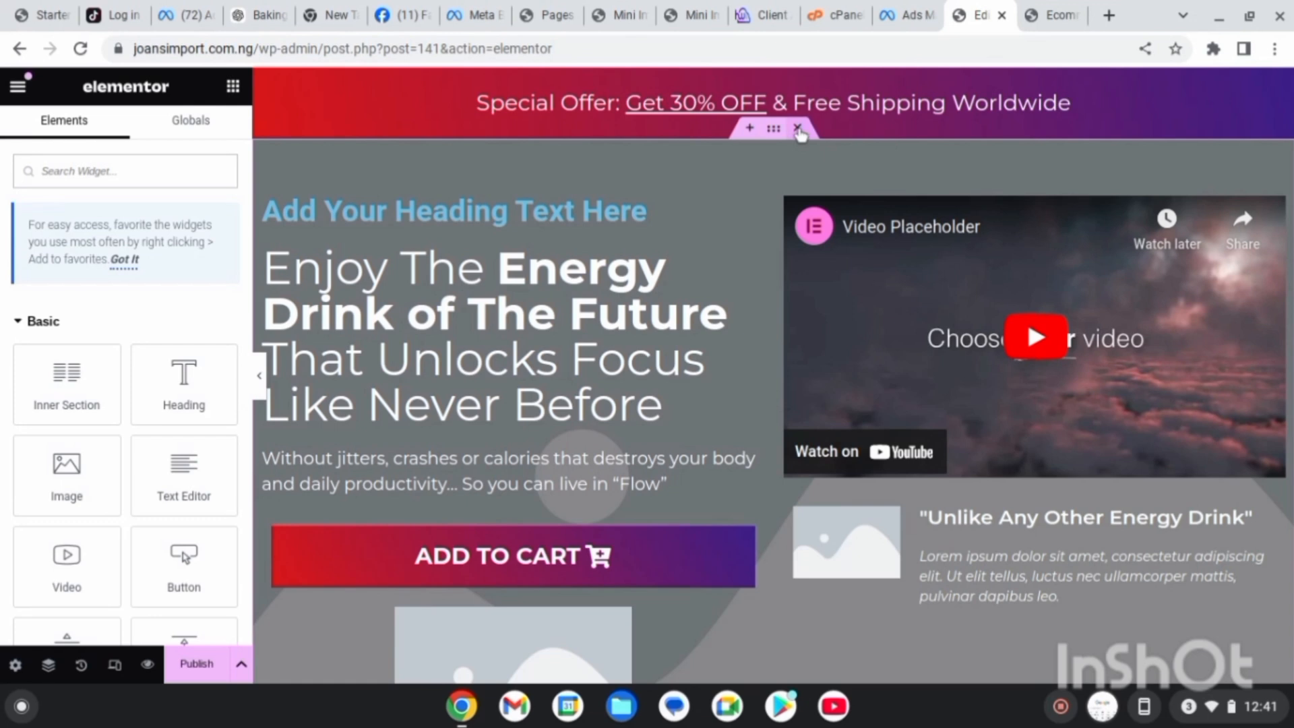
- Delete the hero section below the special offer banner and open the editing history at an earlier action
click(798, 128)
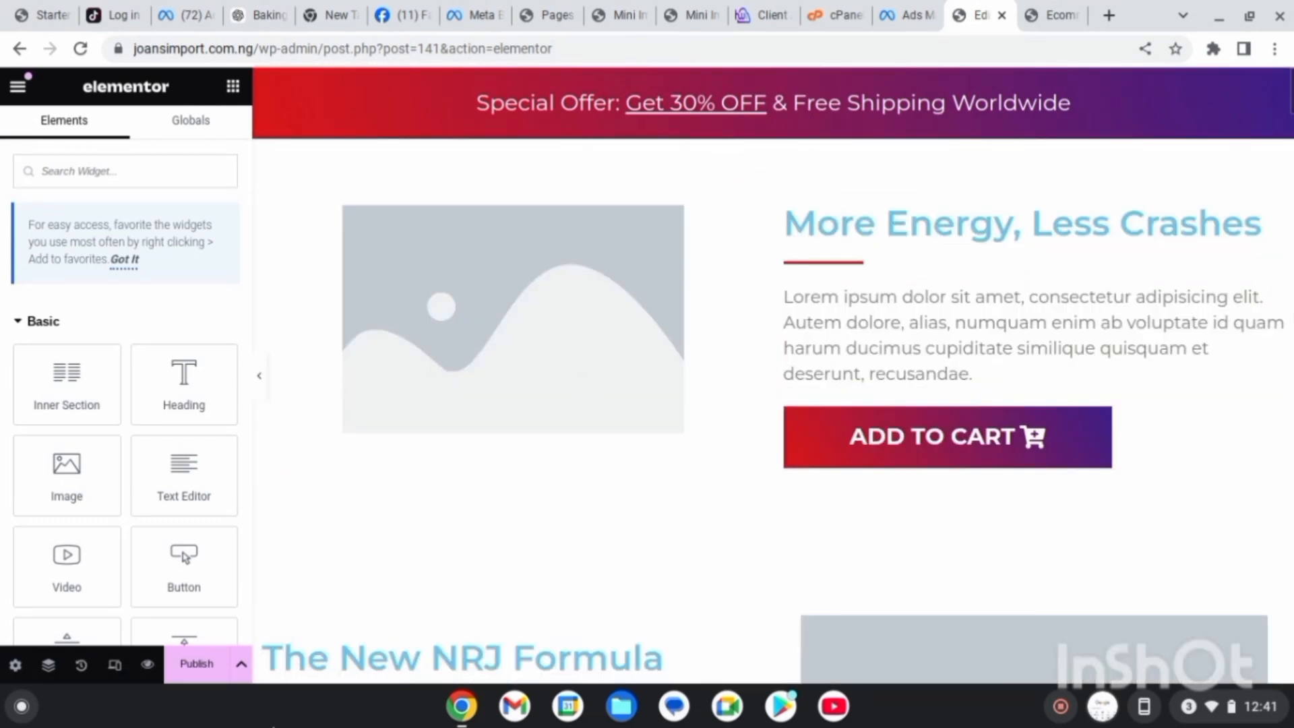
click(83, 665)
click(162, 321)
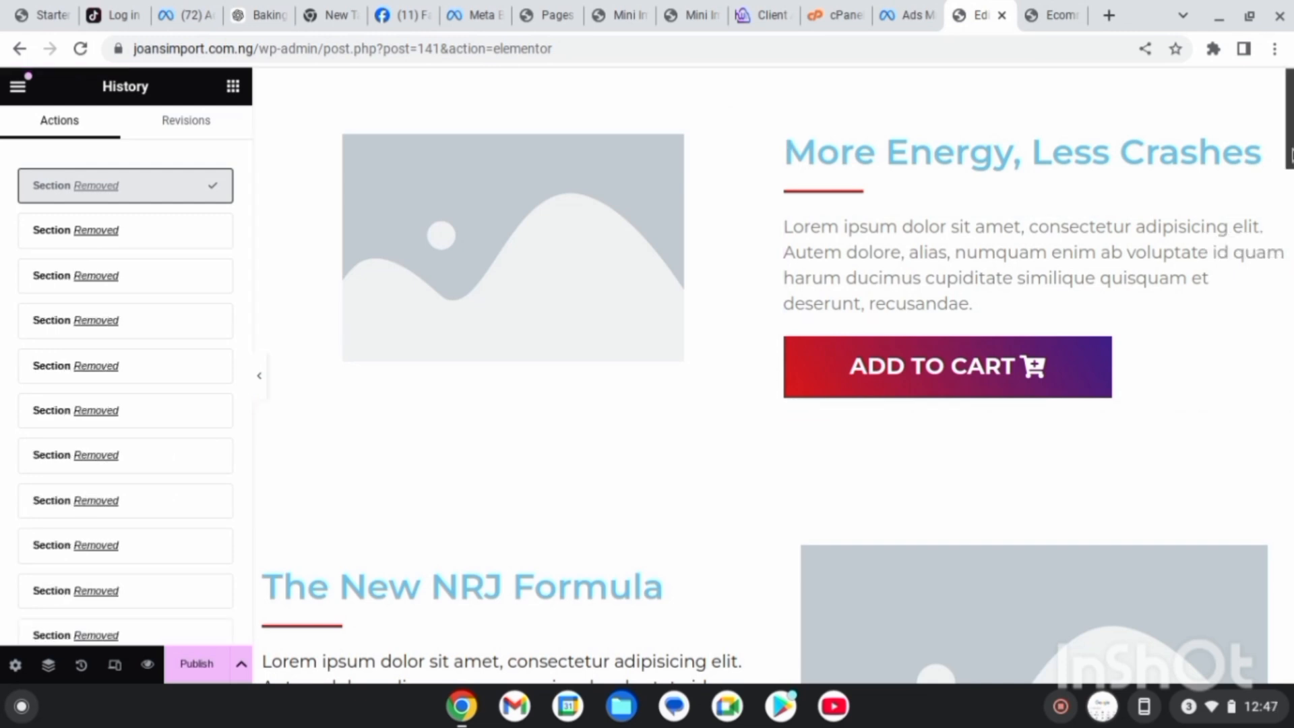
- Browse the ready-made blocks in the template library from the empty area below the footer, then close the library
drag(1292, 155, 1291, 667)
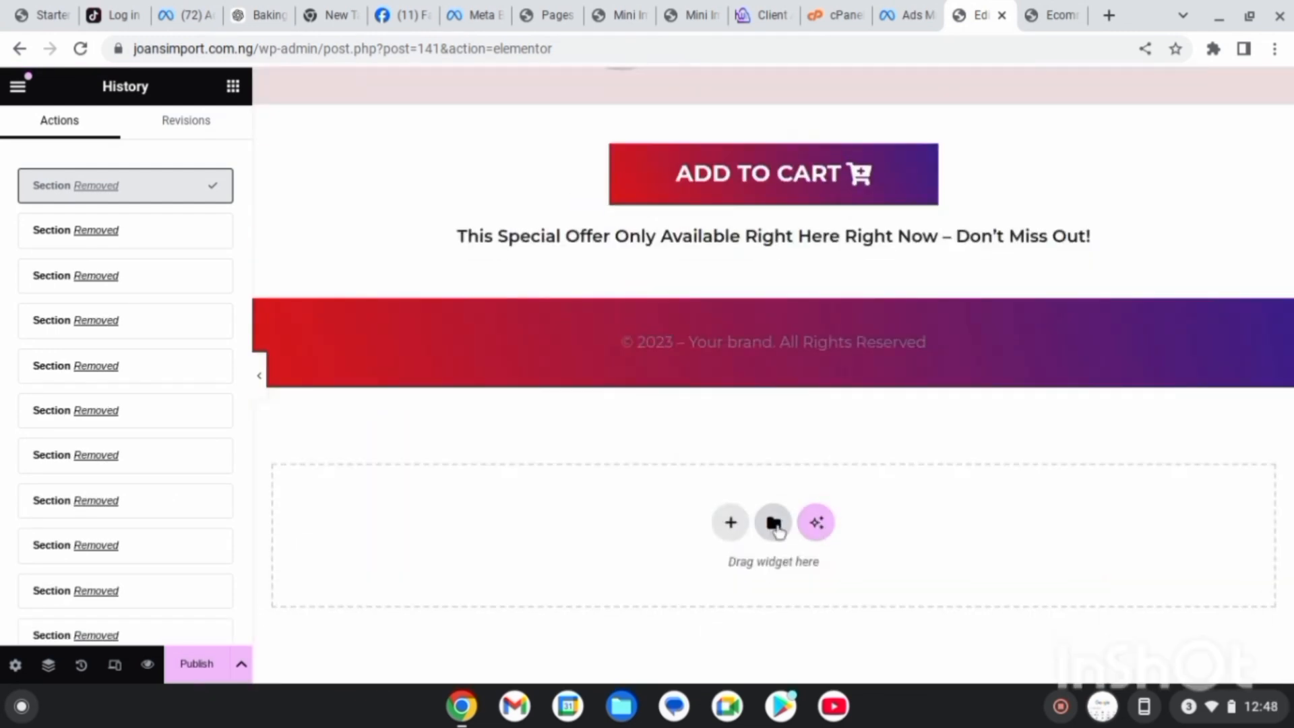
click(775, 526)
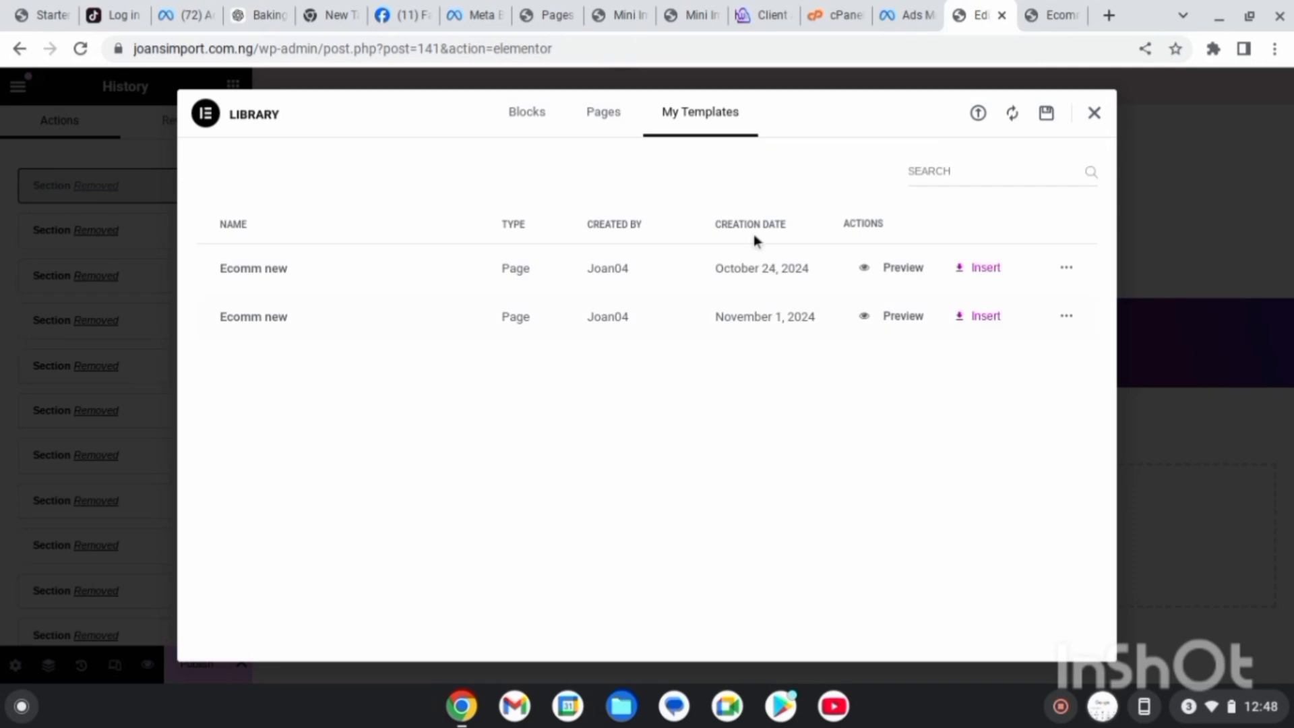
click(546, 115)
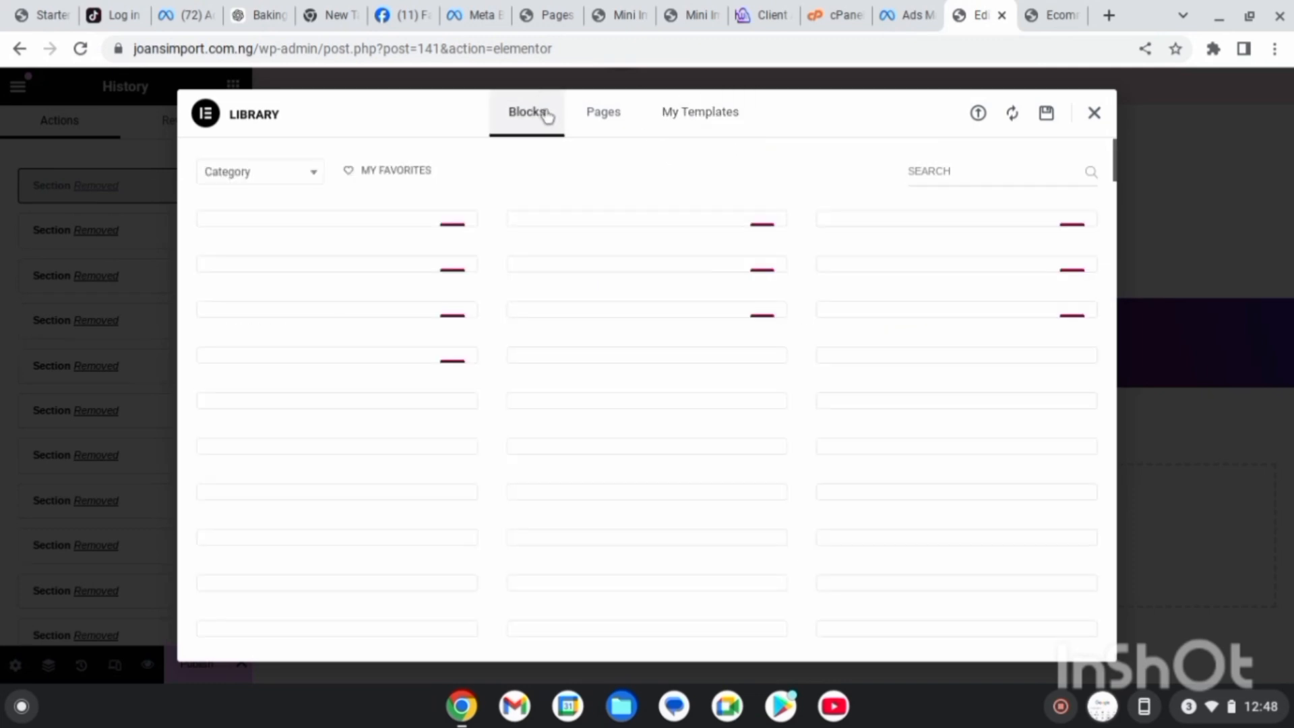
scroll(348, 401, down, 3)
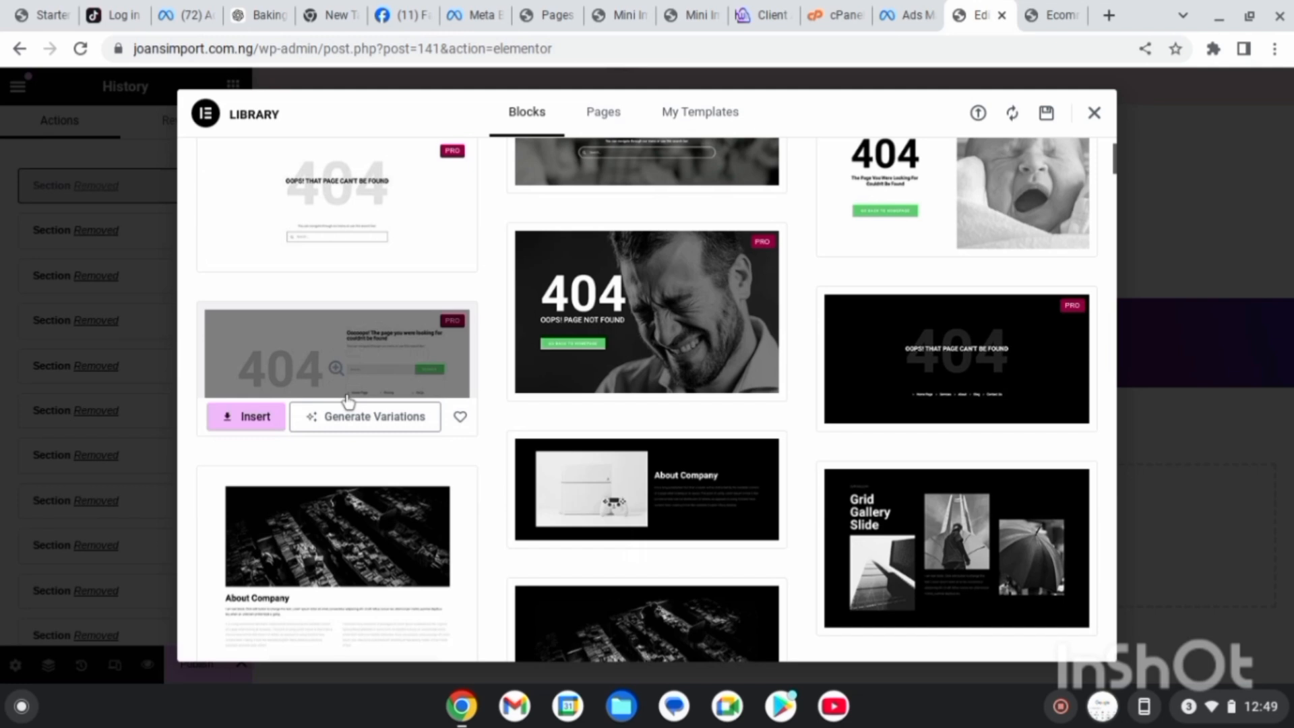
scroll(347, 400, down, 4)
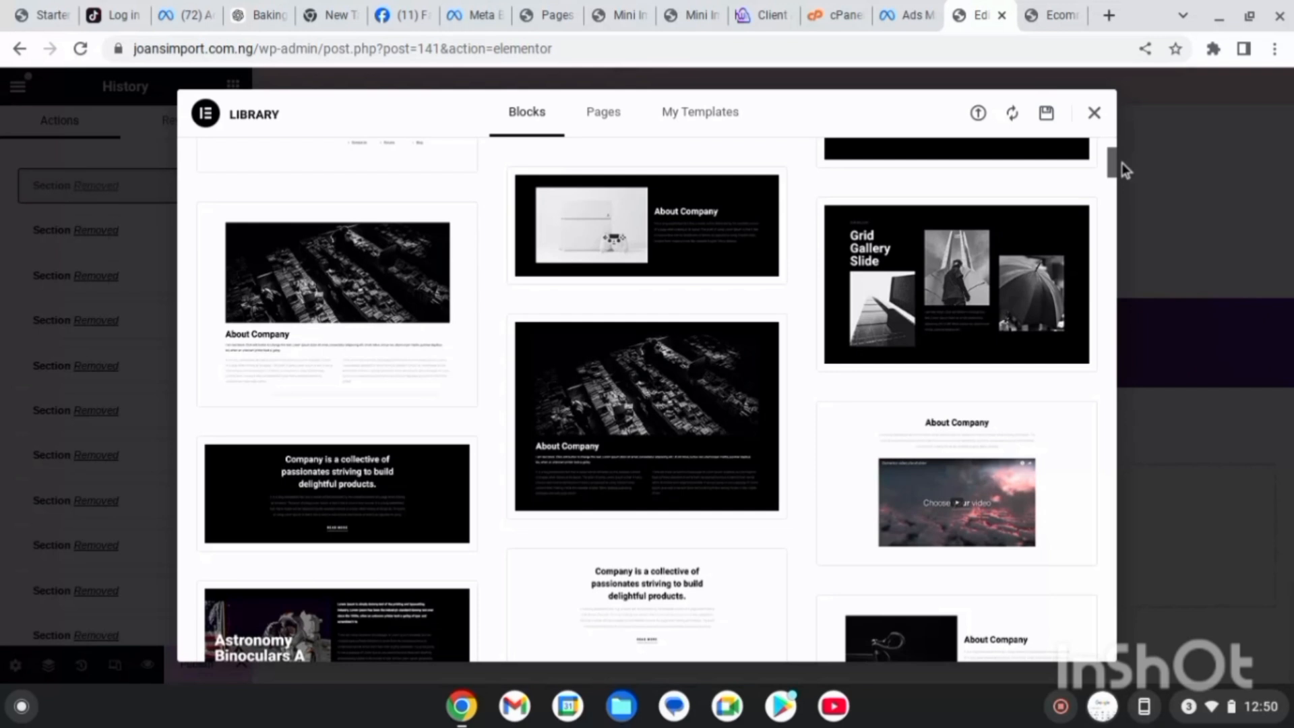
click(1094, 113)
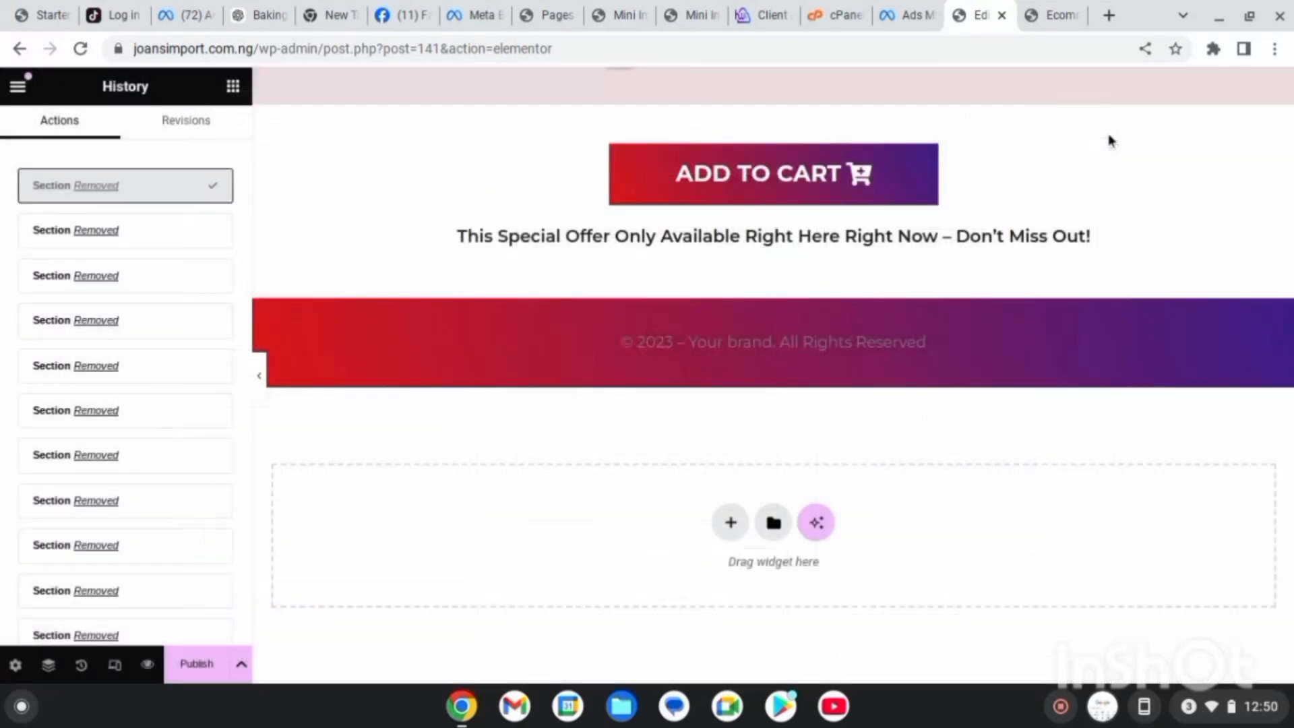
click(1251, 494)
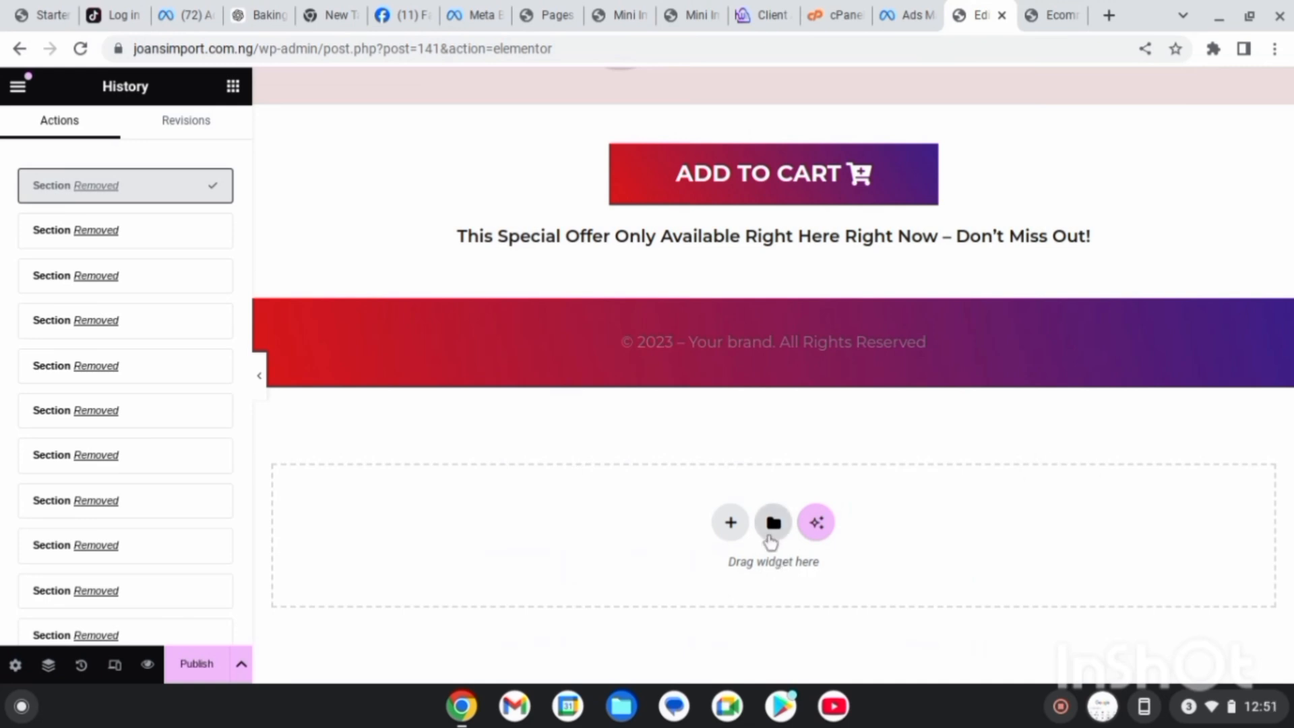
- Add a new section with two equal columns below the footer
click(734, 527)
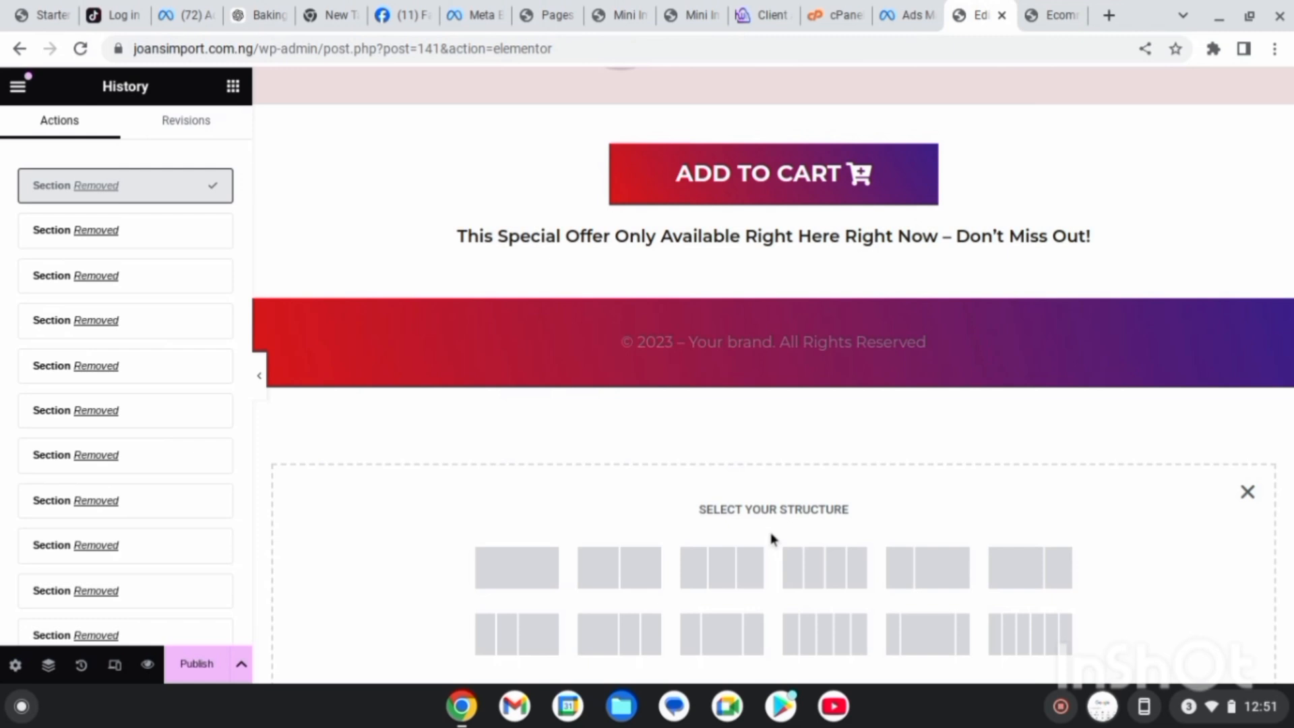
scroll(772, 539, down, 2)
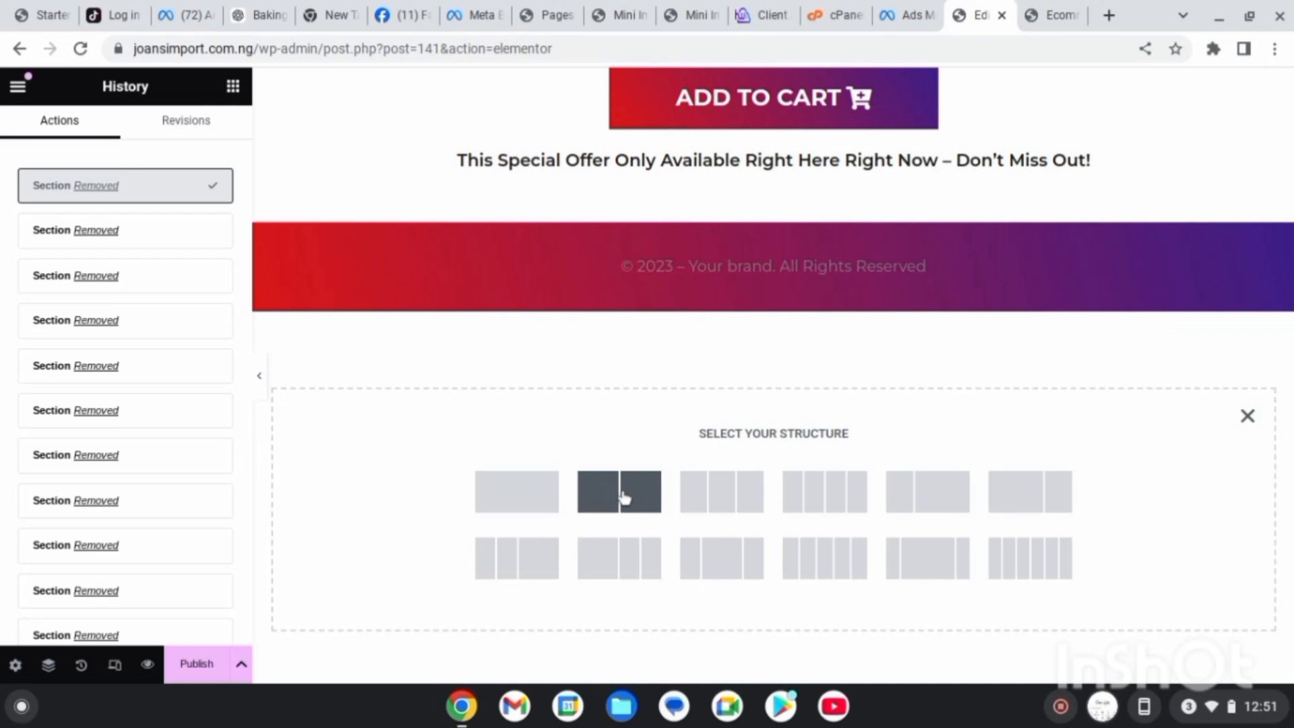
click(624, 497)
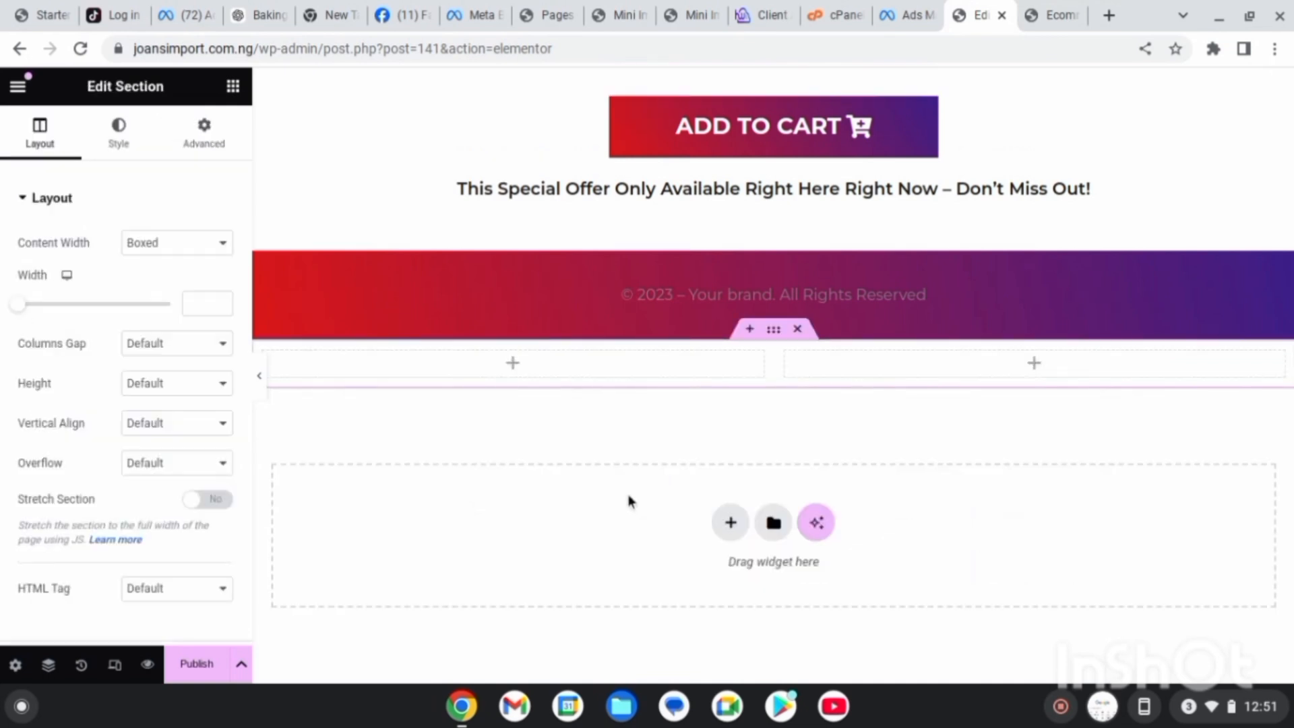
- Place a Heading widget in the new section's left column and a Text Editor widget beneath it
click(731, 515)
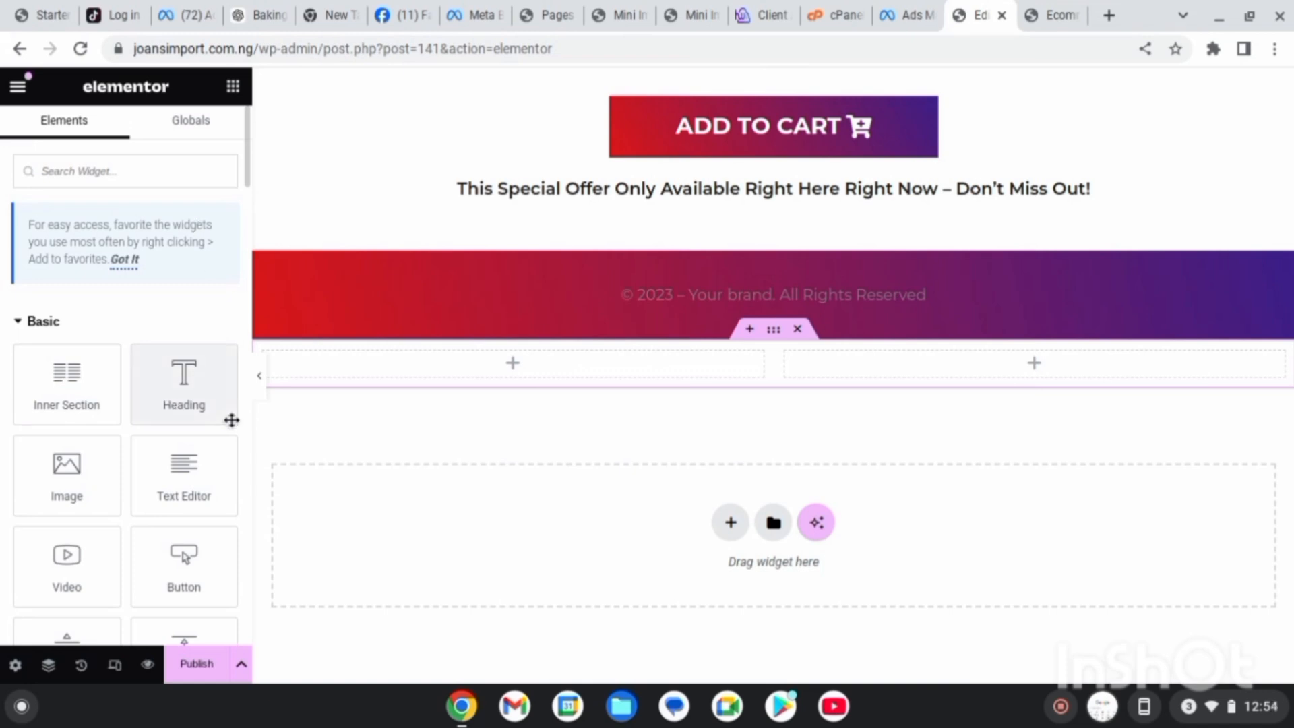
drag(182, 372, 523, 375)
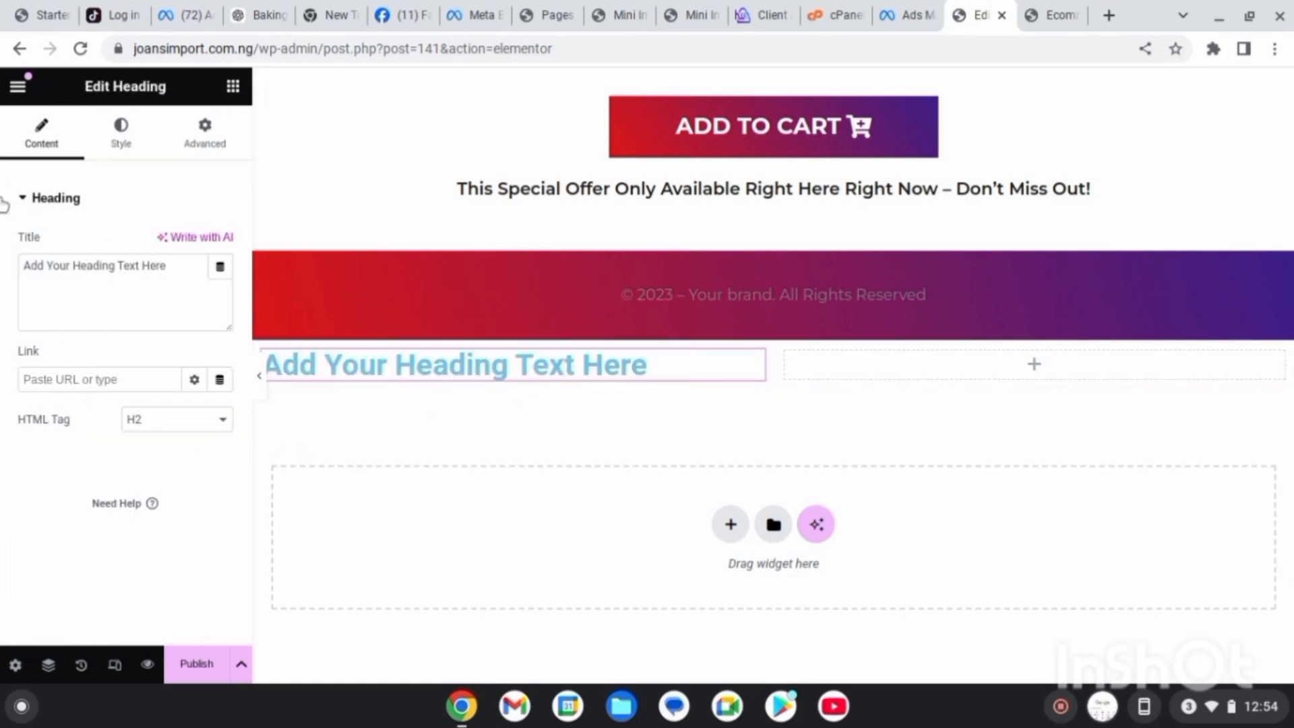
click(234, 93)
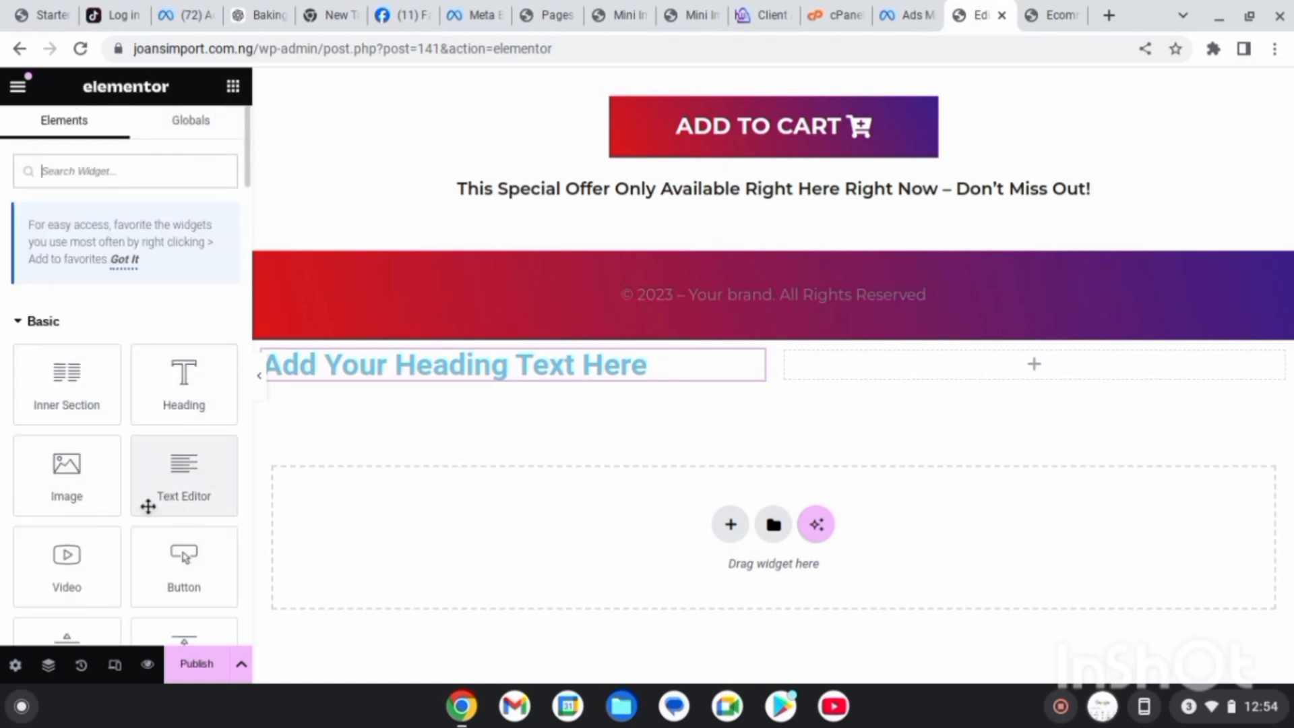
drag(156, 485, 346, 402)
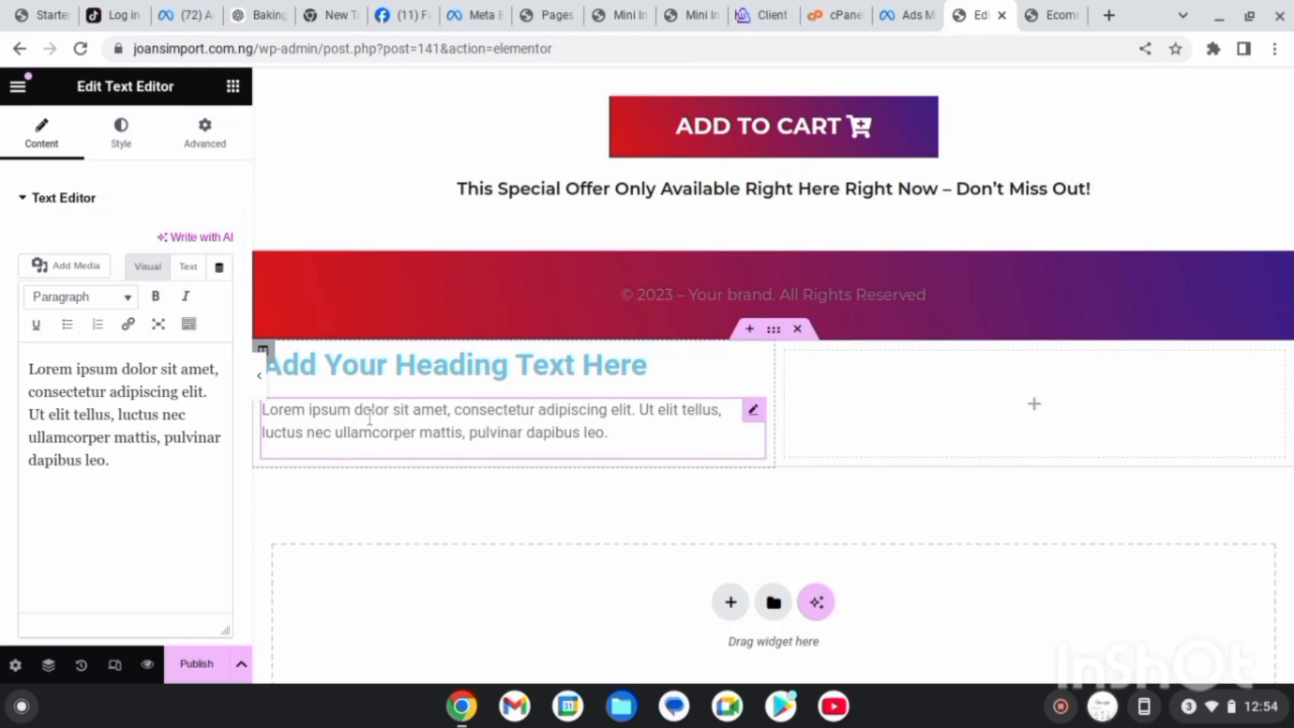
- Move the new two-column section from below the footer to the start of the page, above "More Energy, Less Crashes"
scroll(294, 282, down, 1)
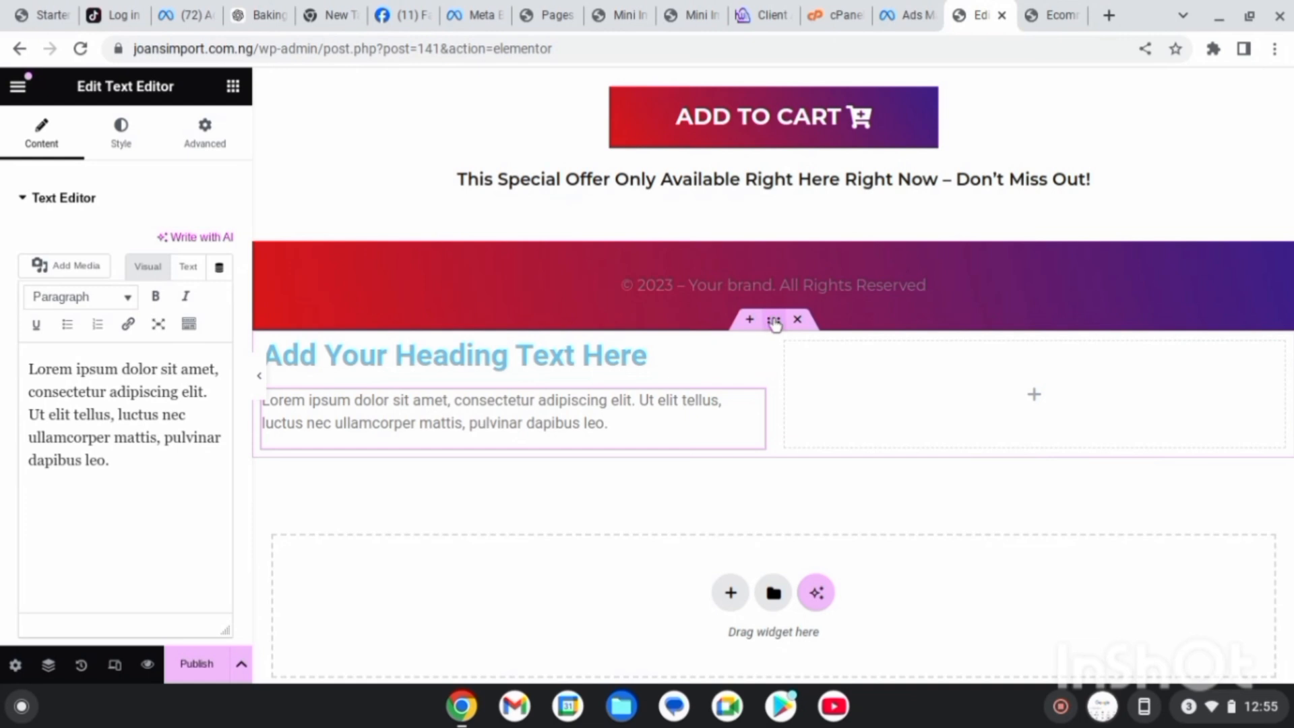
click(772, 326)
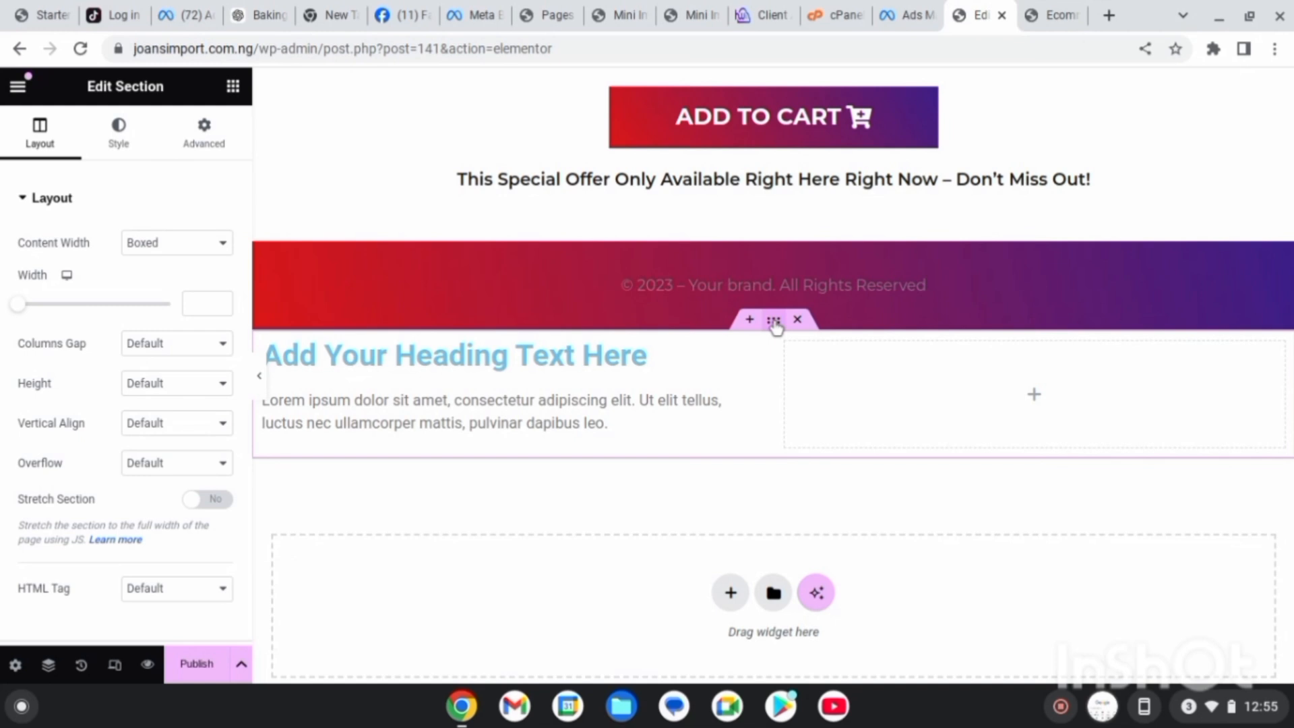
drag(774, 326, 581, 661)
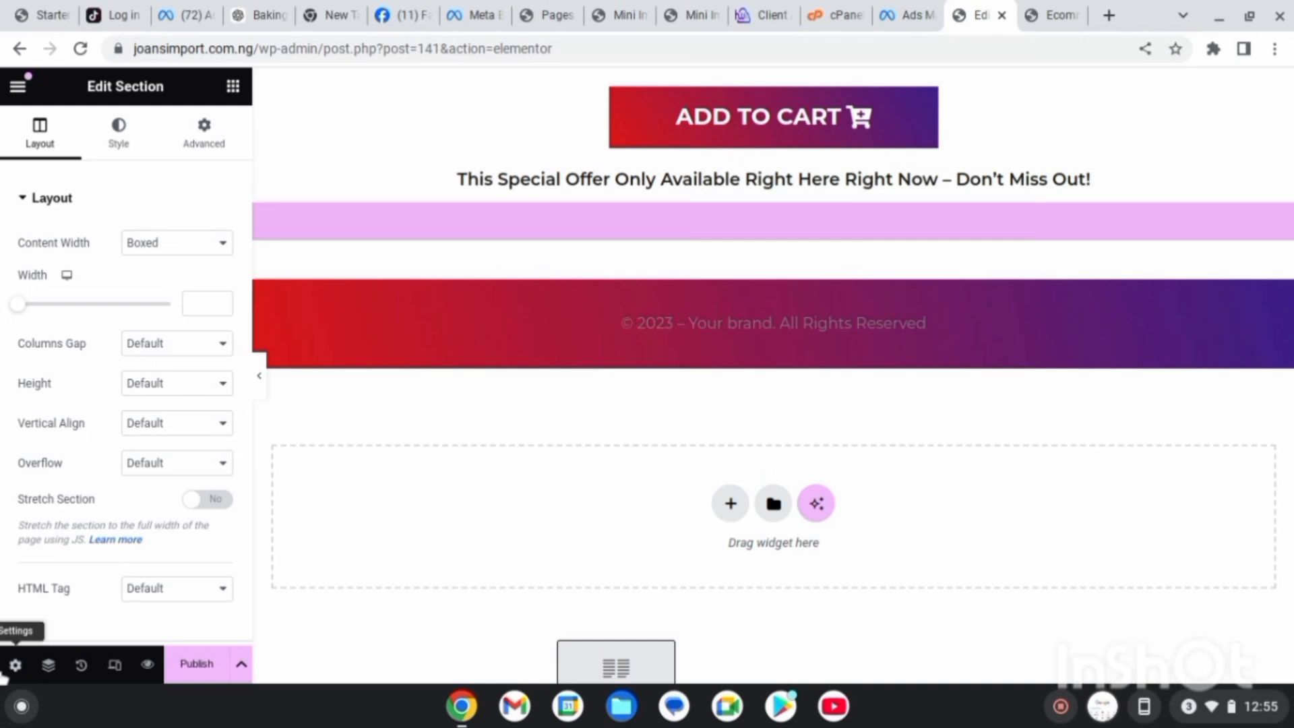
drag(3, 677, 769, 178)
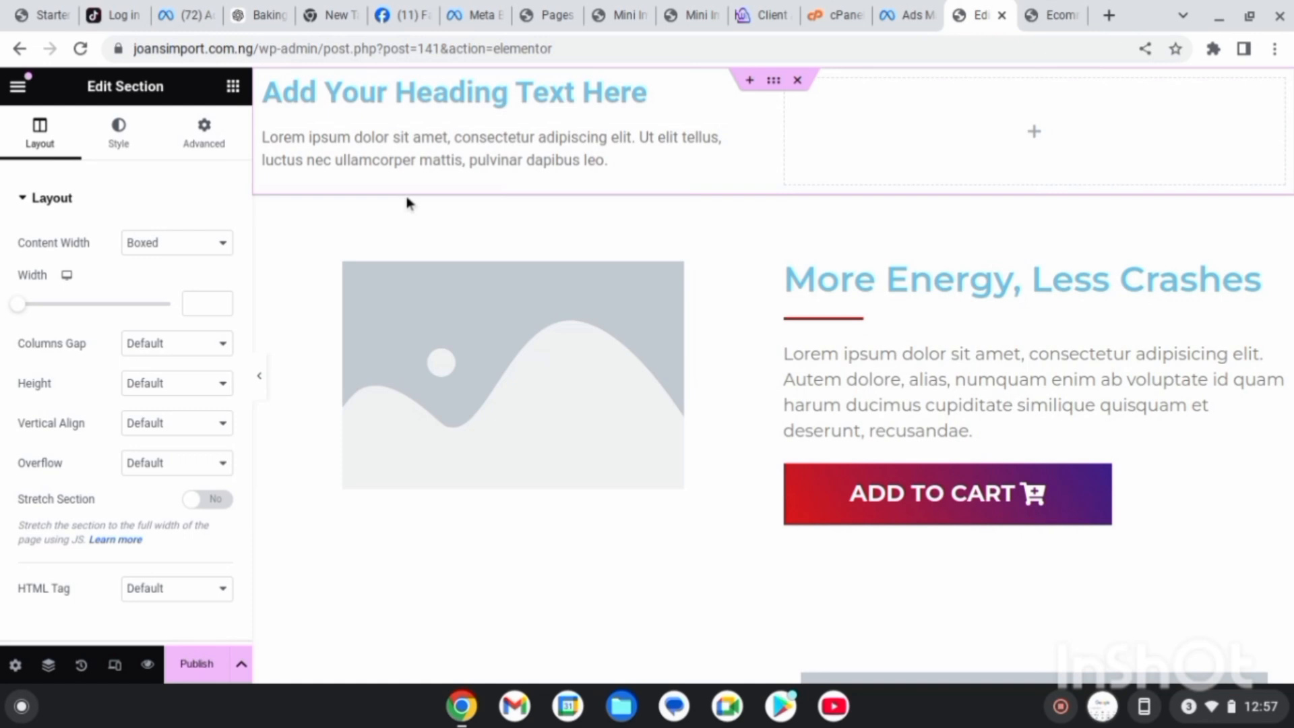
- Add a Button widget below the text in the first section's left column
click(233, 88)
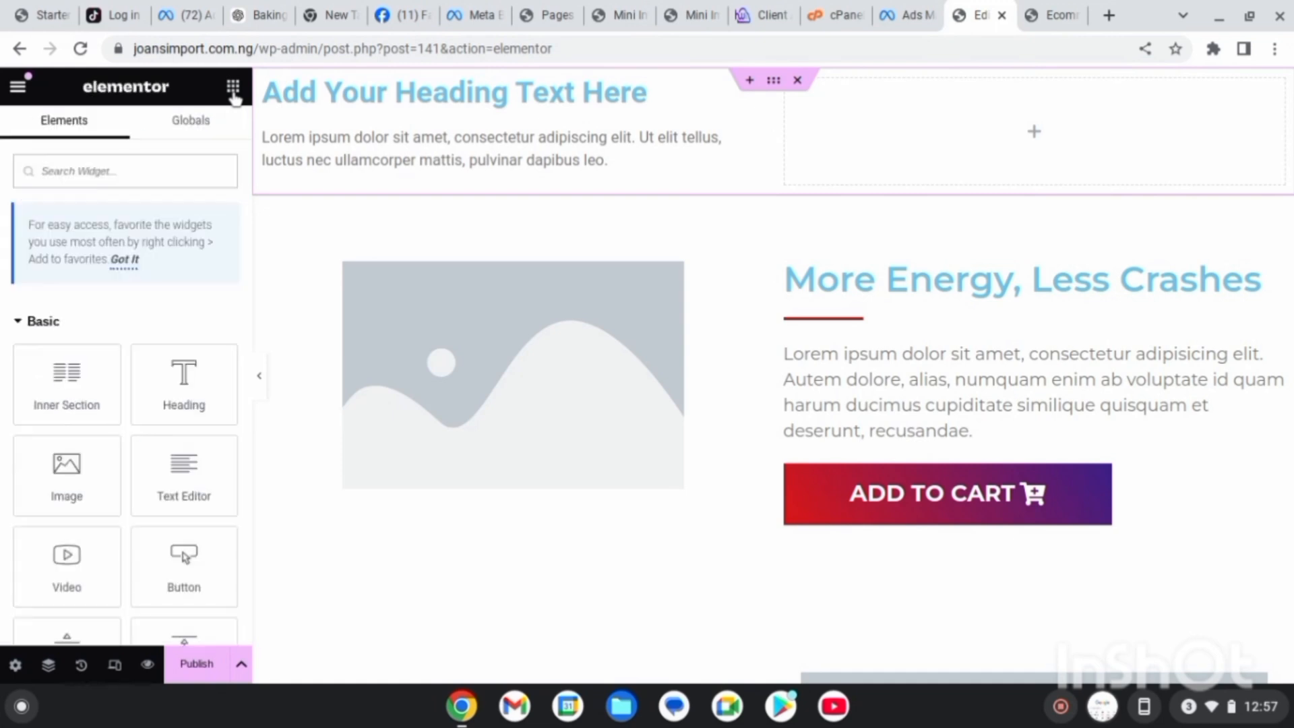
drag(179, 591, 402, 186)
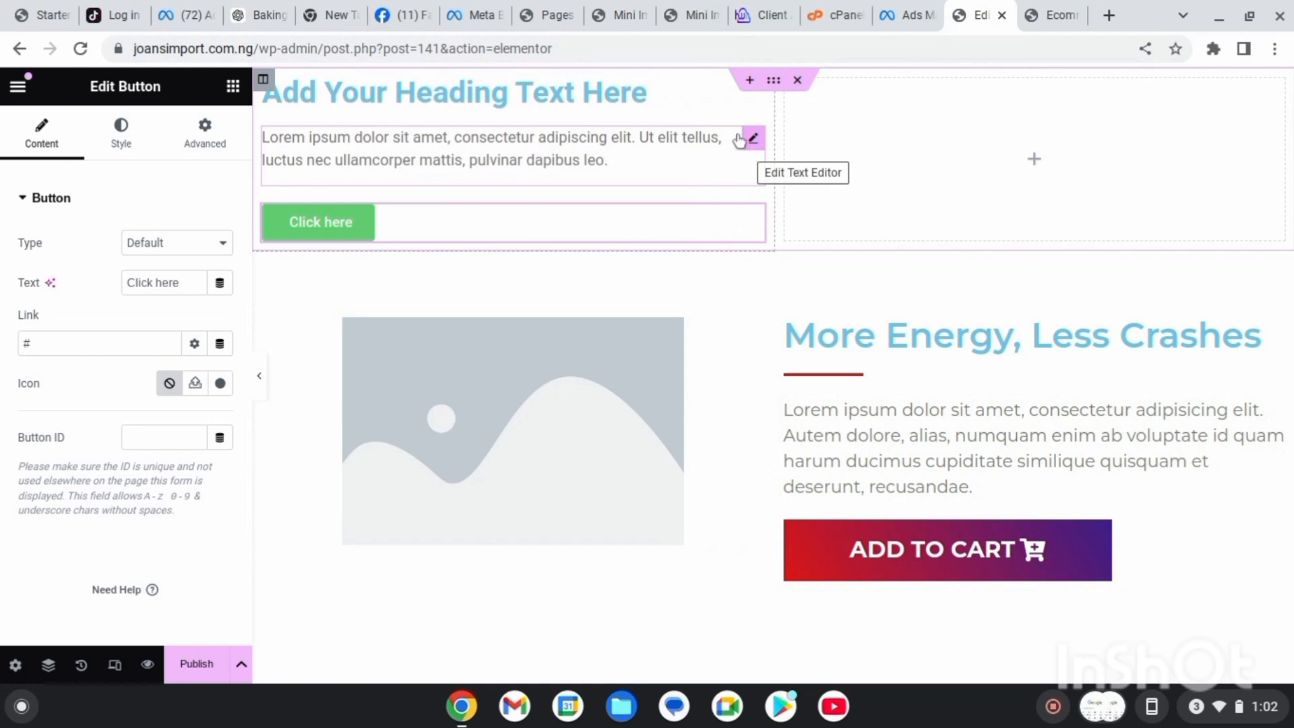
- Set the first section's height to Min Height with a minimum height of 600 px
click(773, 81)
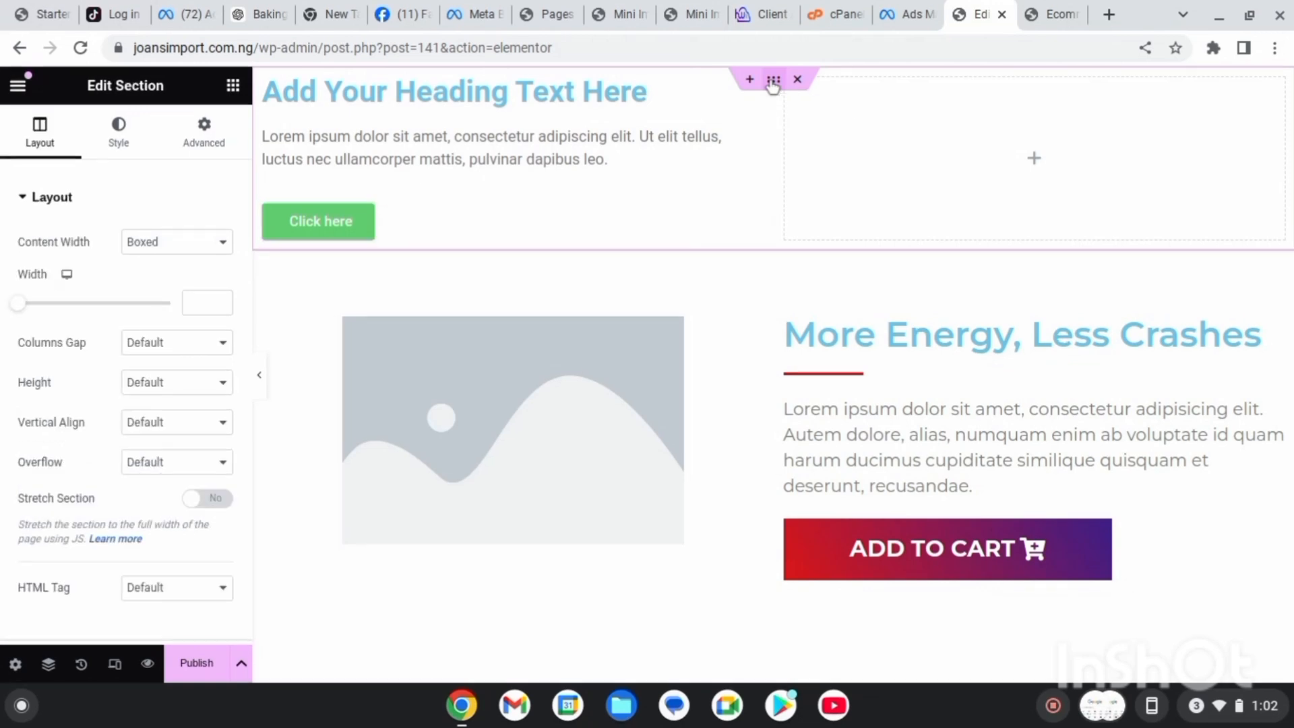
click(223, 386)
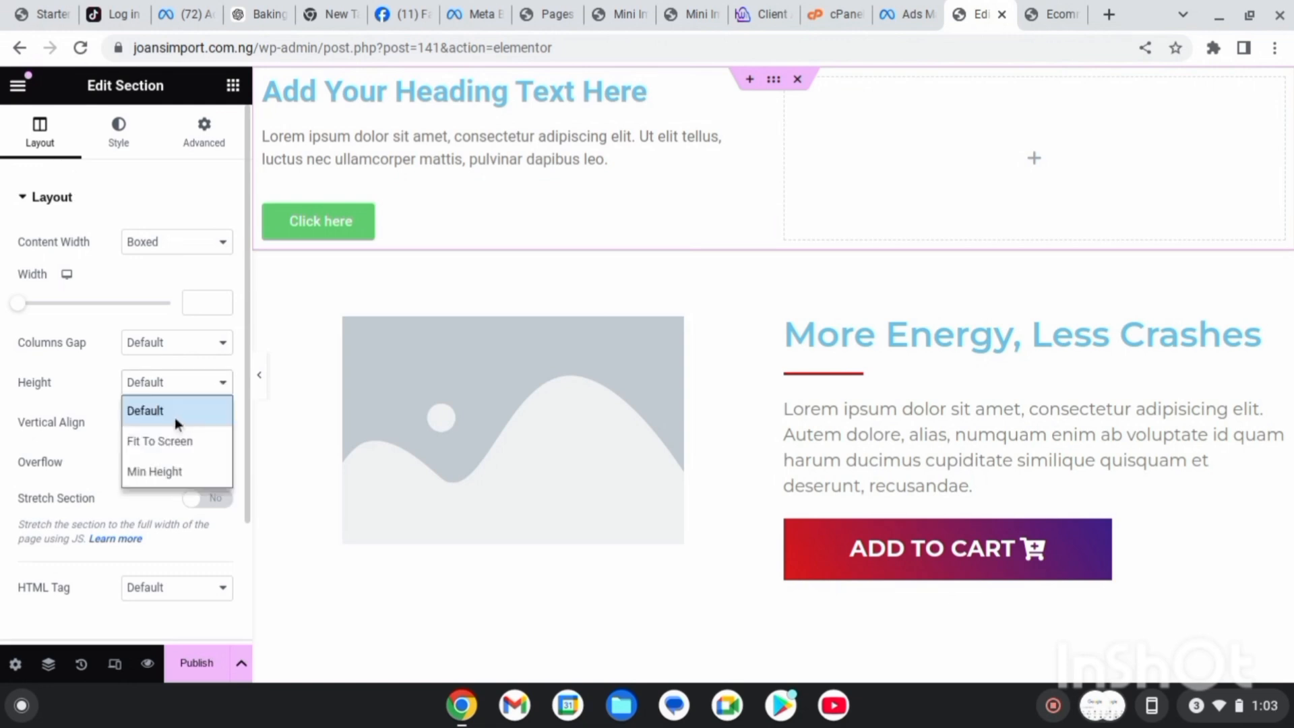
click(192, 471)
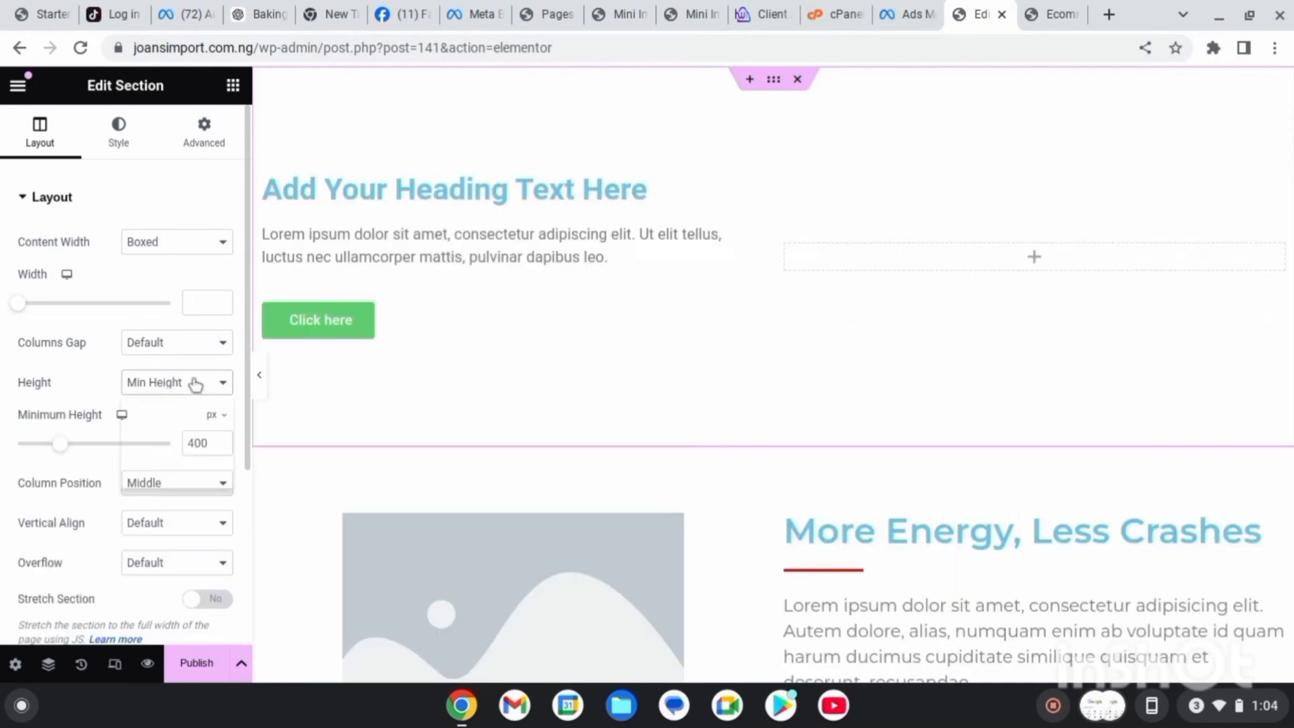
click(195, 384)
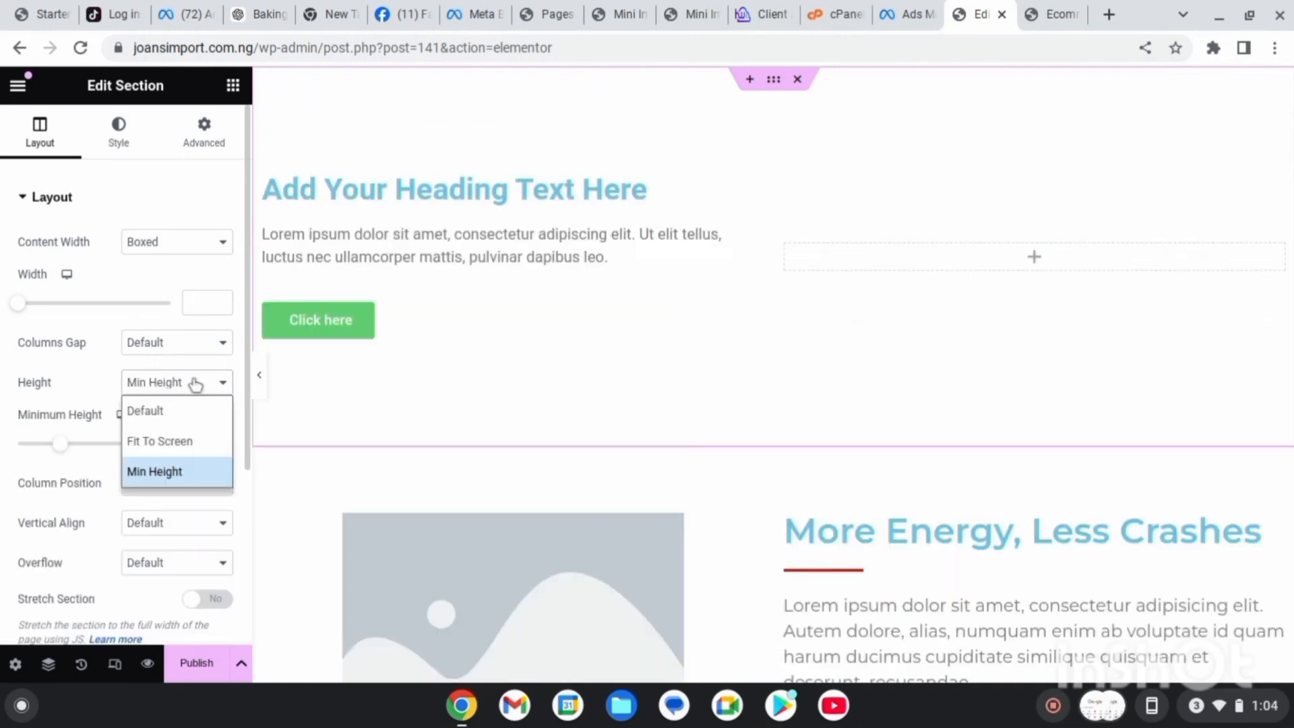
click(178, 475)
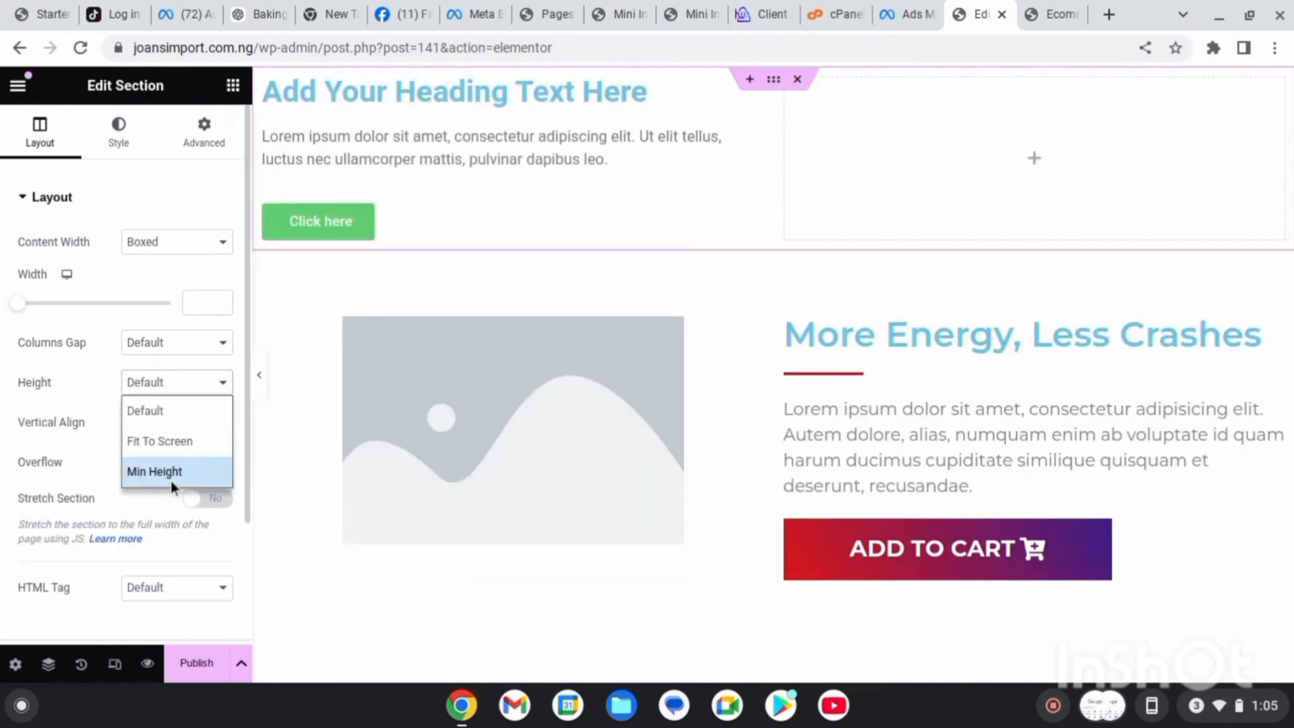
click(172, 480)
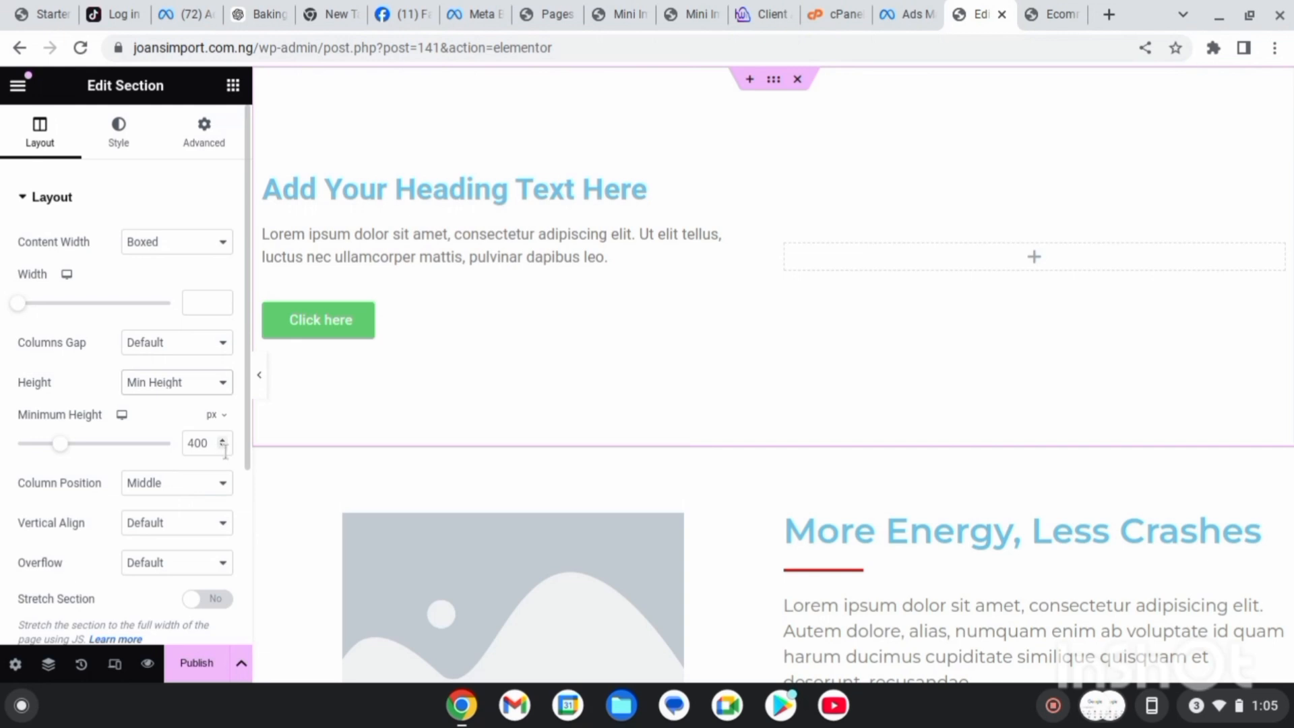
click(192, 443)
key(BackSpace)
text(6)
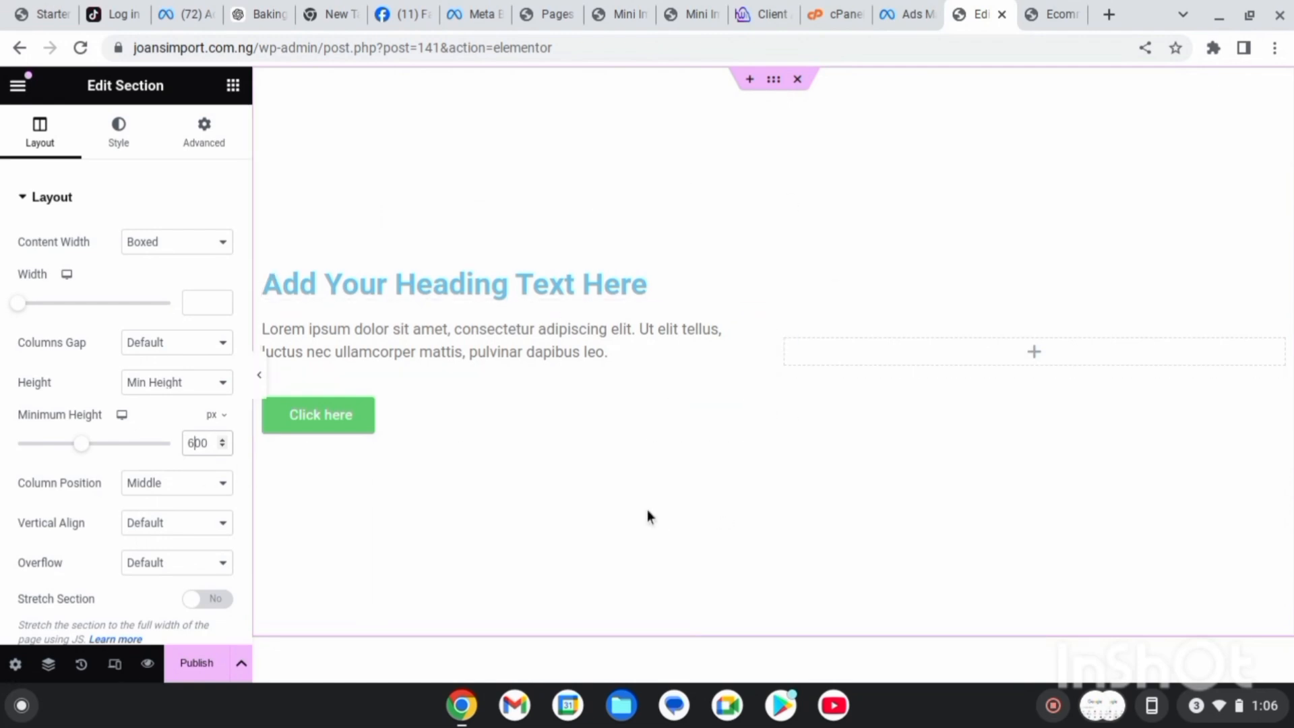
click(697, 414)
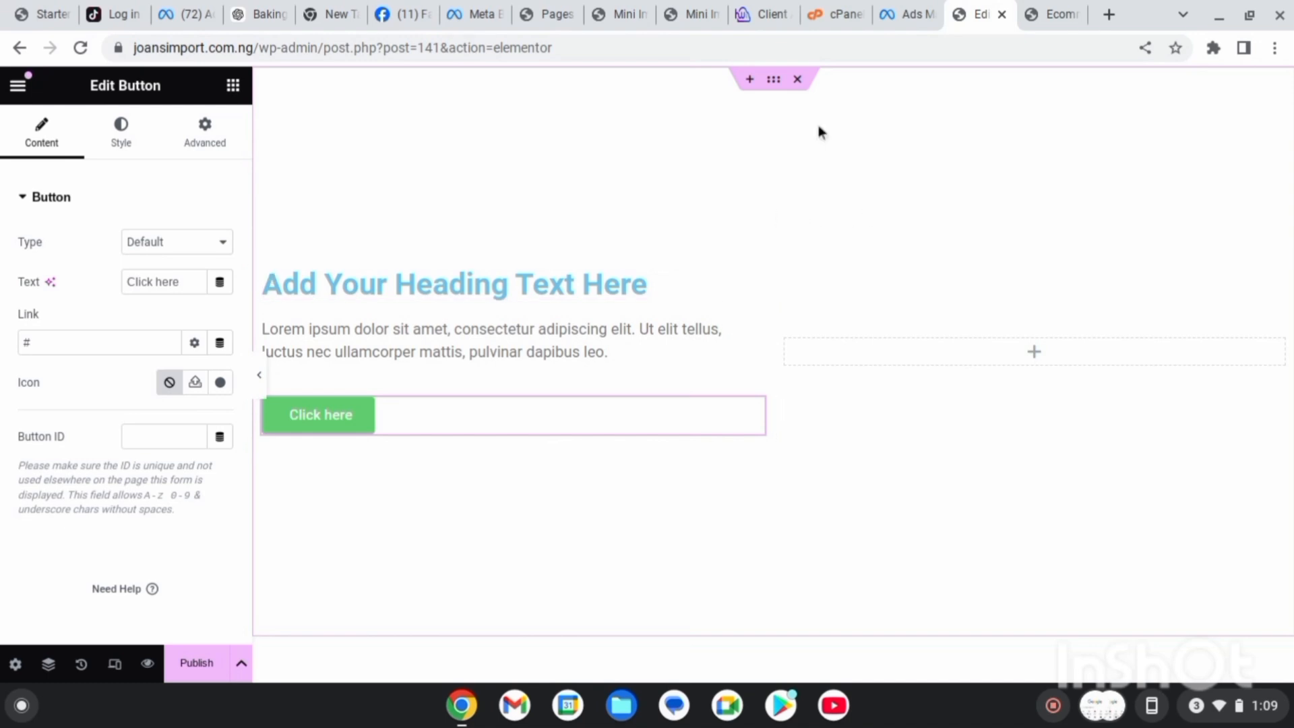
- Give the first section a Classic background and open the file upload for its background image
click(774, 80)
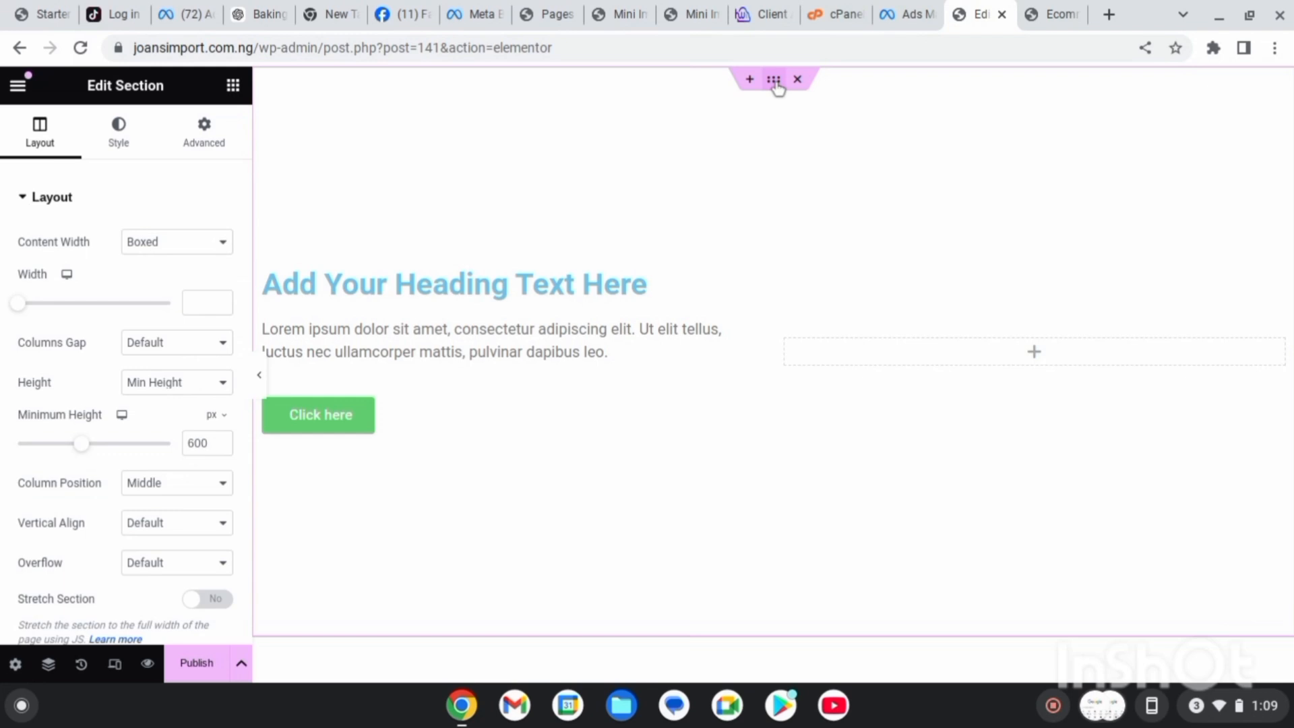
click(135, 141)
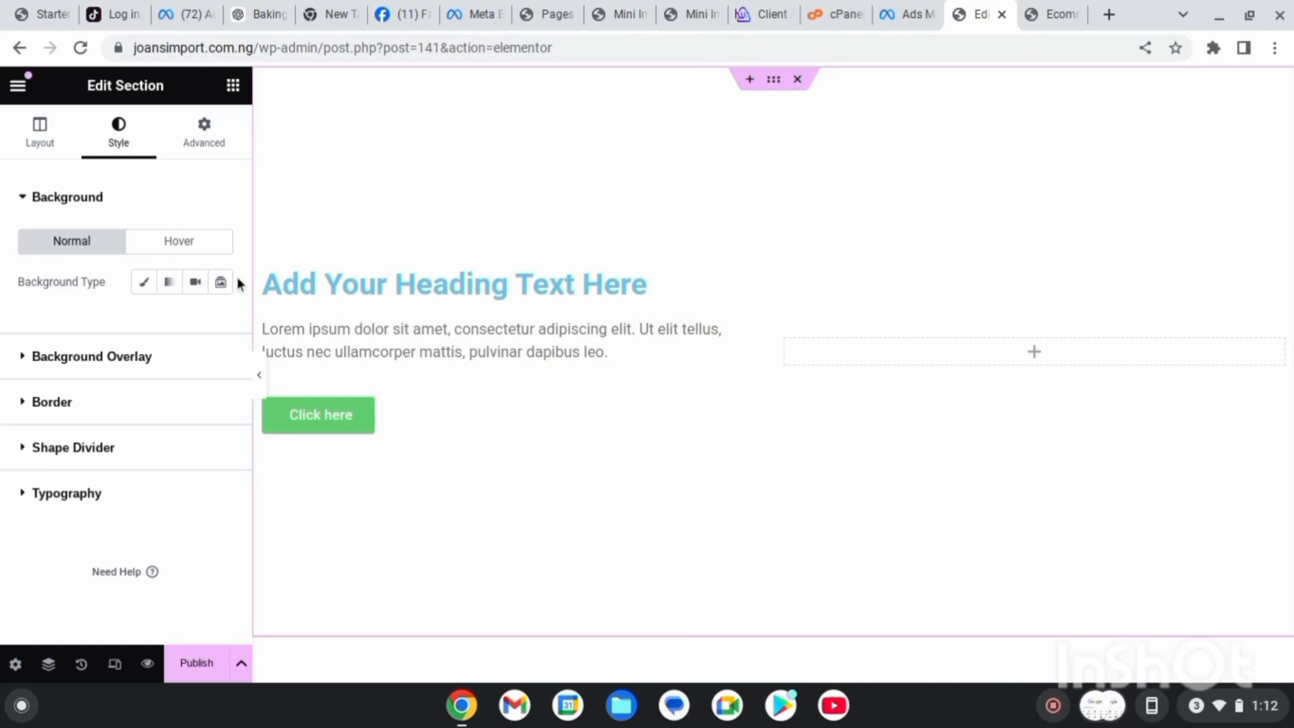
click(146, 284)
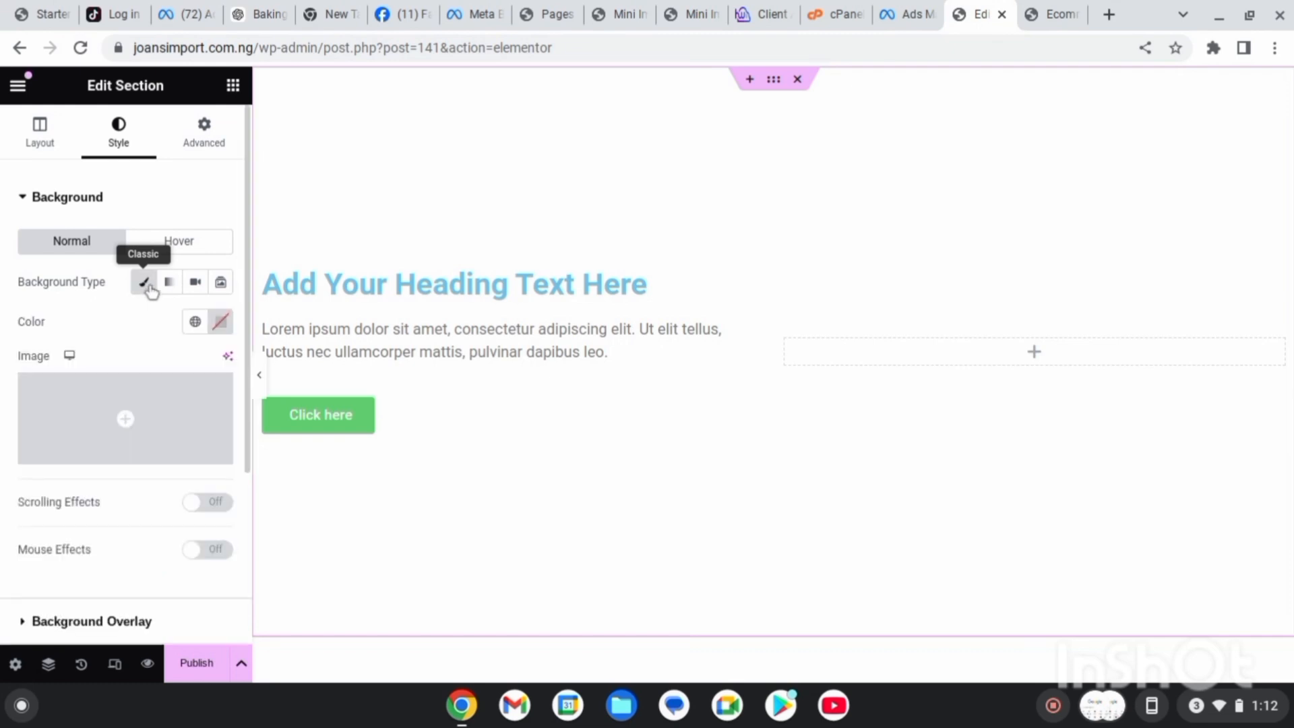
click(145, 285)
click(144, 281)
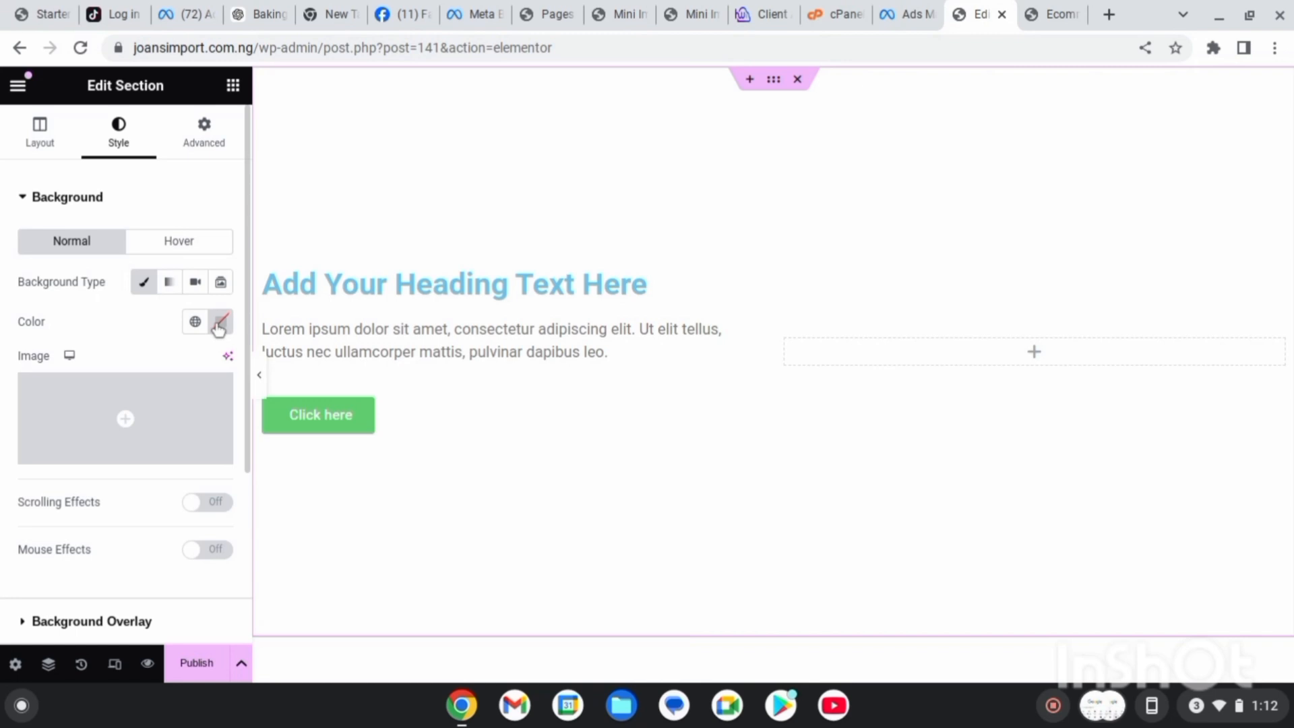
mouse_move(151, 444)
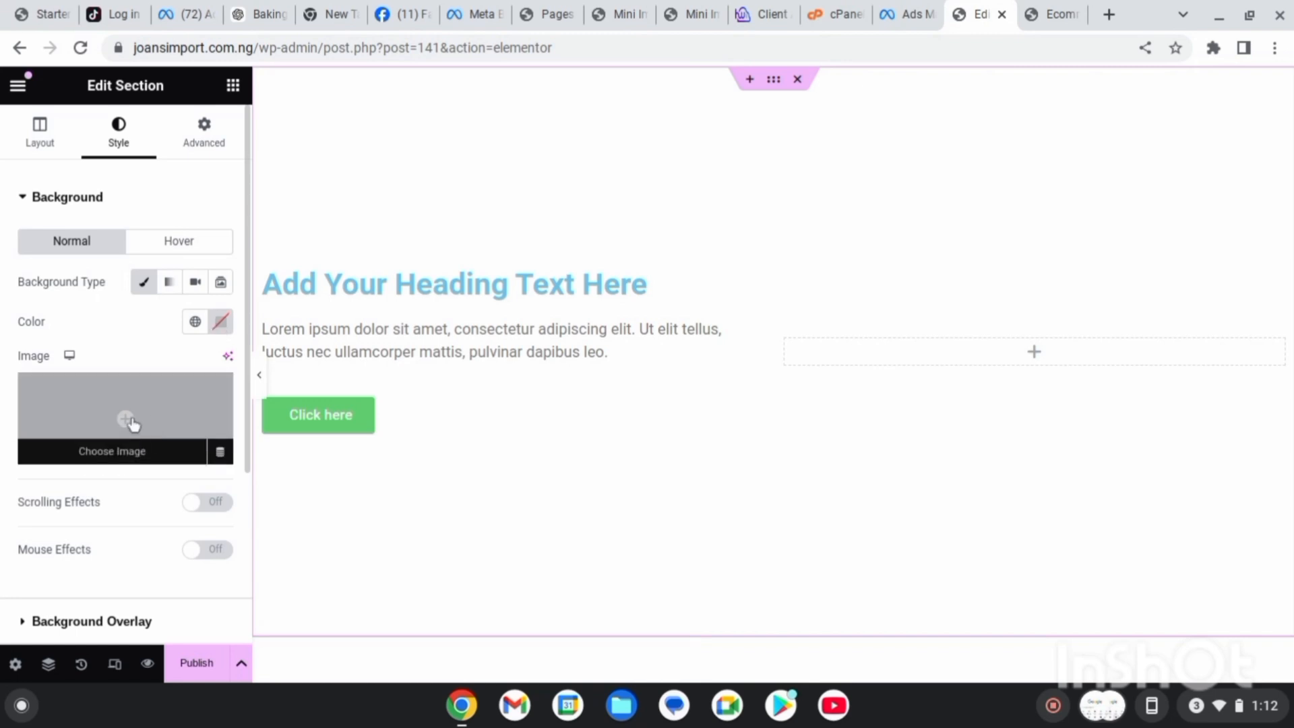
click(106, 452)
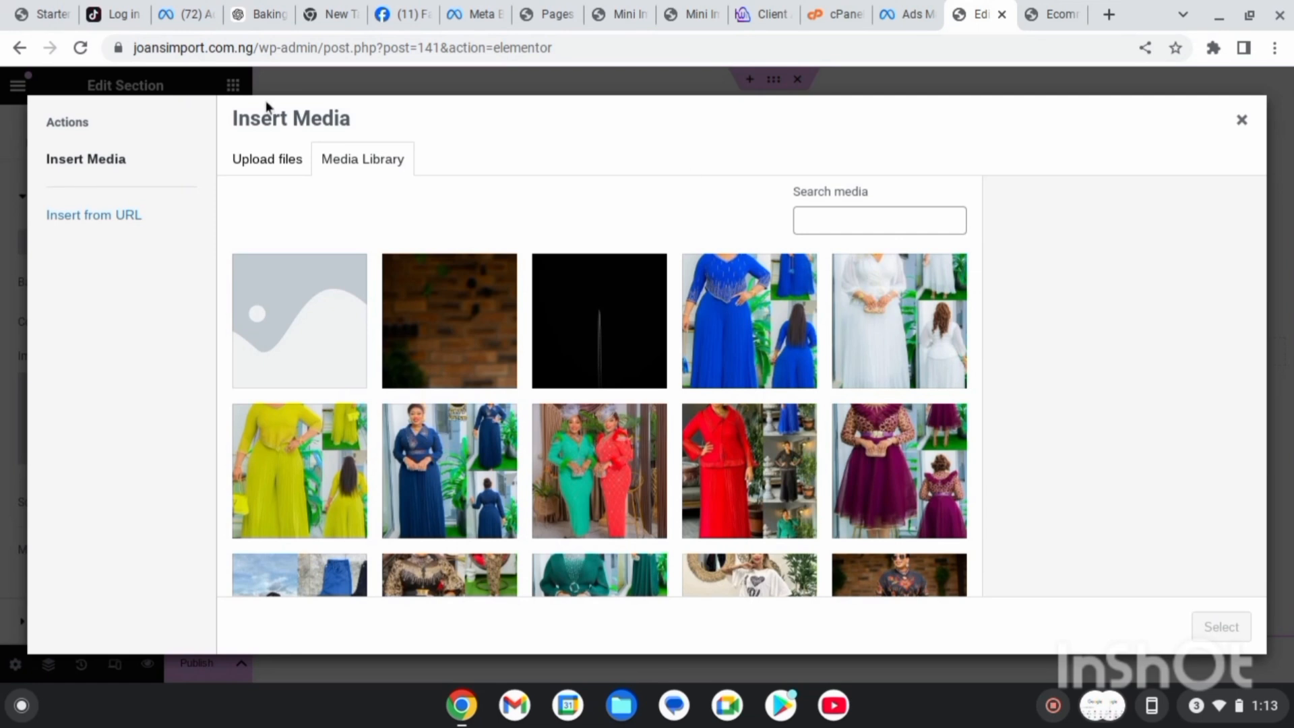
click(282, 162)
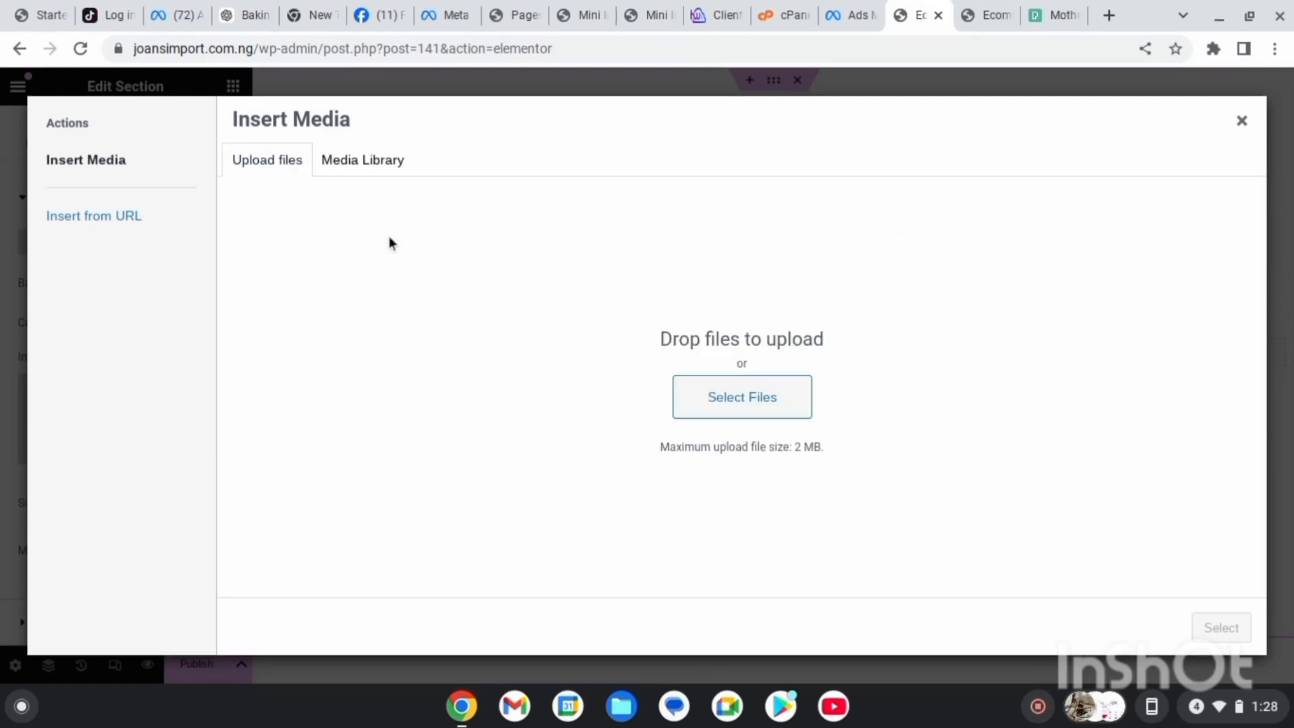
click(761, 398)
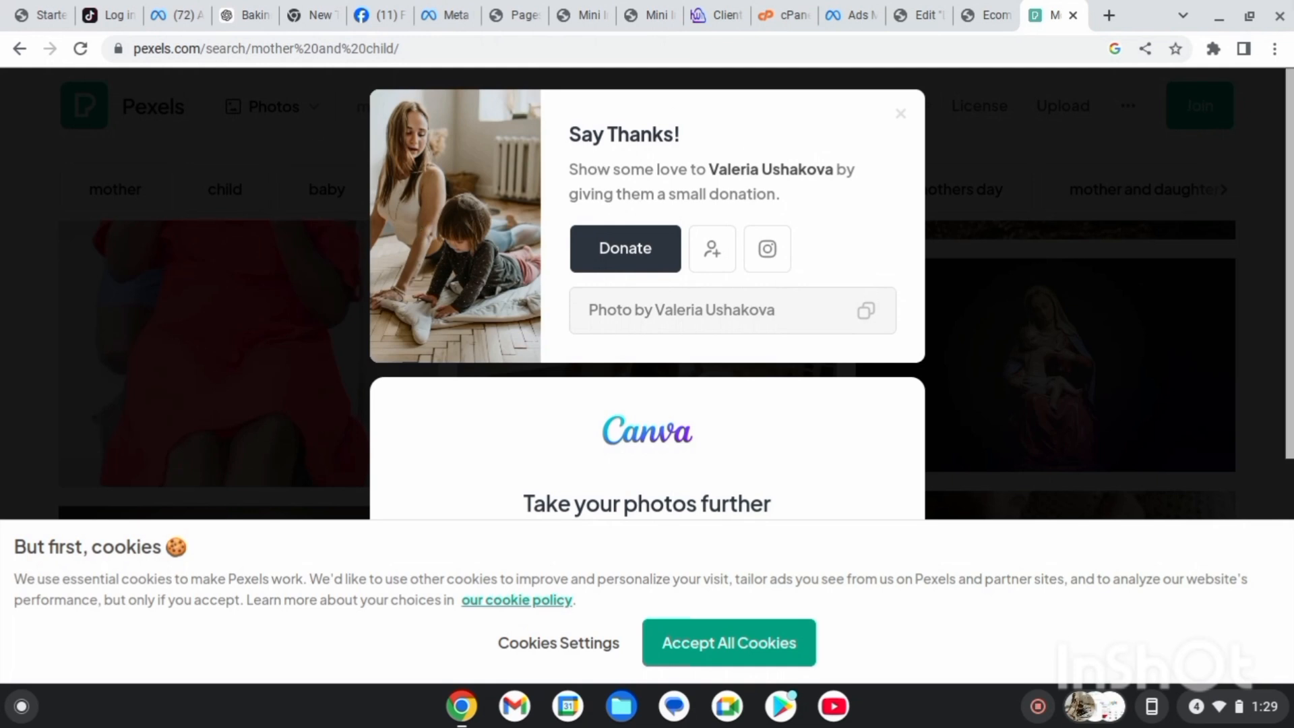
- Browse the "mother and child" photos on Pexels for a suitable background image, accepting the site's cookies
click(805, 643)
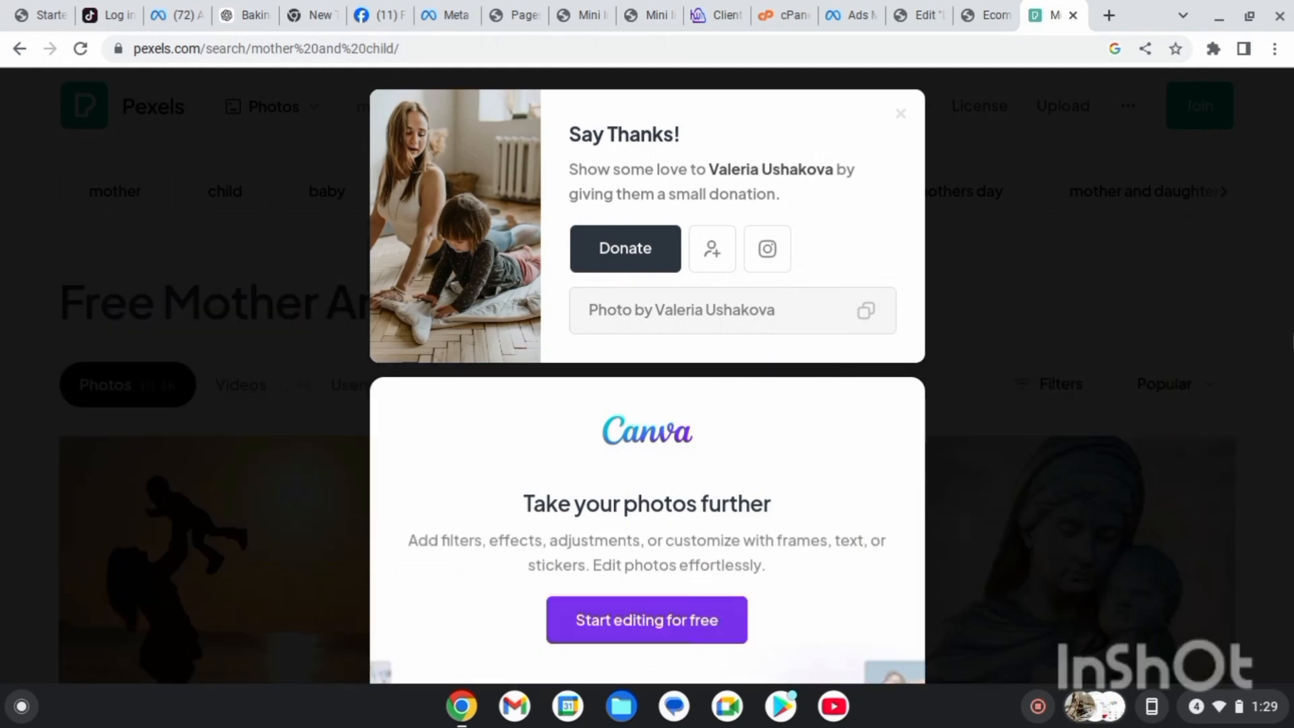
click(1292, 337)
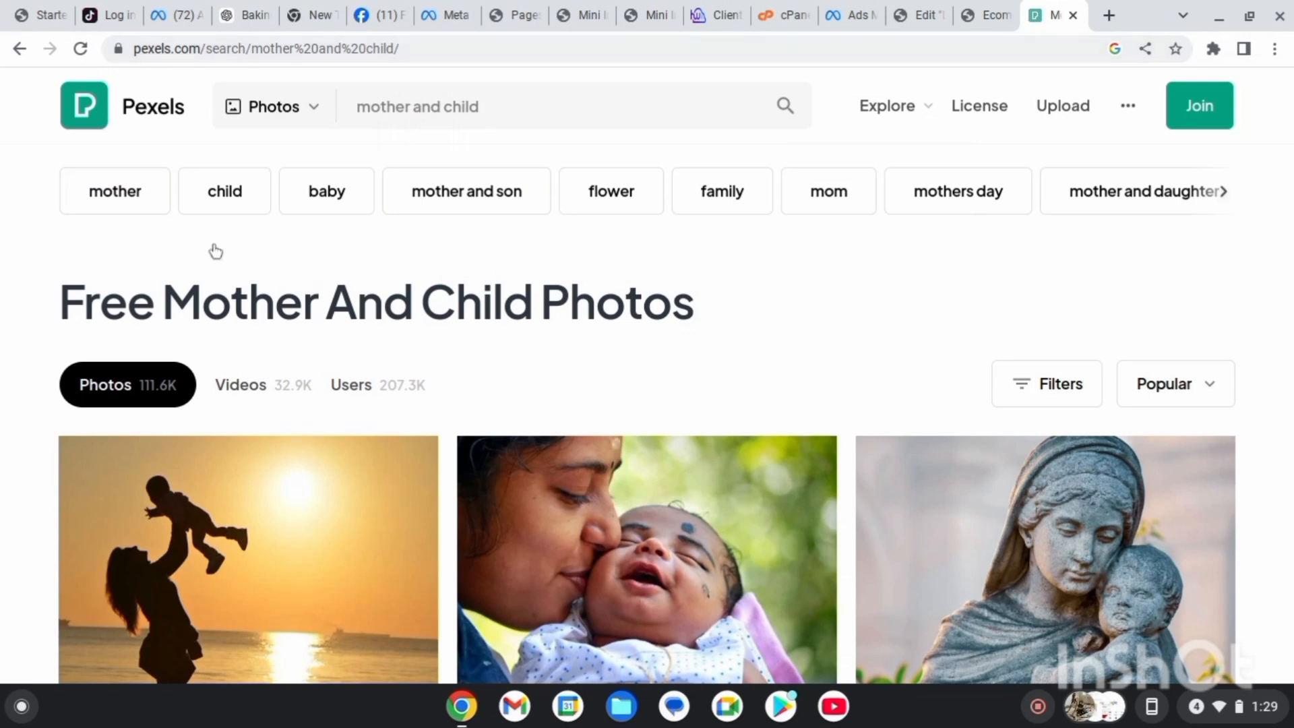
click(552, 106)
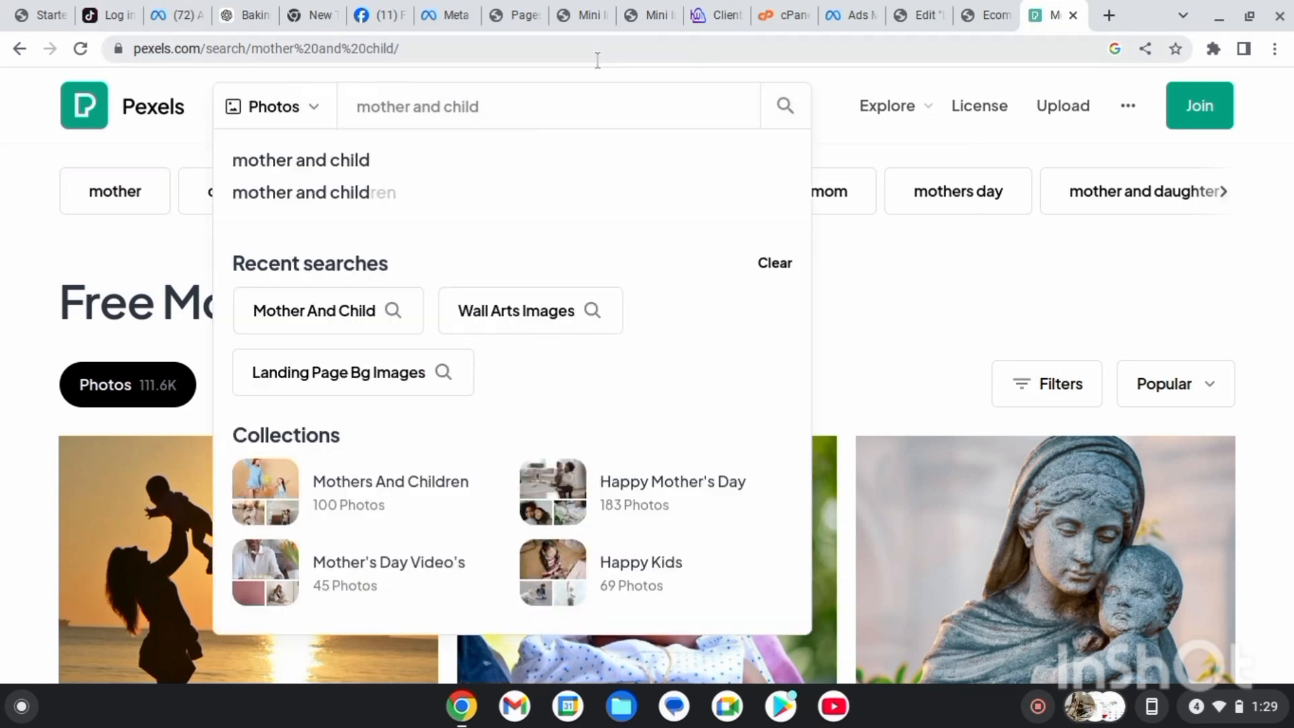
scroll(647, 405, down, 10)
scroll(647, 451, up, 15)
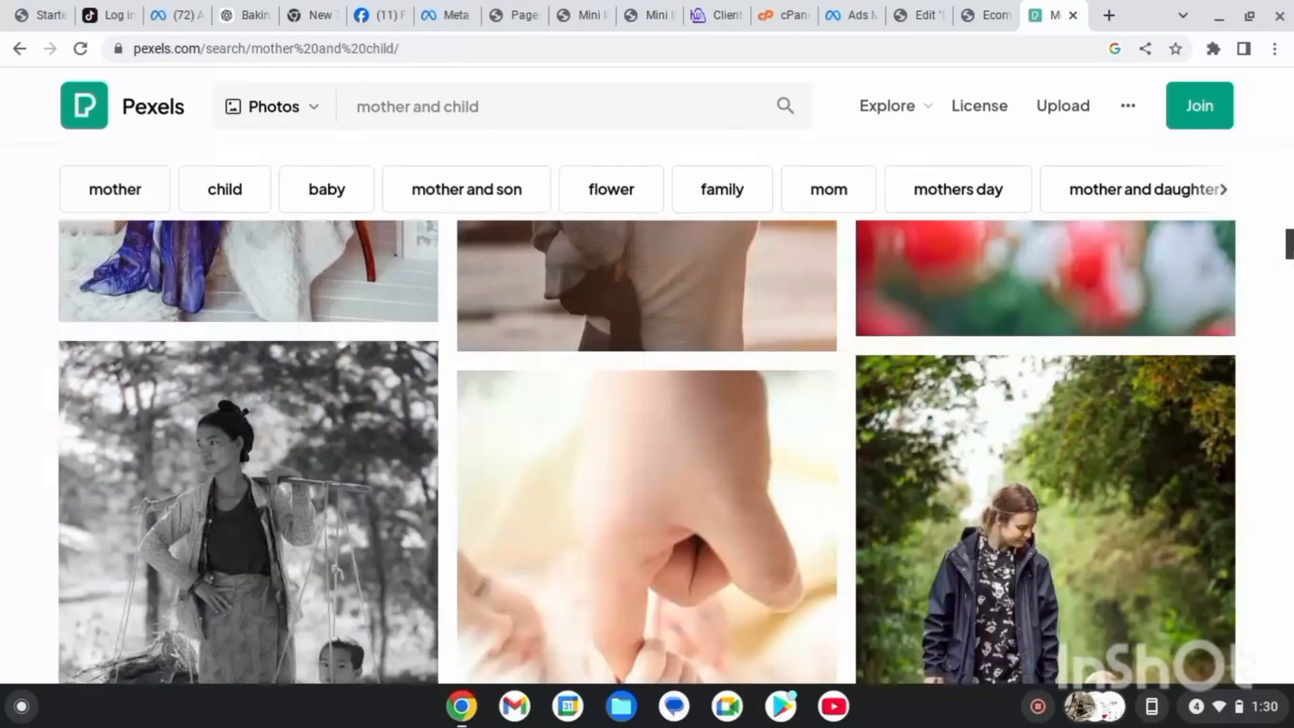
scroll(647, 451, down, 5)
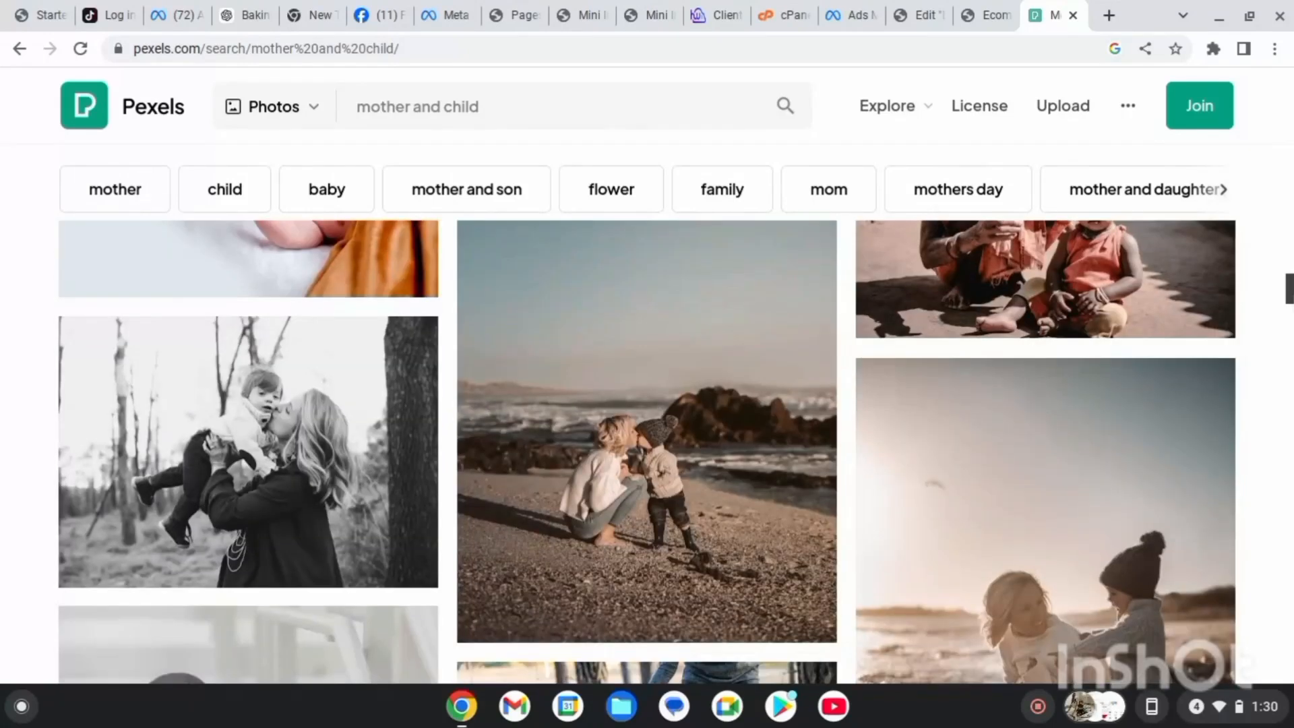
scroll(647, 451, down, 8)
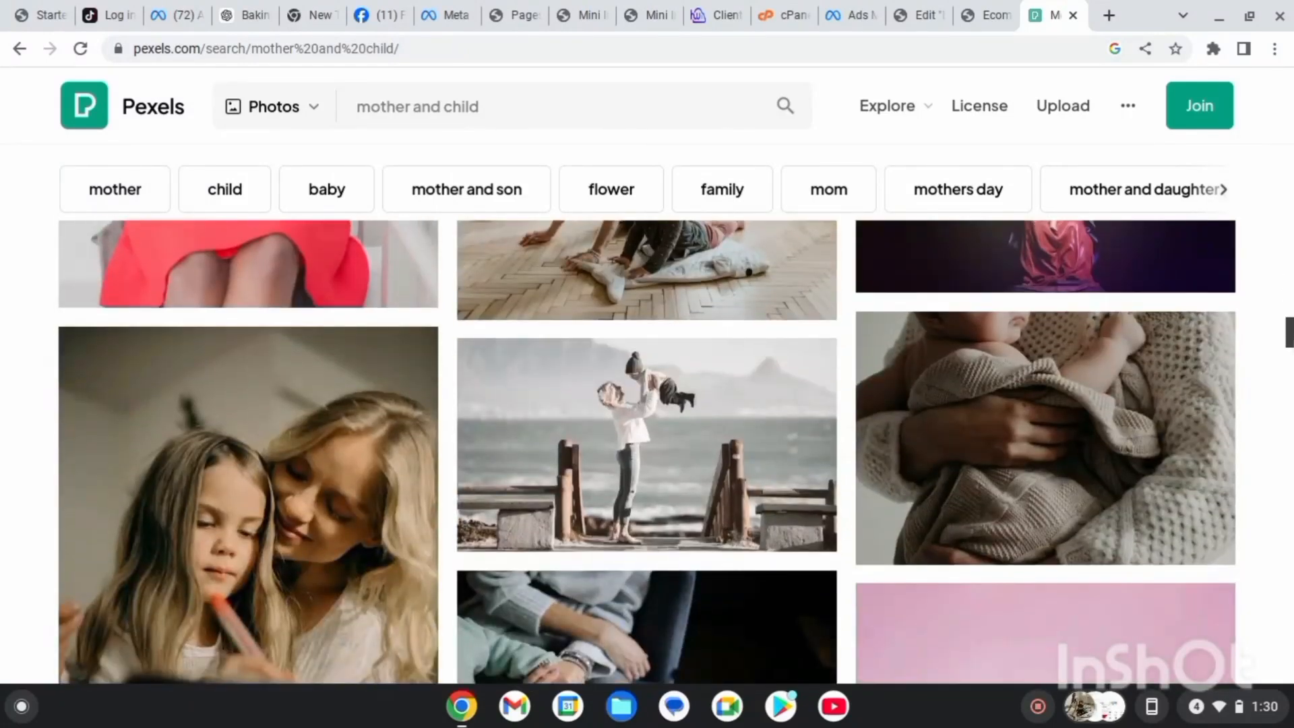
scroll(839, 389, down, 15)
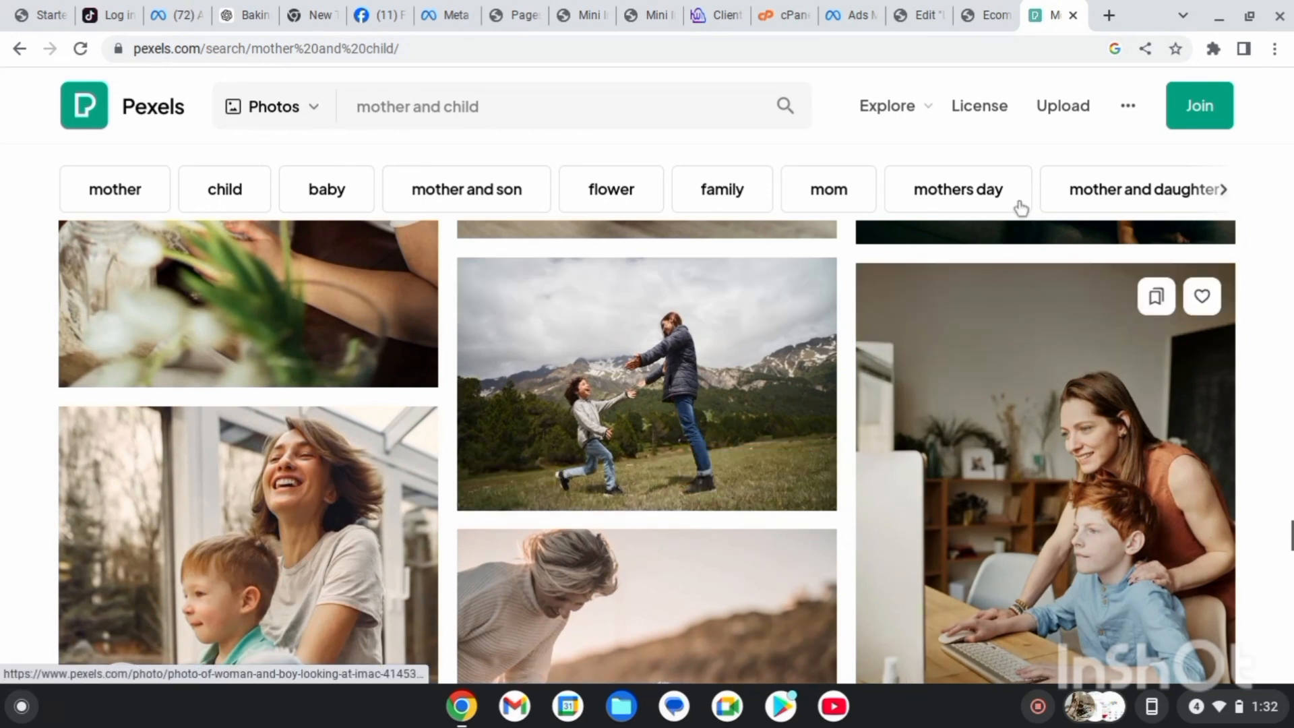
click(987, 15)
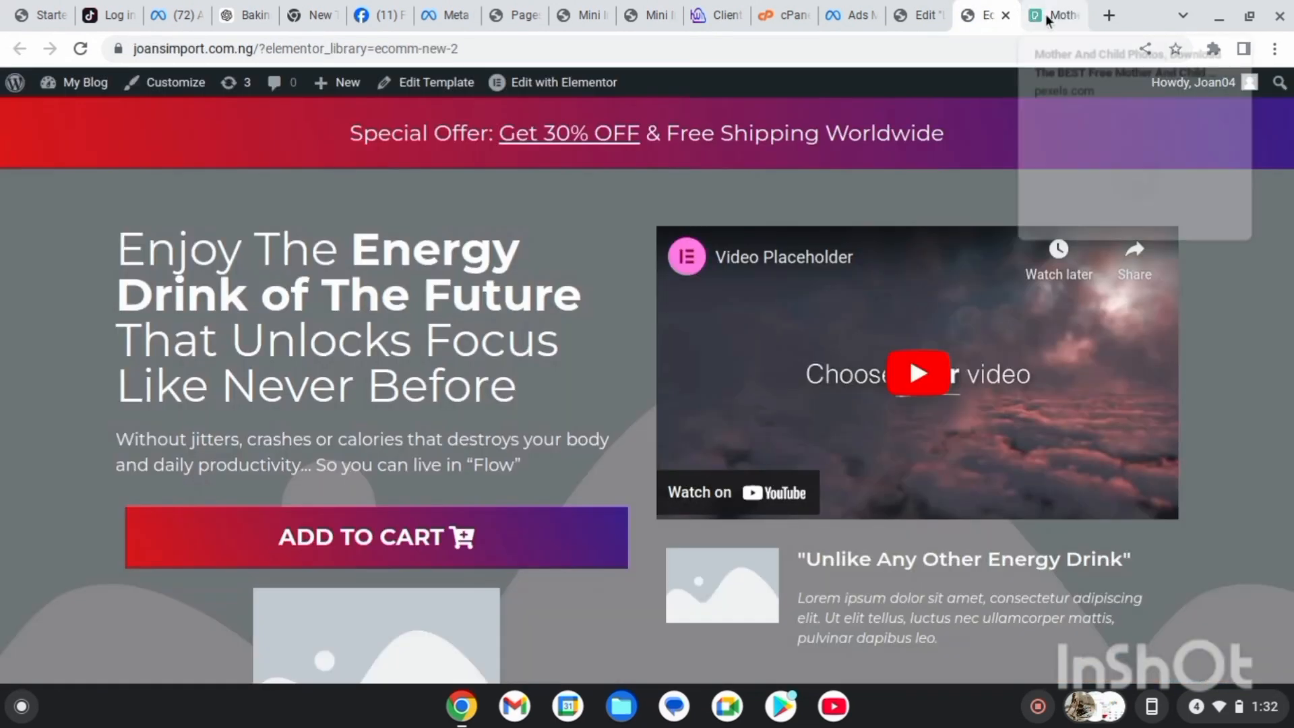
- Back in the page editor, upload the downloaded Pexels mother-and-child JPEG from Downloads and use it as the section's background image
click(920, 15)
click(769, 402)
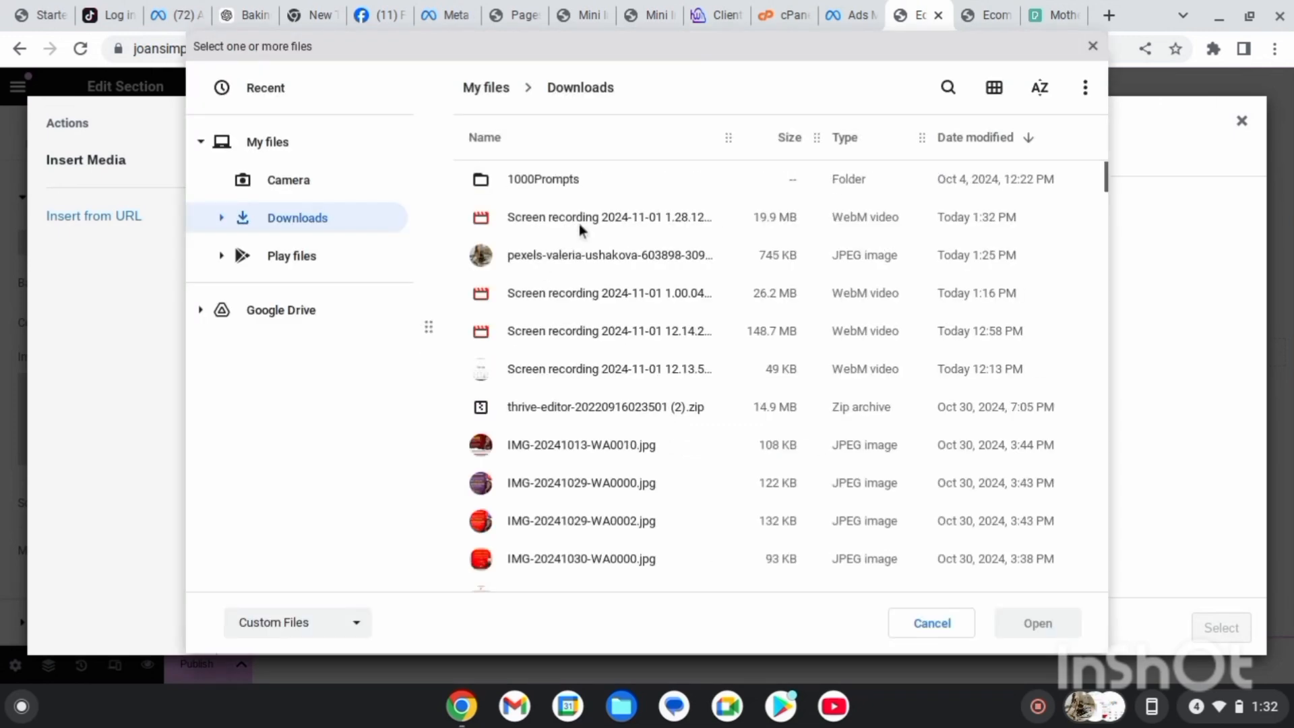
click(597, 256)
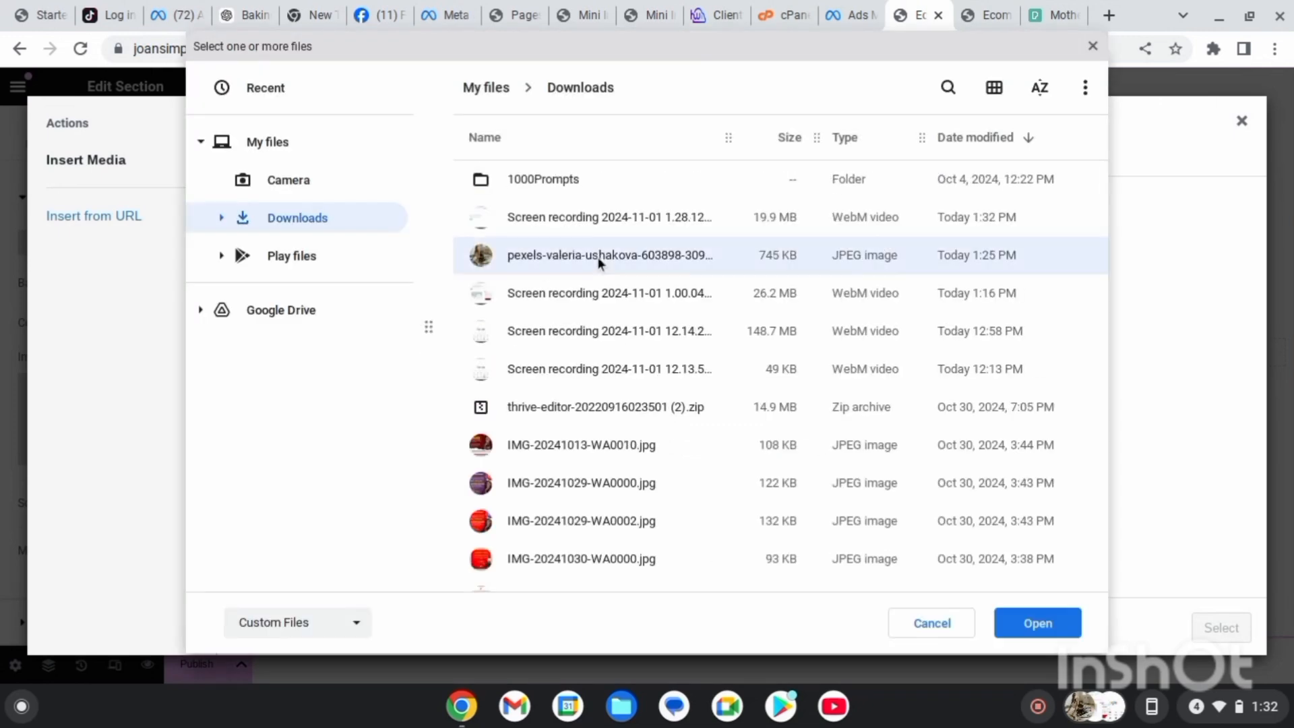
click(1036, 623)
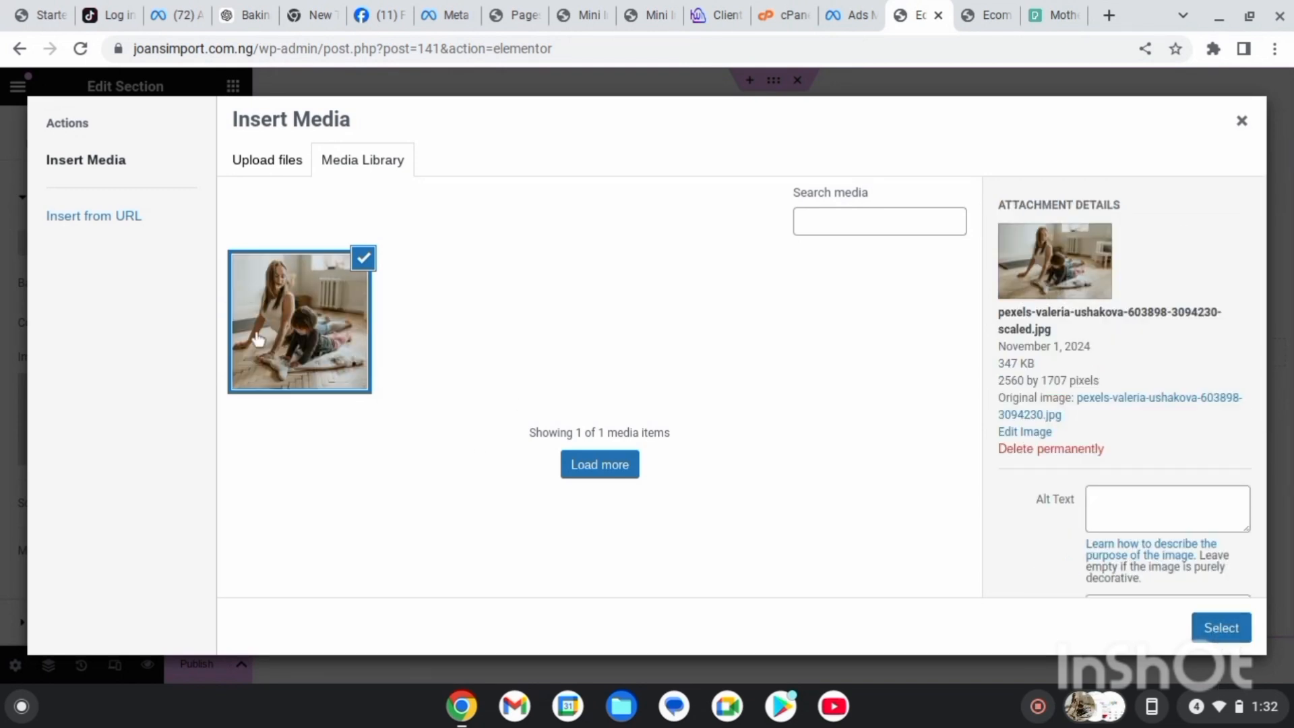
click(1221, 627)
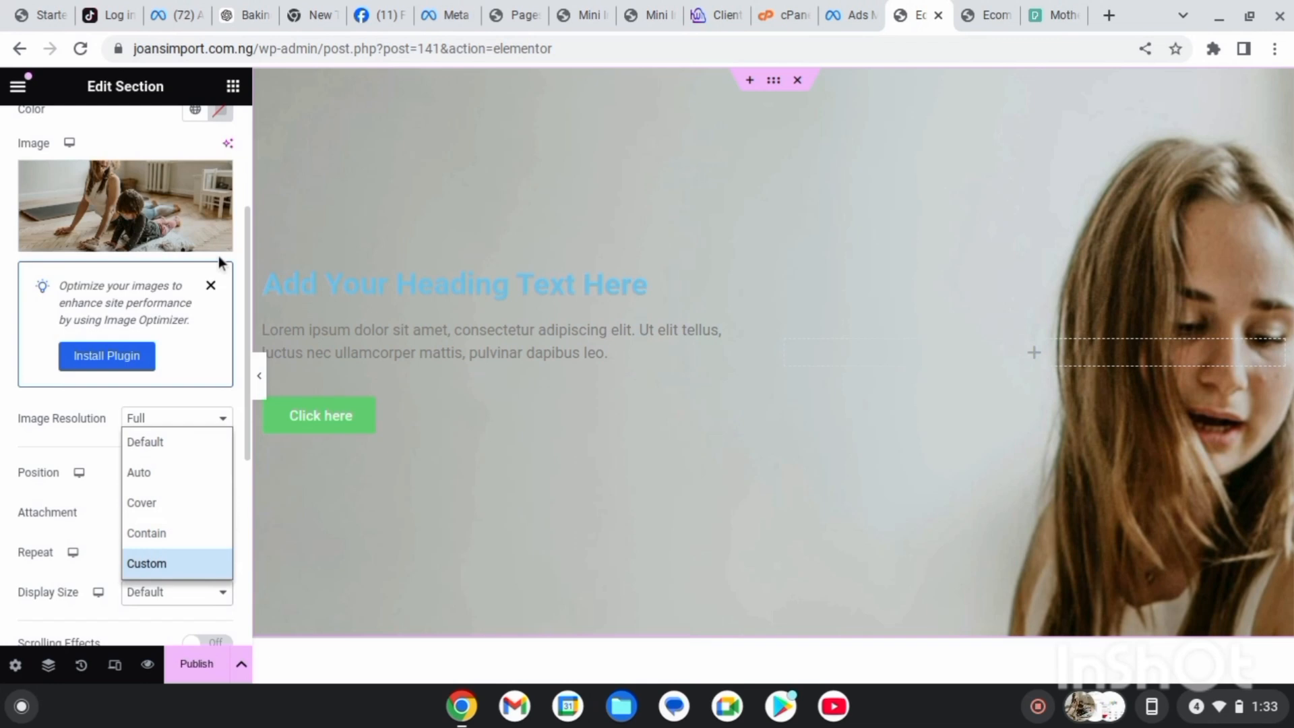
- Set the section background image's display size to Cover
click(202, 372)
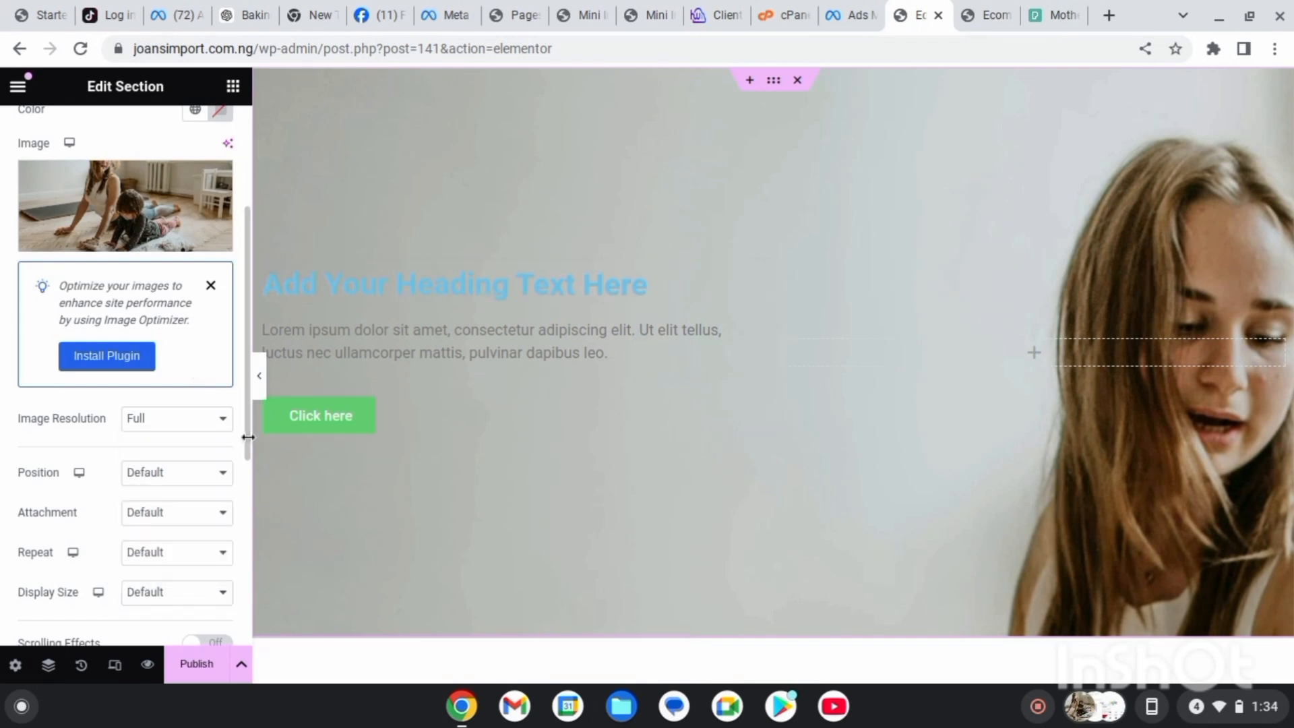
drag(245, 427, 242, 473)
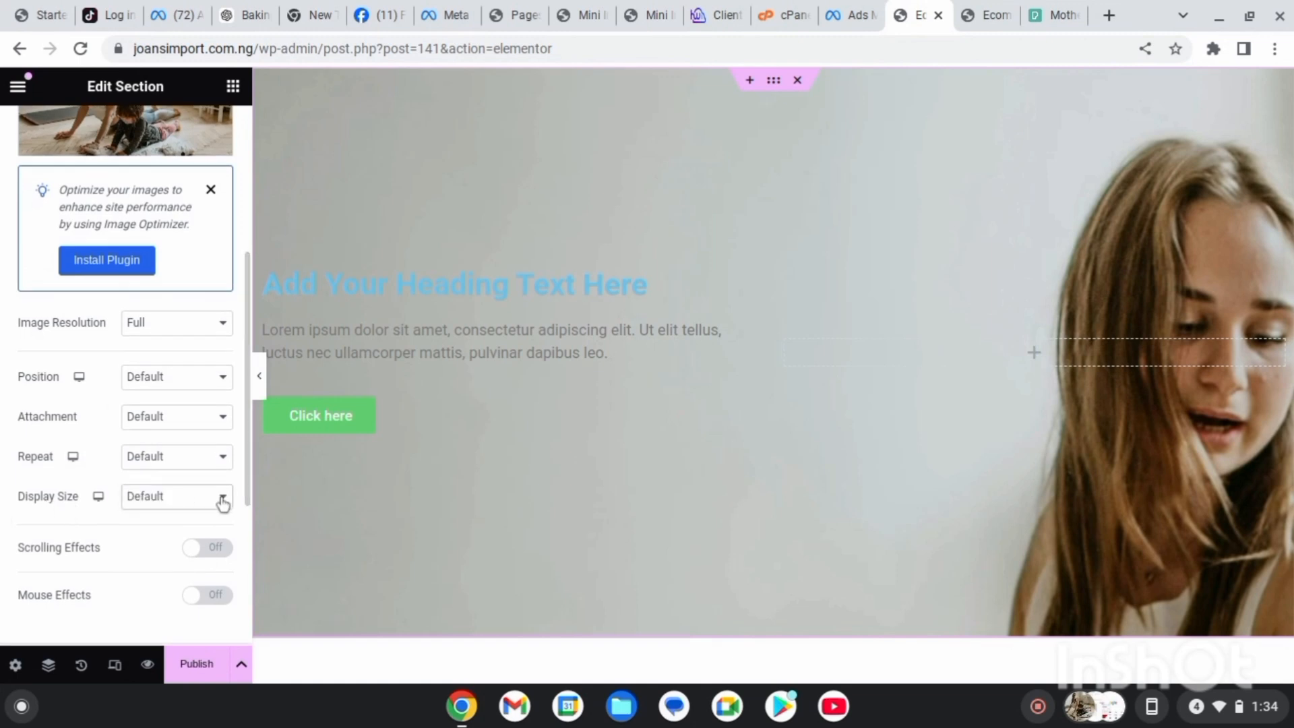
click(221, 498)
click(188, 585)
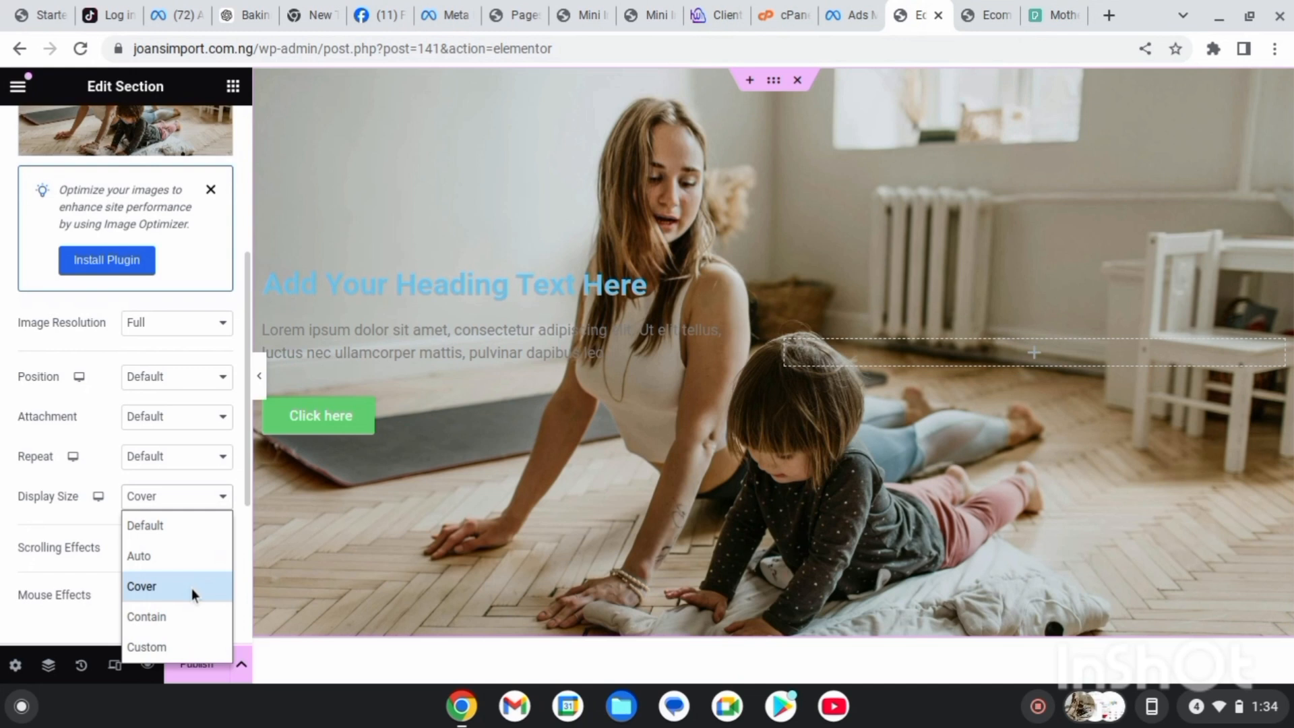
click(191, 587)
- Set the section background image's position to Center Center
scroll(103, 248, down, 2)
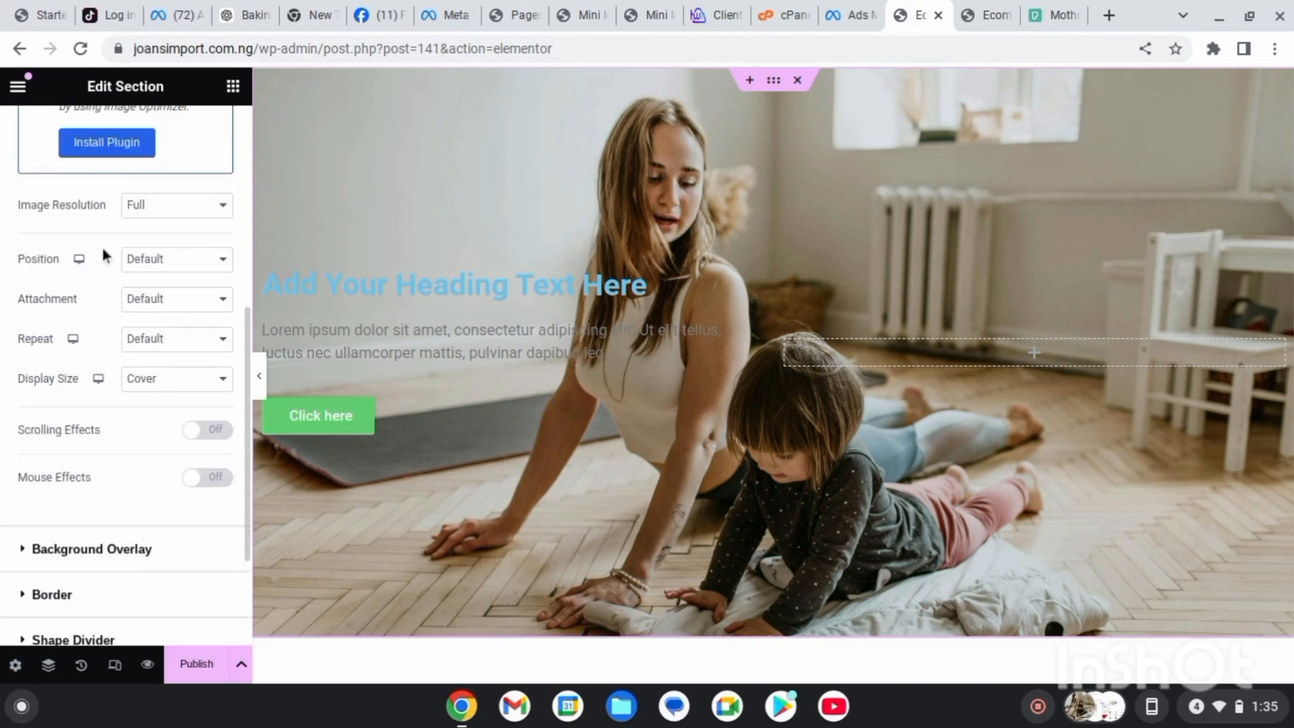
click(136, 267)
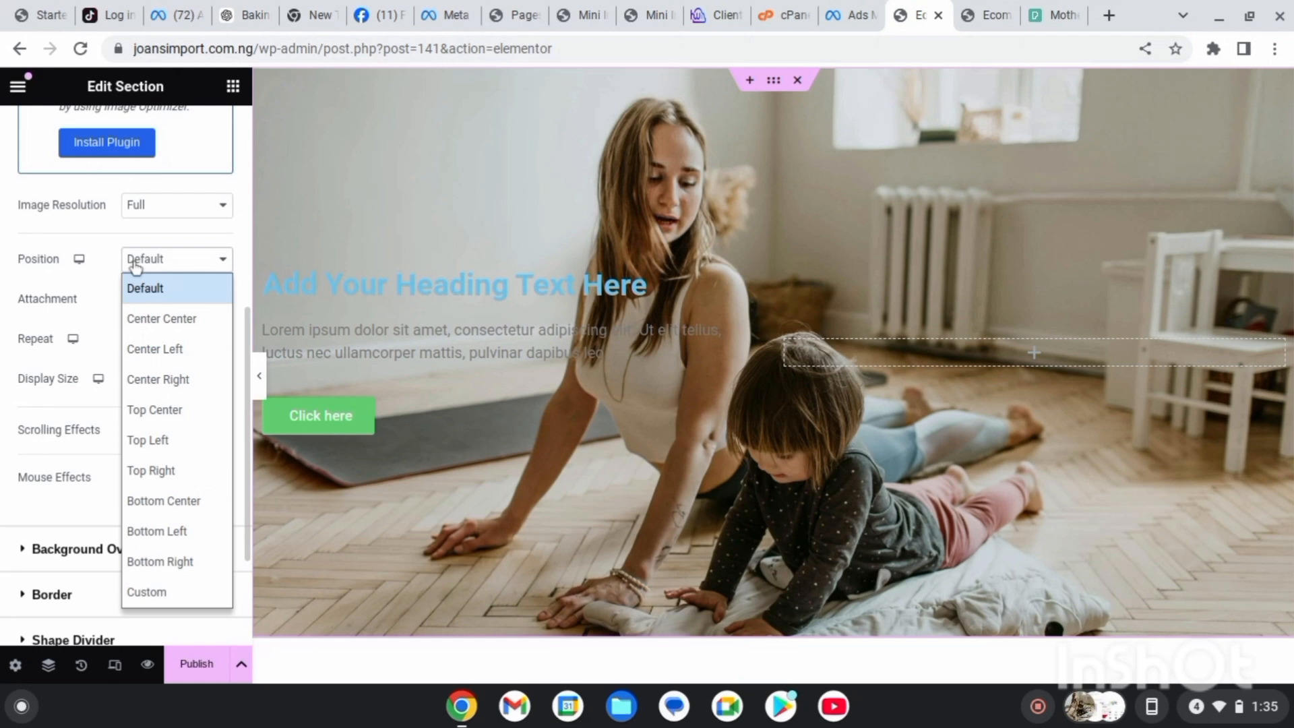
click(188, 314)
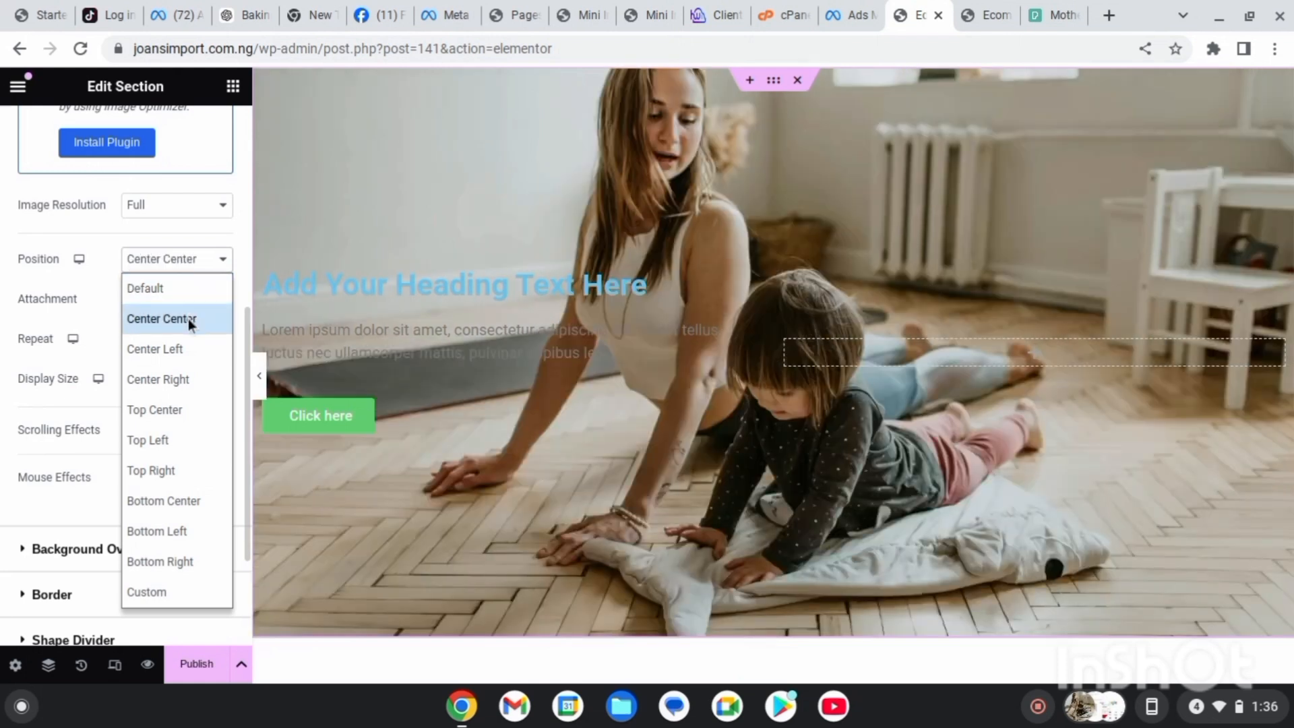
click(188, 318)
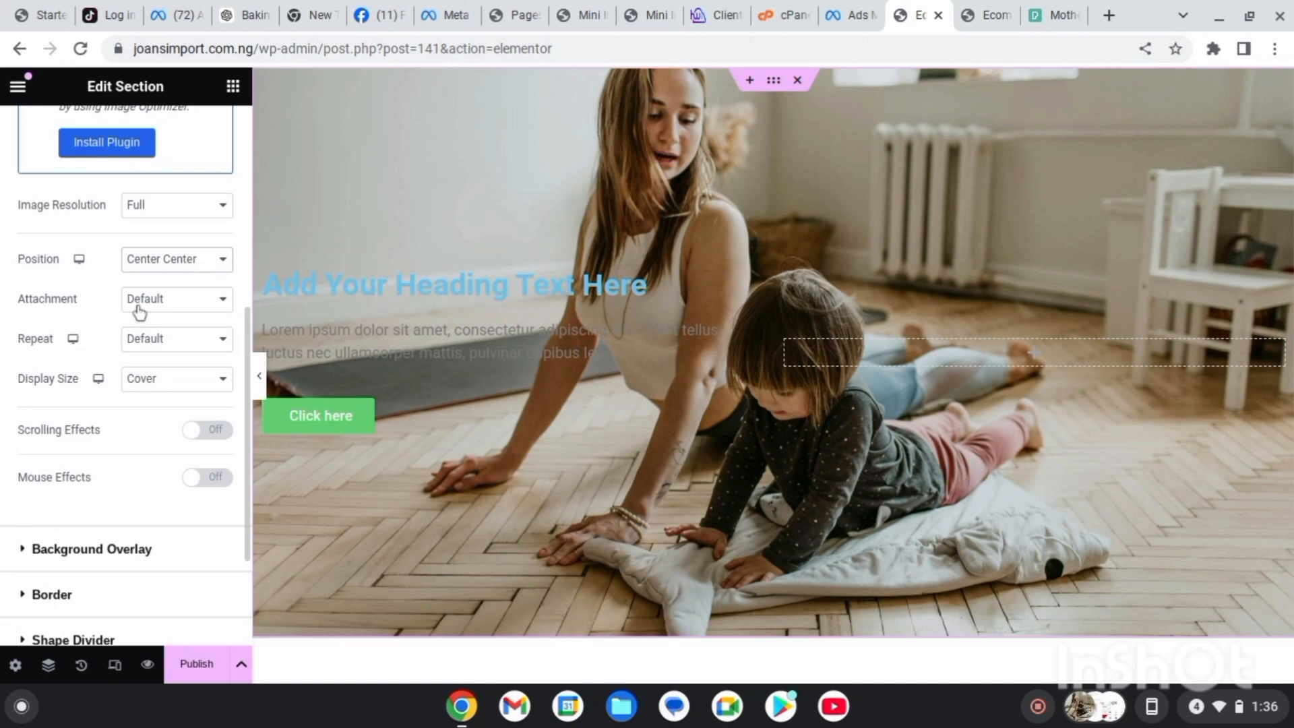
- Try a custom position for the section's background image by adjusting its Y position
click(166, 260)
click(161, 604)
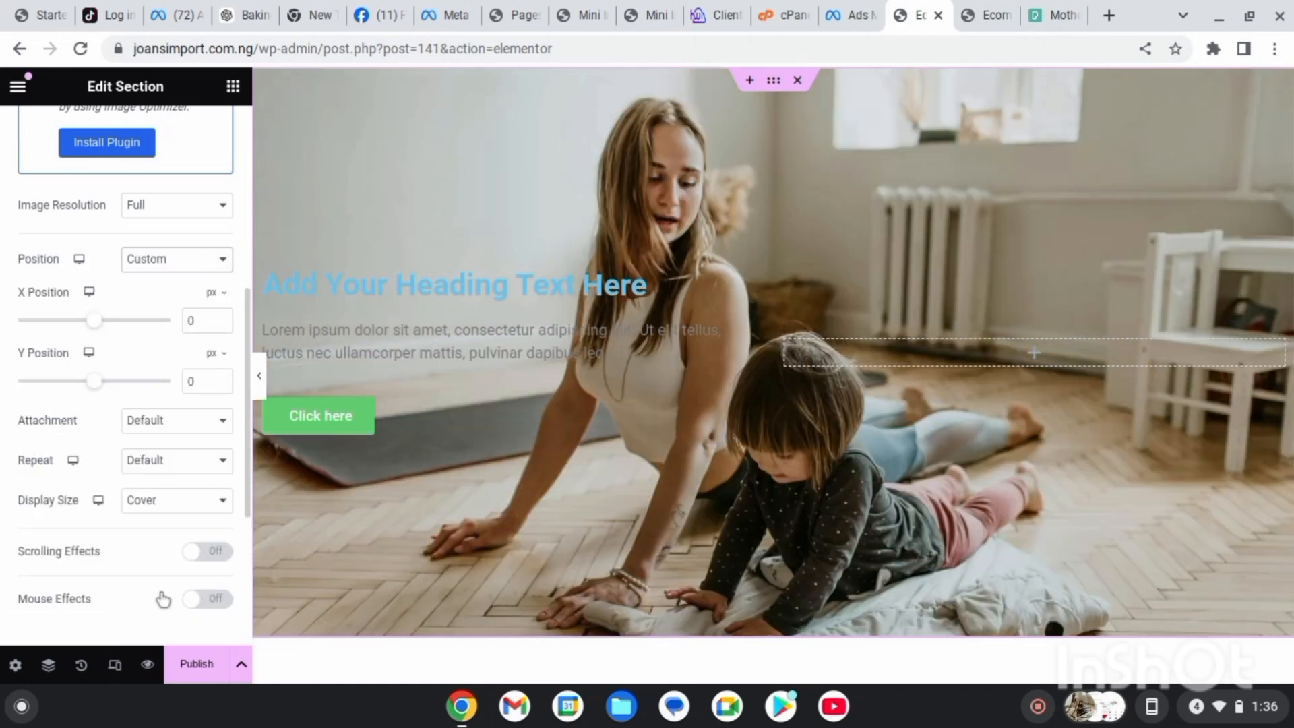
drag(104, 390, 84, 386)
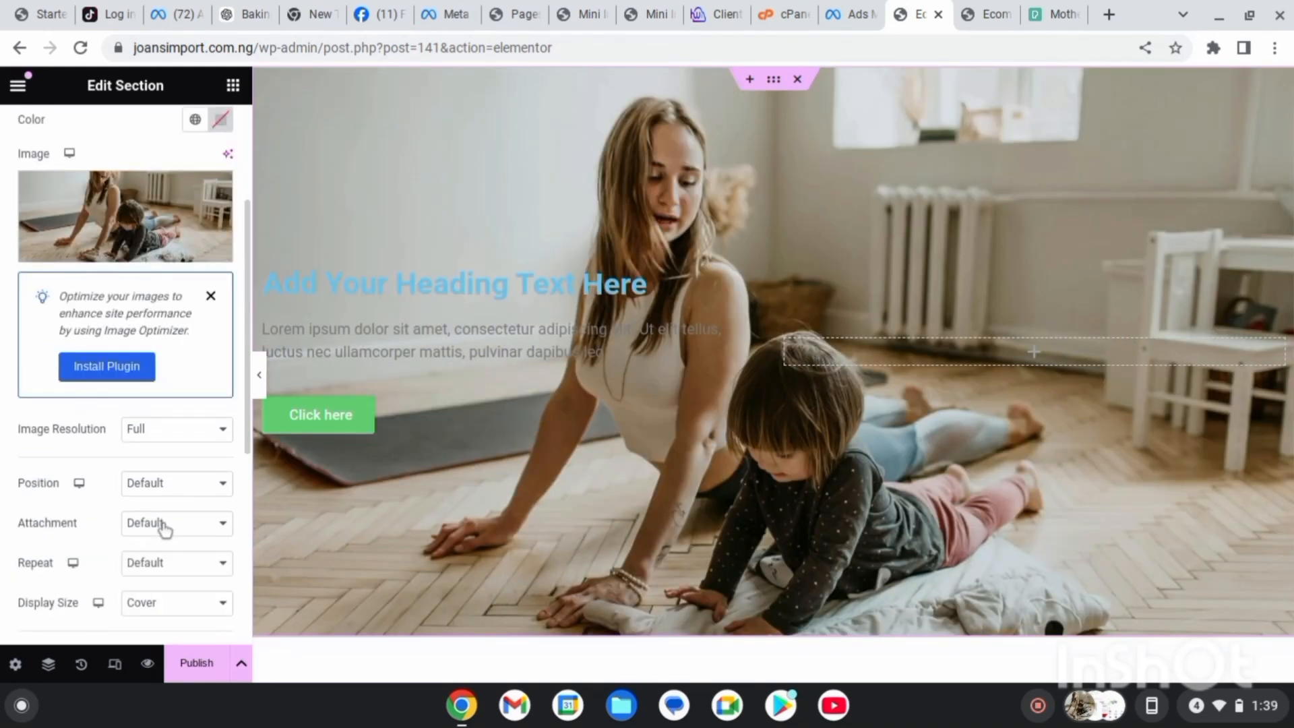
- Set the section background image's attachment to Fixed
click(164, 525)
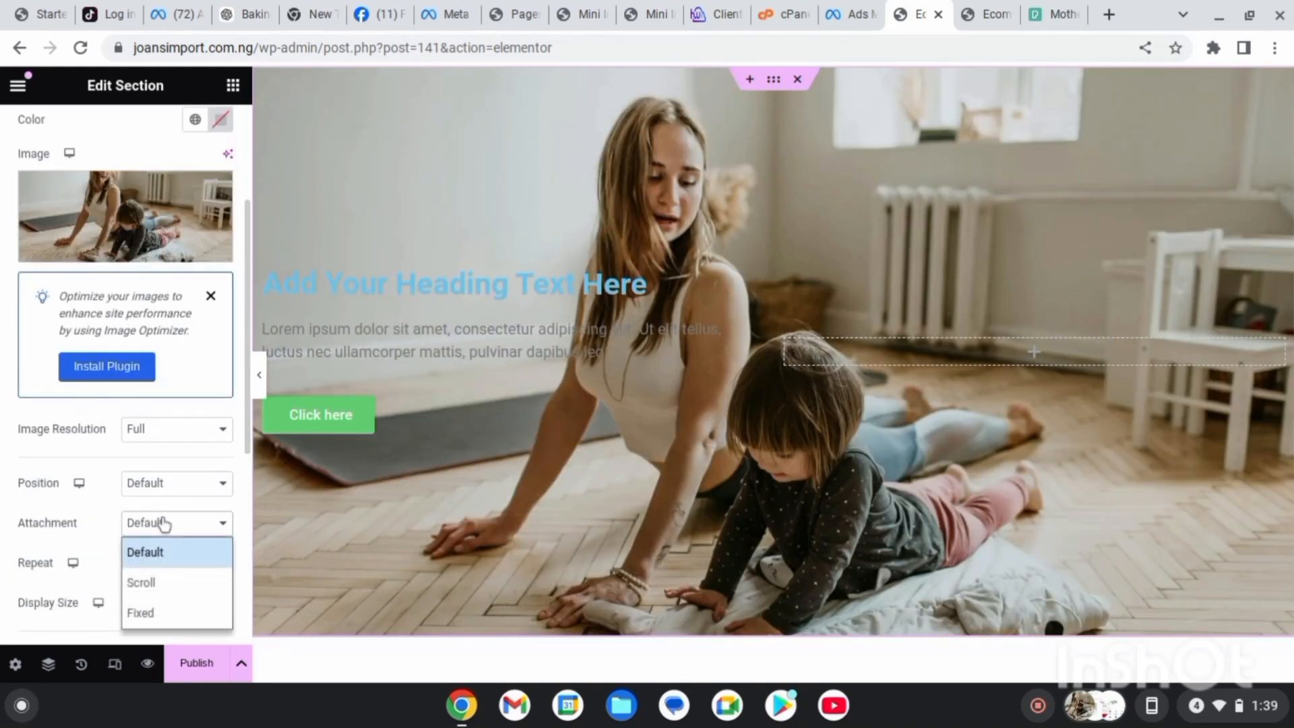
click(177, 612)
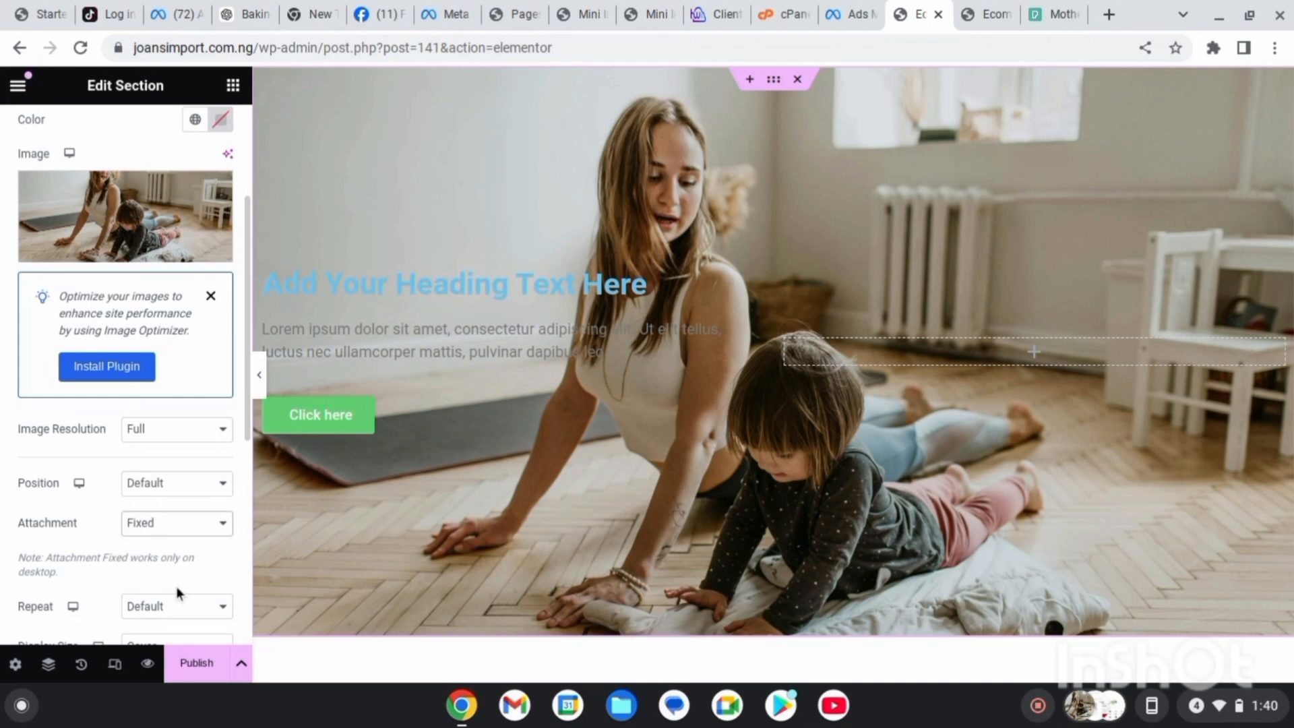
- Replace the hero heading's title with "Unlock Your Child's Potential with the Power of Physical Activity" and publish the page
click(383, 295)
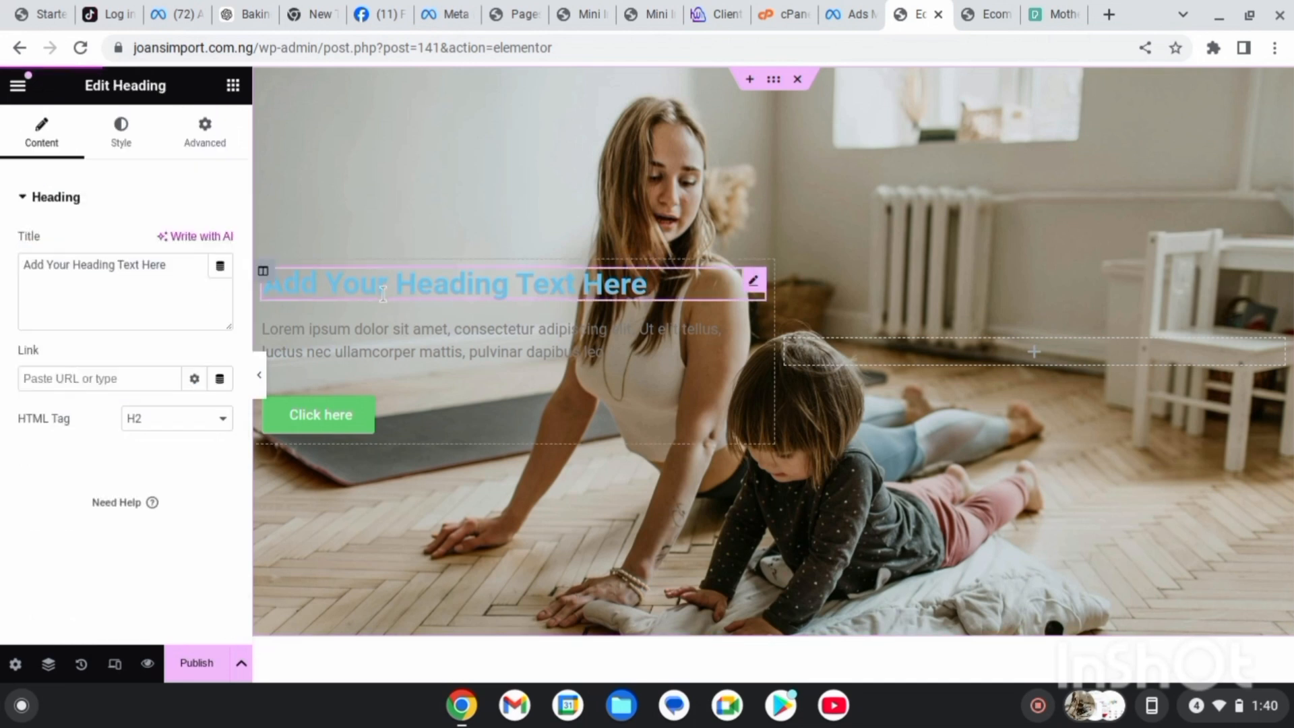
click(394, 289)
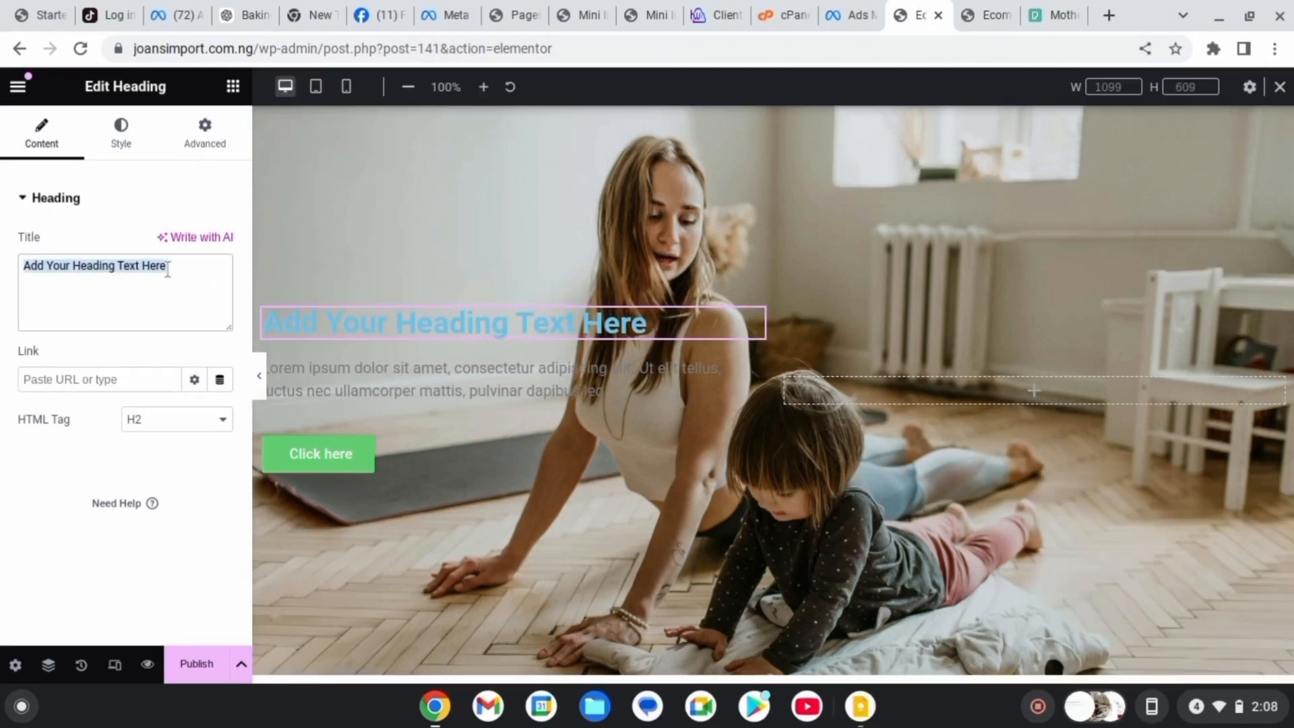
text(Fun)
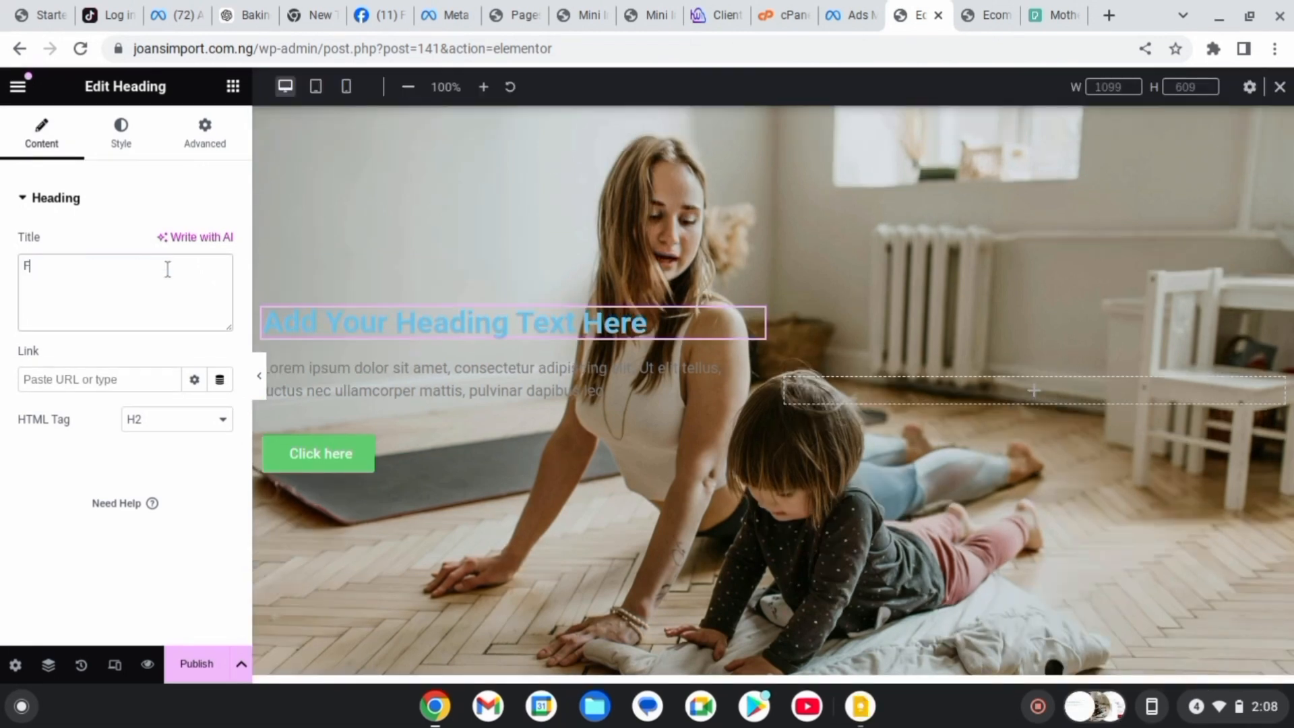
text( and)
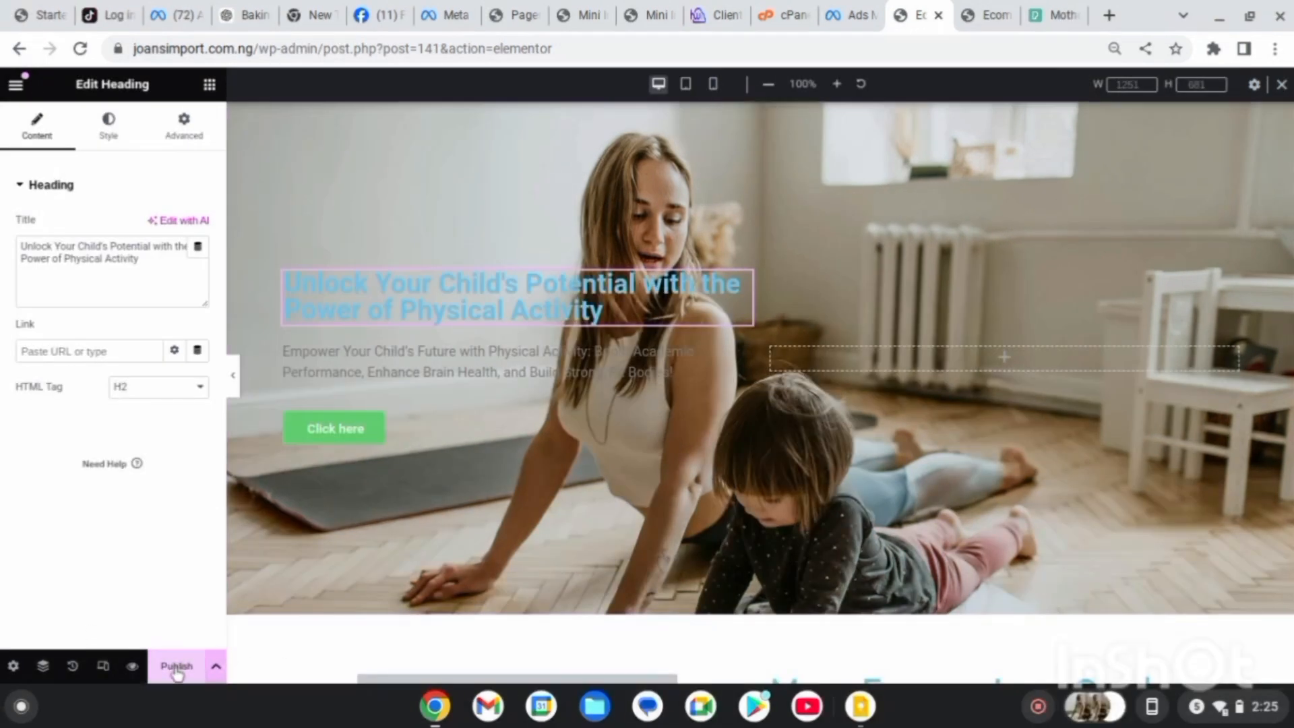
click(176, 668)
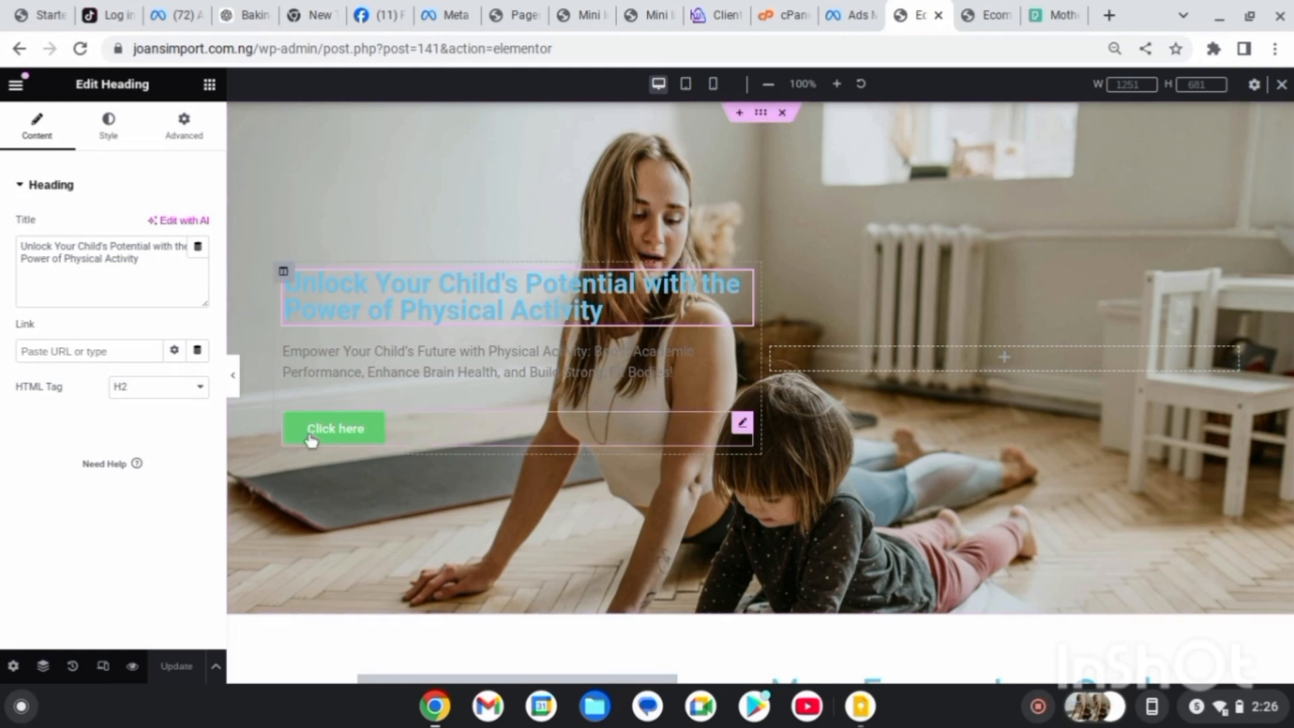
- Change the hero button's text to "Get Yours Now"
click(404, 431)
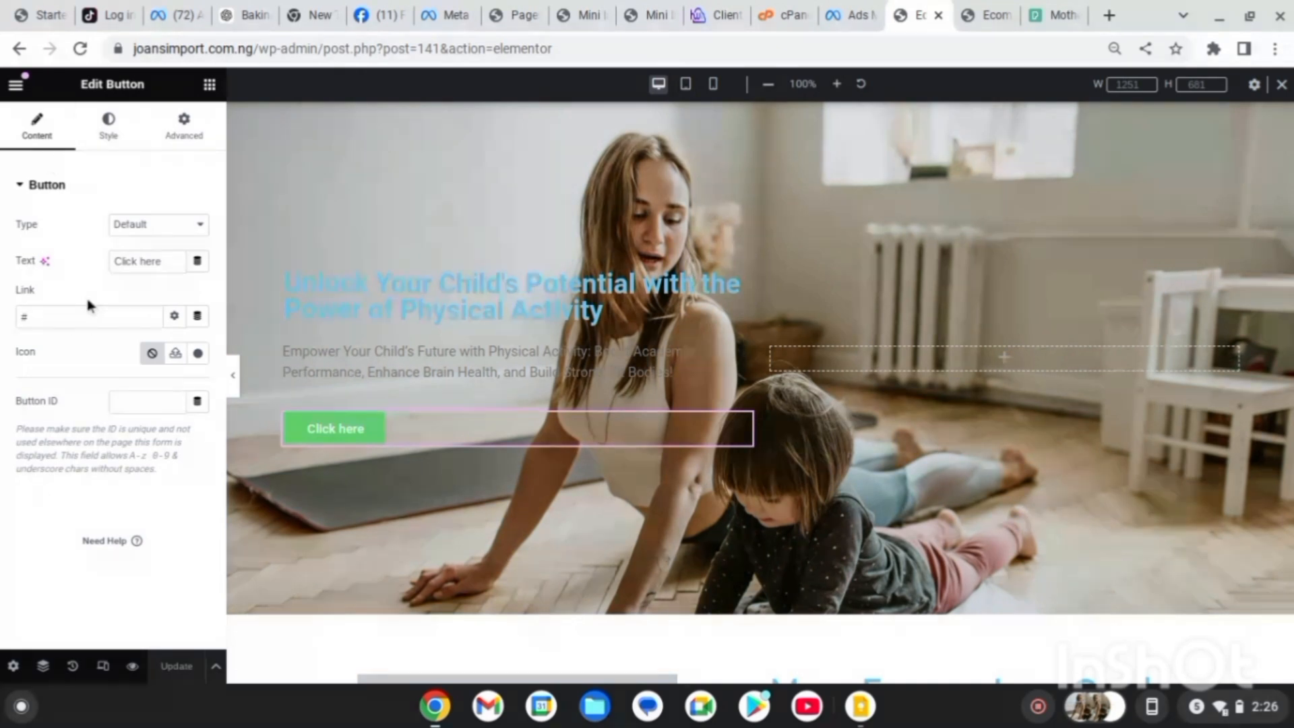
triple_click(162, 268)
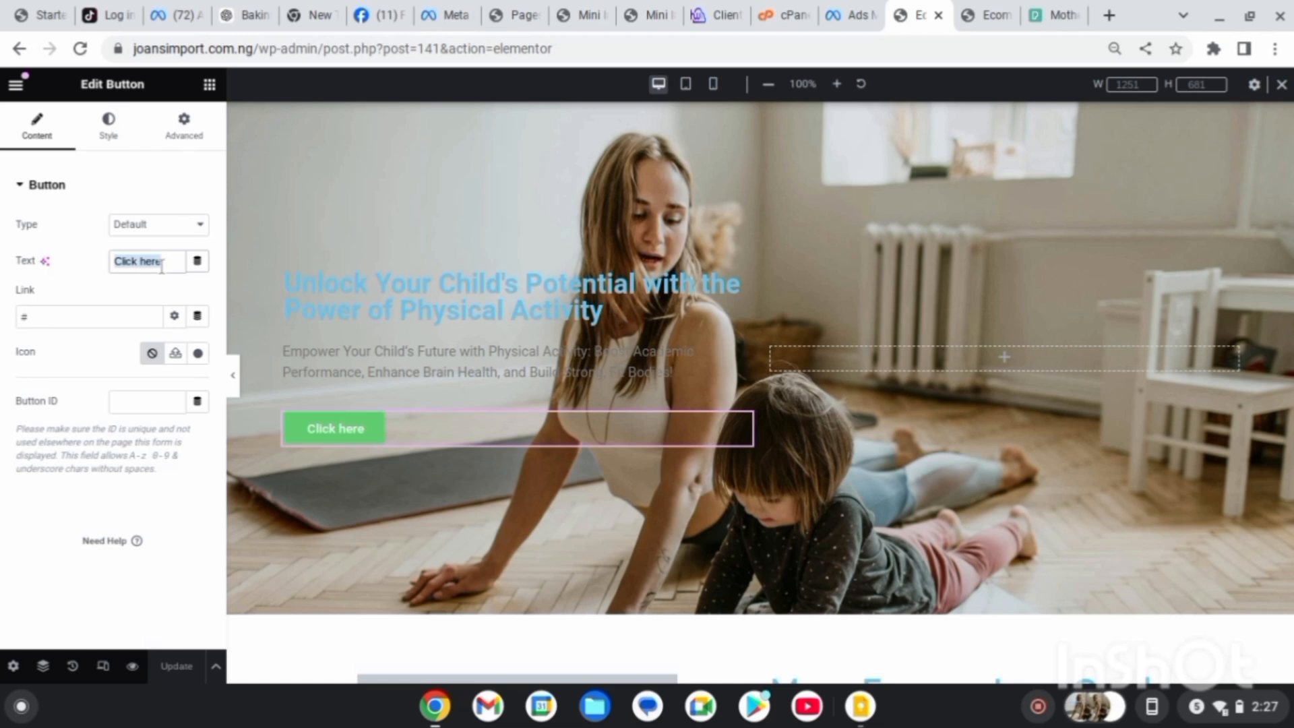
text(Do)
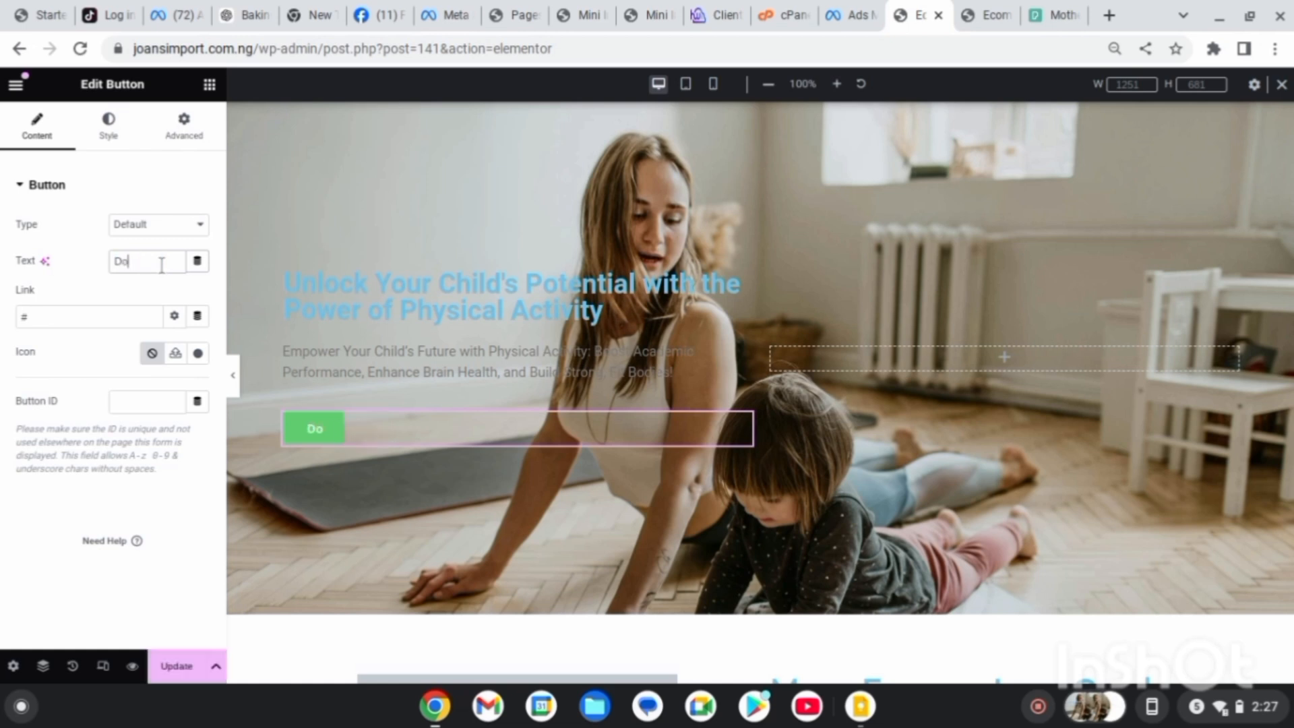
key(BackSpace)
key(BackSpace)
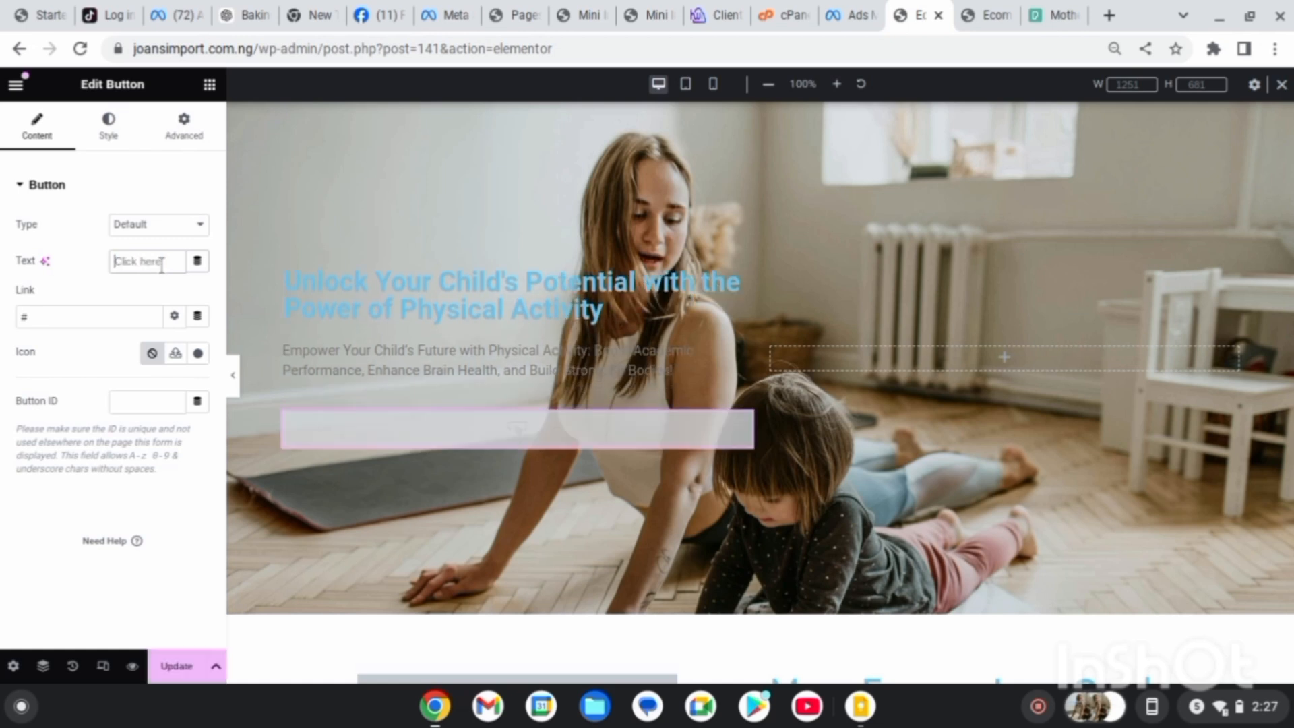
text(Get )
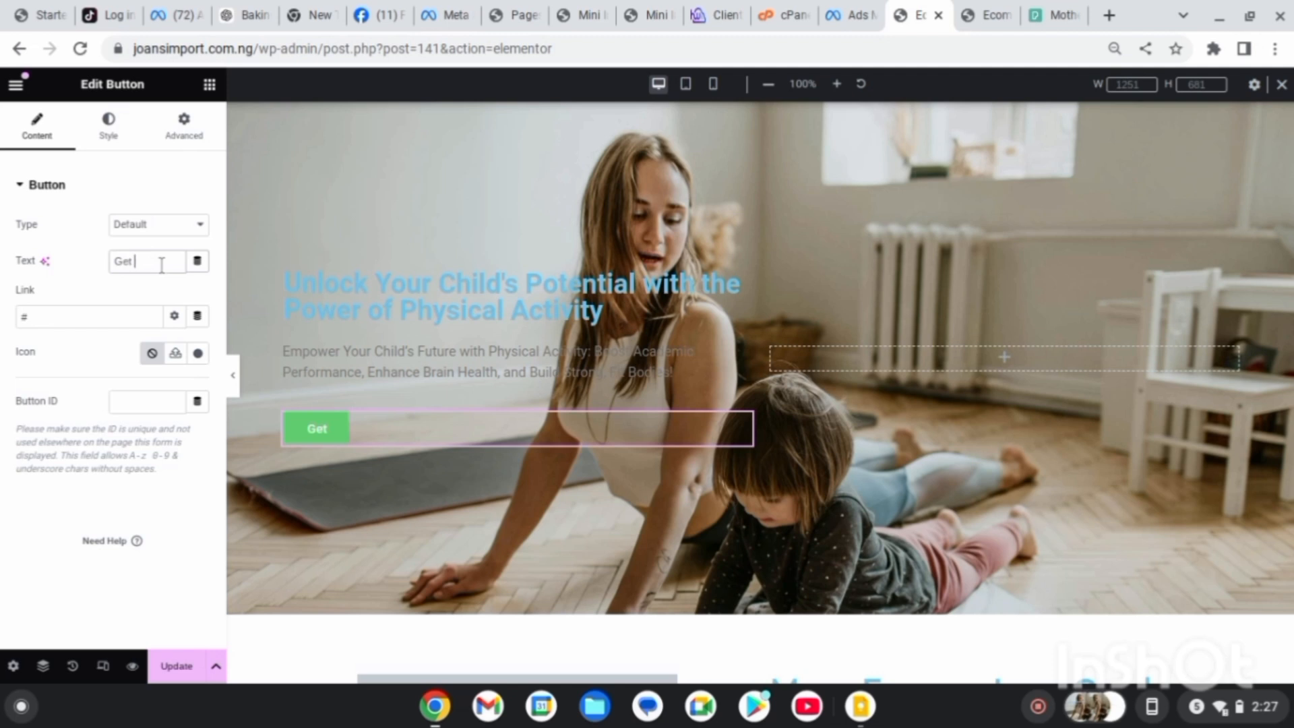
text(Yours Now)
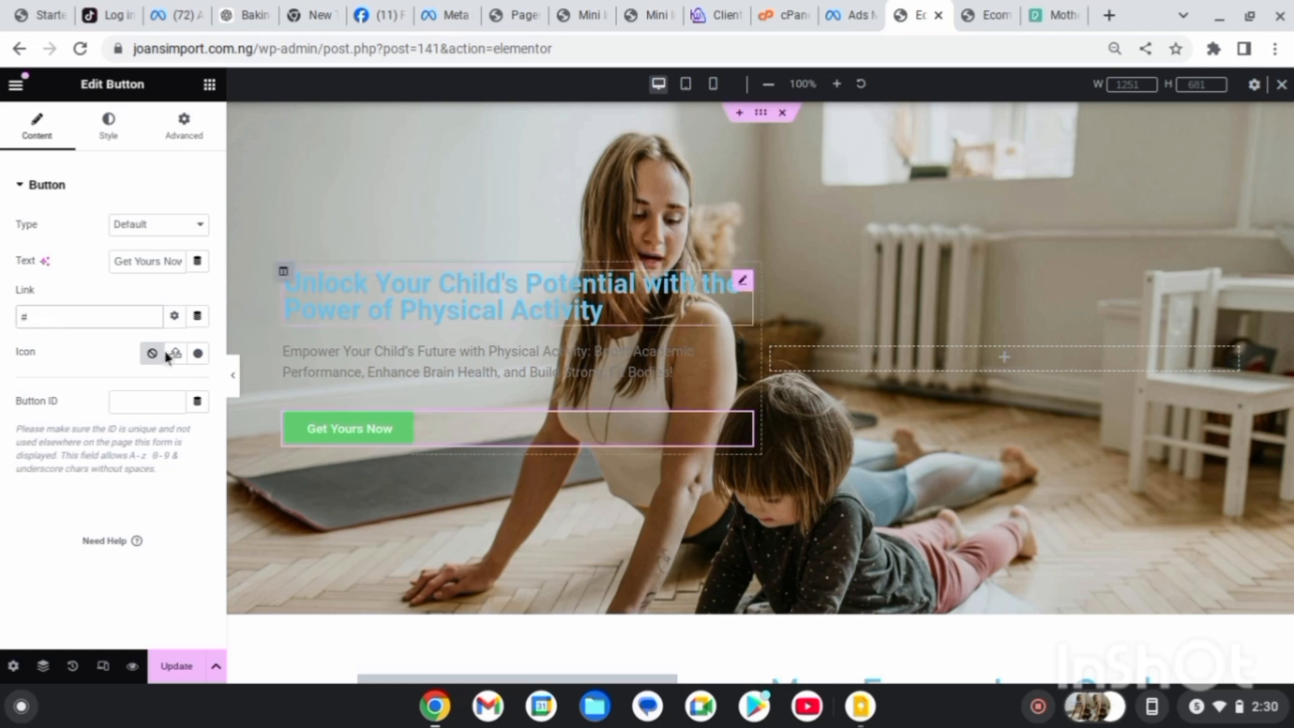
click(54, 318)
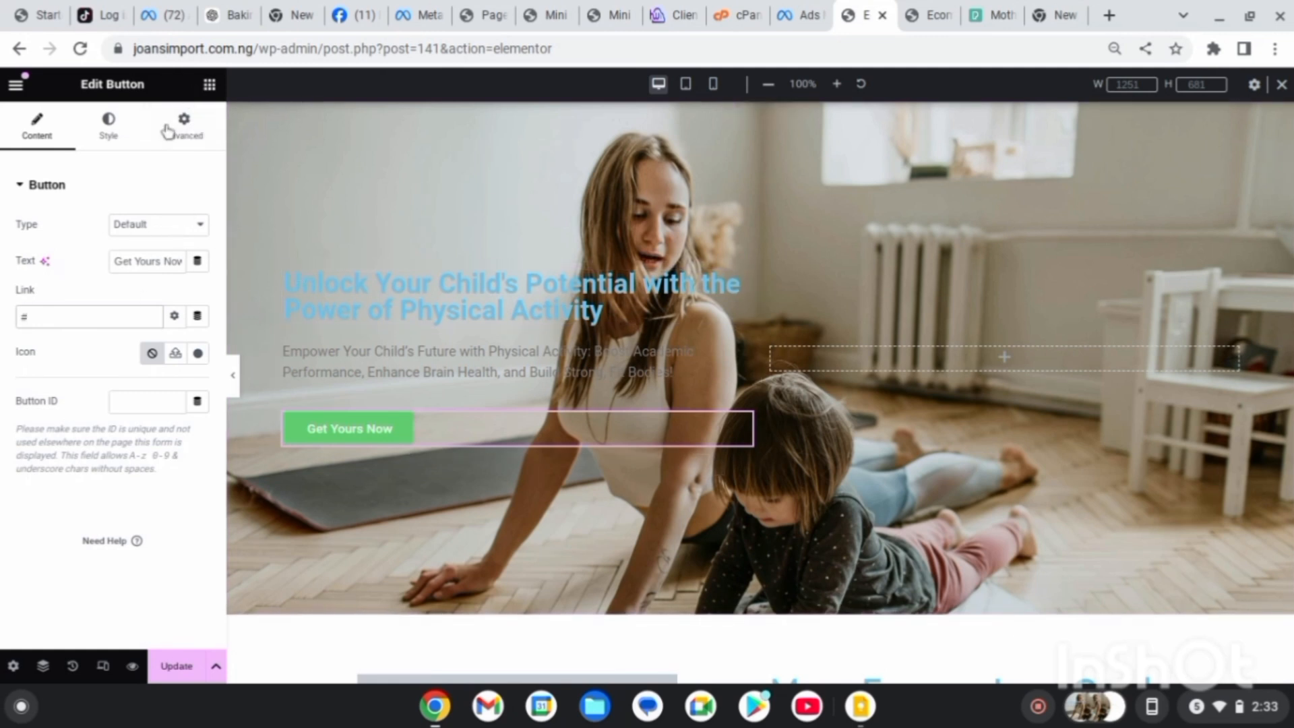
- Set the hero heading's text color to white (#FFFFFF)
click(519, 311)
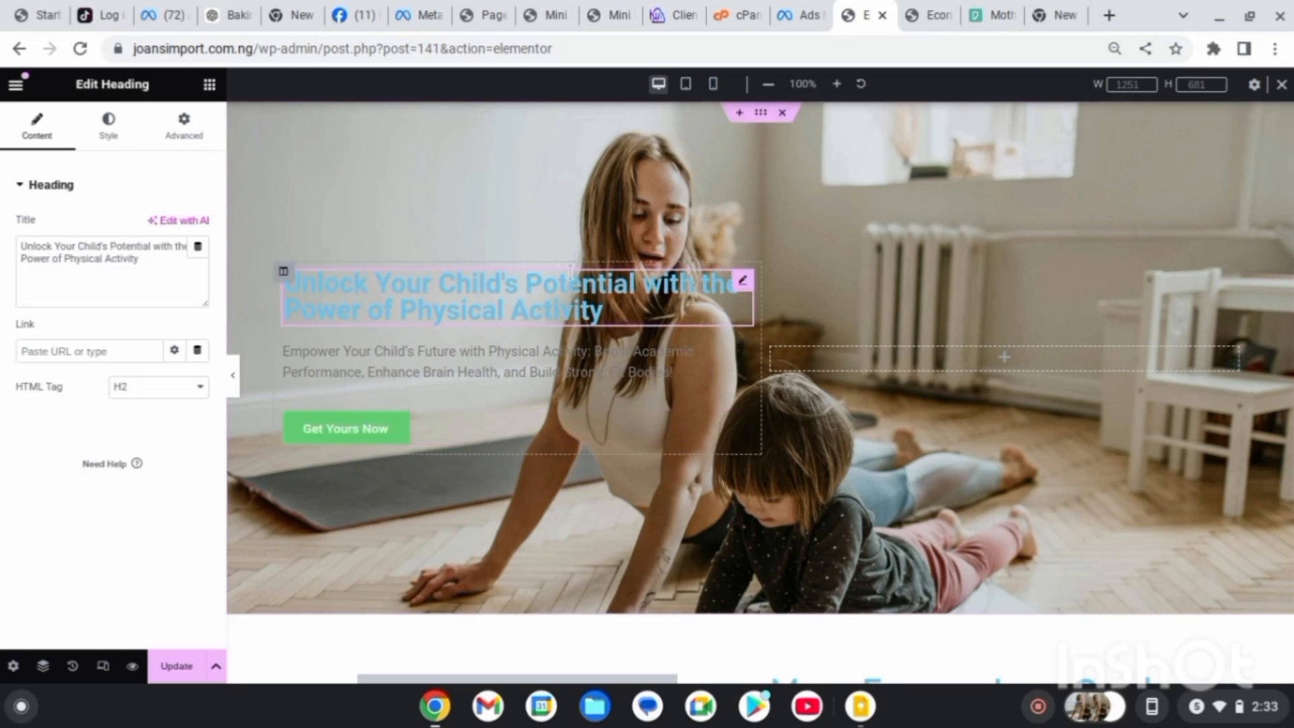
click(105, 142)
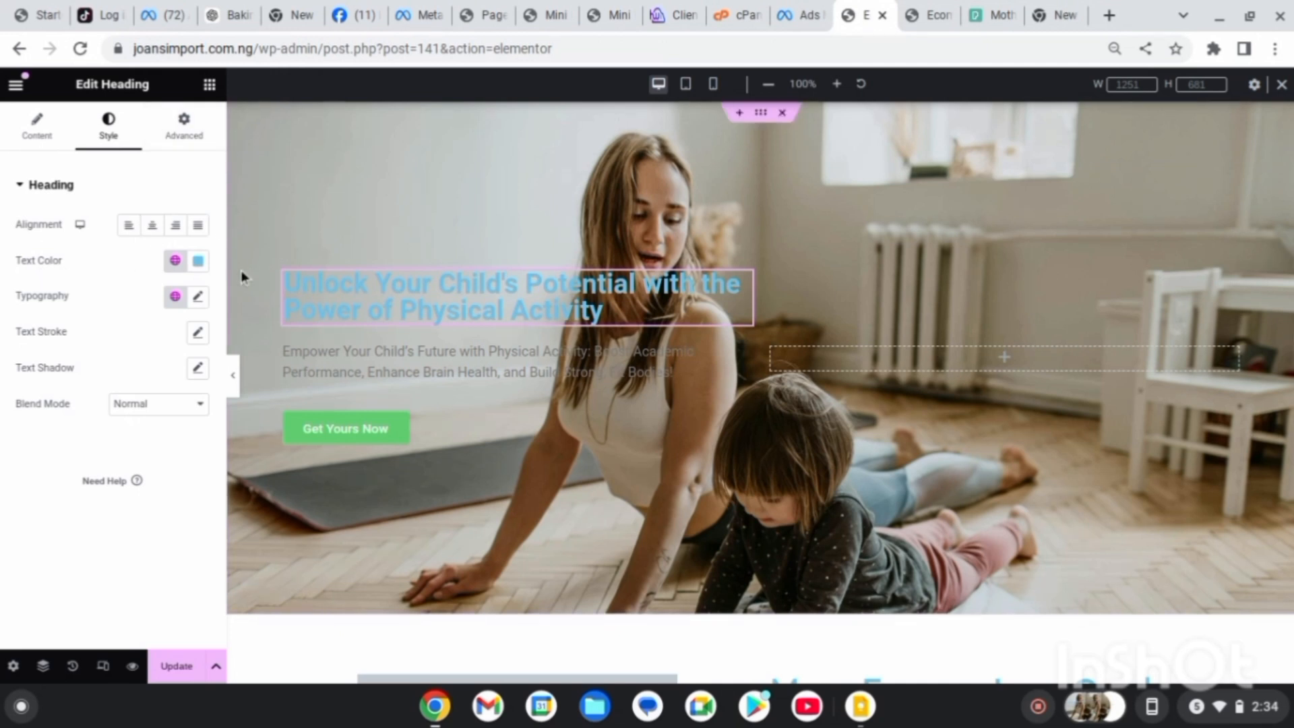
click(199, 265)
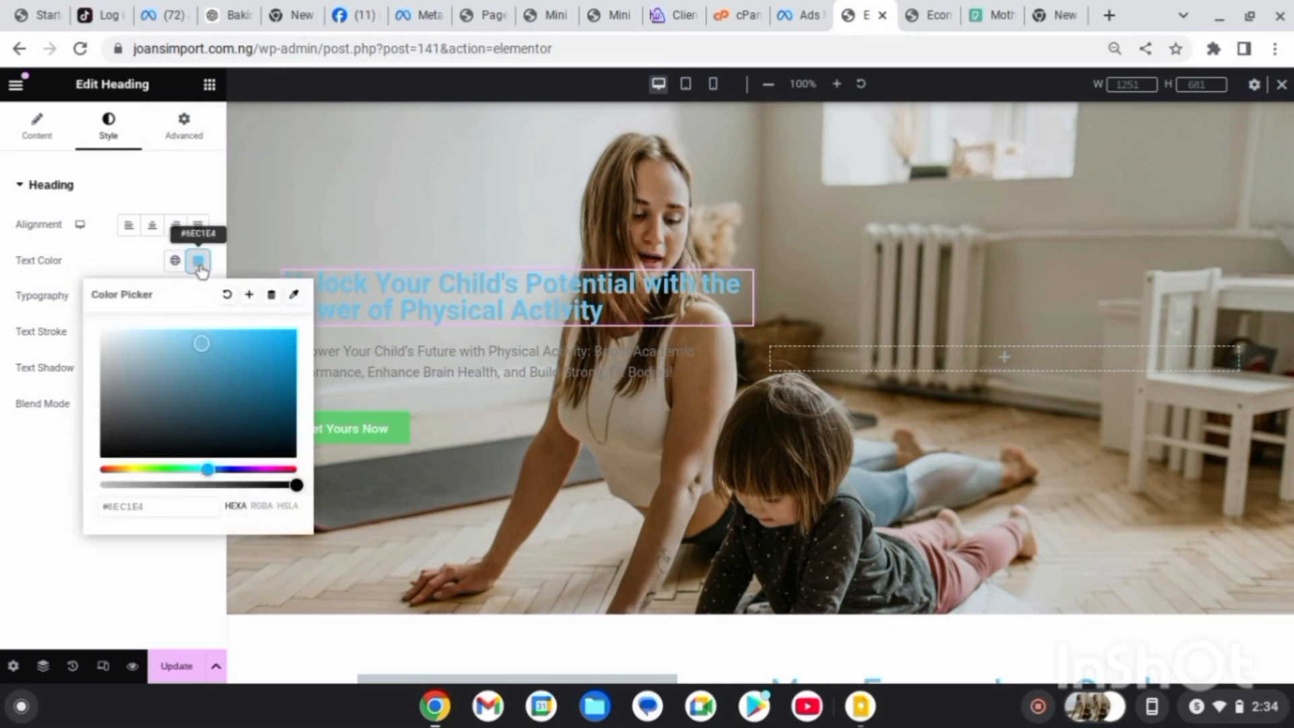
click(197, 340)
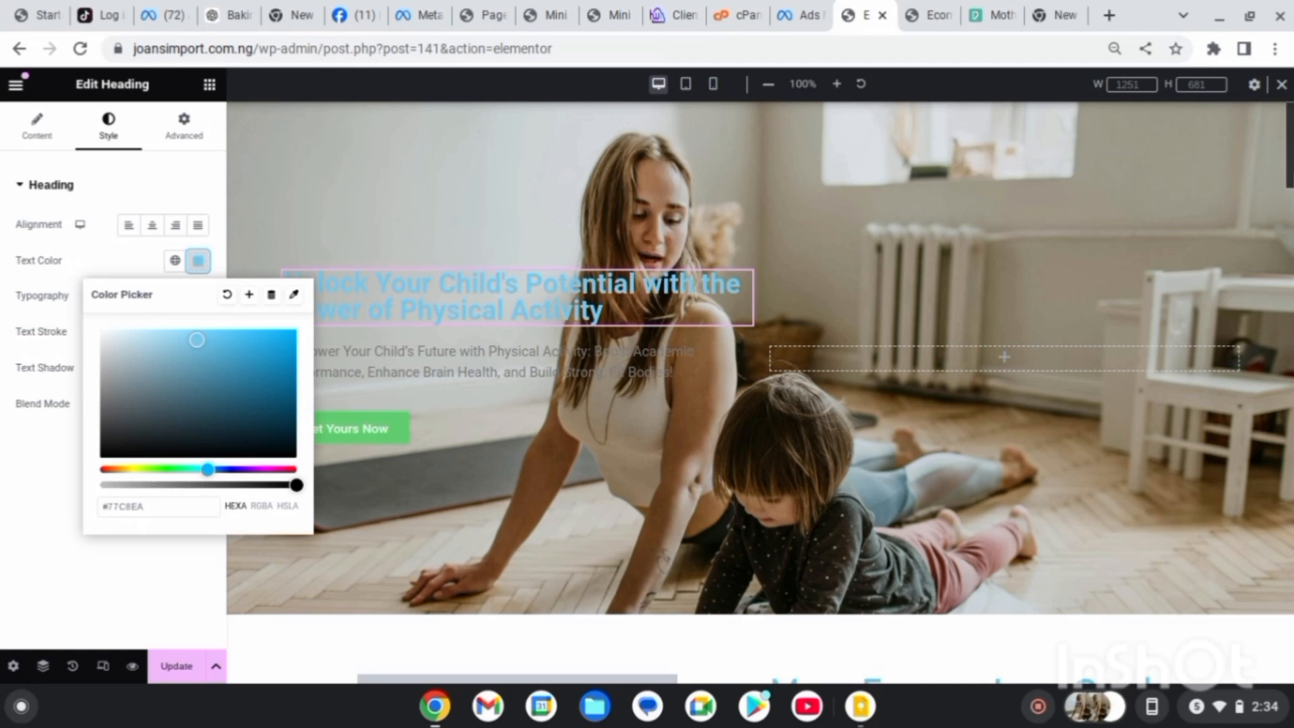
click(106, 333)
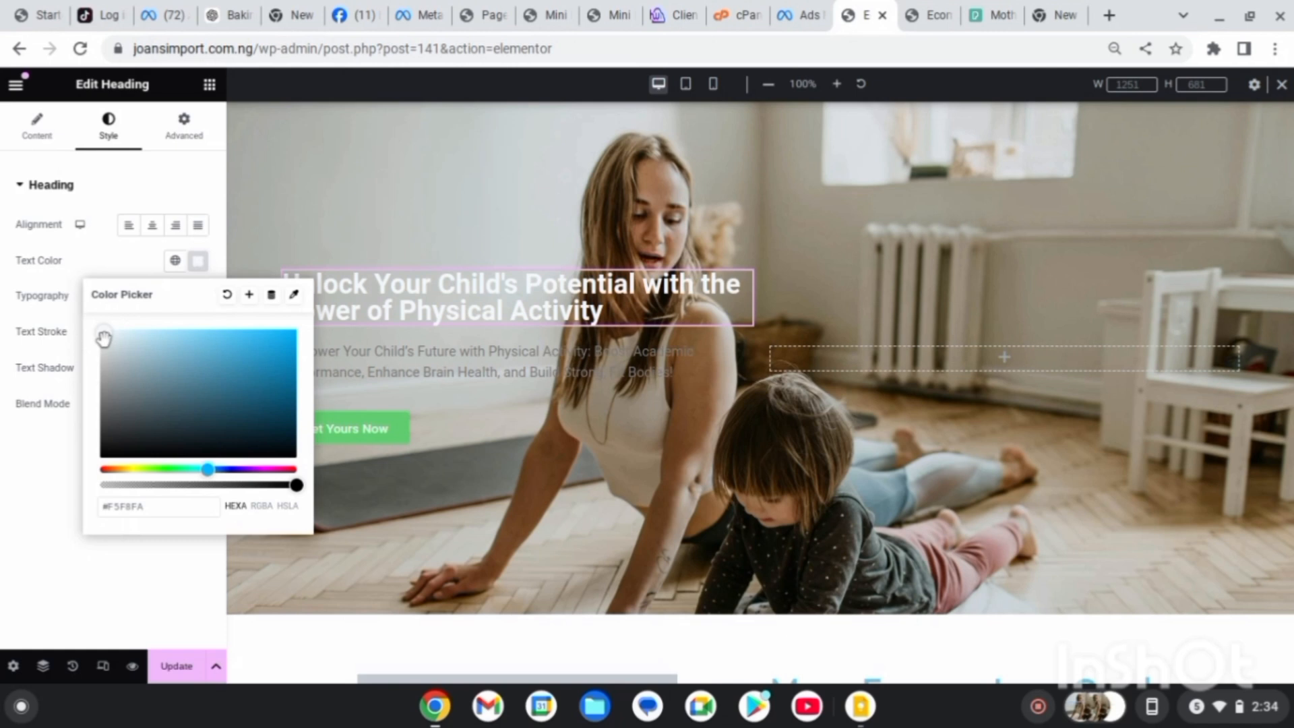
drag(106, 338, 87, 332)
- Save the heading's white text color as a new global color named "Wt text"
click(249, 295)
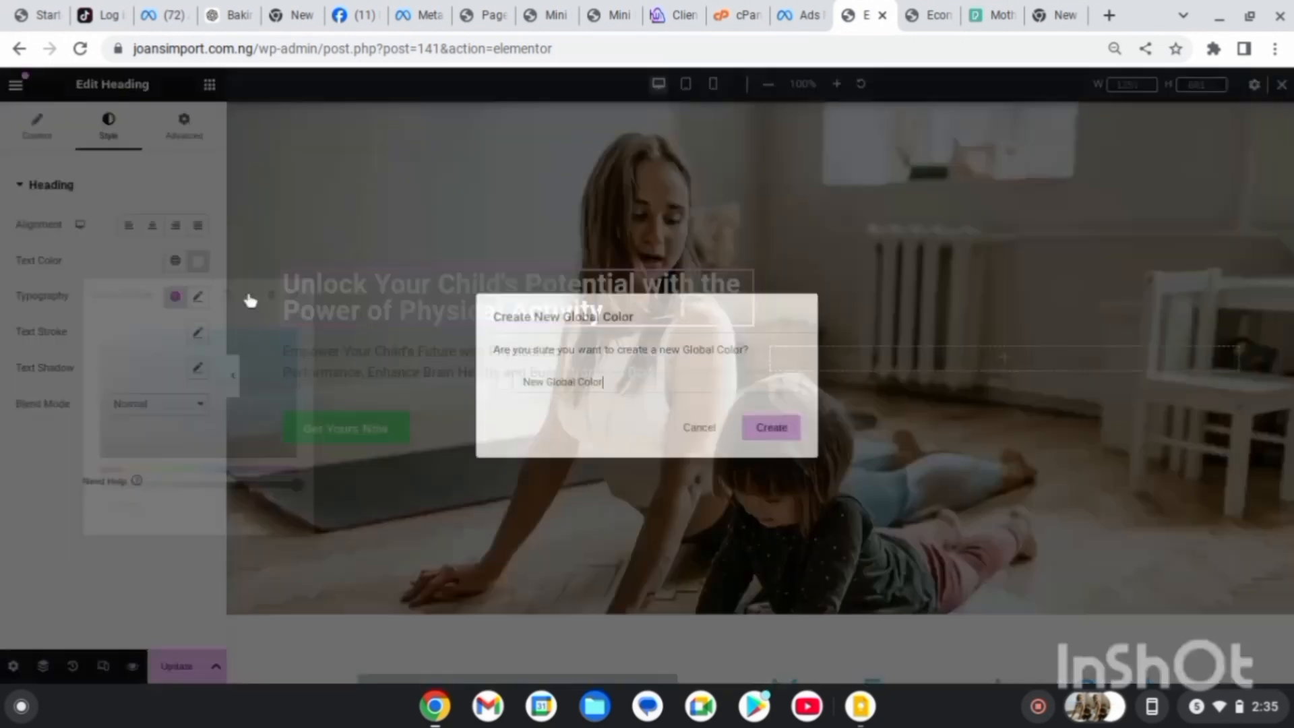
key(BackSpace)
key(BackSpace)
key(BackSpace)
key(BackSpace)
key(BackSpace)
key(BackSpace)
key(BackSpace)
key(BackSpace)
key(BackSpace)
key(BackSpace)
key(BackSpace)
key(BackSpace)
key(BackSpace)
key(BackSpace)
key(BackSpace)
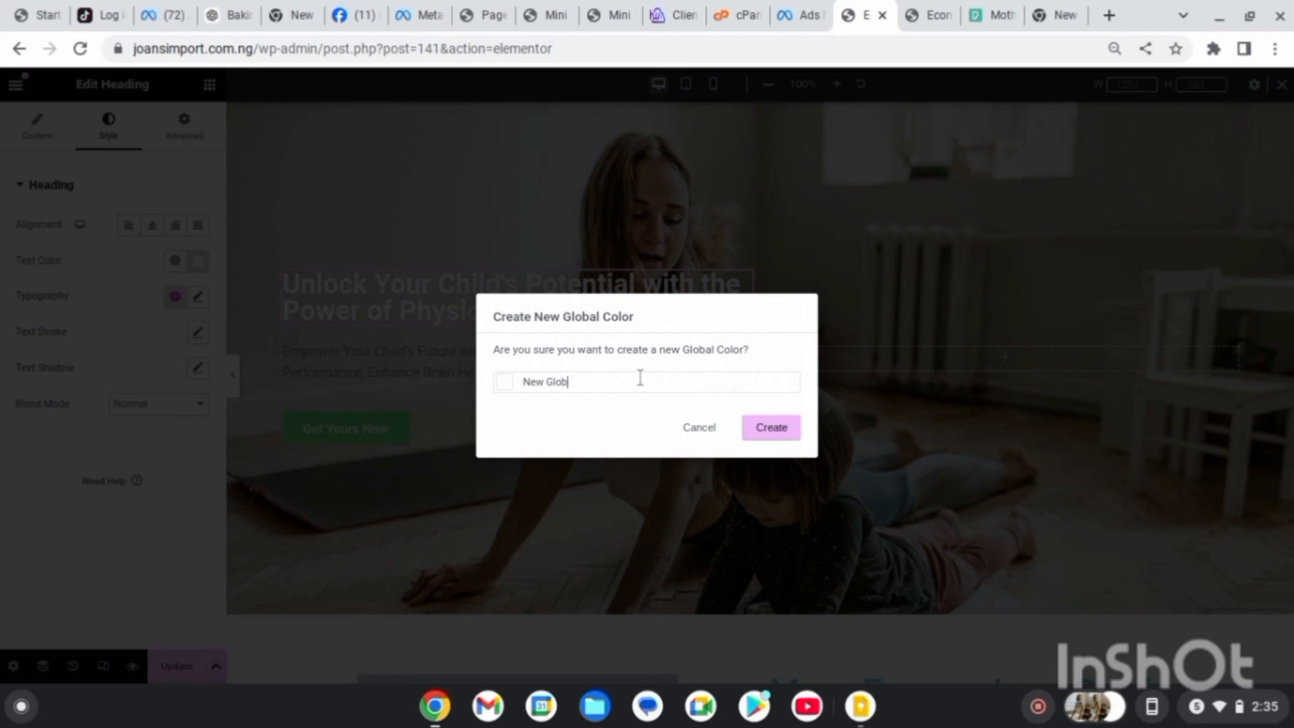
text(Wt text)
click(782, 439)
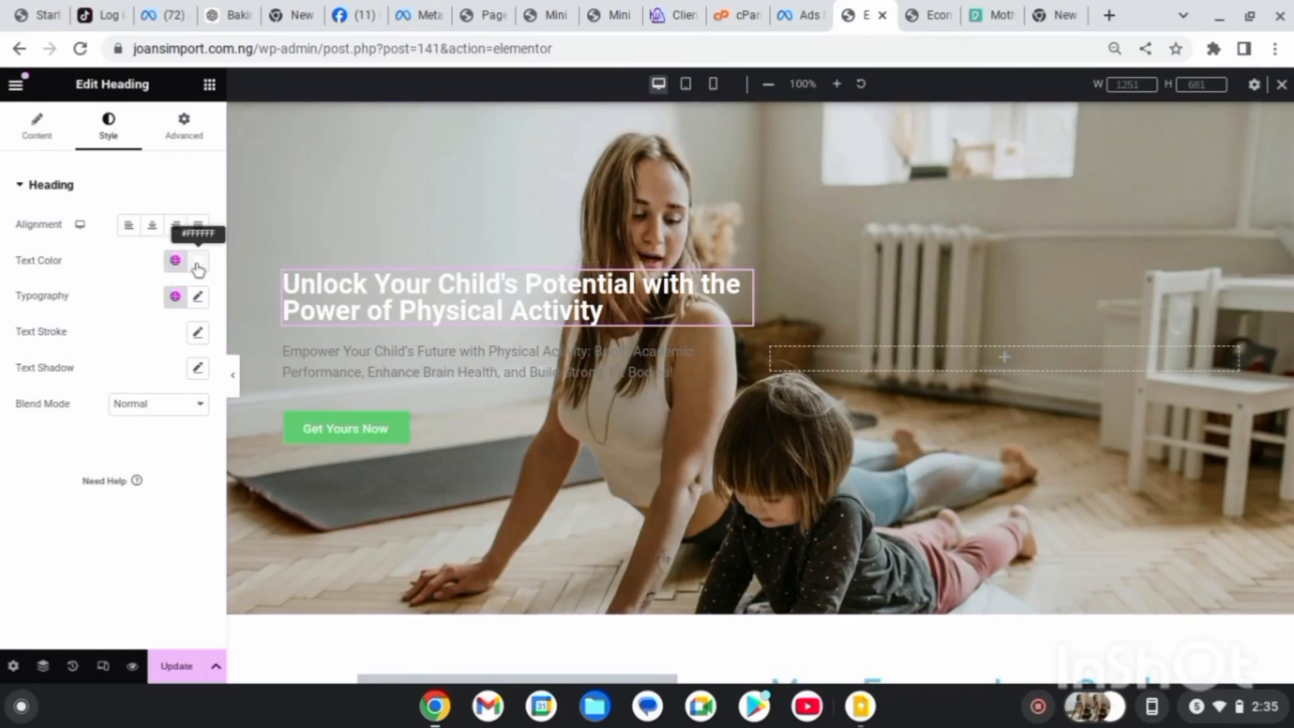
- Check the list of global colors available for the heading's text color
click(176, 262)
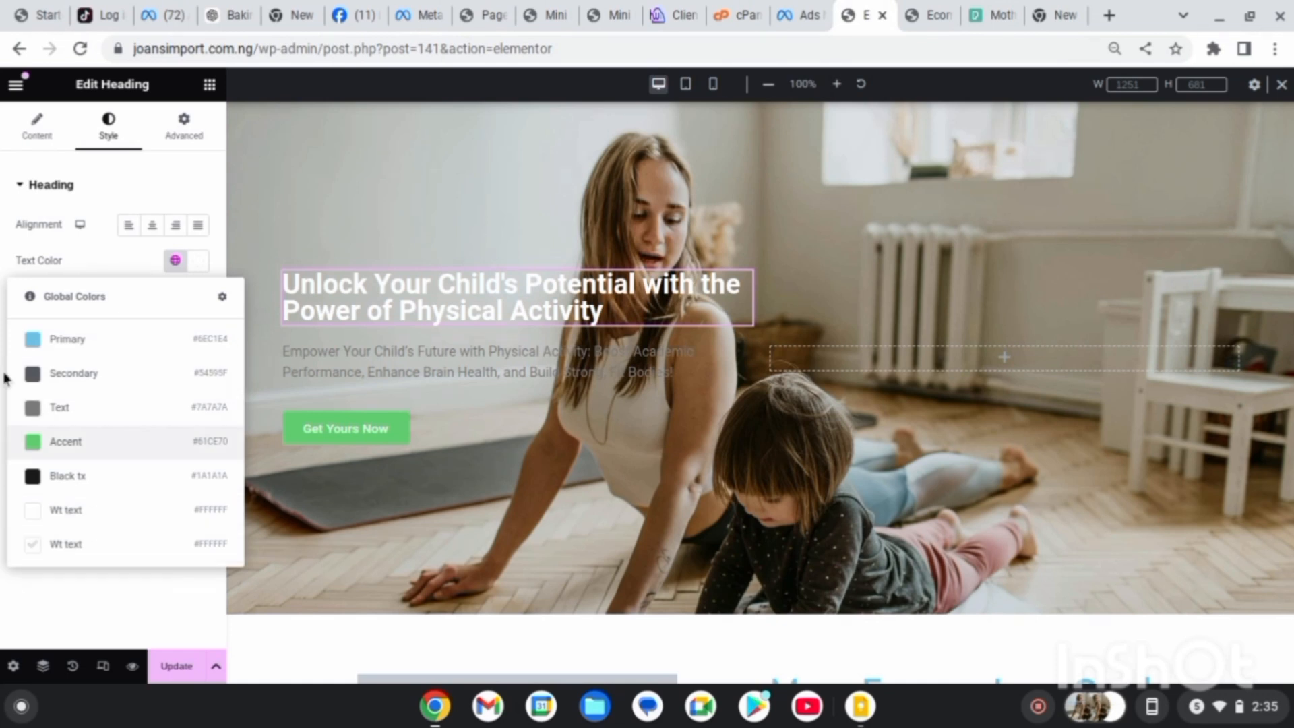
click(79, 259)
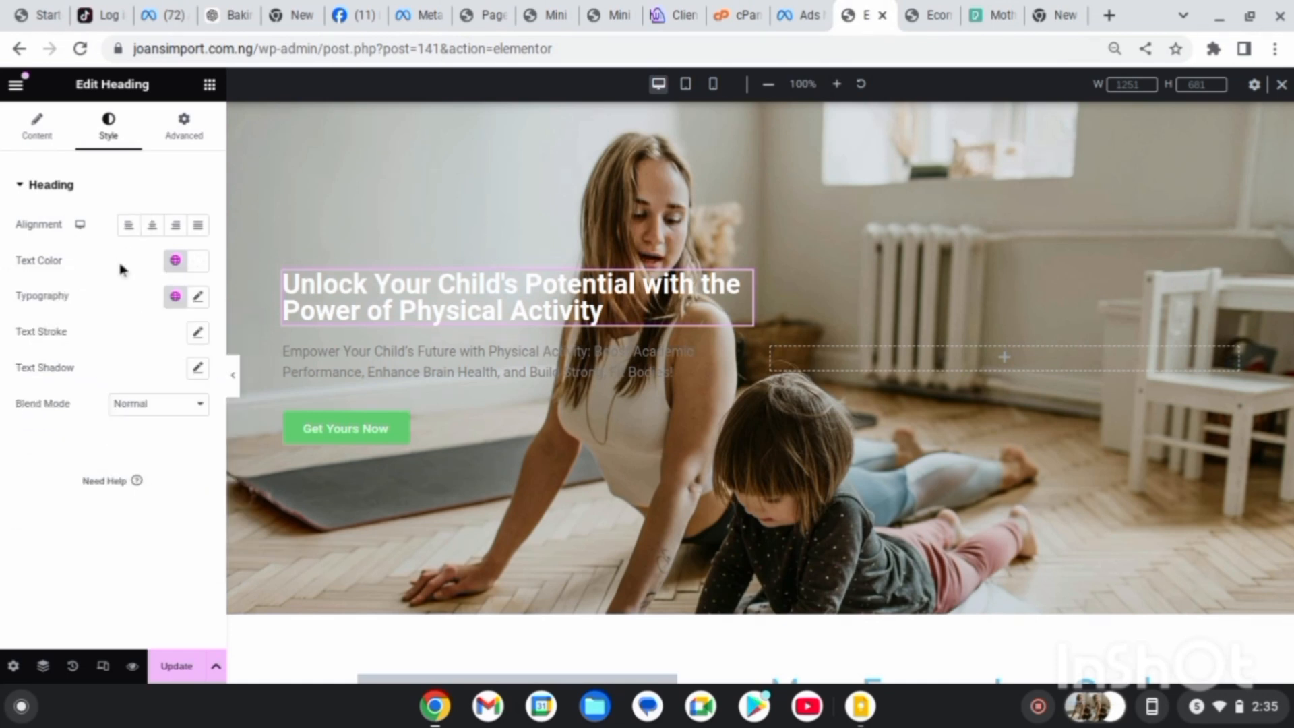
click(175, 261)
click(175, 260)
- Set the hero heading's typography to the Poppins font family with weight 700 (Bold)
click(198, 298)
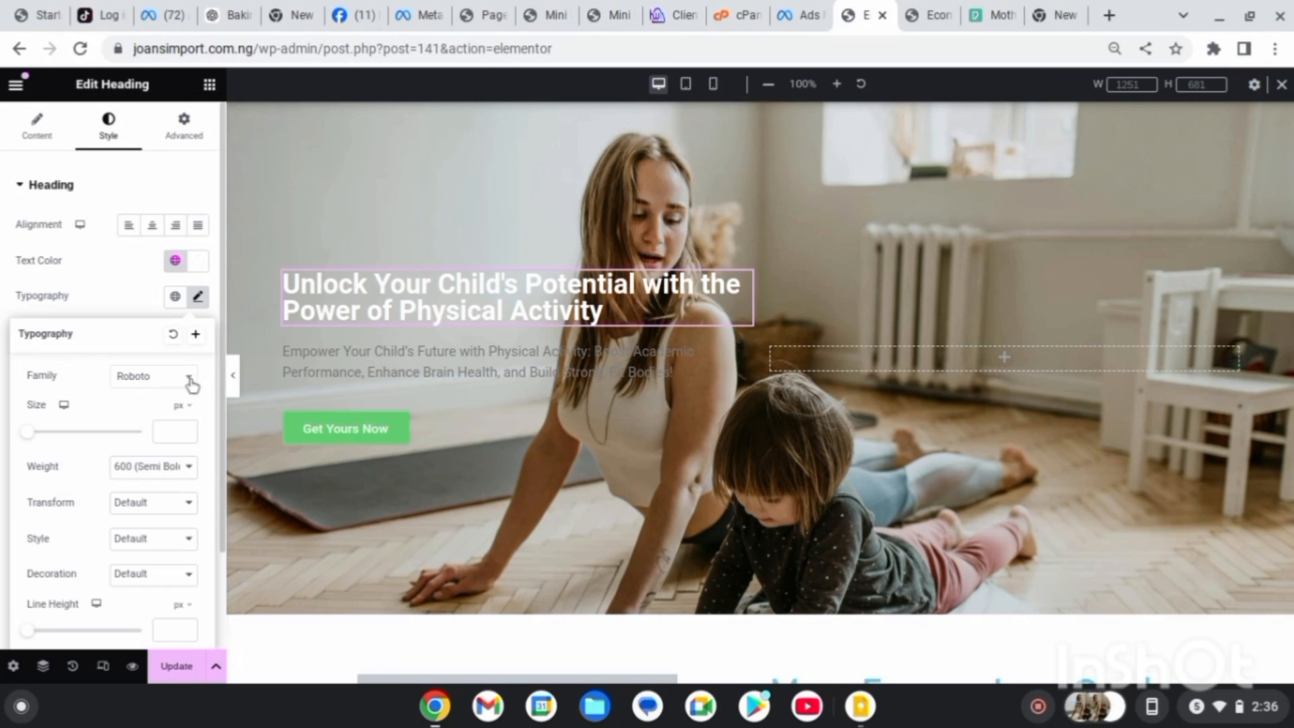
click(159, 382)
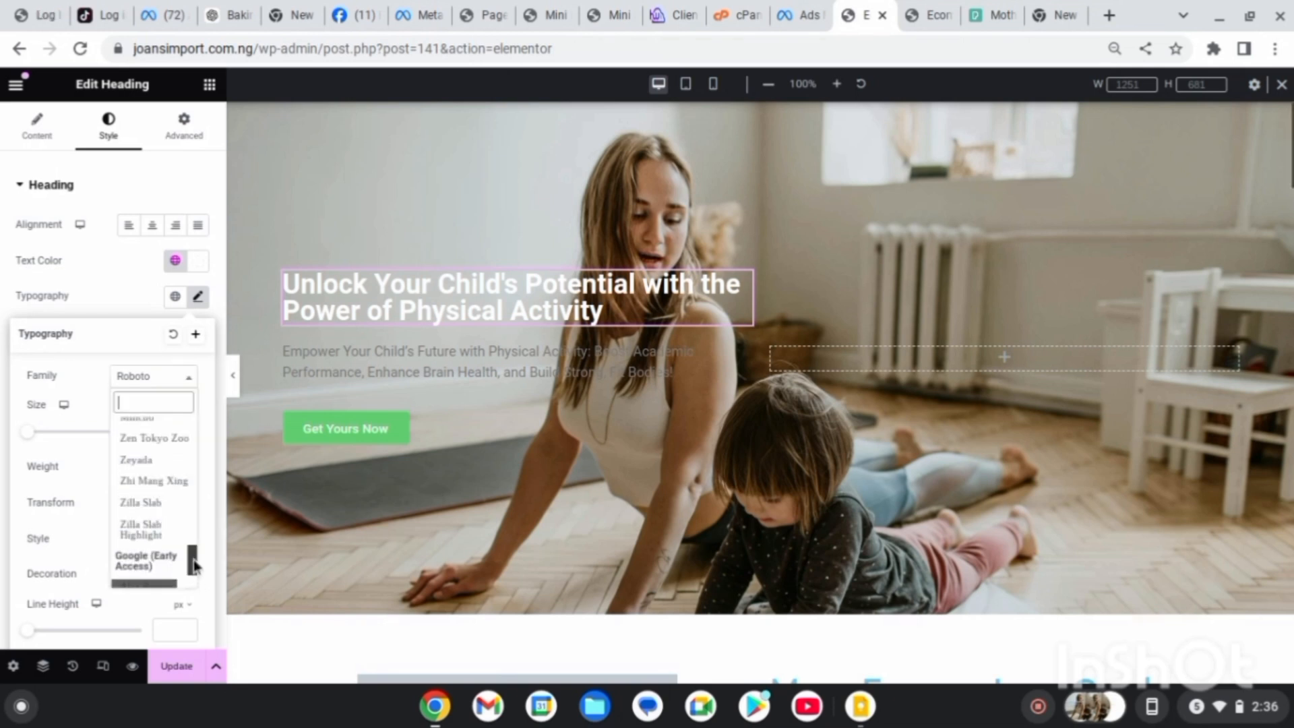
drag(194, 558, 196, 439)
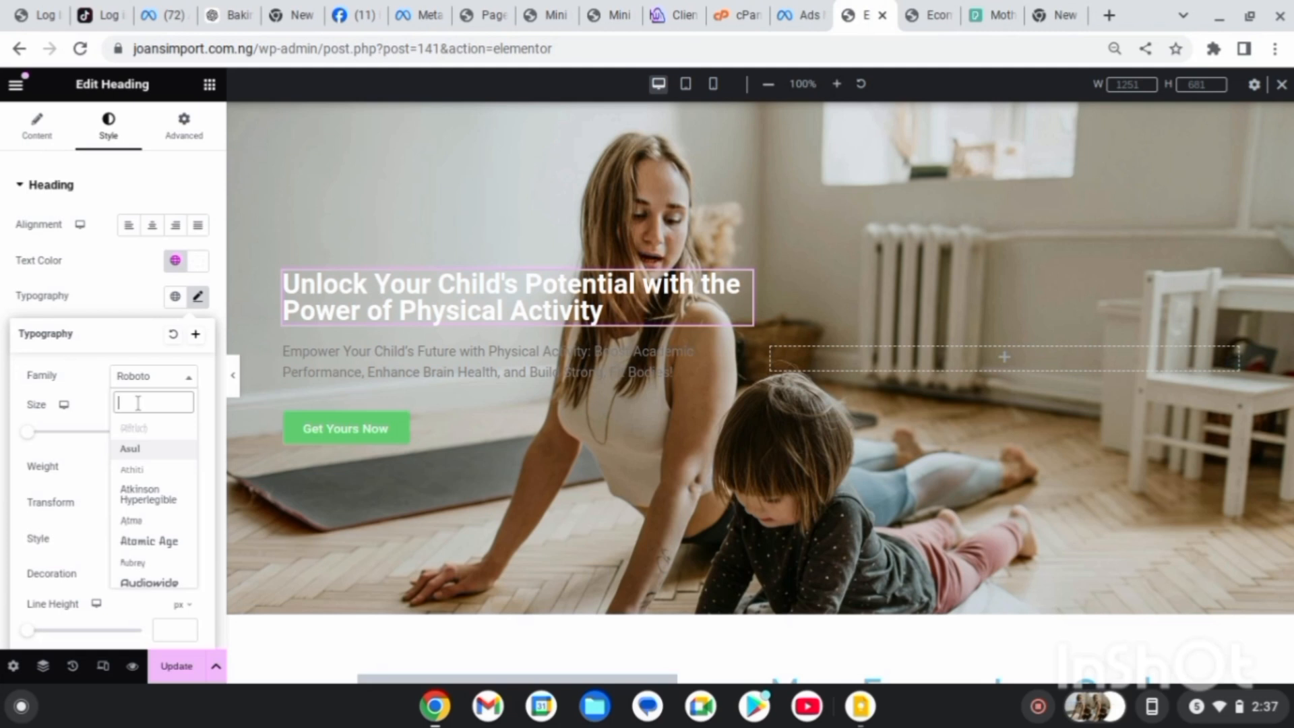
text(po)
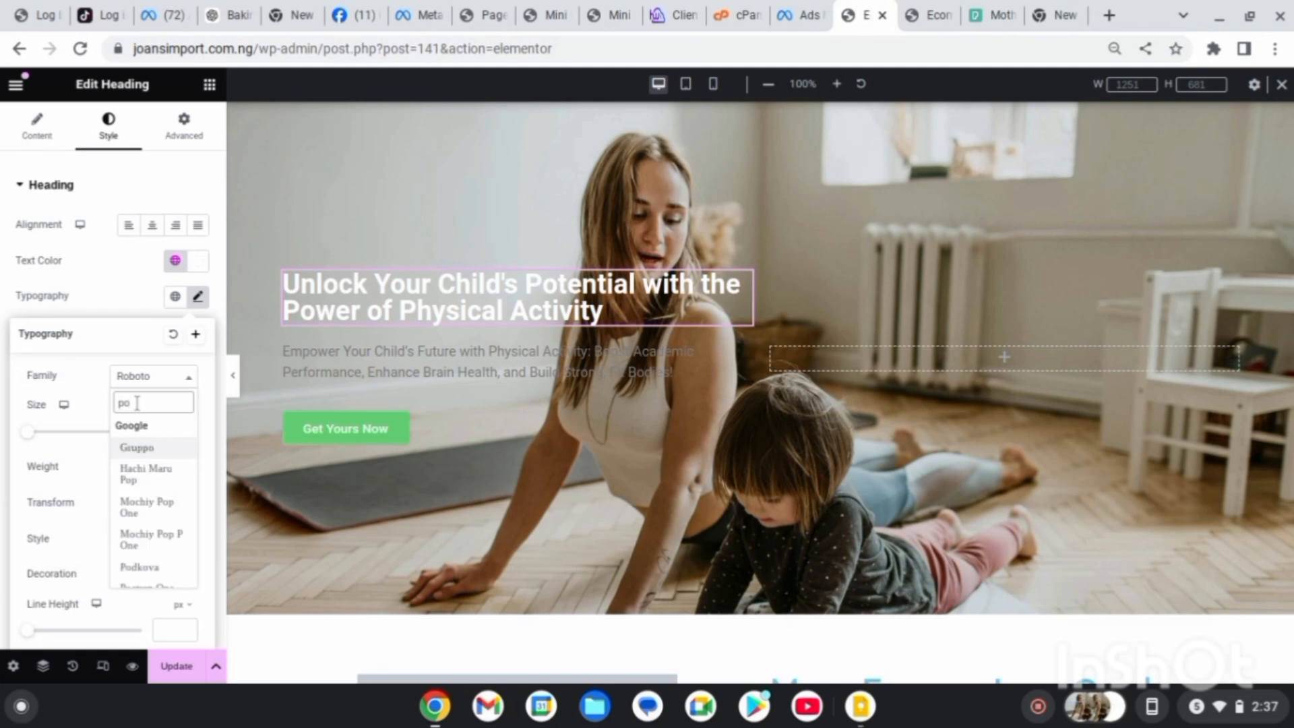
text(pp)
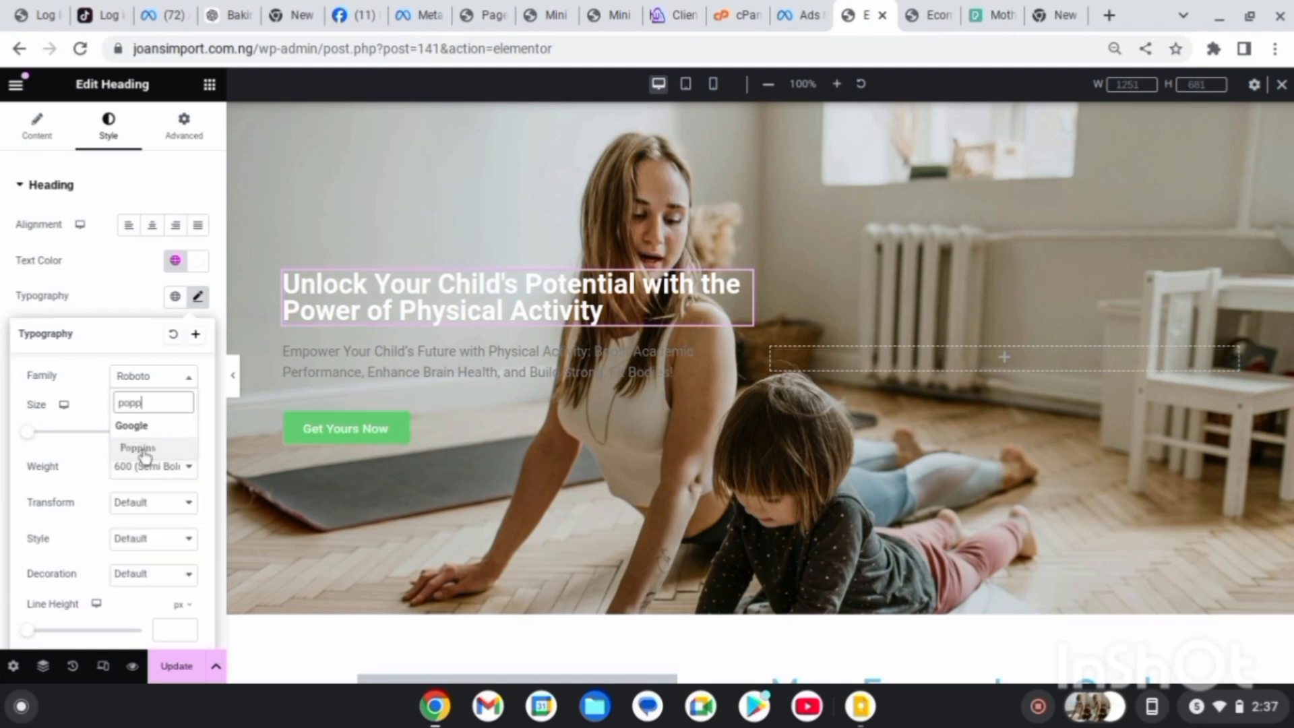
click(139, 448)
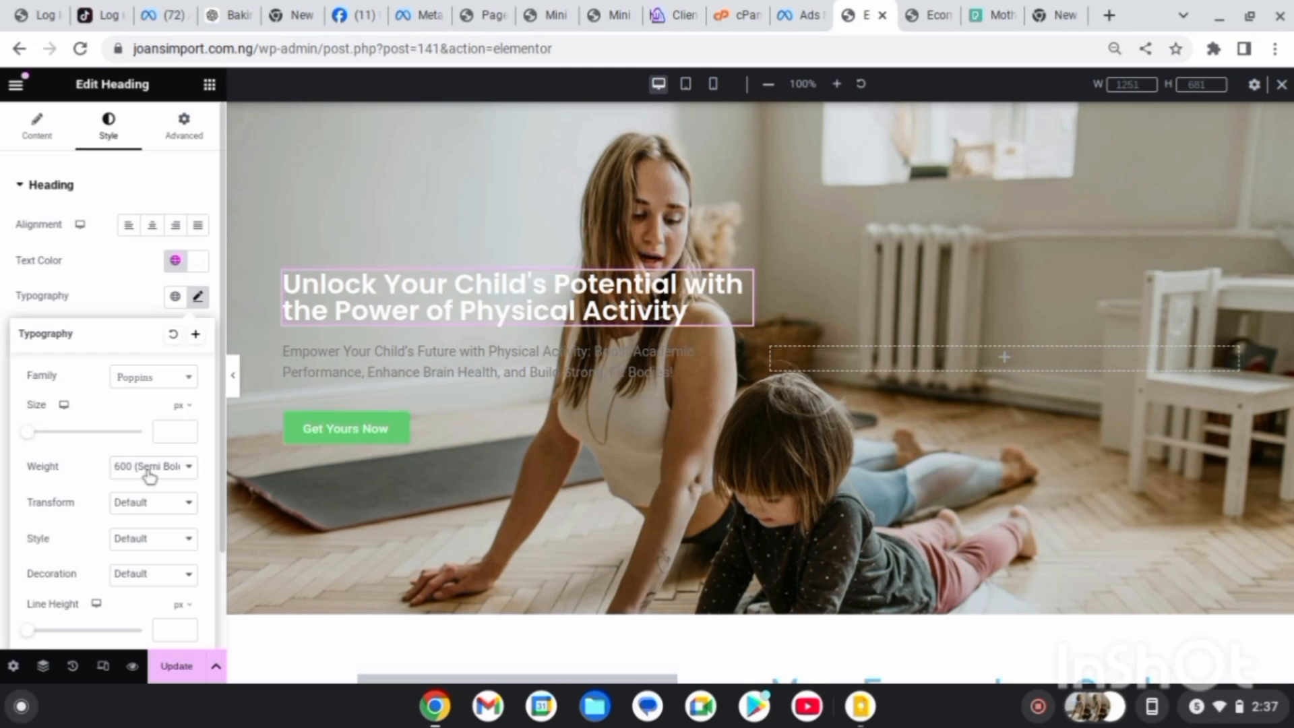
click(149, 471)
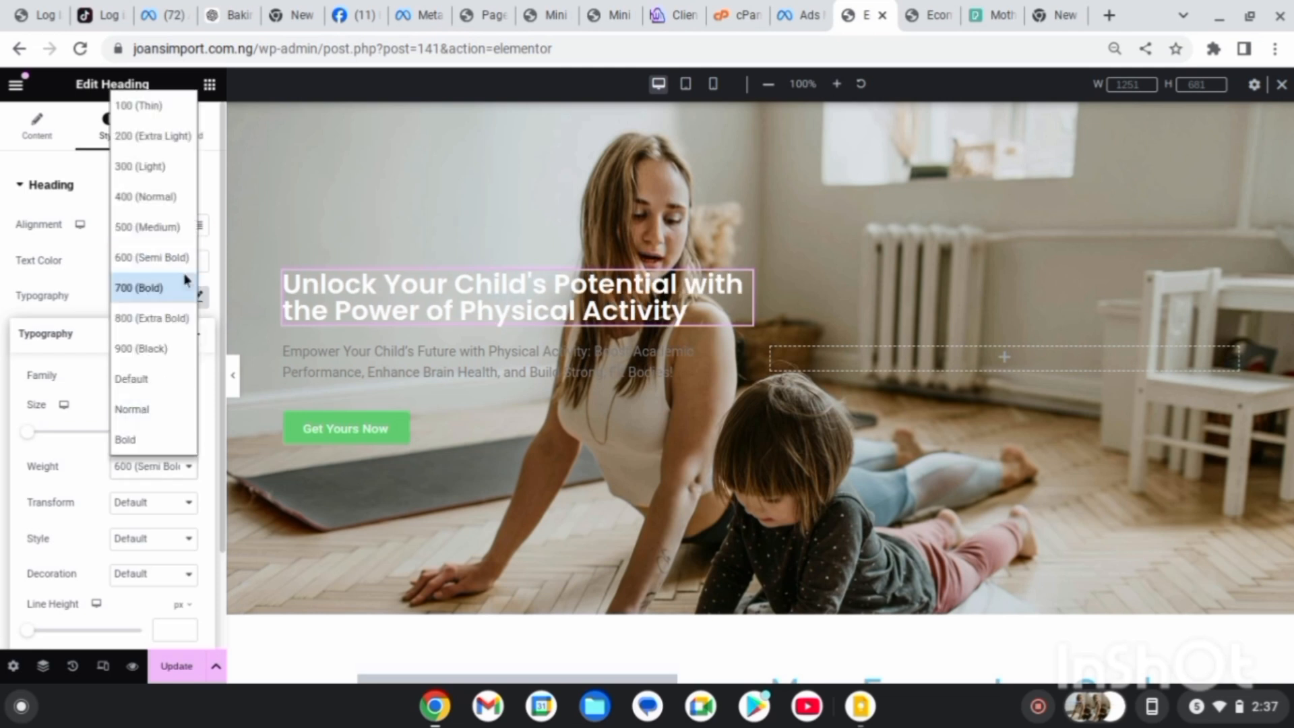
click(170, 290)
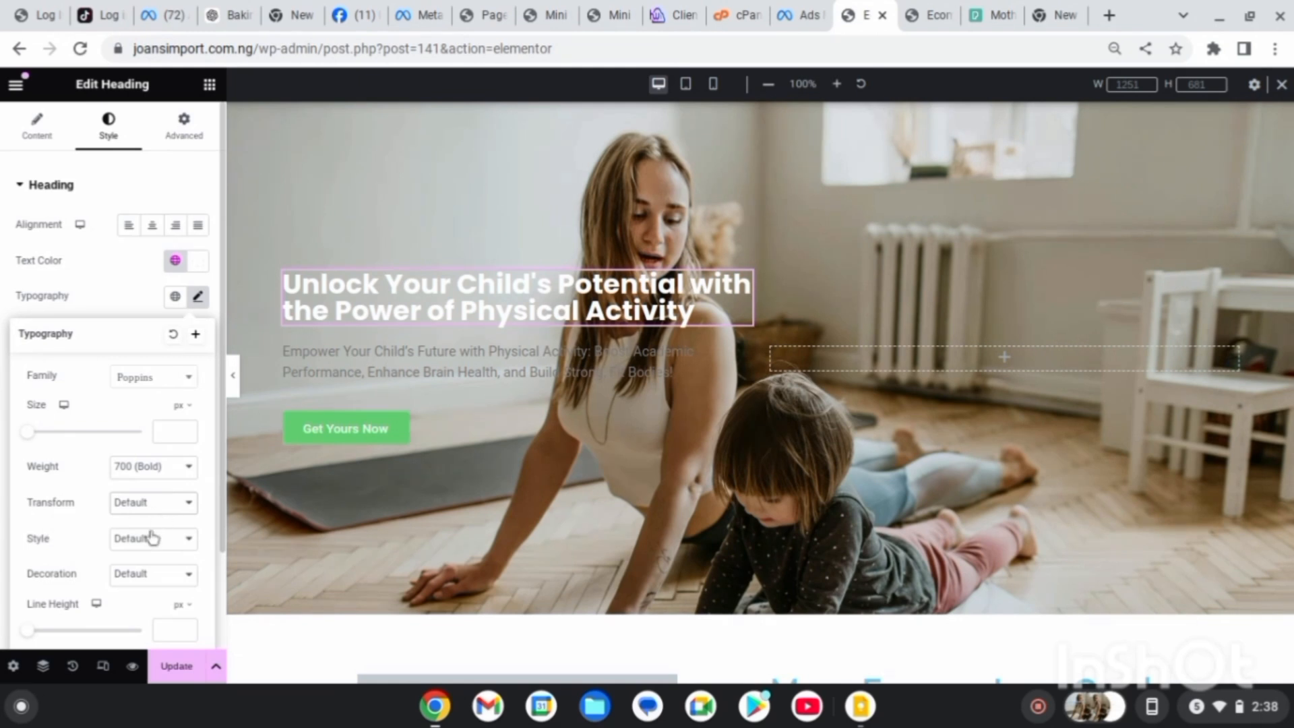
click(164, 505)
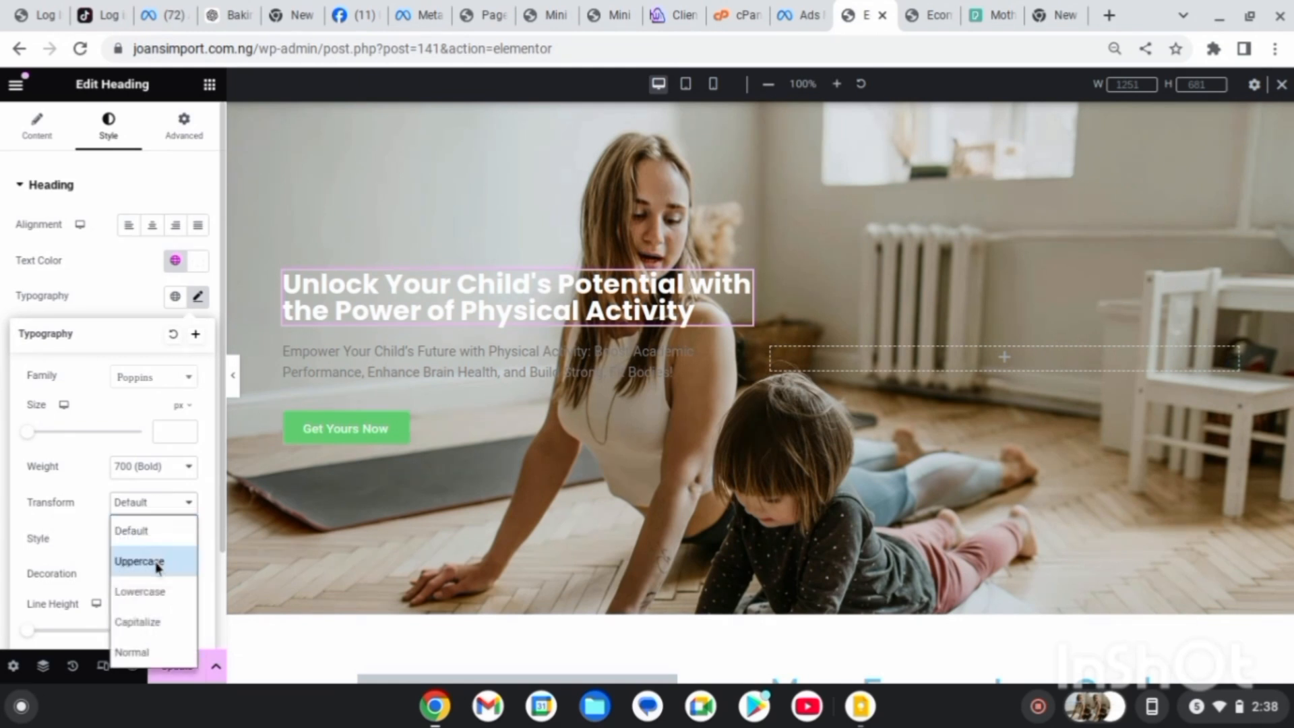
click(153, 568)
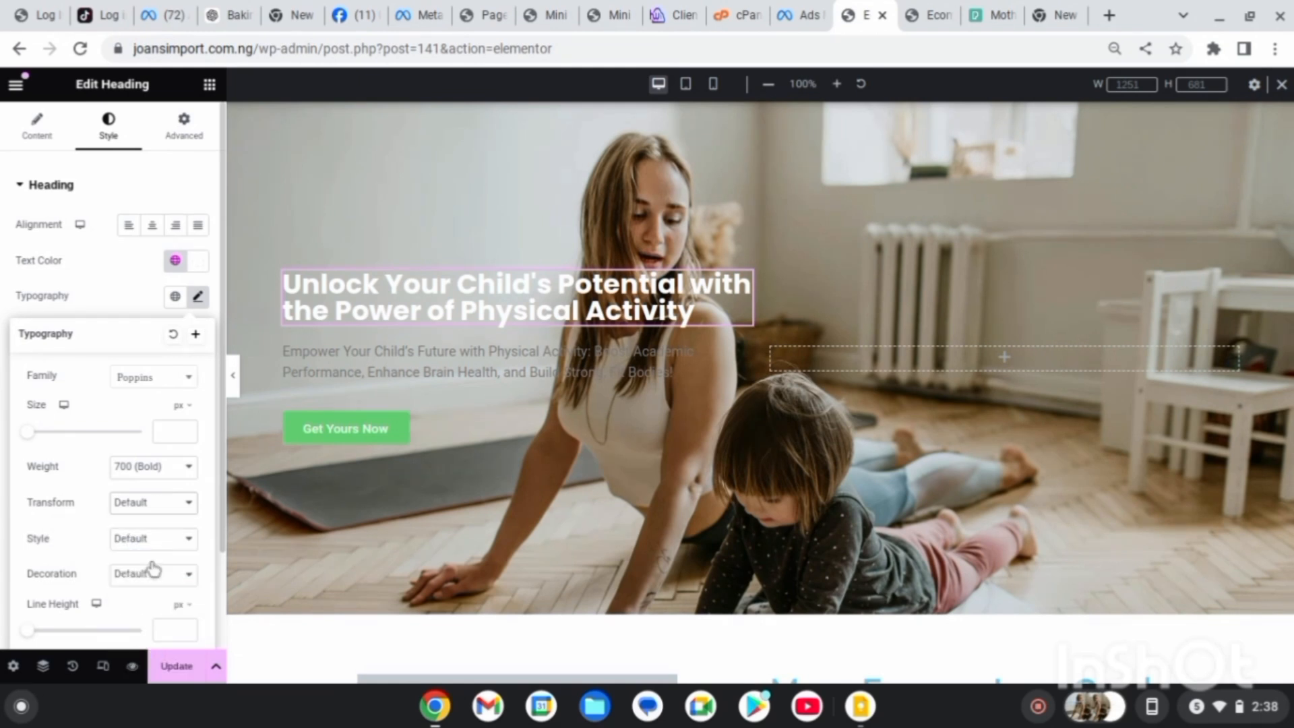
click(151, 507)
click(138, 531)
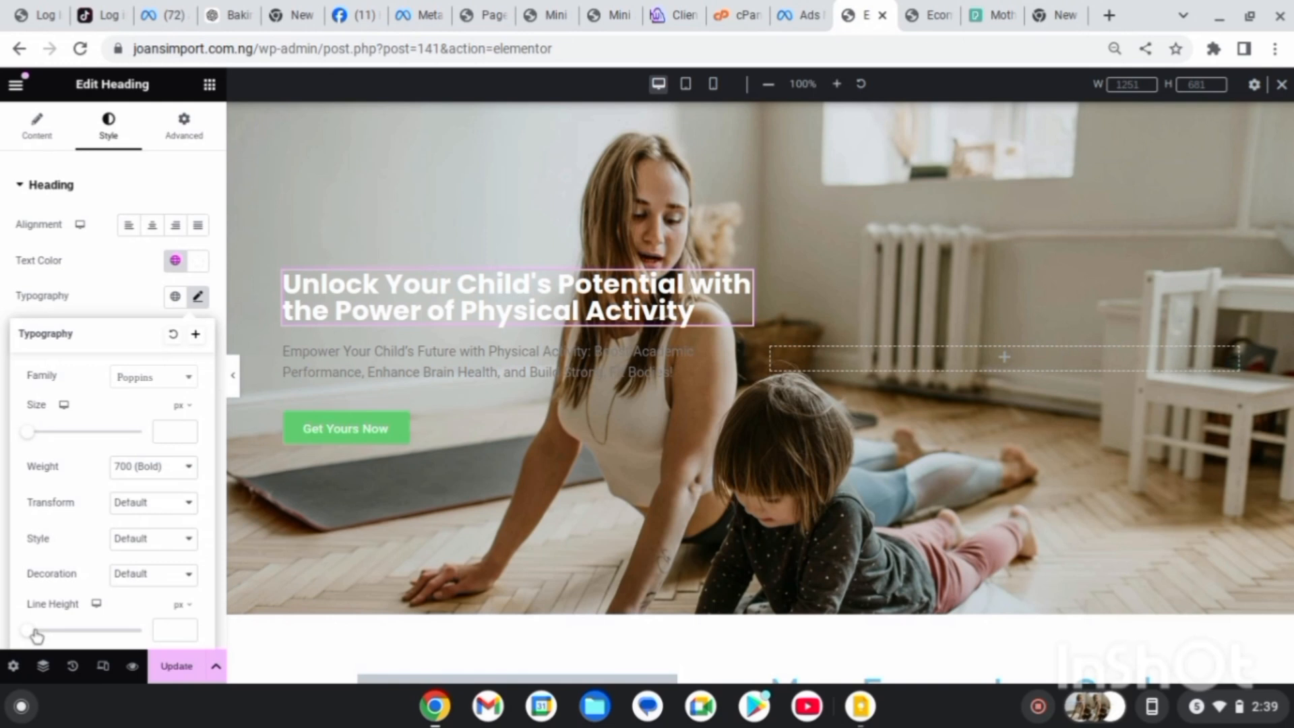
- Set the hero heading's line height to 45 px and update the page
drag(35, 635, 103, 631)
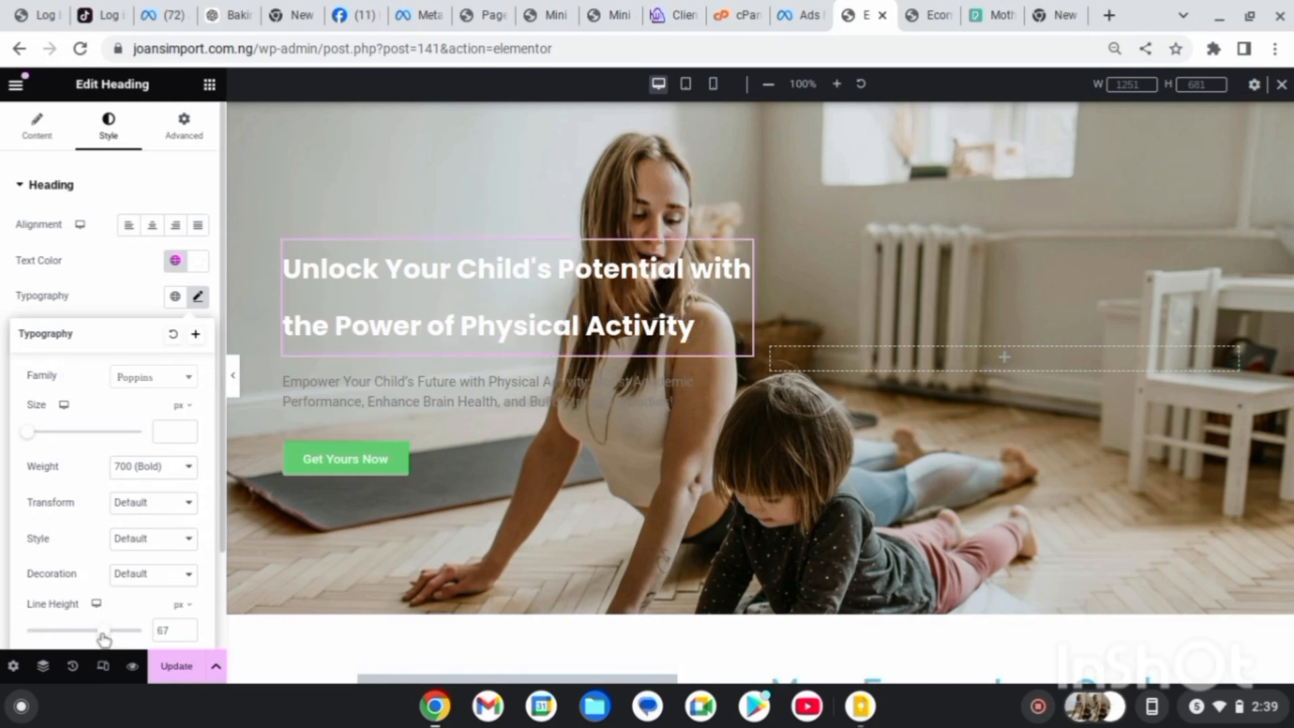
drag(102, 636, 70, 637)
drag(78, 631, 80, 632)
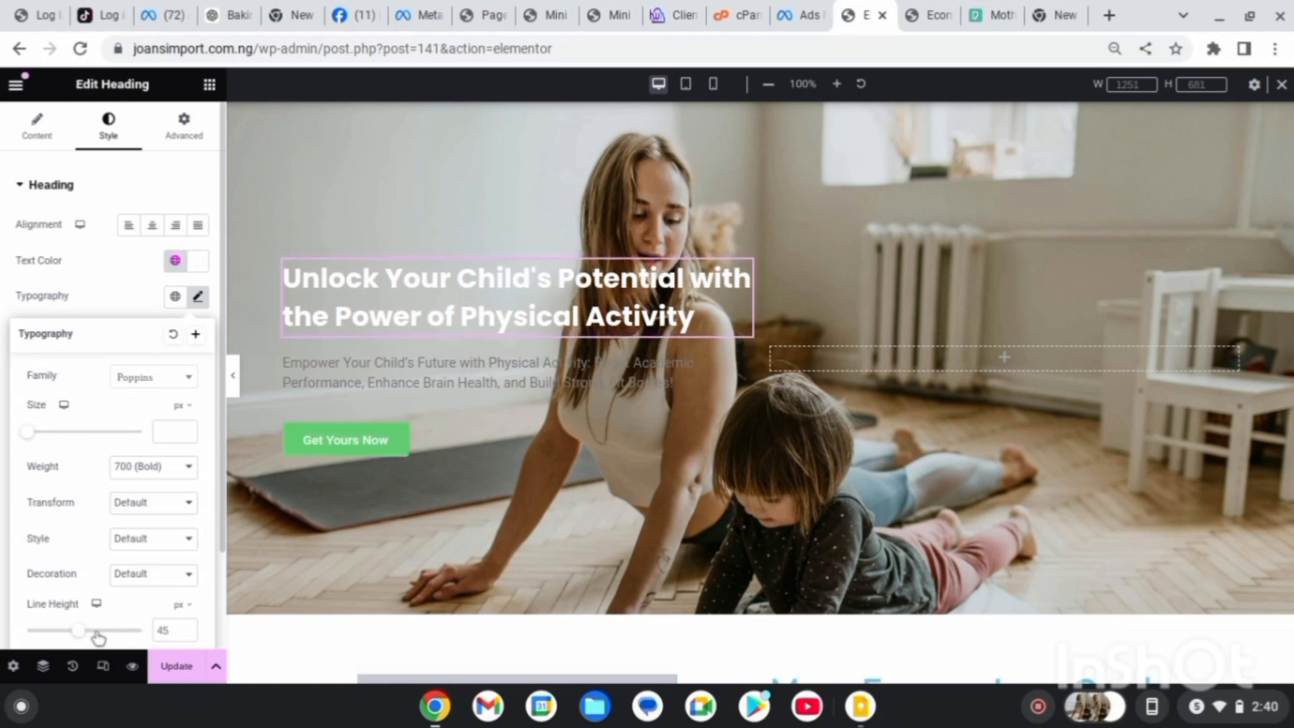
click(177, 674)
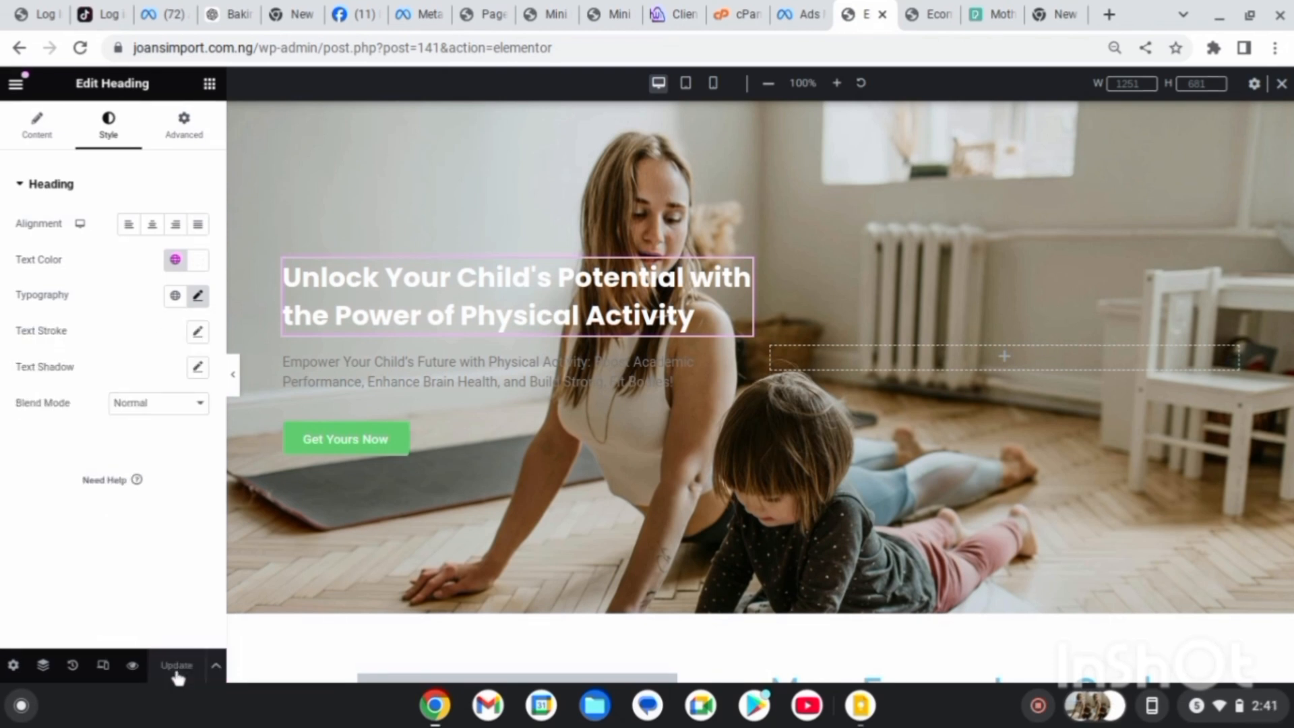
- Set the hero description paragraph's text color to the global color "Wt text" (#FFFFFF)
click(333, 374)
click(110, 128)
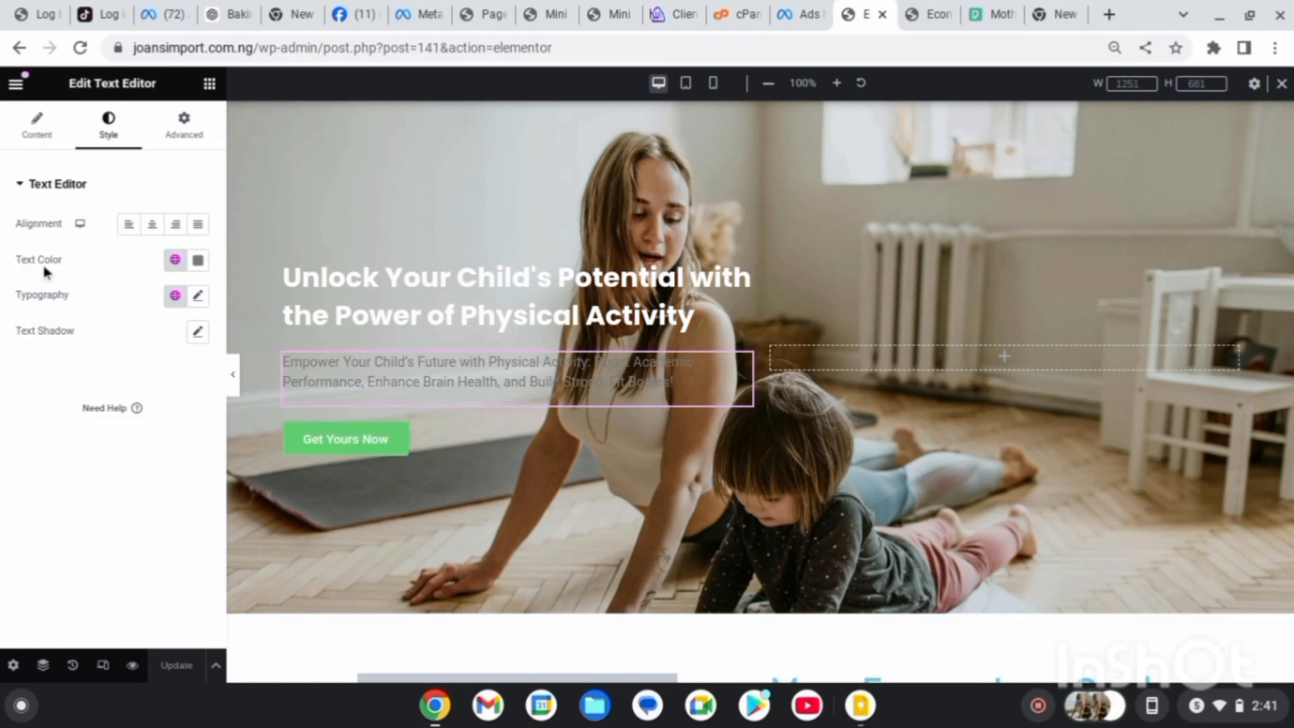
click(194, 268)
click(155, 256)
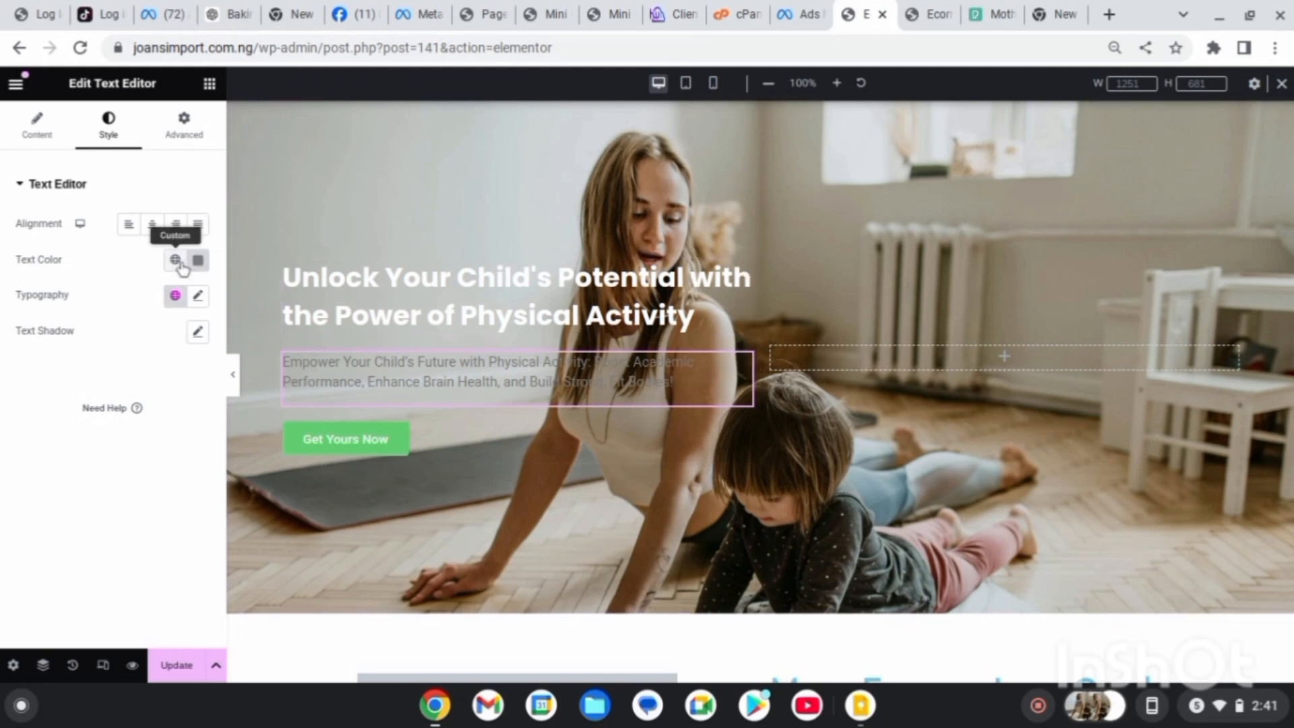
click(176, 263)
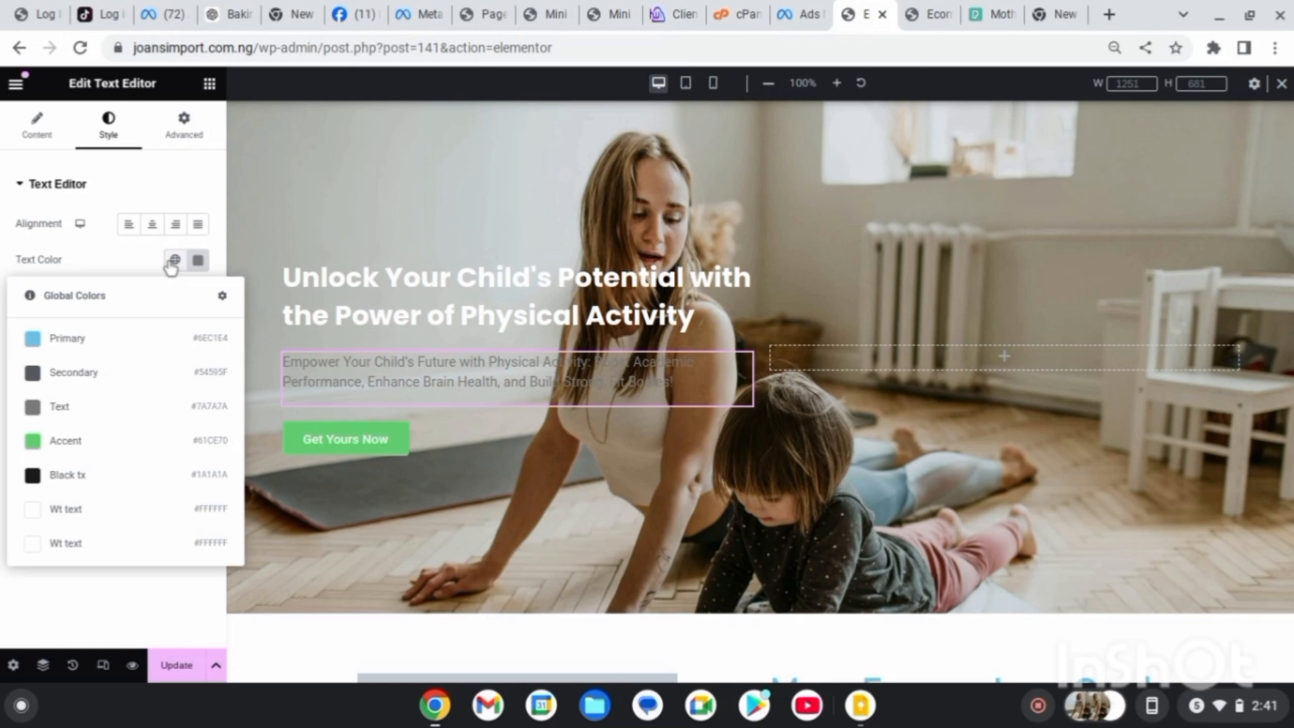
click(76, 511)
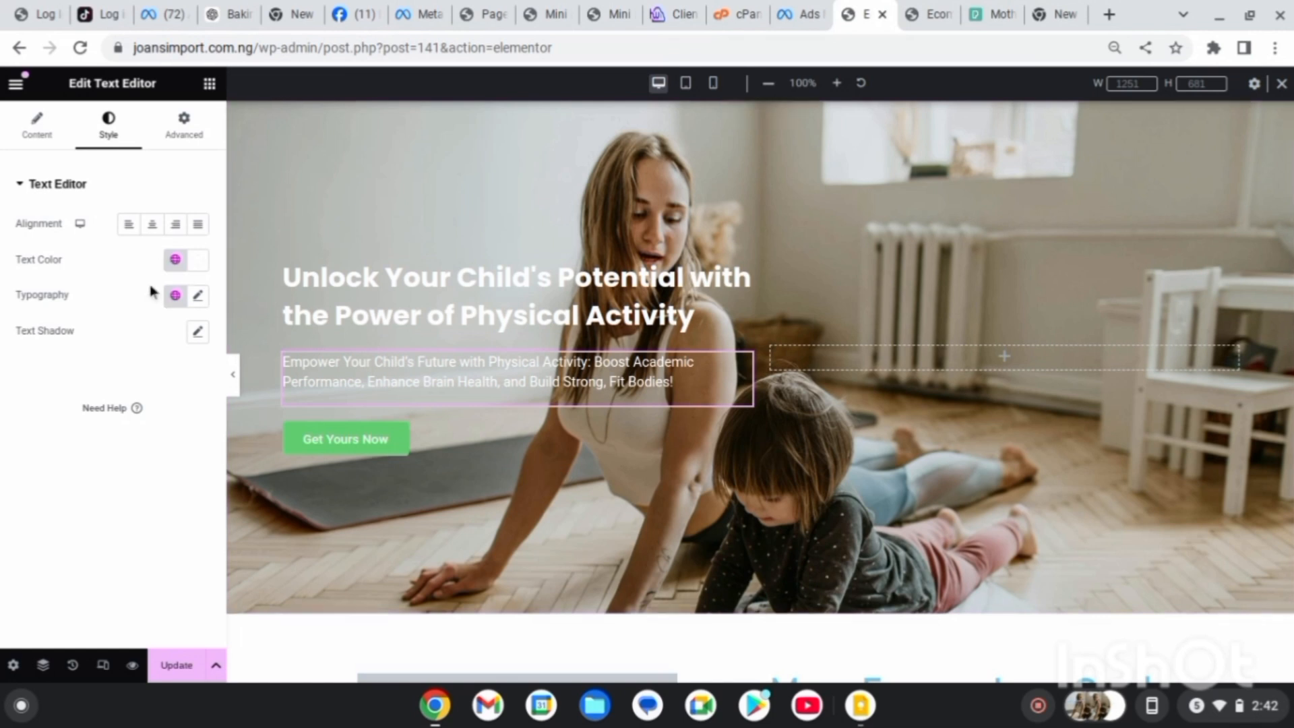
- Set the hero description paragraph's font family to Poppins
click(198, 296)
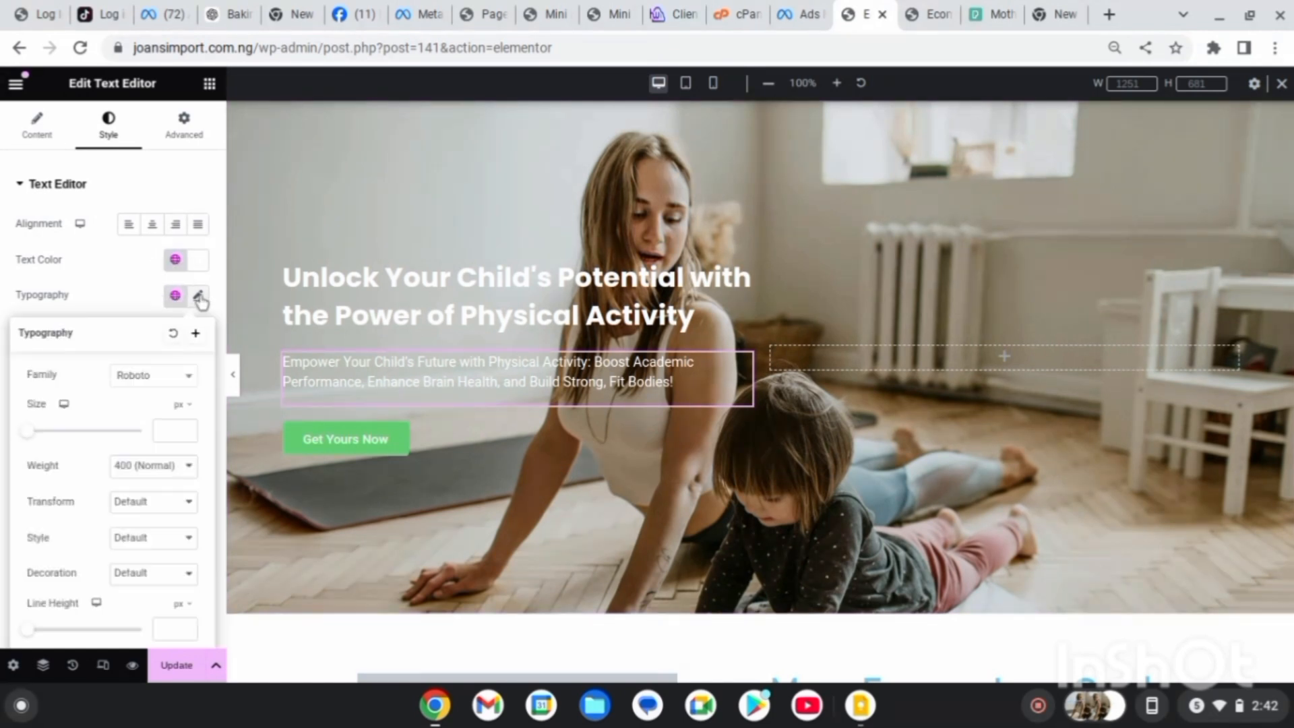
click(190, 381)
text(po)
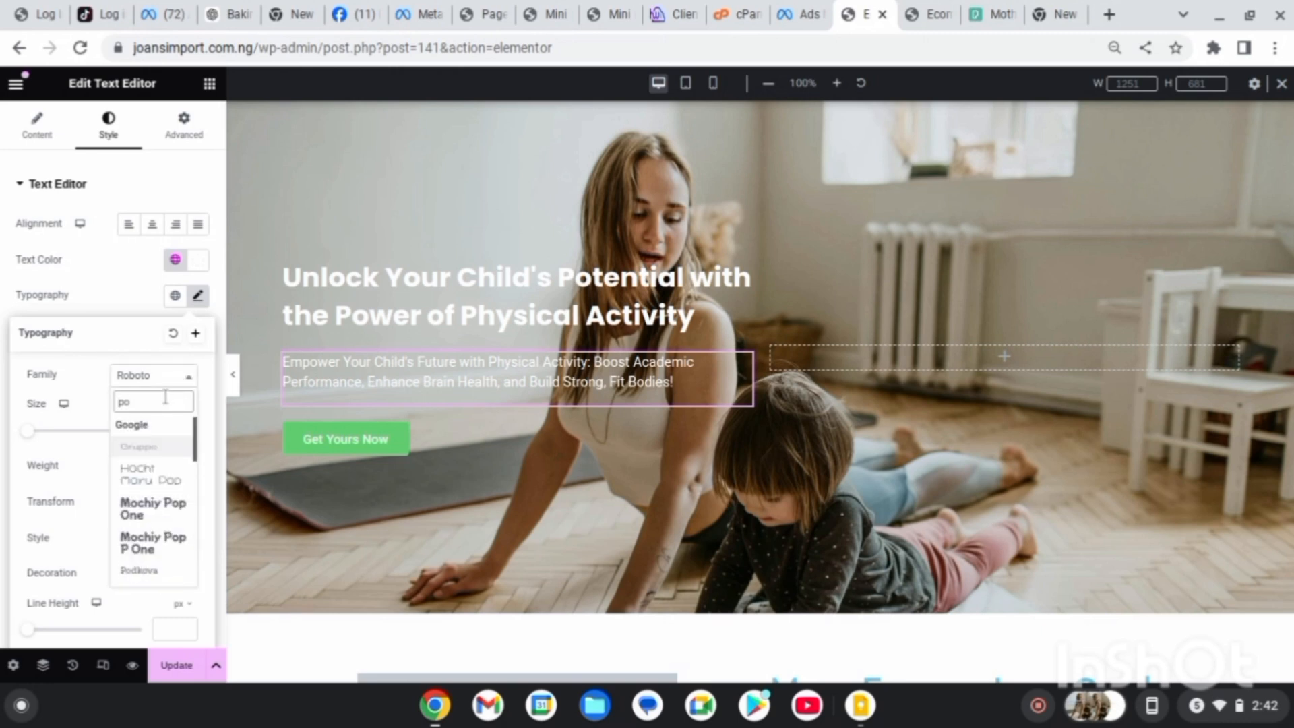
text(pp)
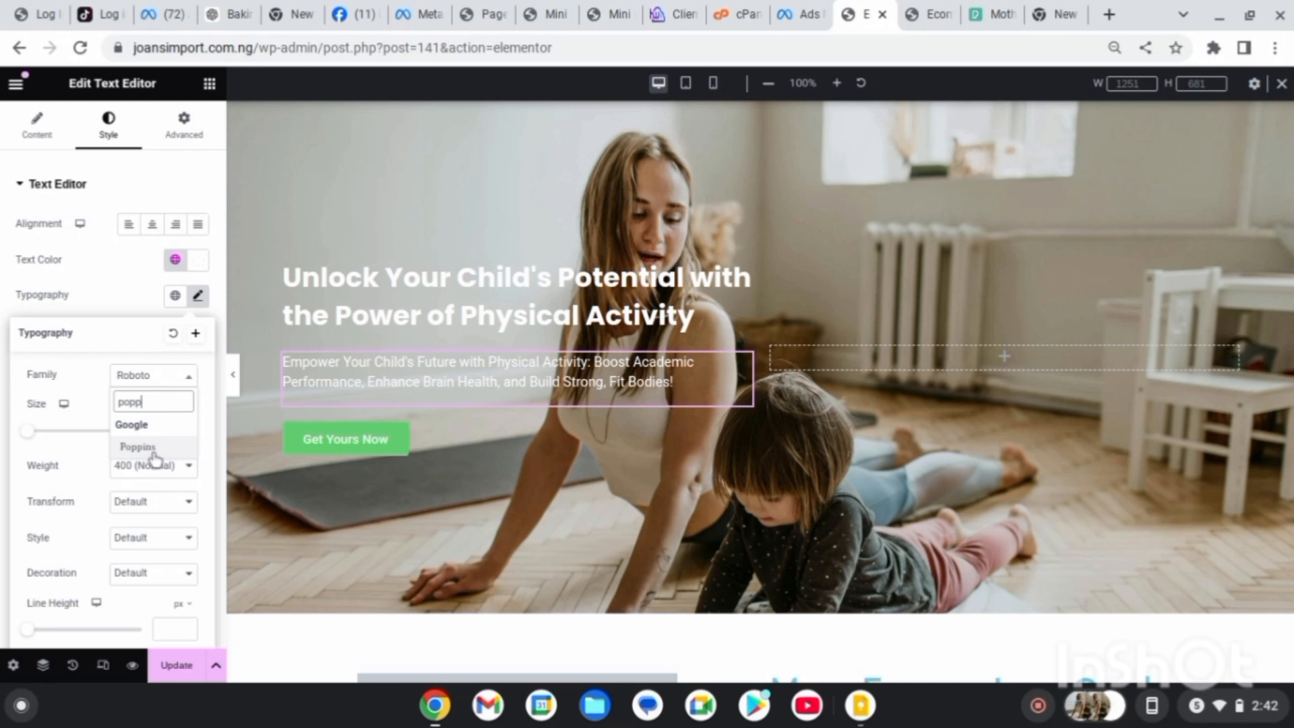
click(155, 446)
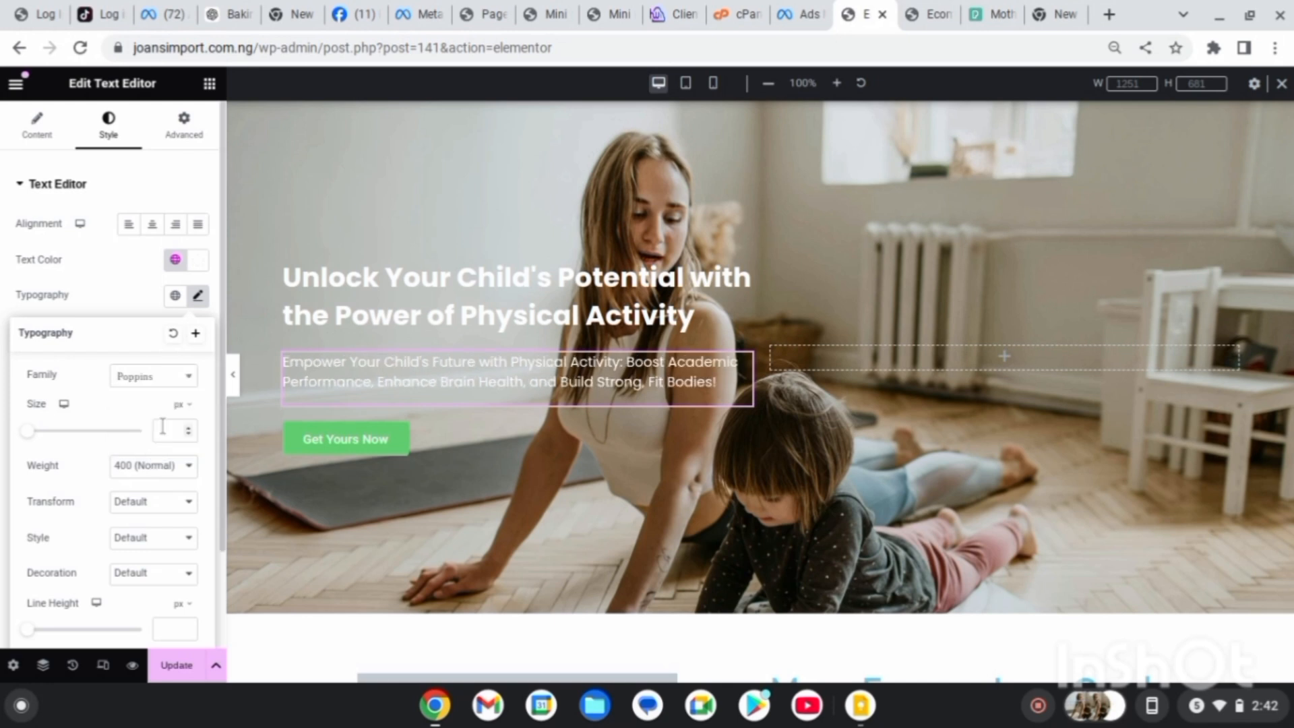
- Save the description paragraph's typography as a new global font named "poppins font"
click(195, 335)
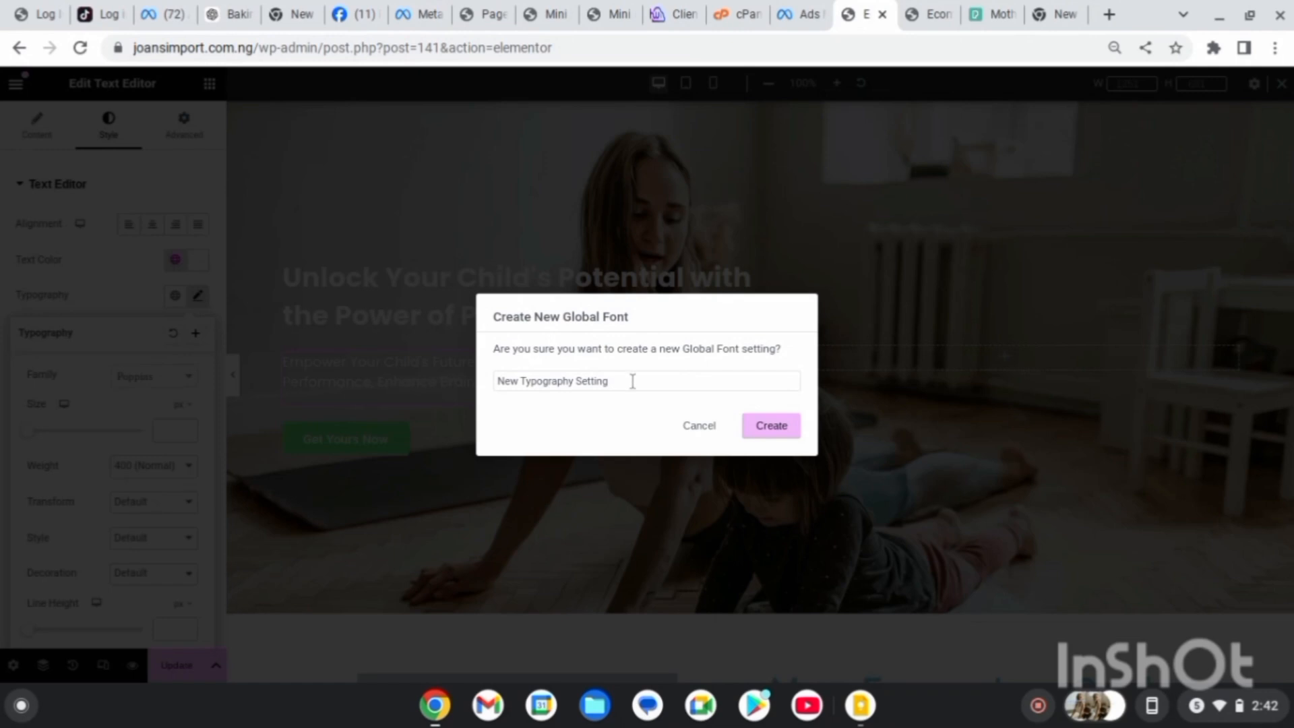
key(ctrl+a)
text(popp)
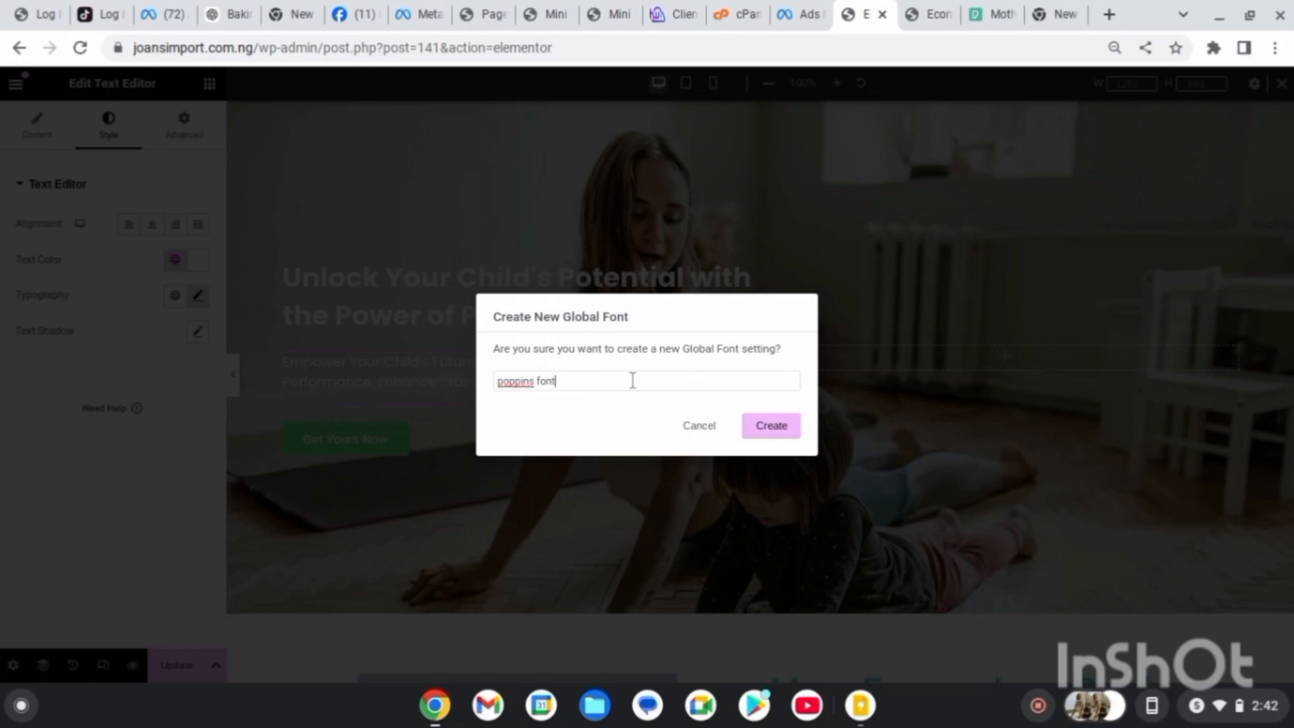
click(785, 434)
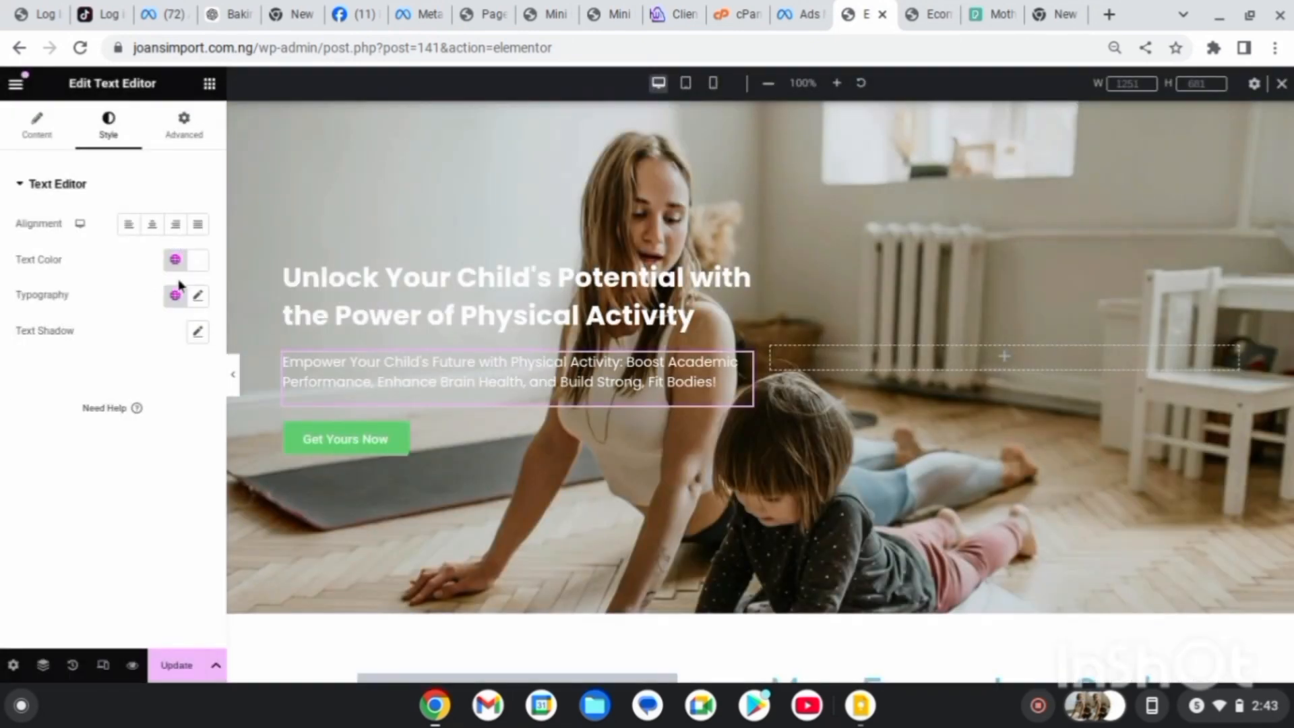
- Set the hero description's font weight to 600 (Semi Bold) and its line height to 28 px, and update the page
click(197, 295)
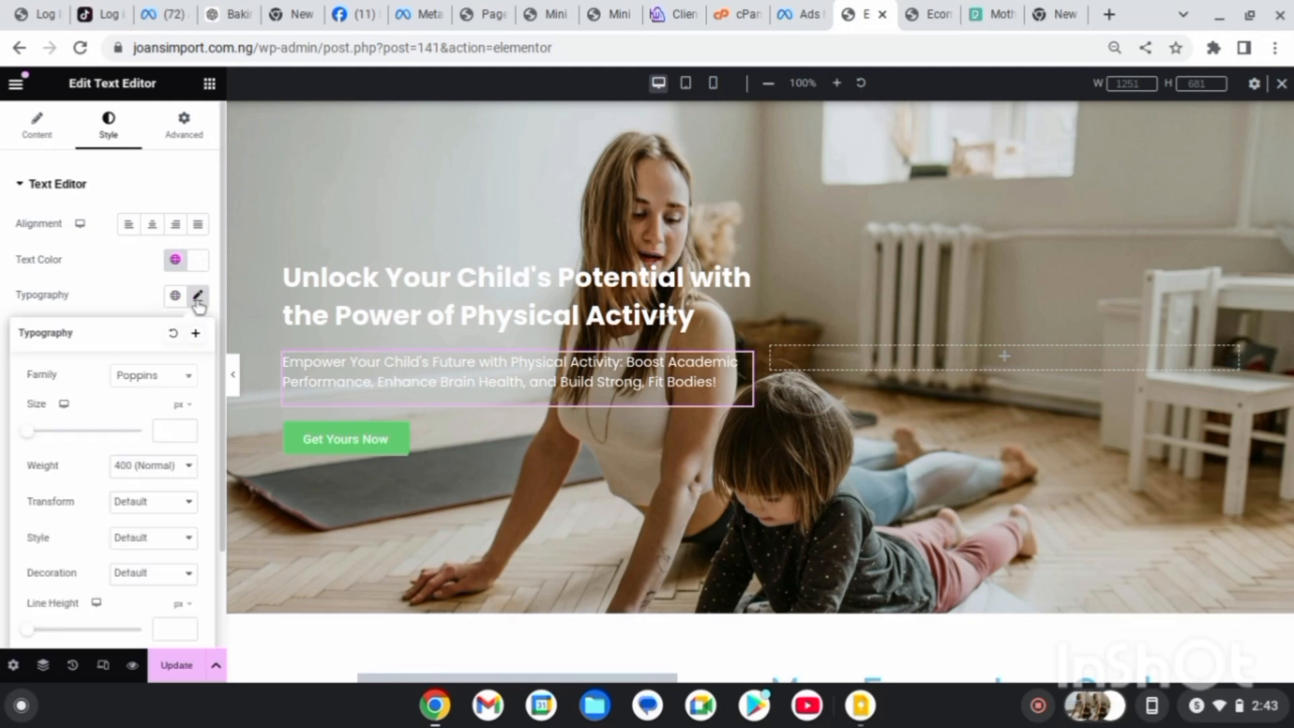
click(167, 470)
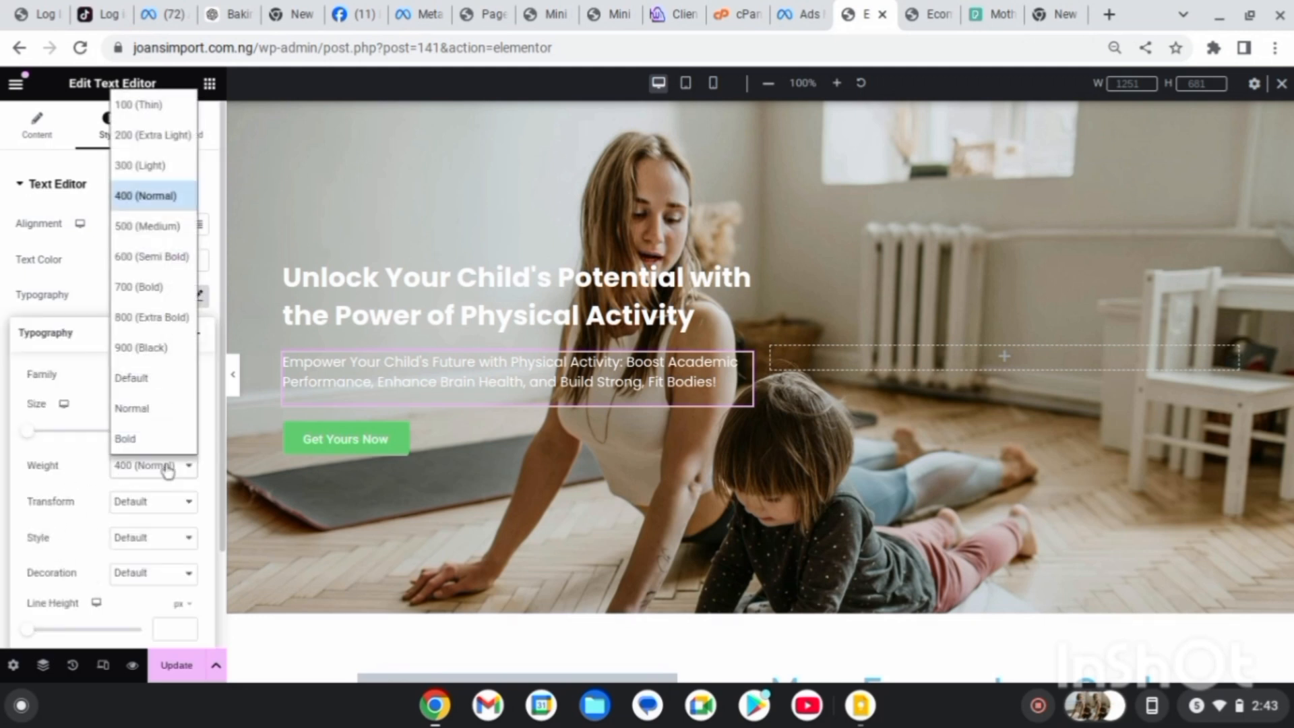
click(73, 266)
click(197, 296)
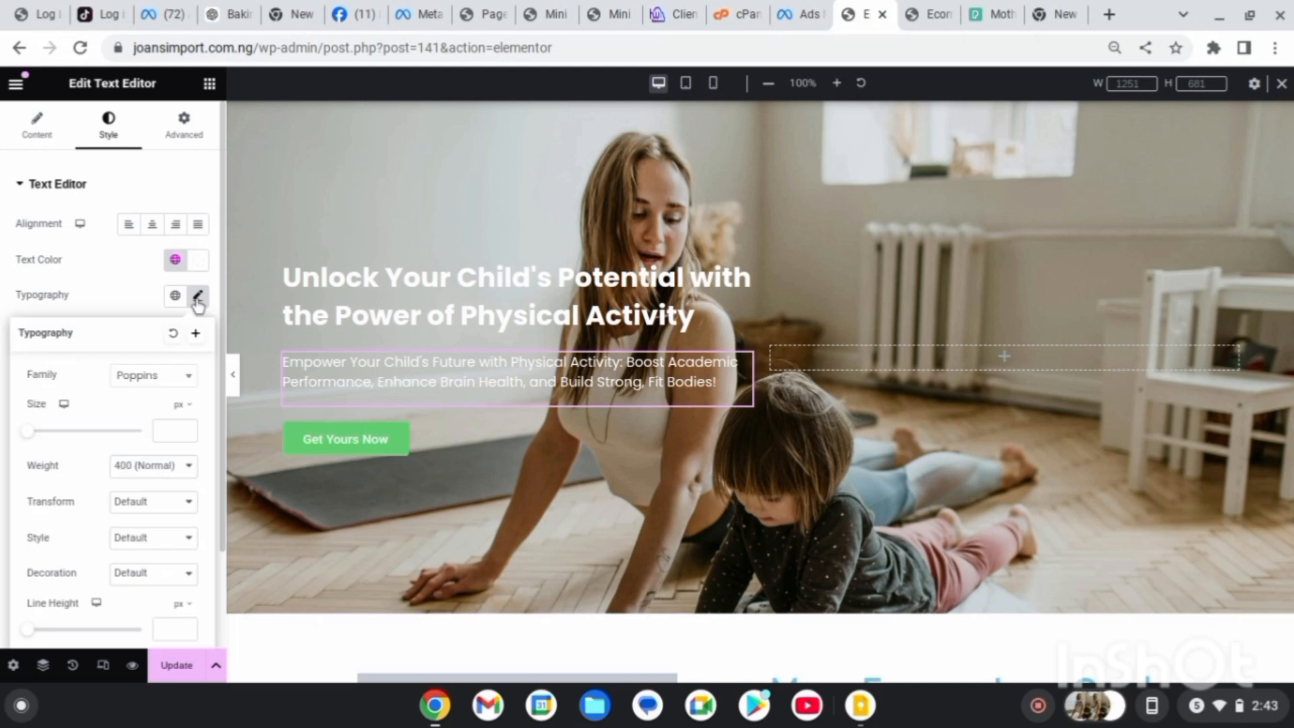
click(173, 472)
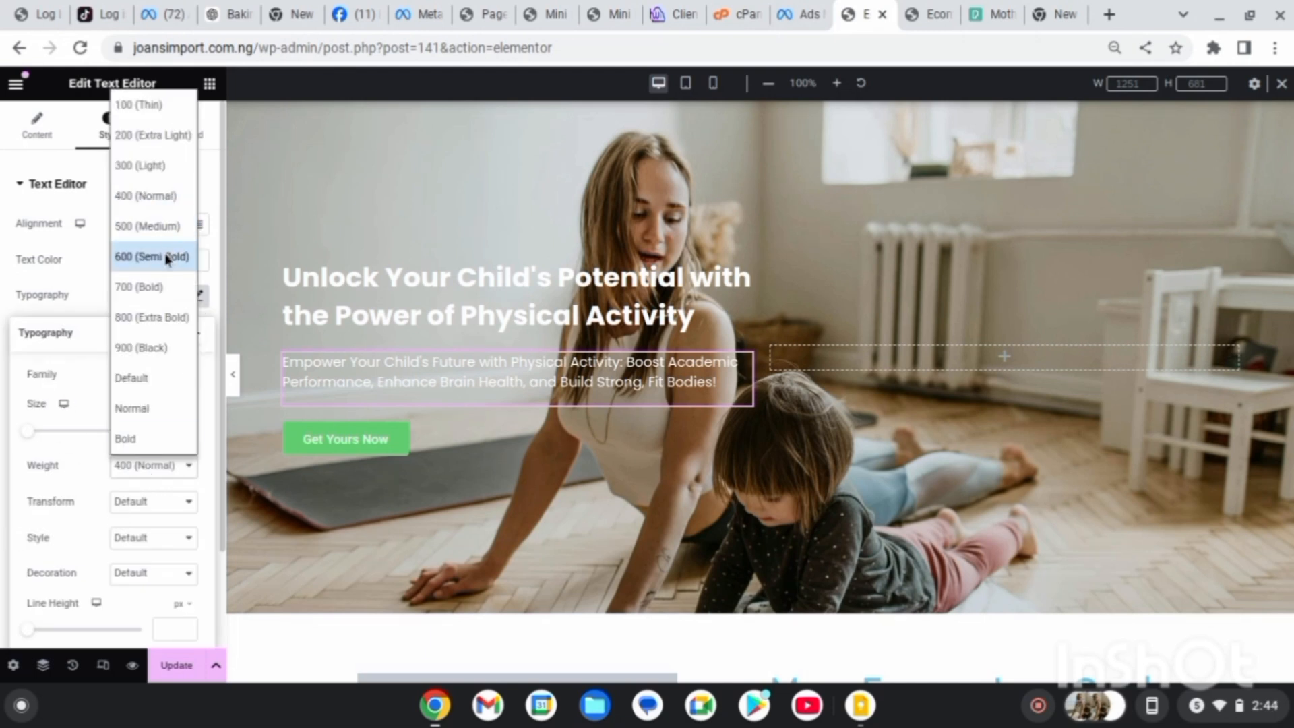
click(161, 287)
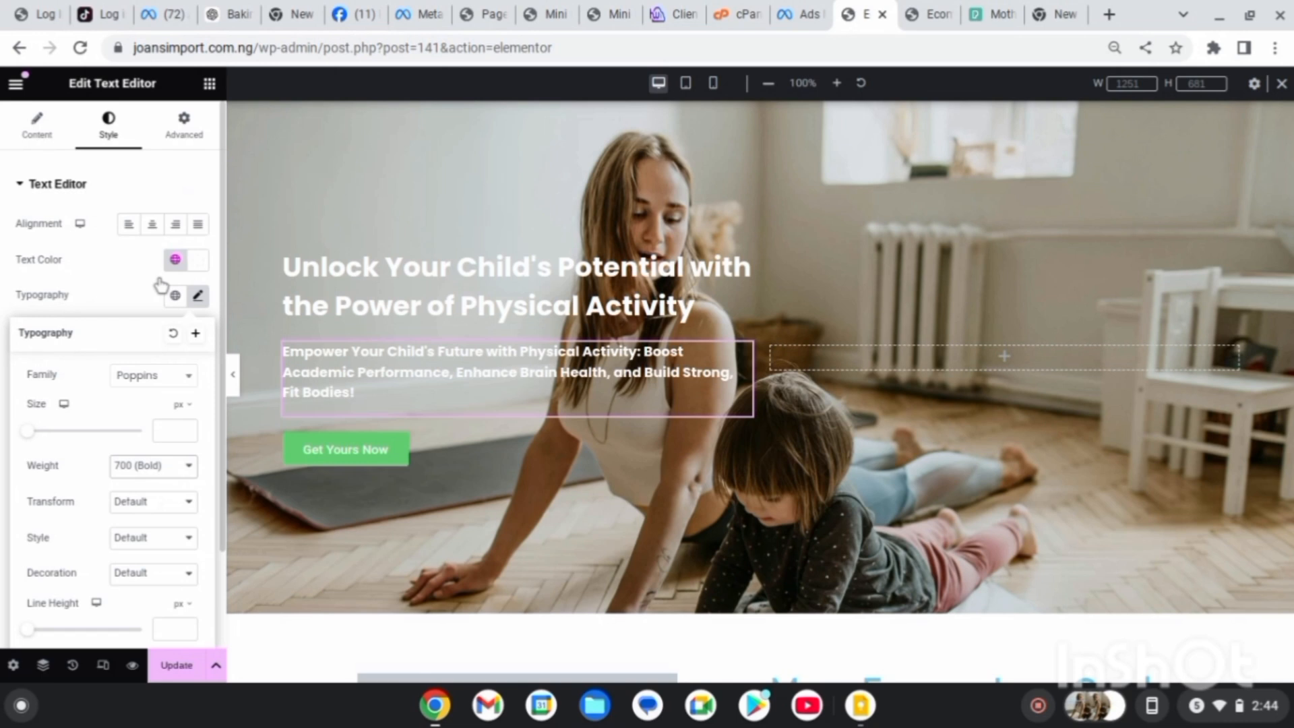
click(185, 466)
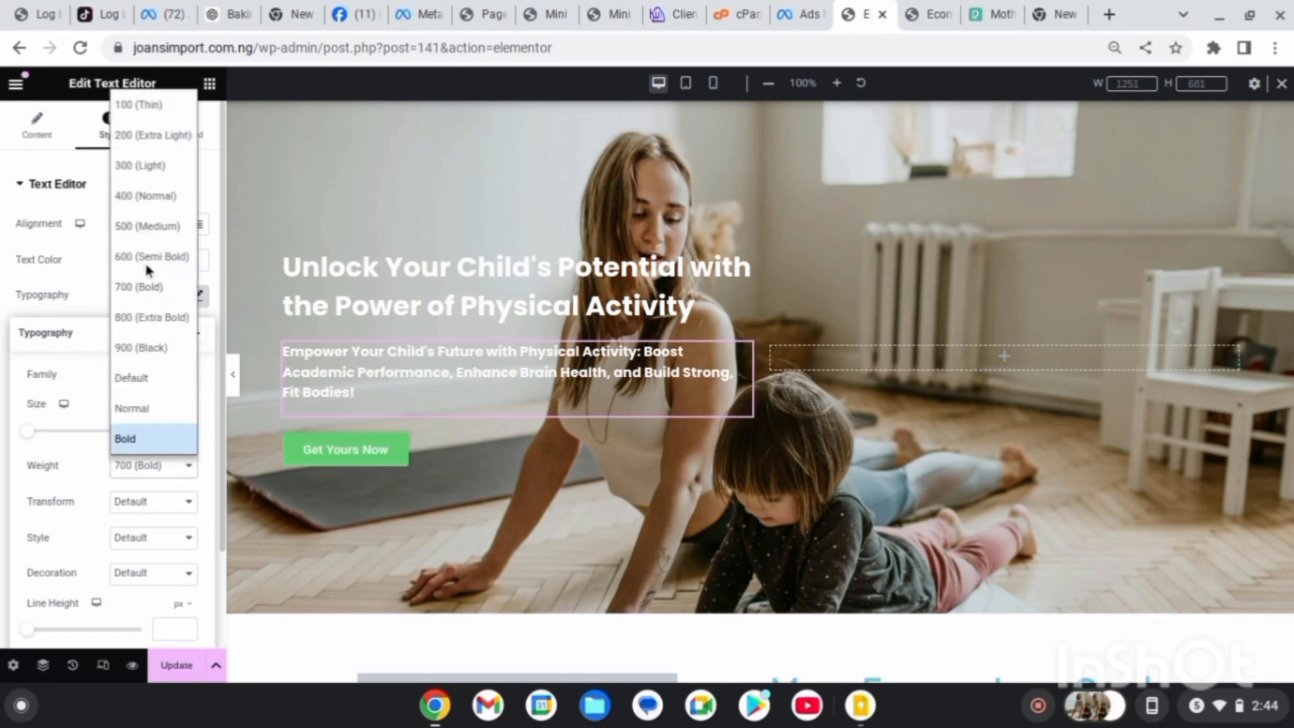
click(152, 250)
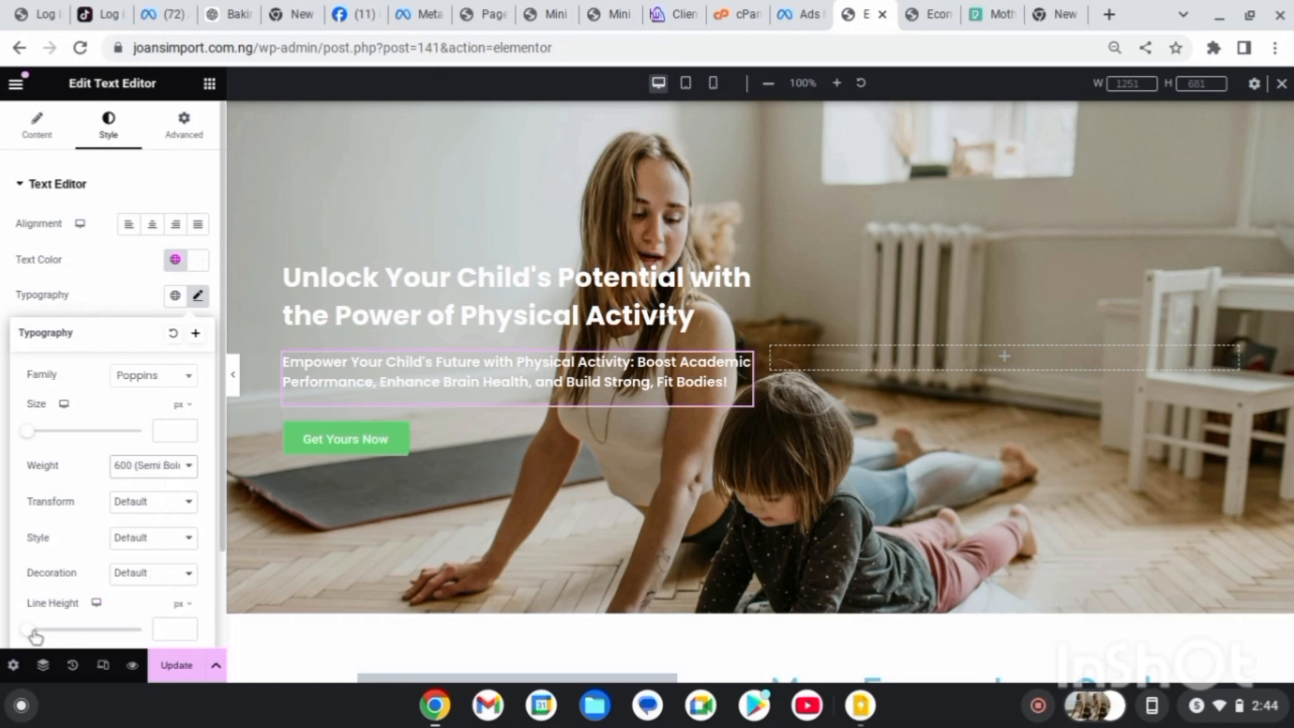
drag(31, 633, 65, 636)
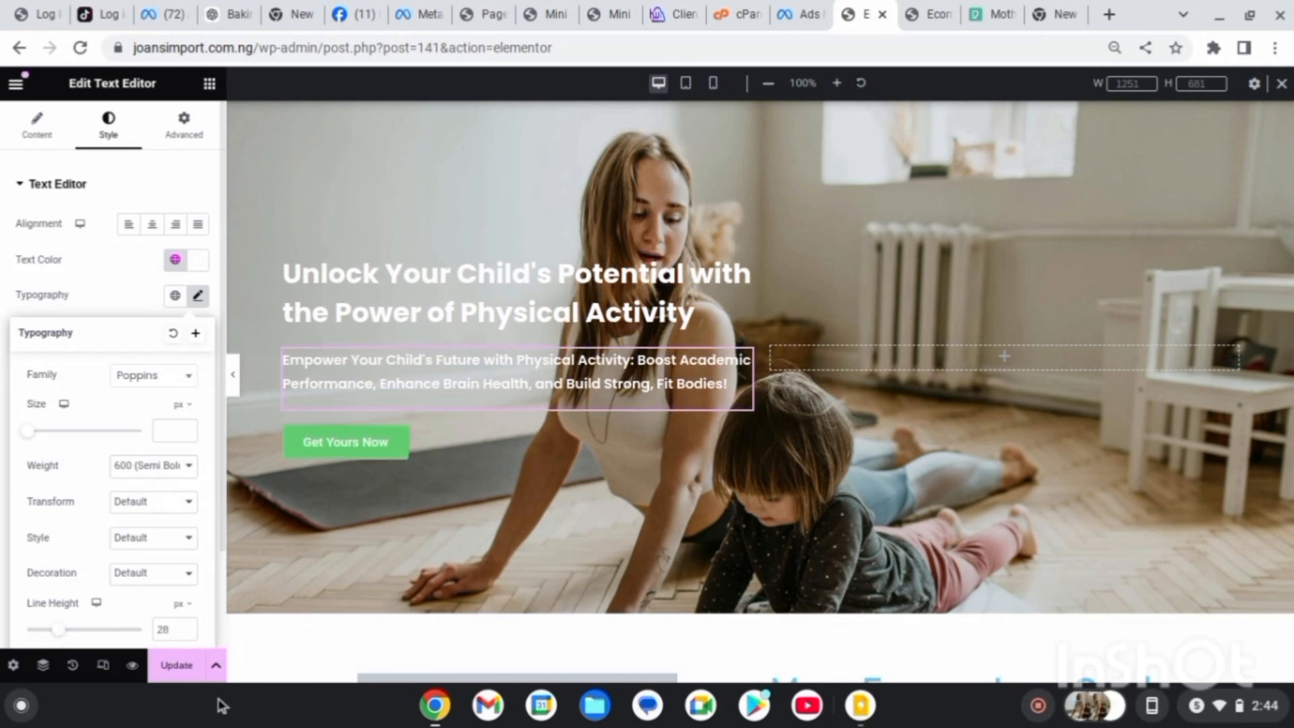
click(178, 667)
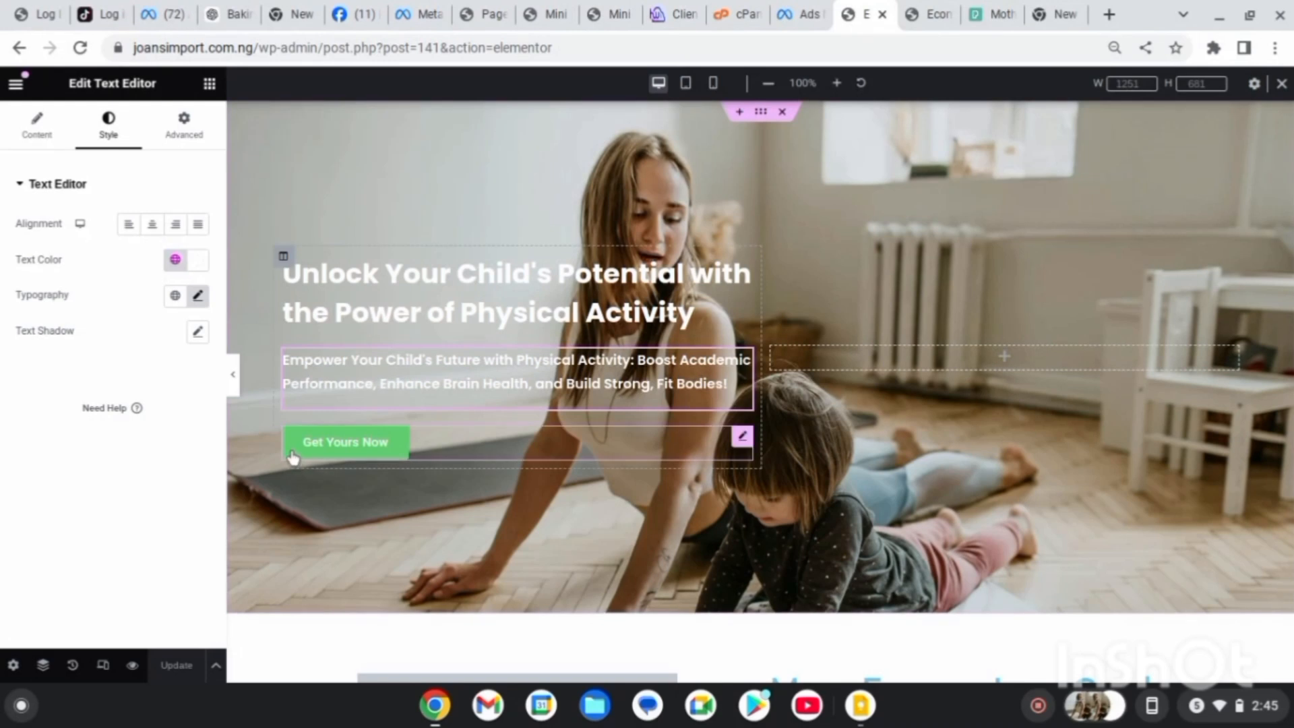
- Change the "Get Yours Now" button's background color to a custom purple shade
click(432, 449)
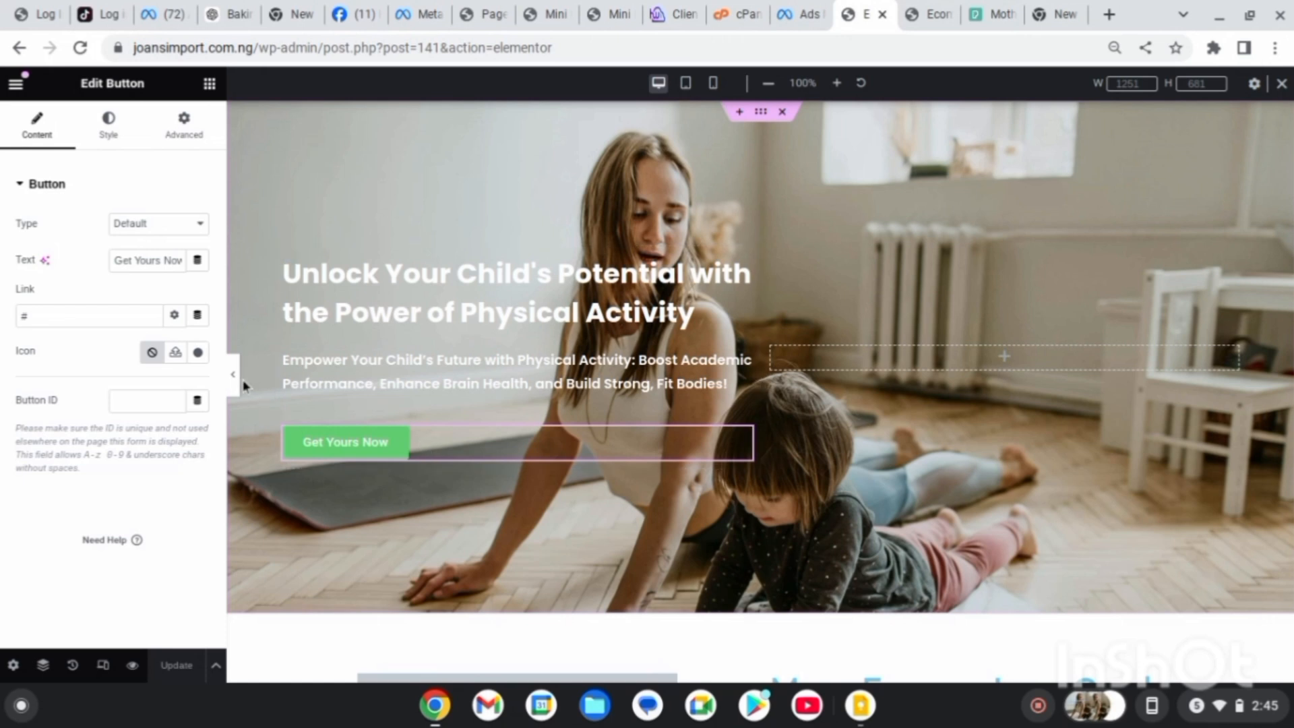
click(108, 125)
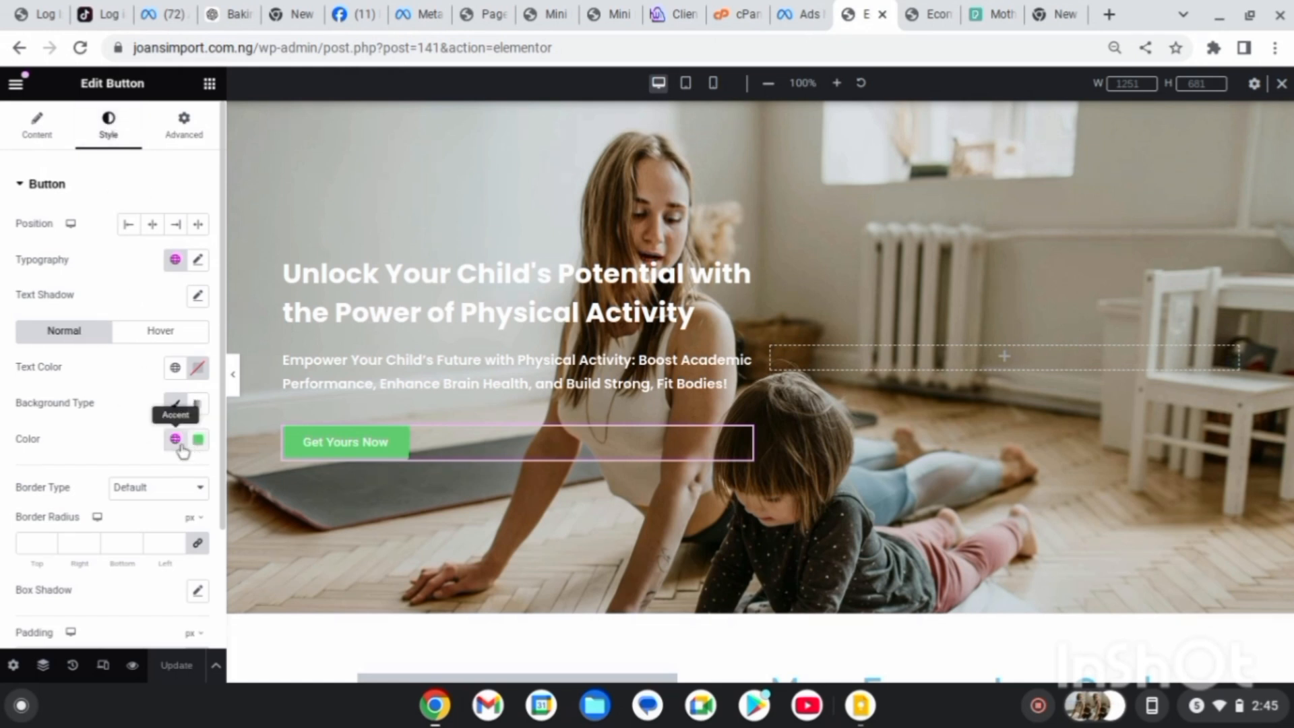
click(199, 442)
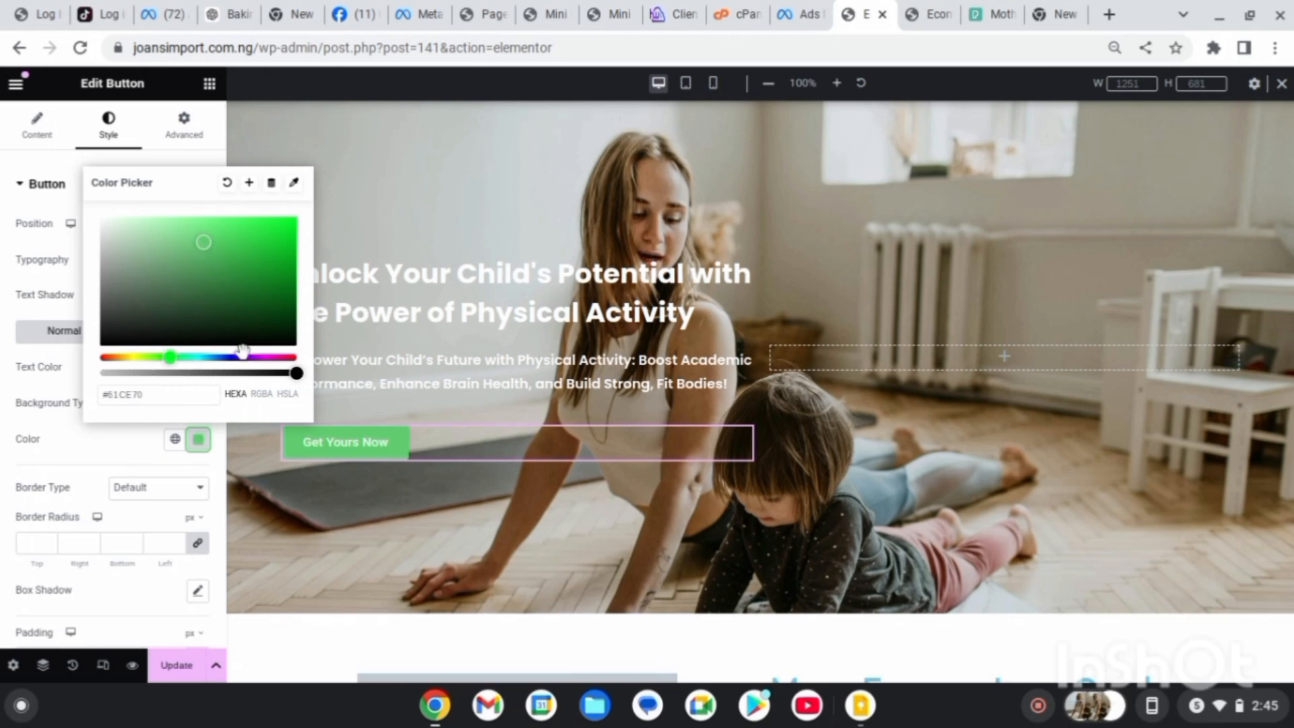
click(274, 357)
click(261, 244)
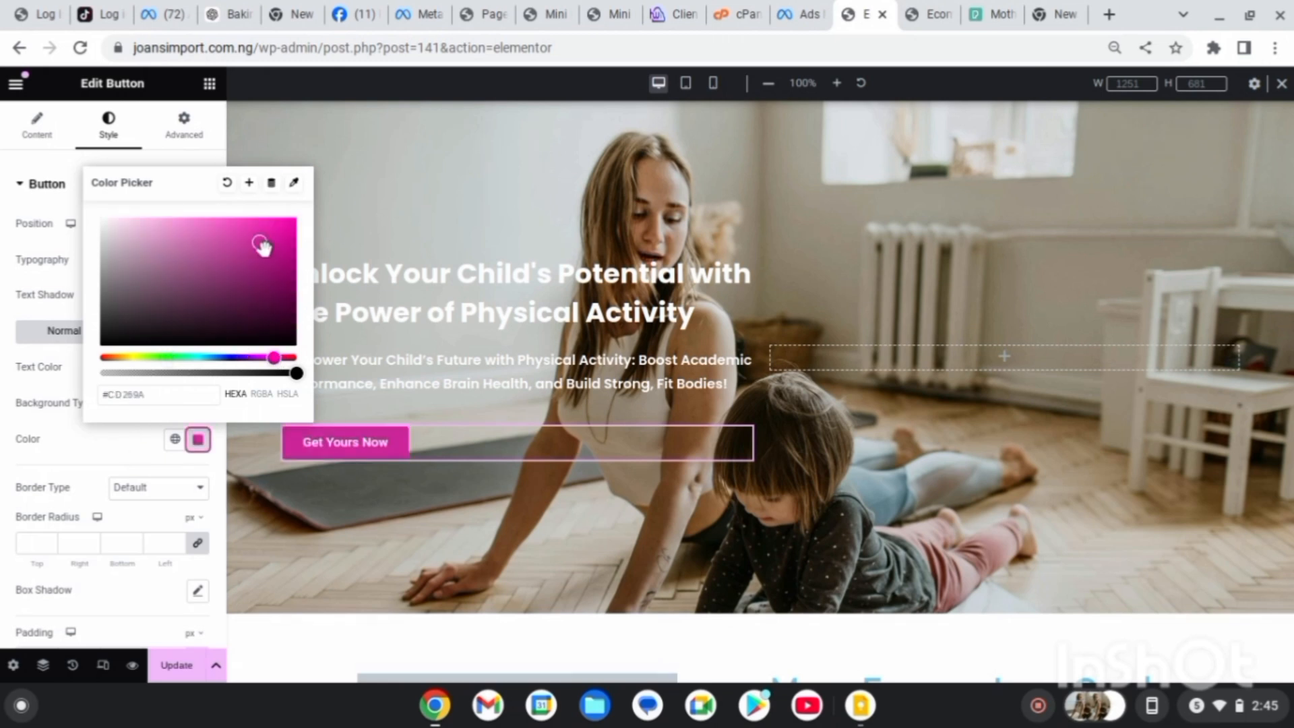
drag(262, 245, 258, 279)
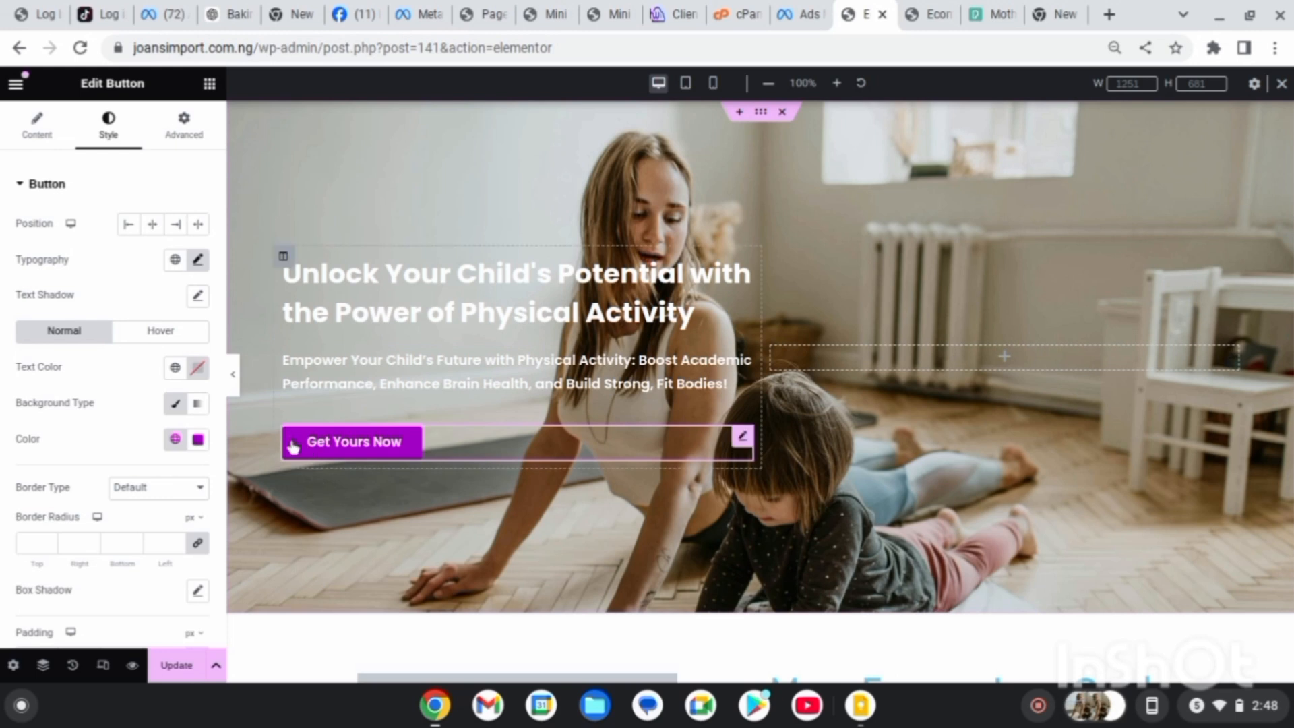
- Search the icon library for "card", insert the solid credit card icon on the "Get Yours Now" button, and update the page
click(37, 127)
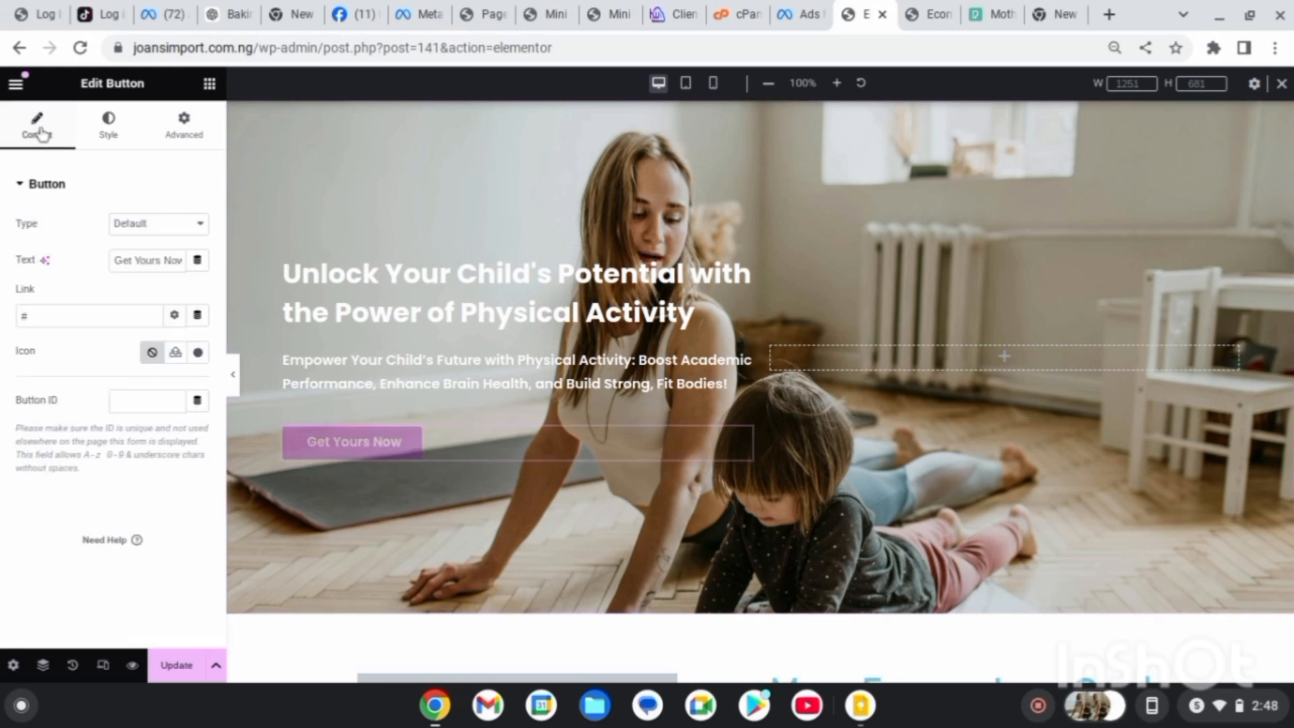
click(197, 353)
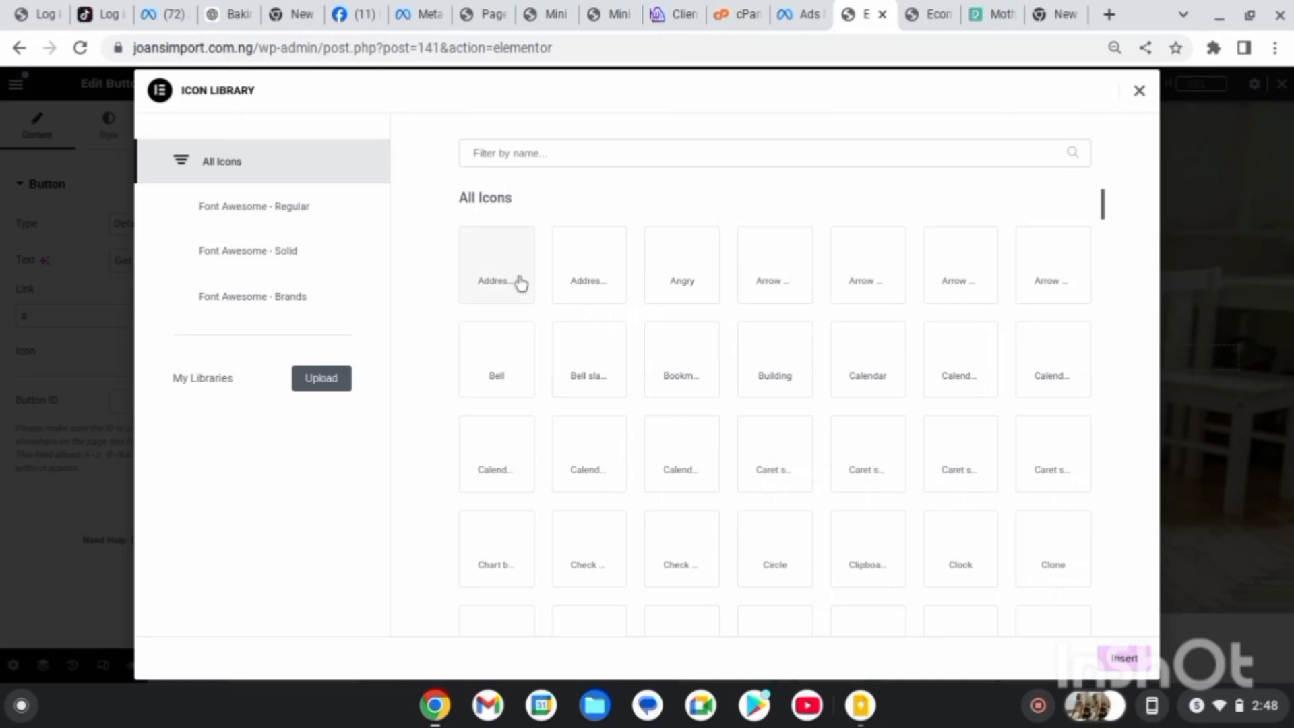
click(597, 150)
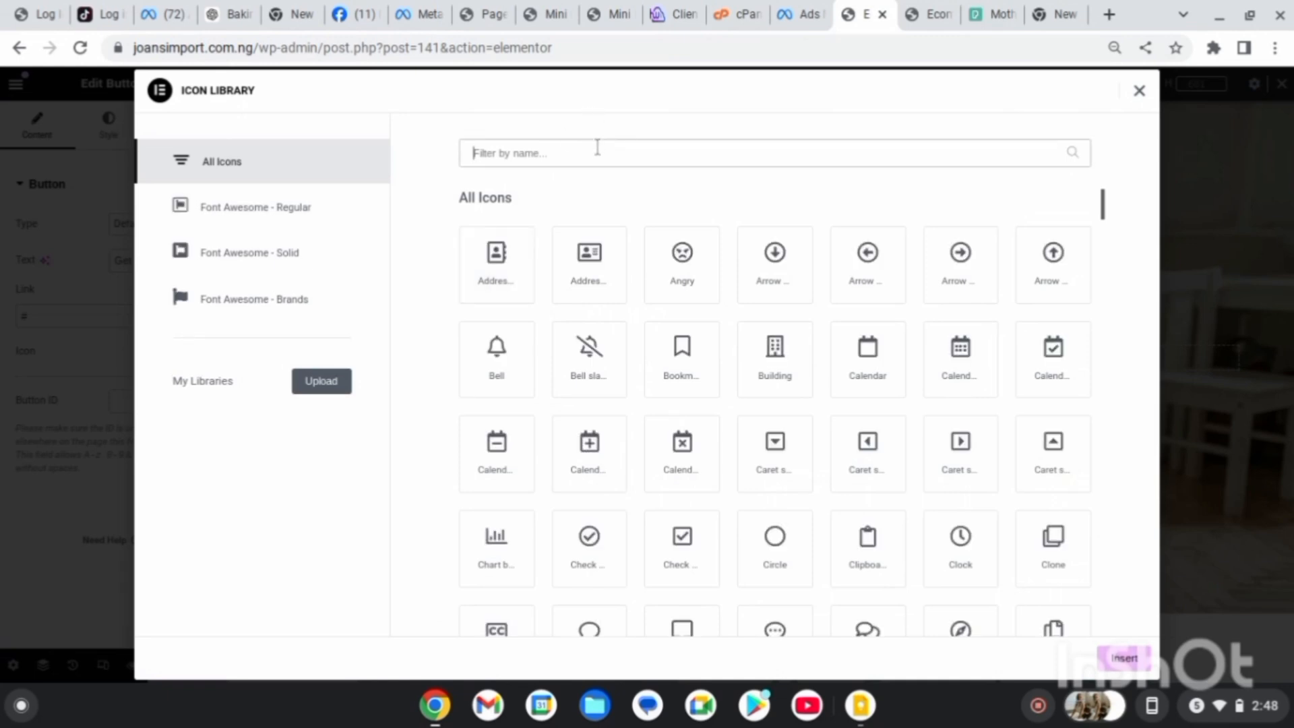
text(pay)
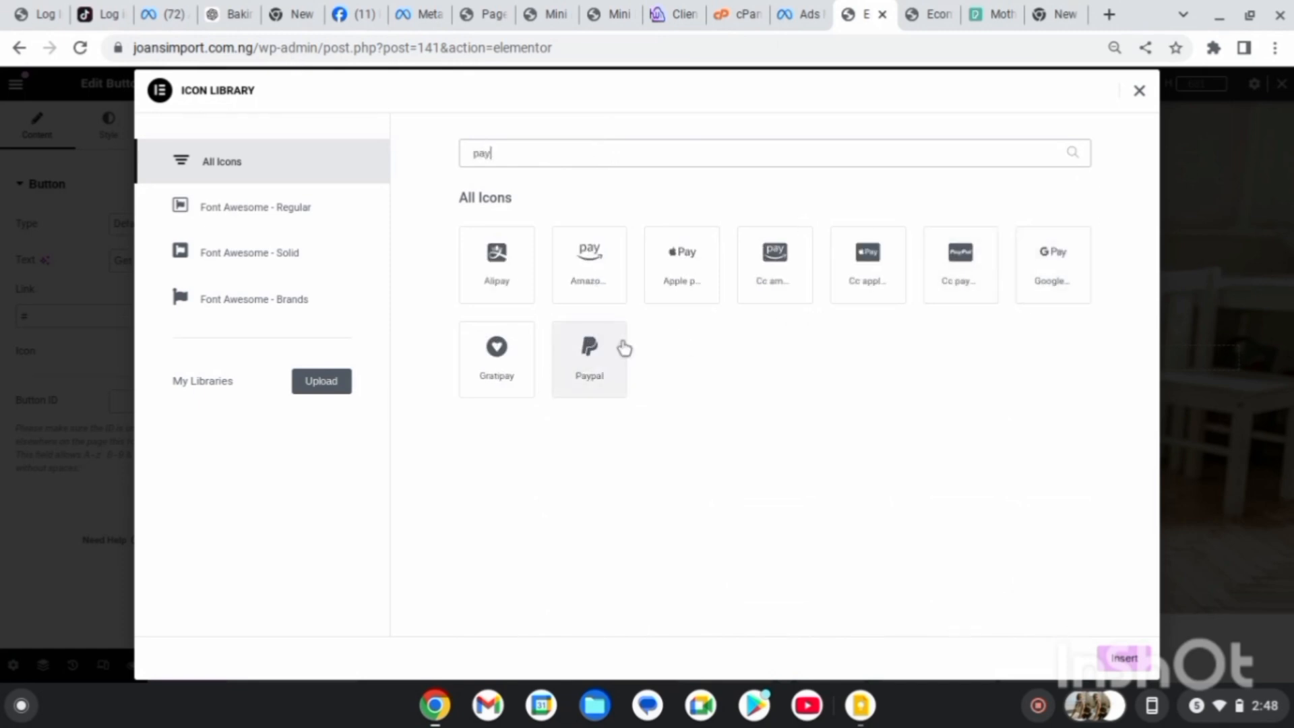
double_click(672, 153)
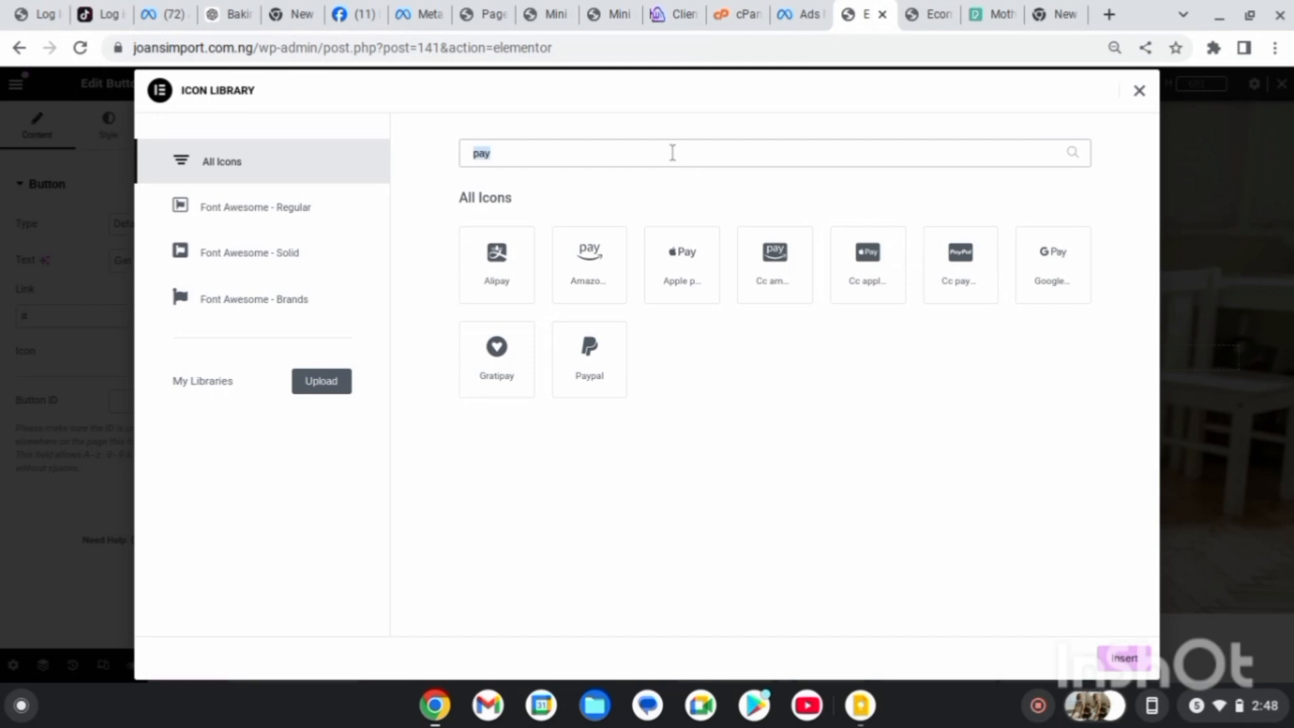
text(ca)
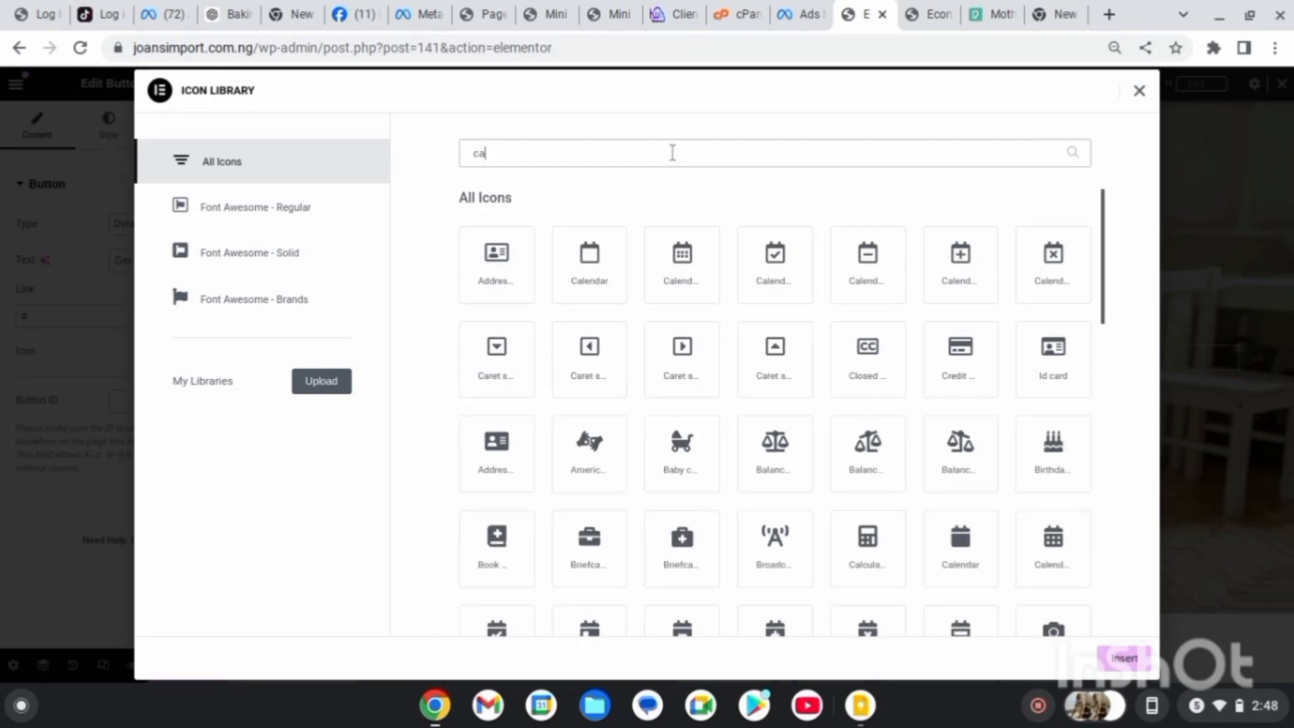
text(rd)
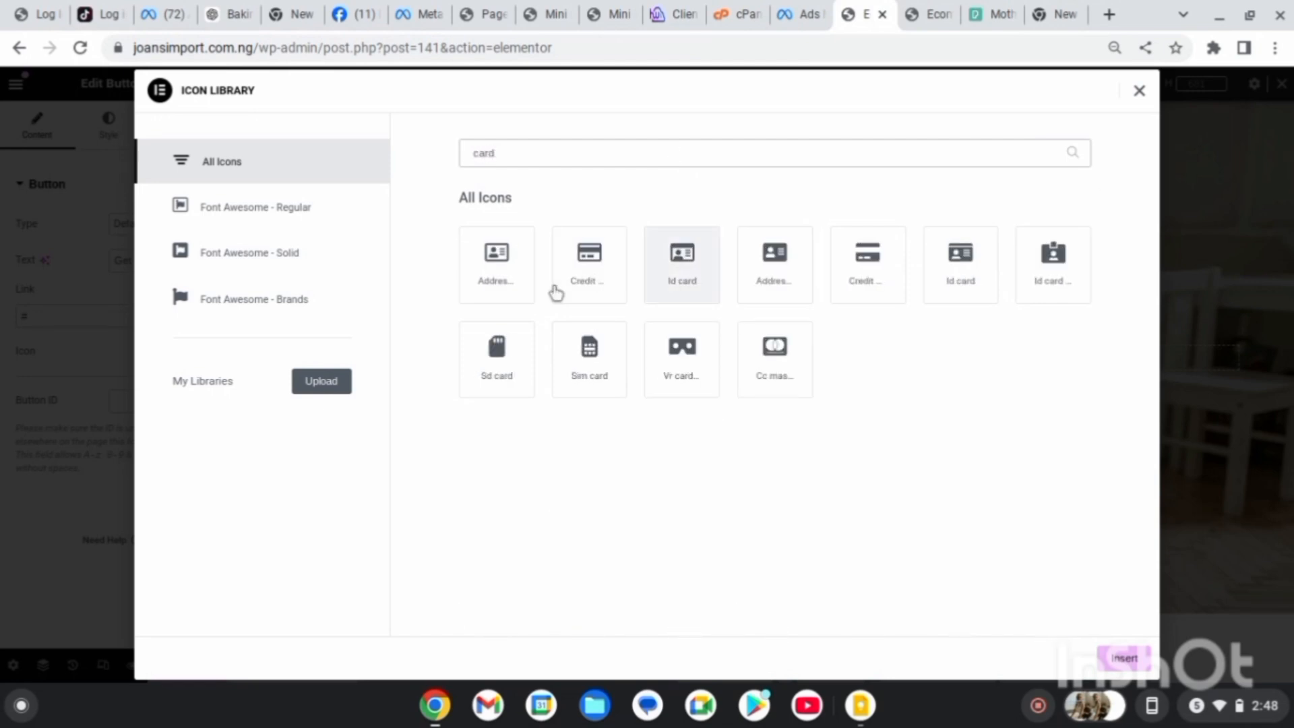
click(868, 264)
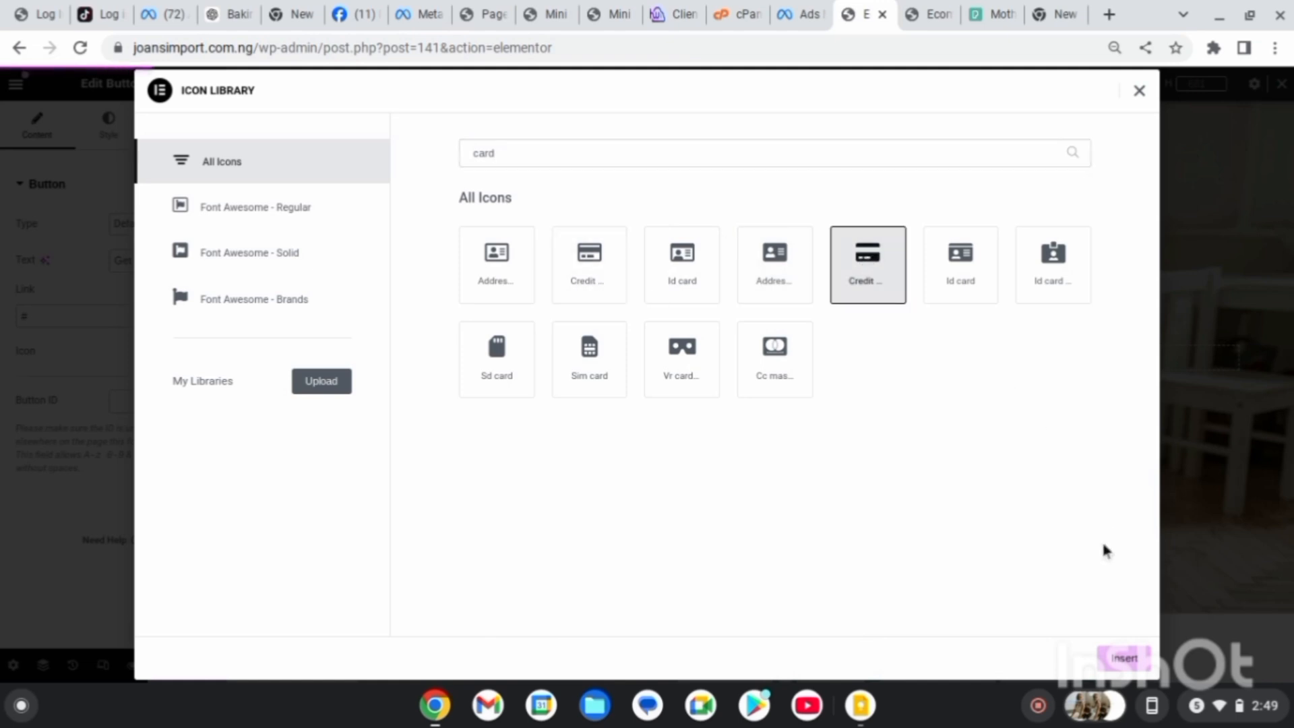
click(1125, 660)
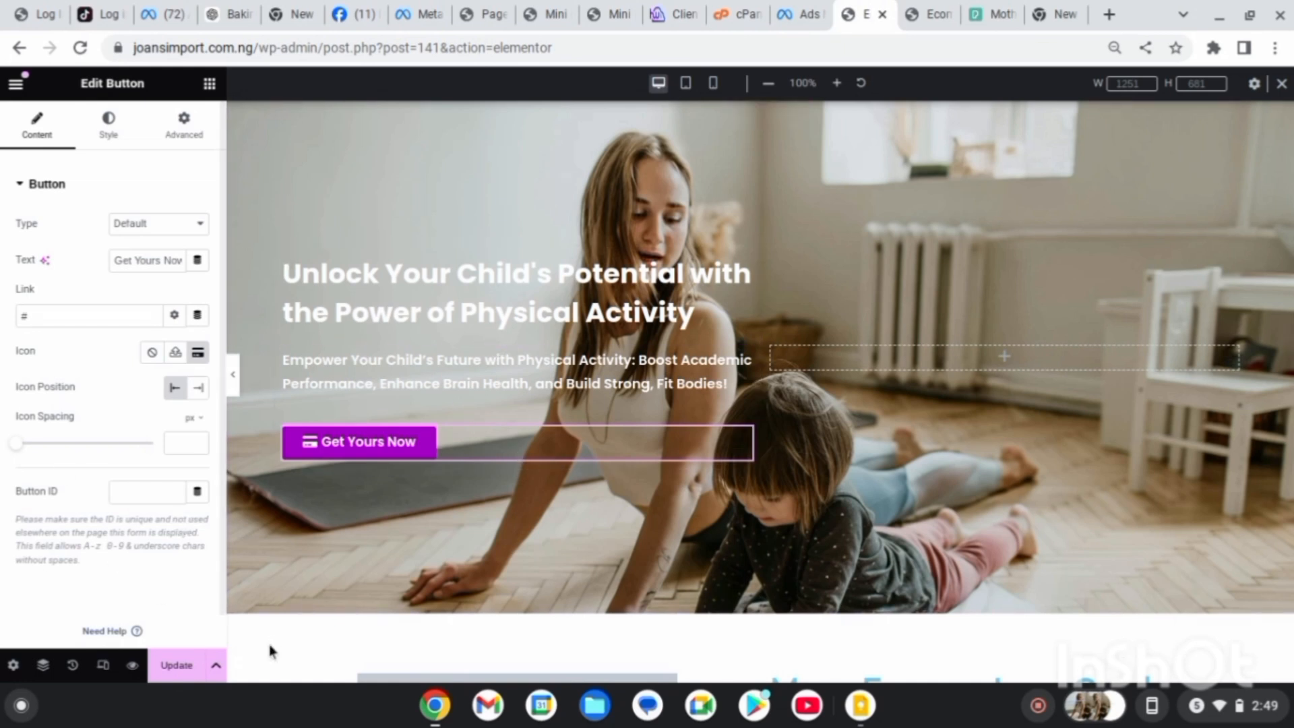
click(171, 668)
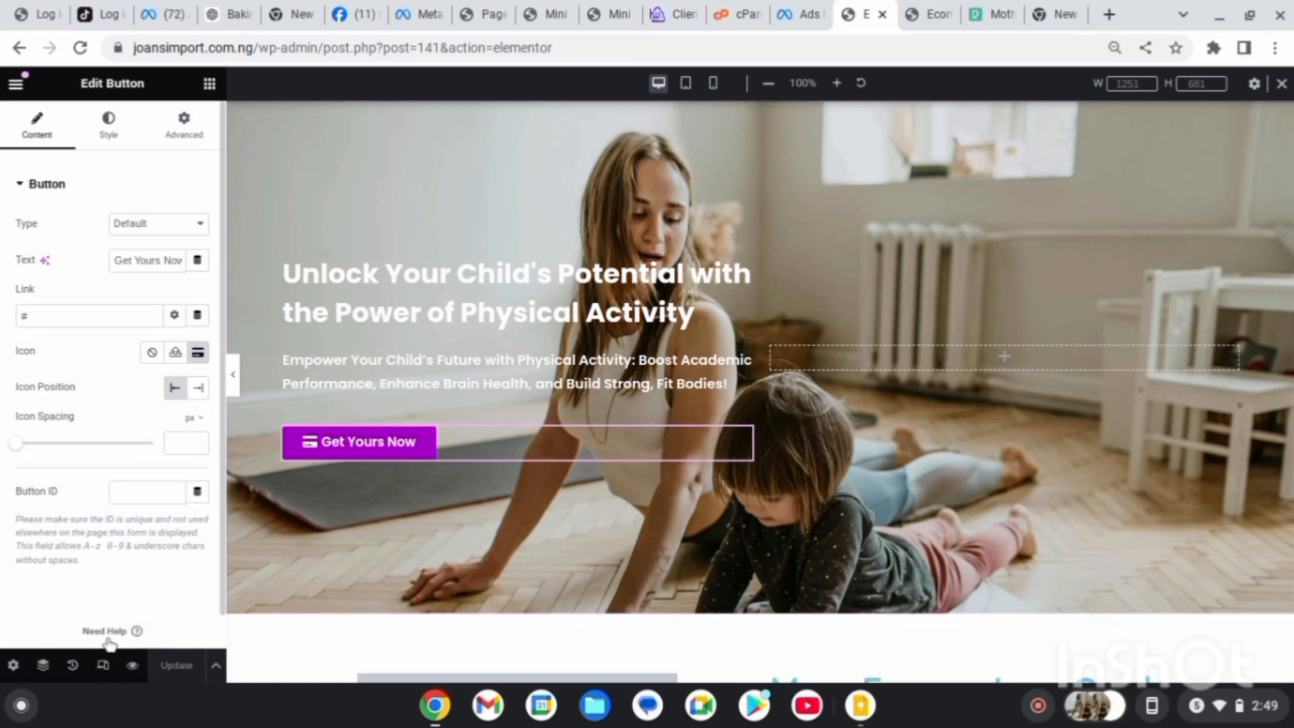
- Switch the page to the mobile view and change the hero section's background image position
click(104, 667)
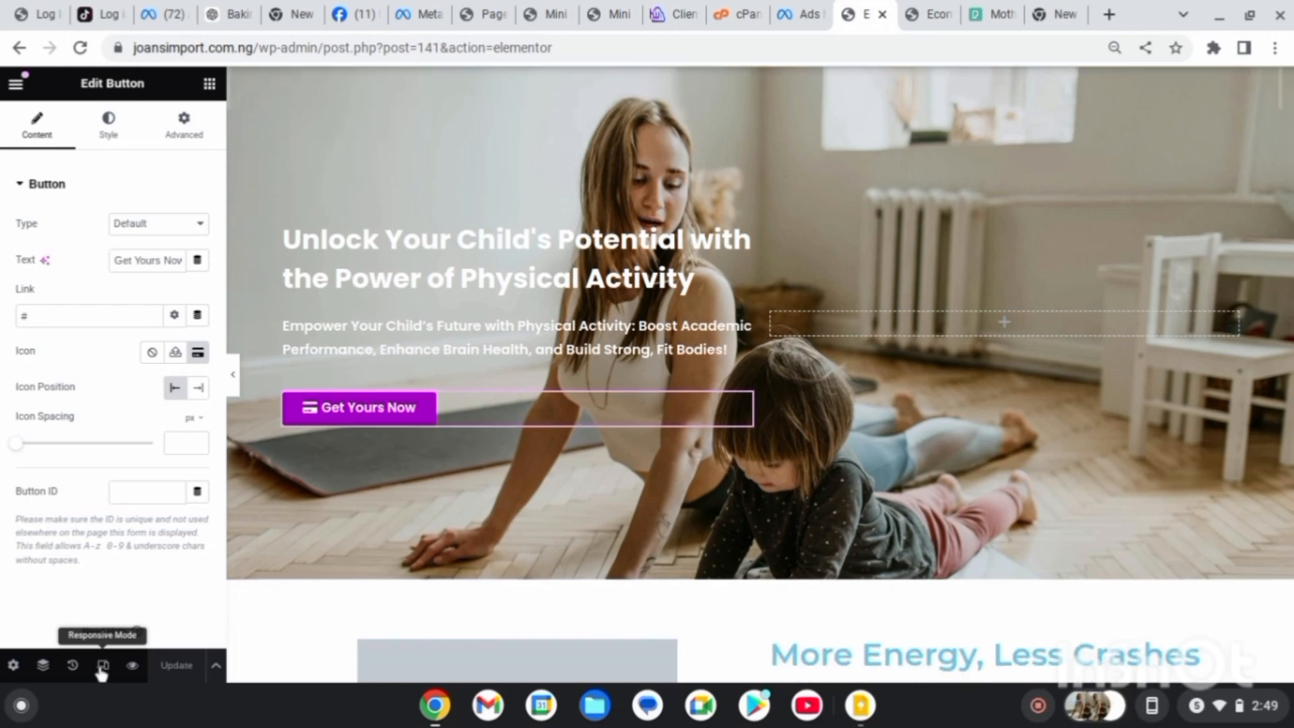
click(103, 666)
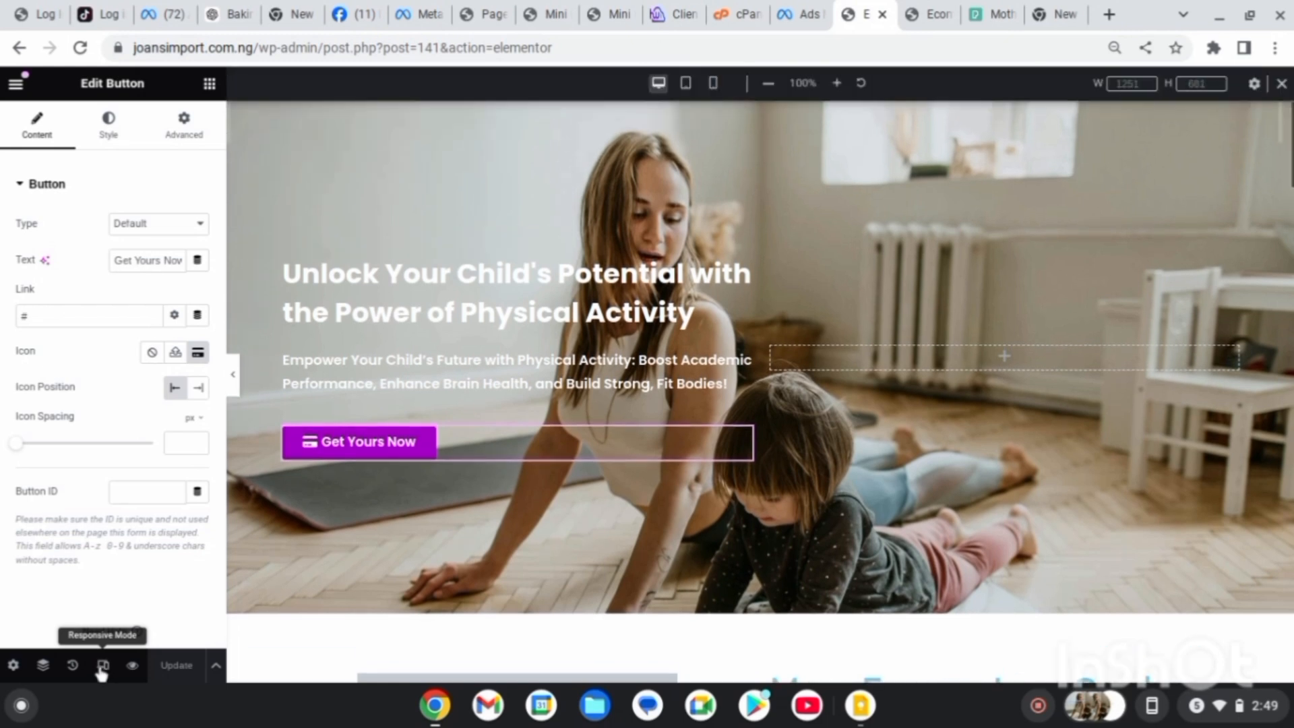
click(715, 84)
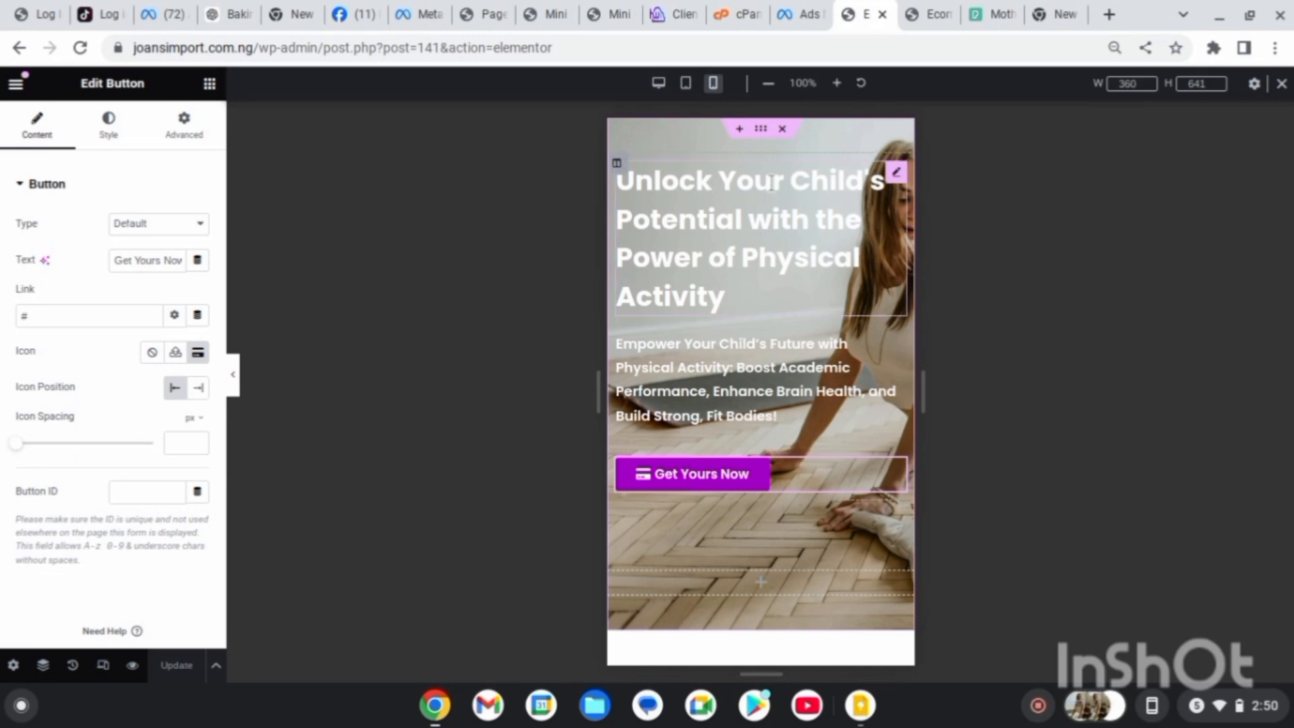
click(761, 130)
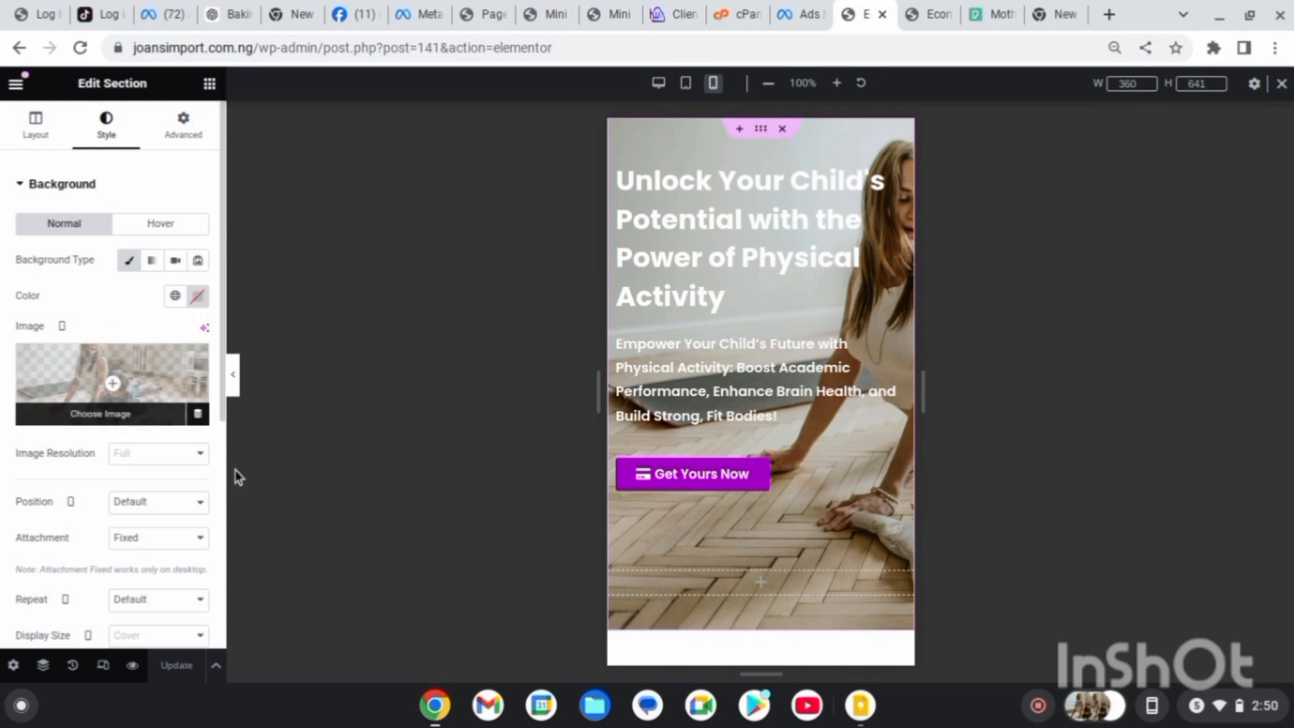
click(138, 507)
click(191, 201)
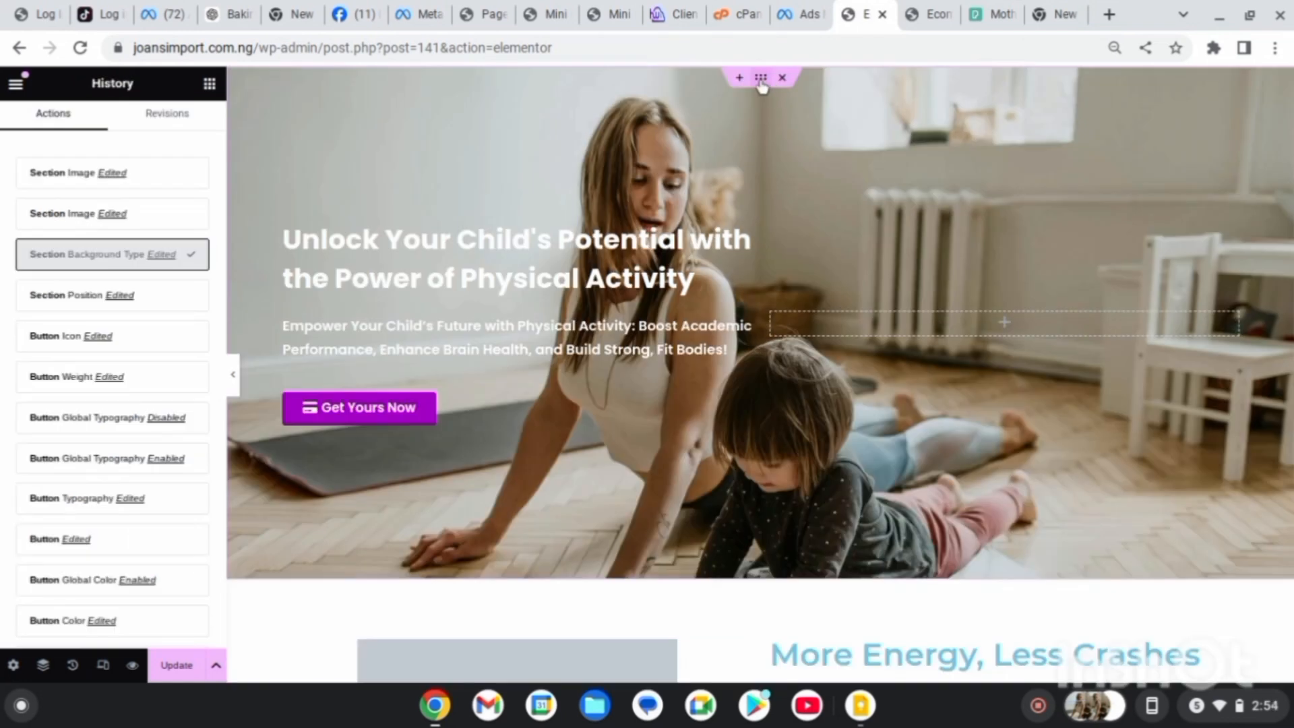
- Add a classic background overlay to the hero section using the global color "Black tx" (#1A1A1A)
click(761, 80)
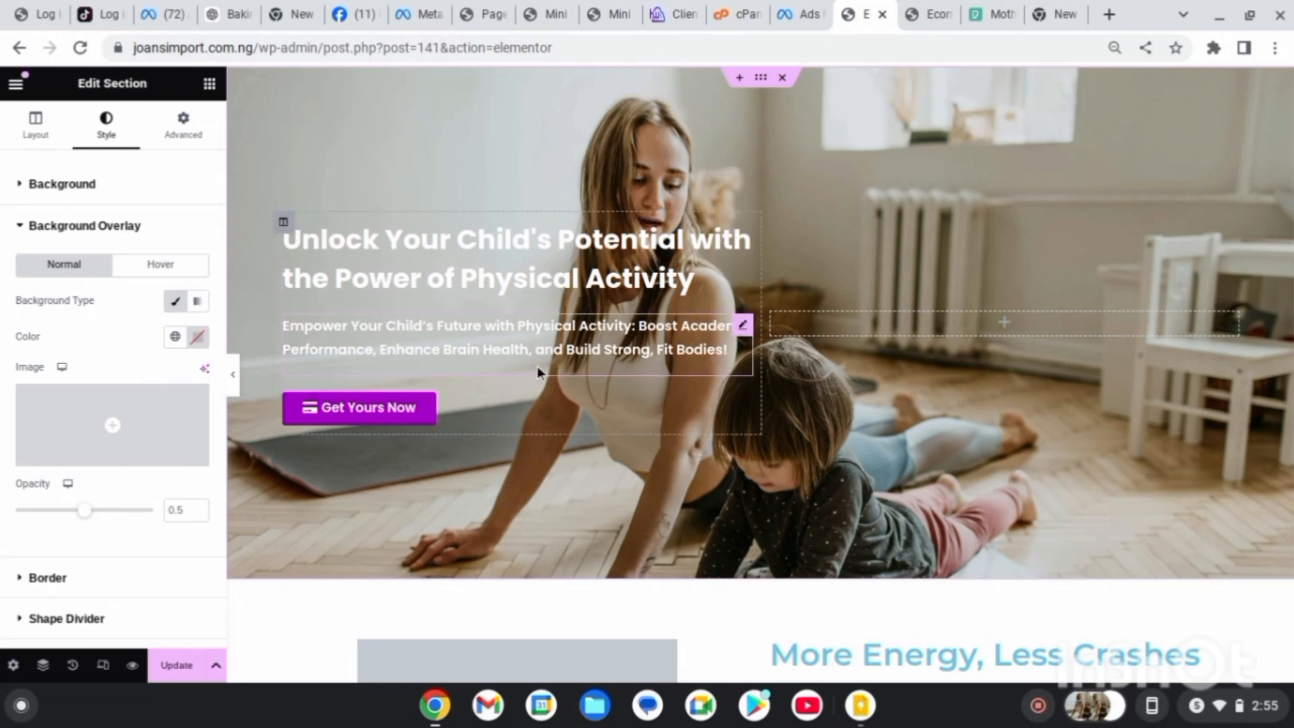
click(175, 336)
click(174, 337)
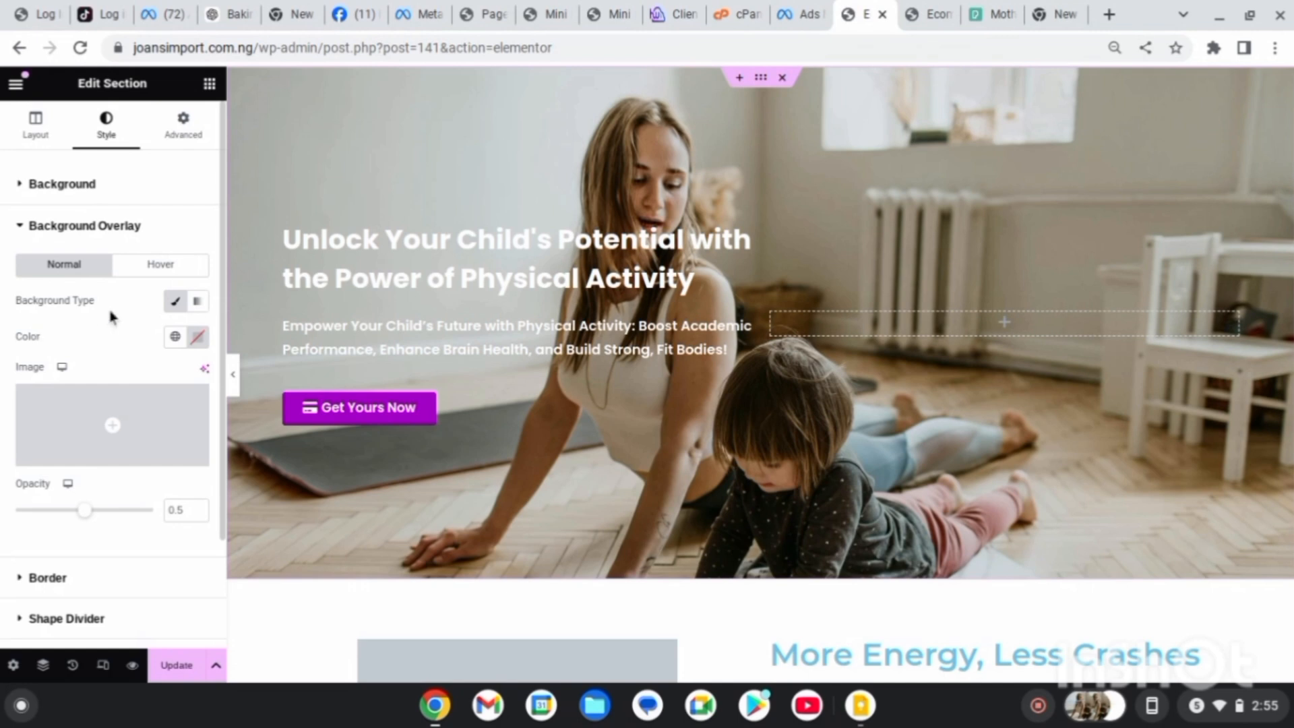
click(175, 304)
click(175, 302)
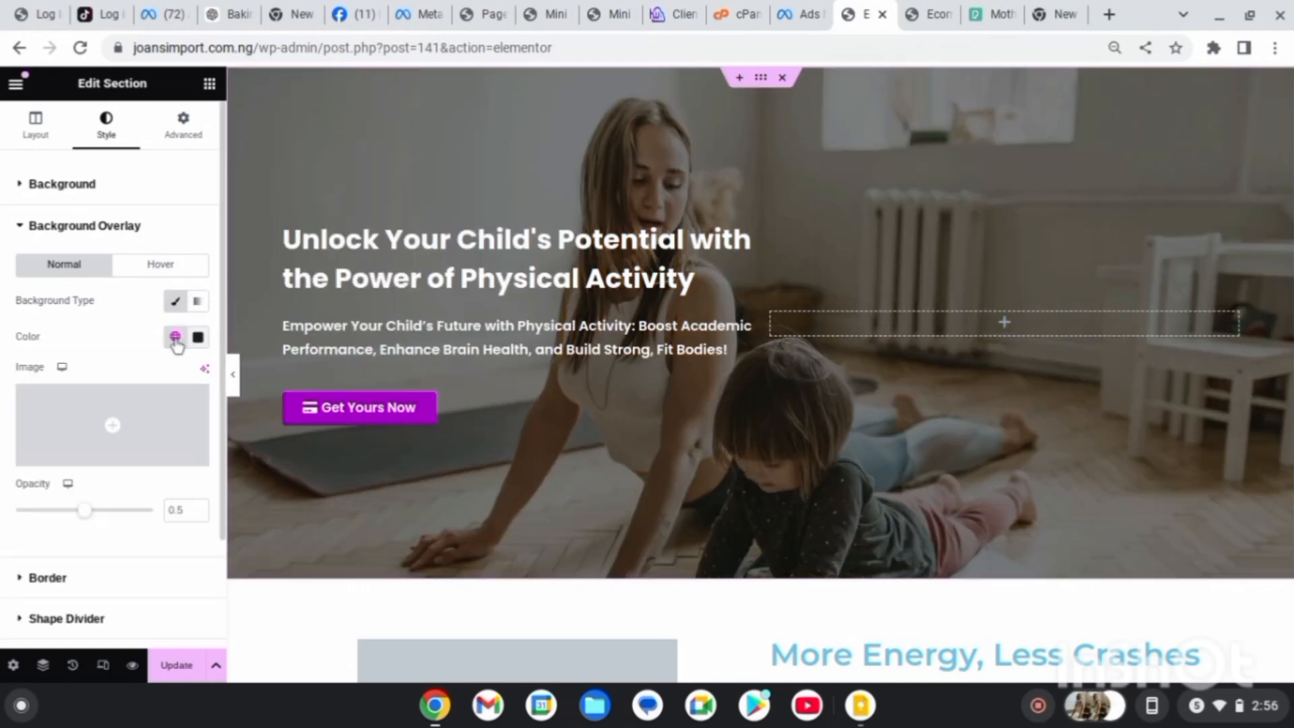
click(175, 336)
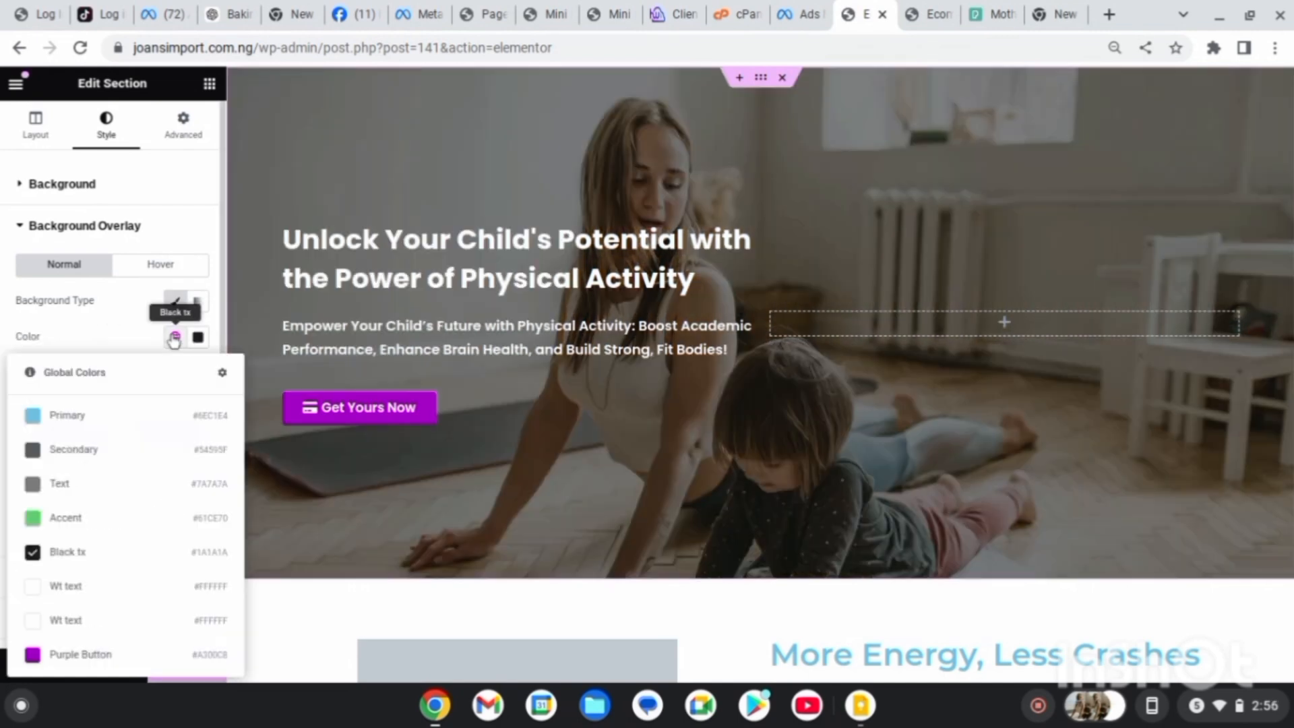
click(41, 558)
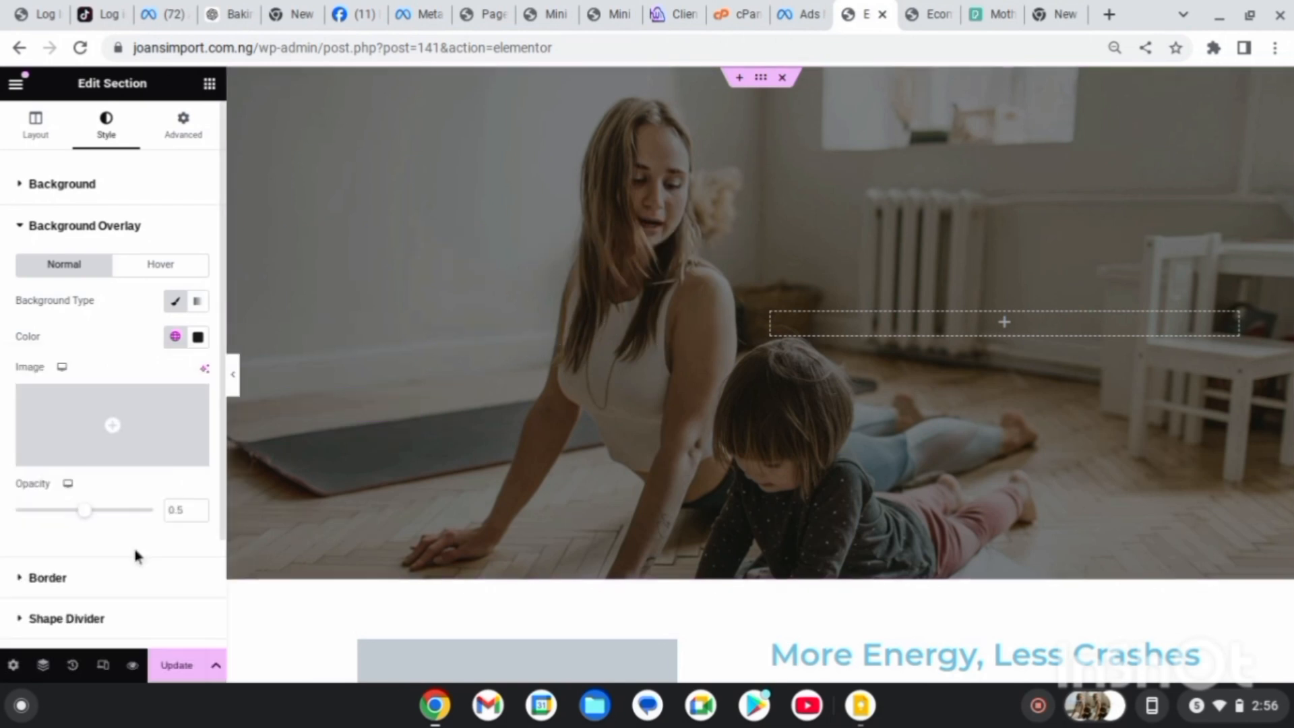
- Change the hero section's background overlay to a gradient with a bright red second color
scroll(180, 369, down, 1)
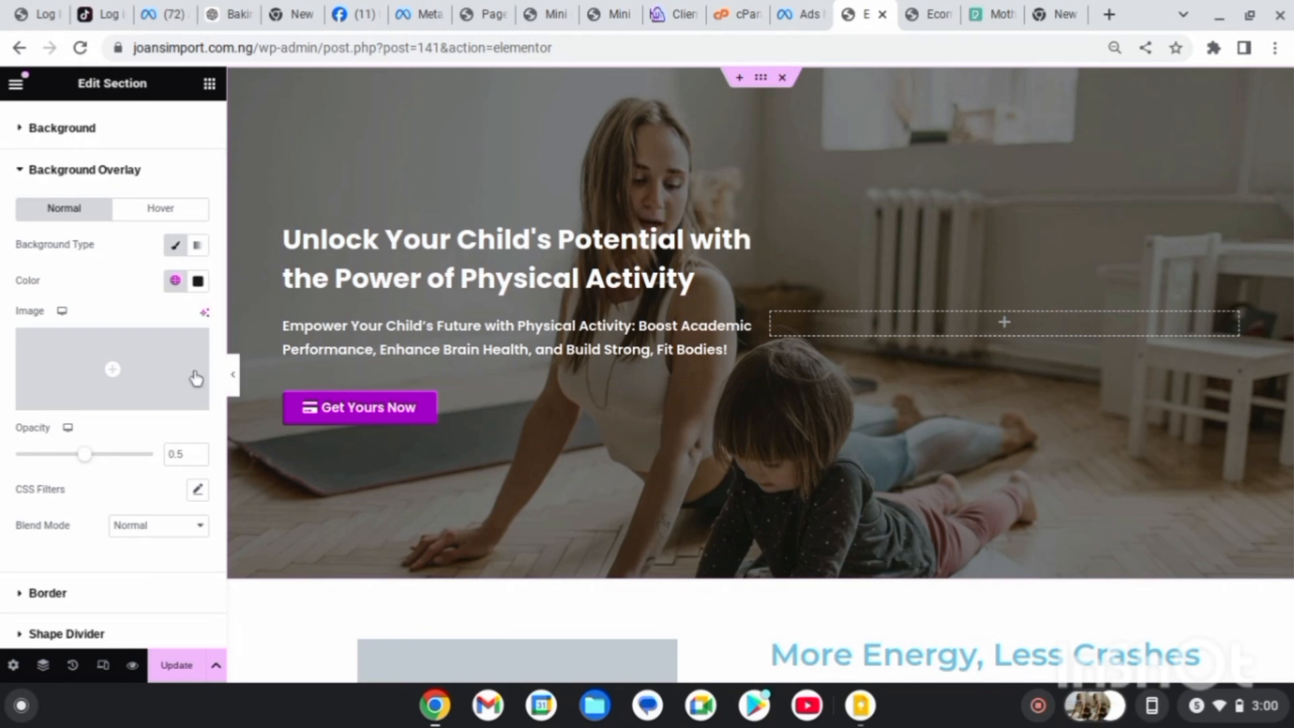
click(196, 248)
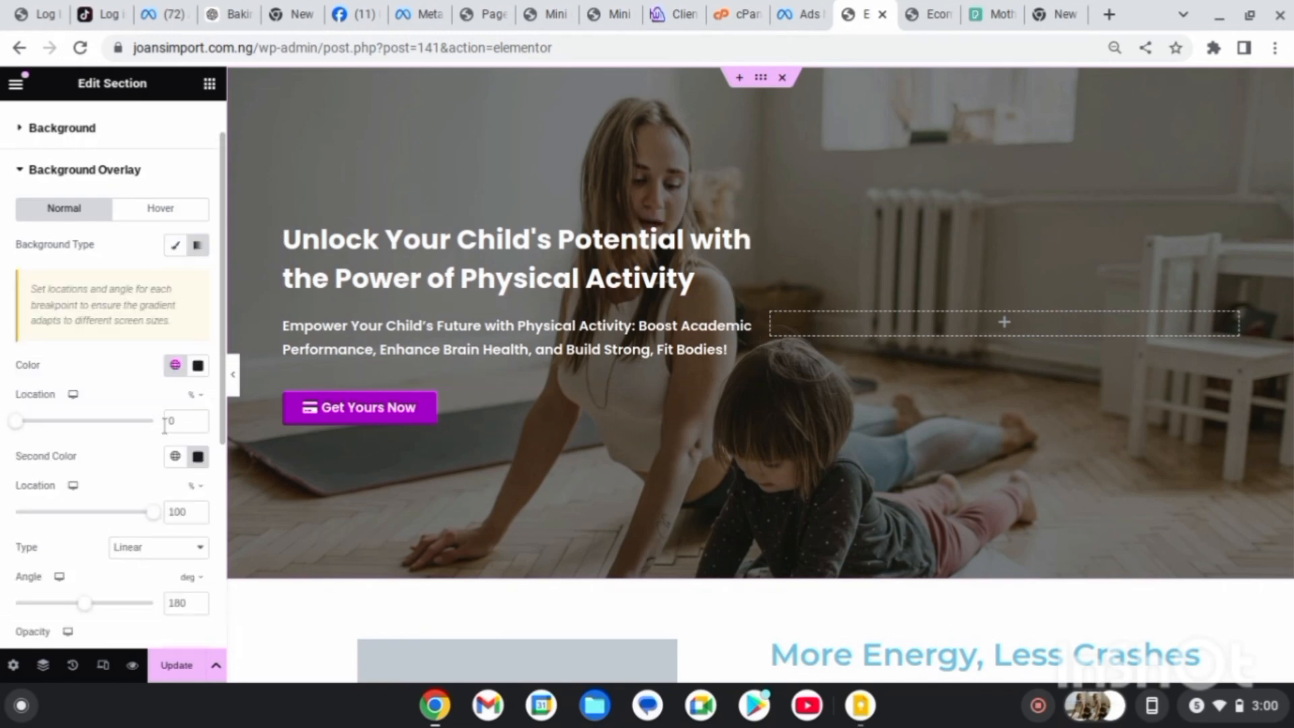
click(196, 455)
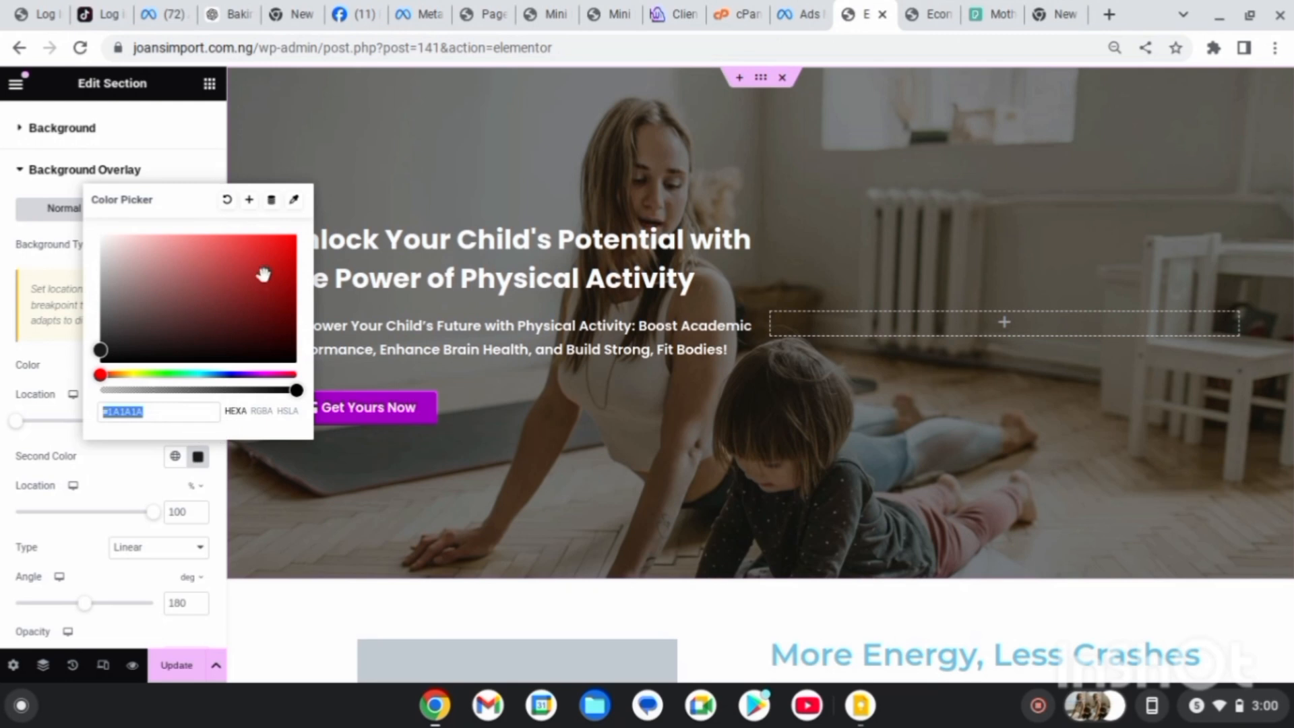
drag(276, 277, 284, 244)
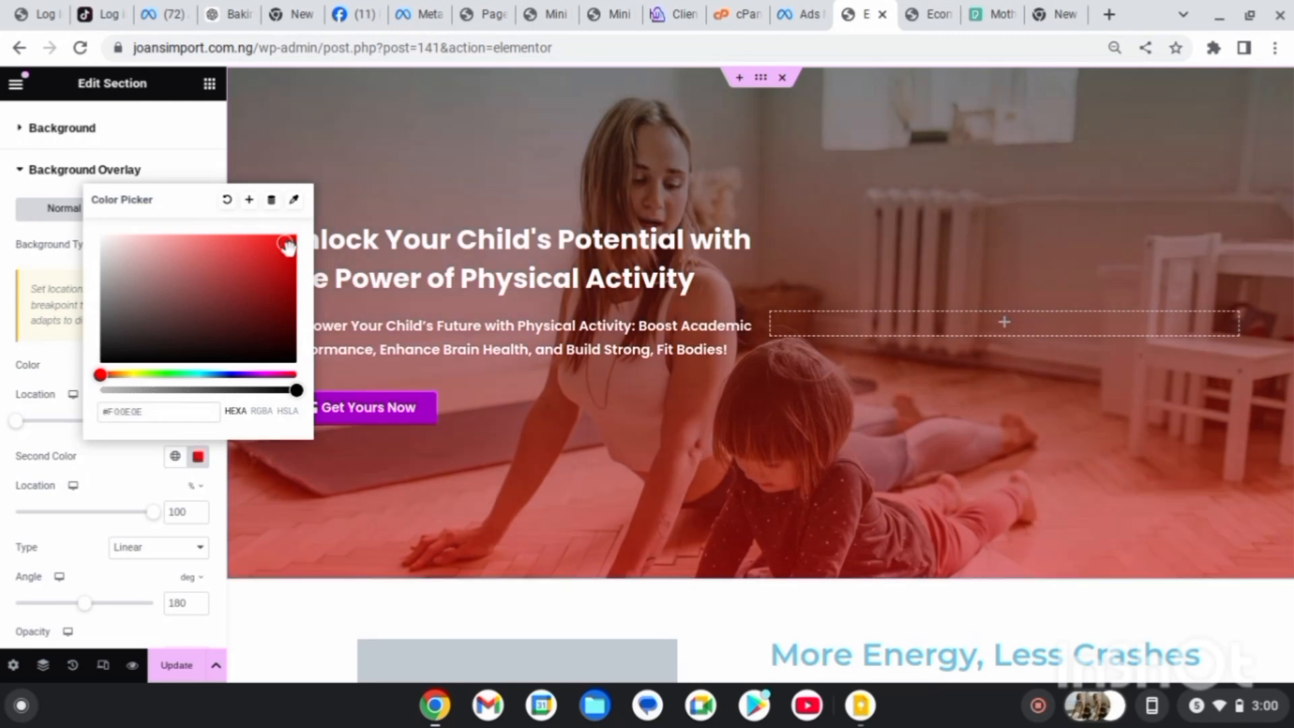
- Set the overlay gradient's angle to 90 degrees
click(196, 168)
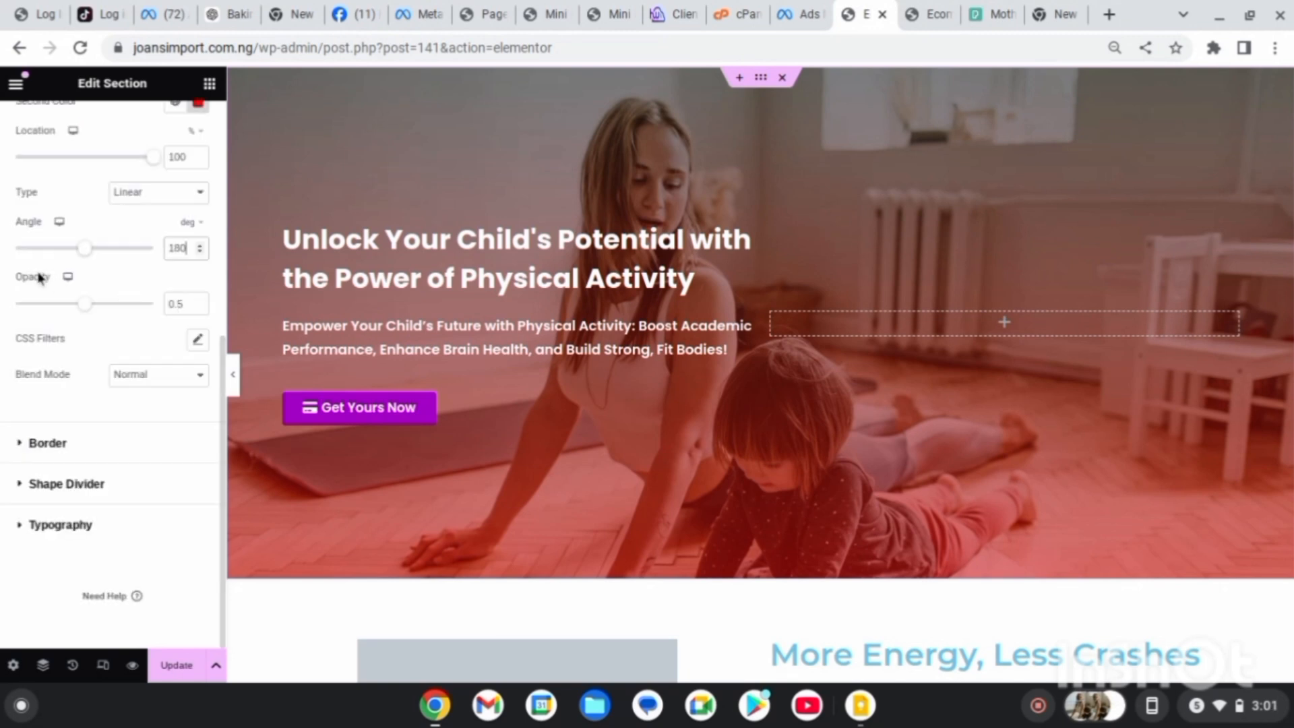
double_click(187, 247)
text(90)
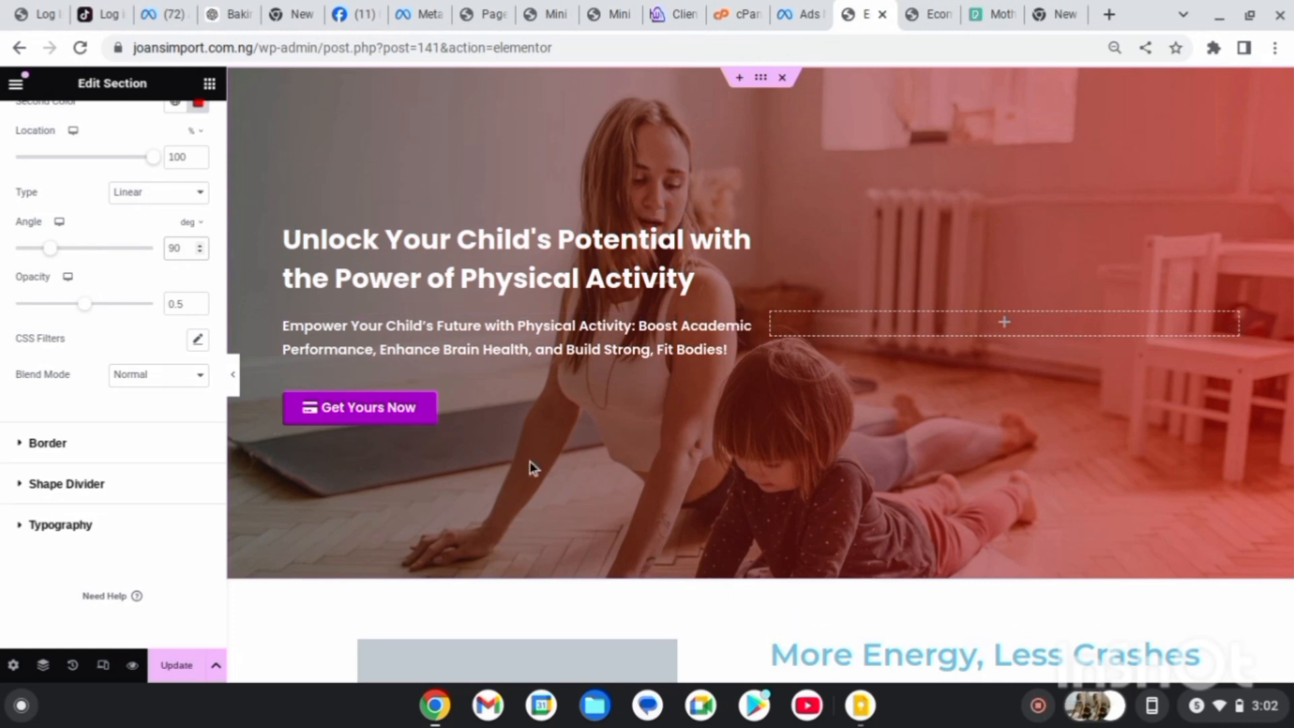
- Set the overlay gradient's second color to a semi-transparent version of "Black tx" (#1A1A1A) and update the page
scroll(135, 304, up, 4)
click(175, 351)
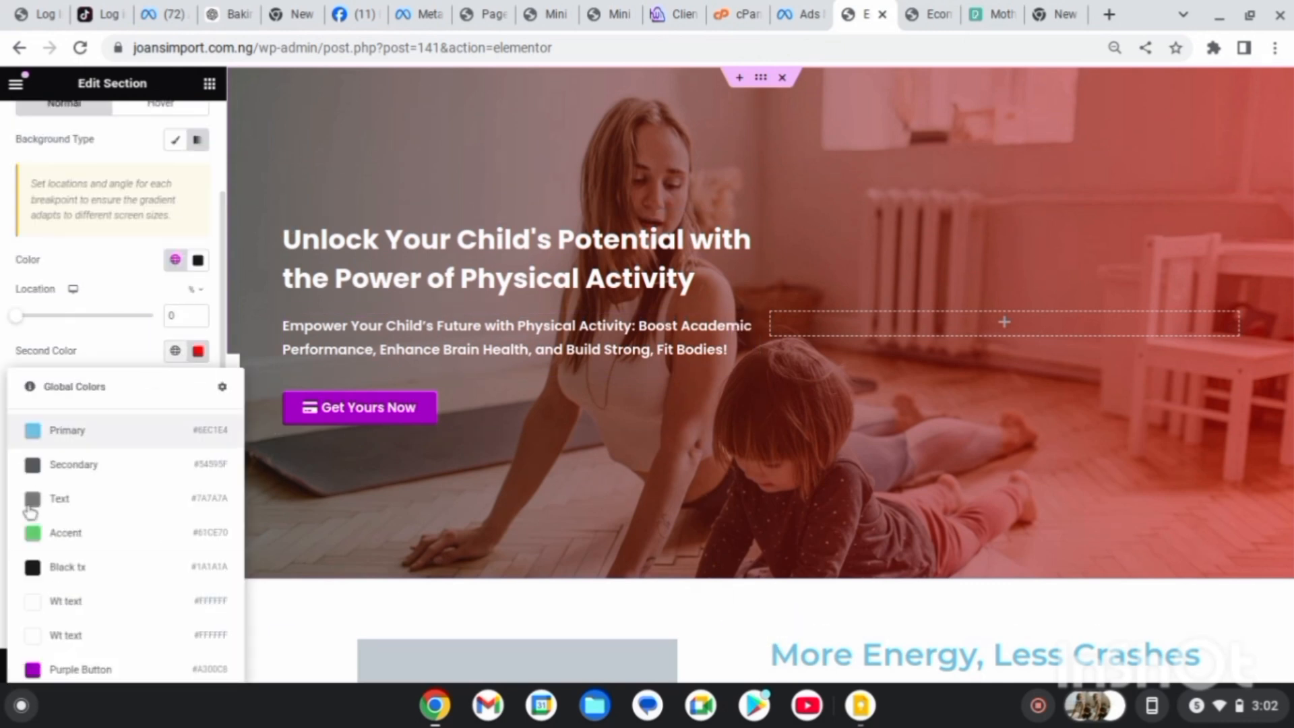
click(64, 567)
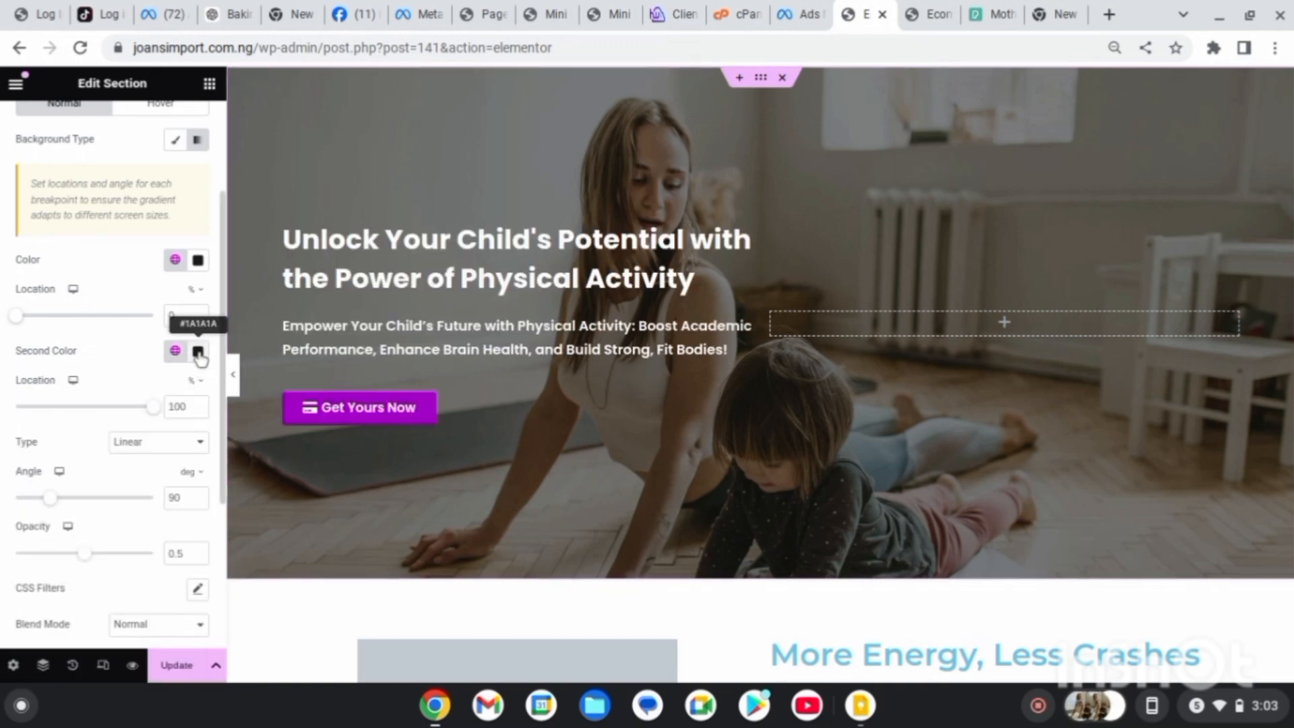
click(198, 351)
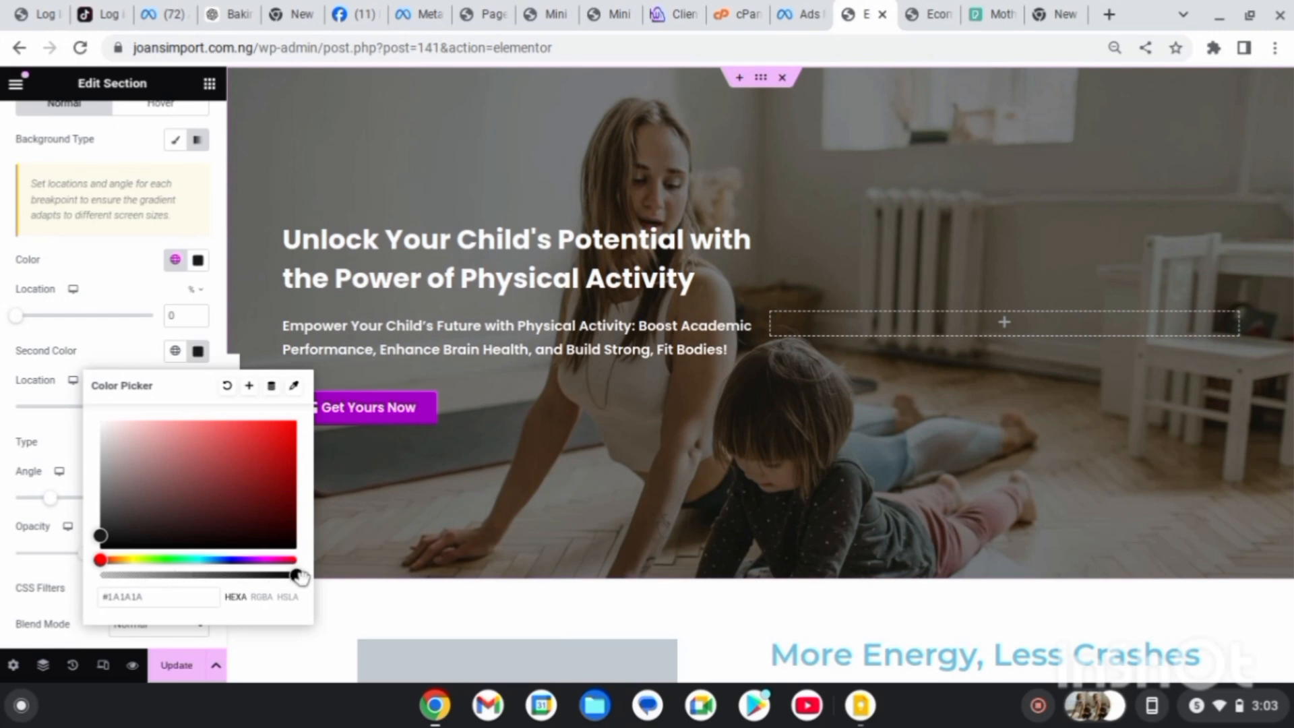
click(187, 574)
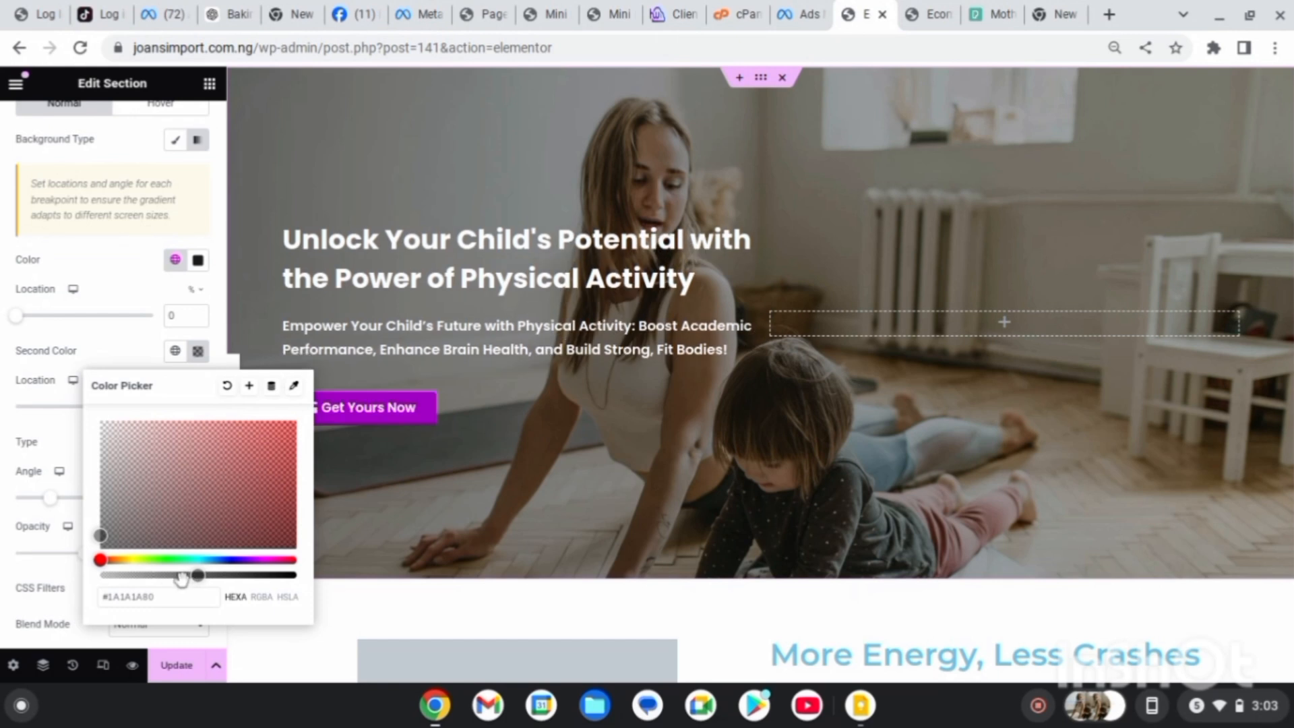
click(164, 575)
click(216, 669)
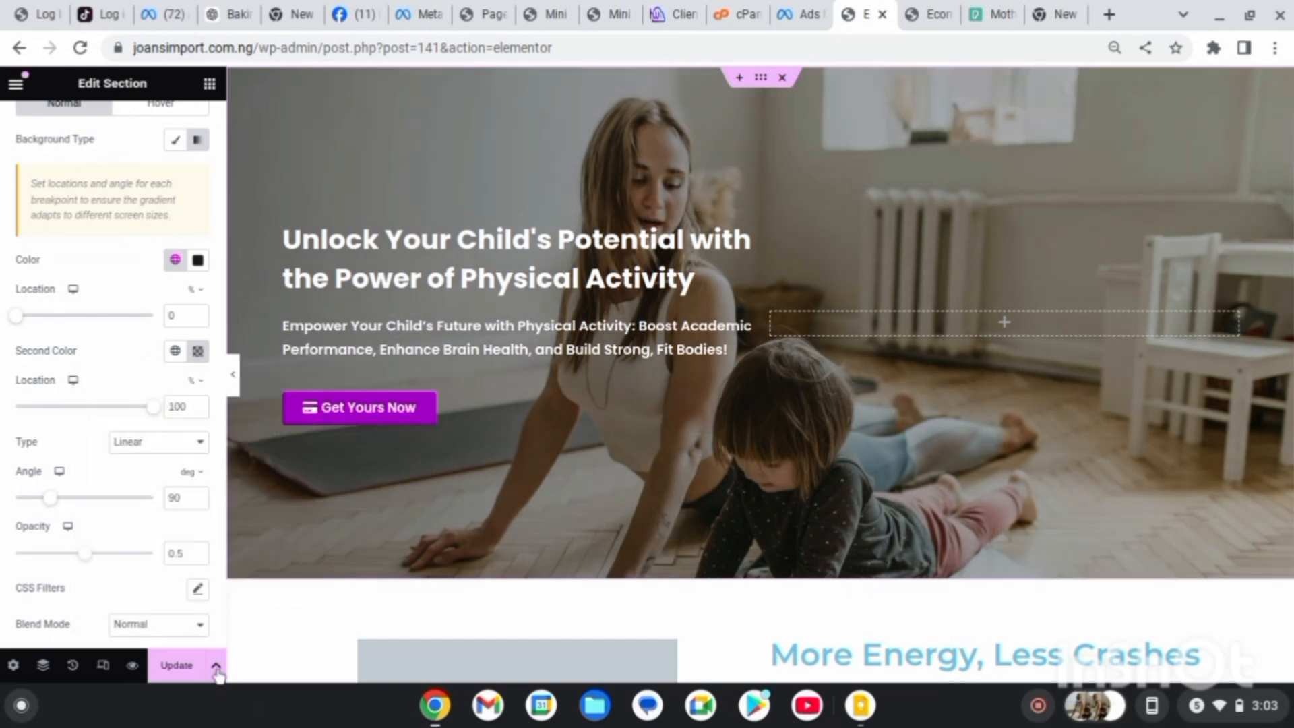
click(177, 665)
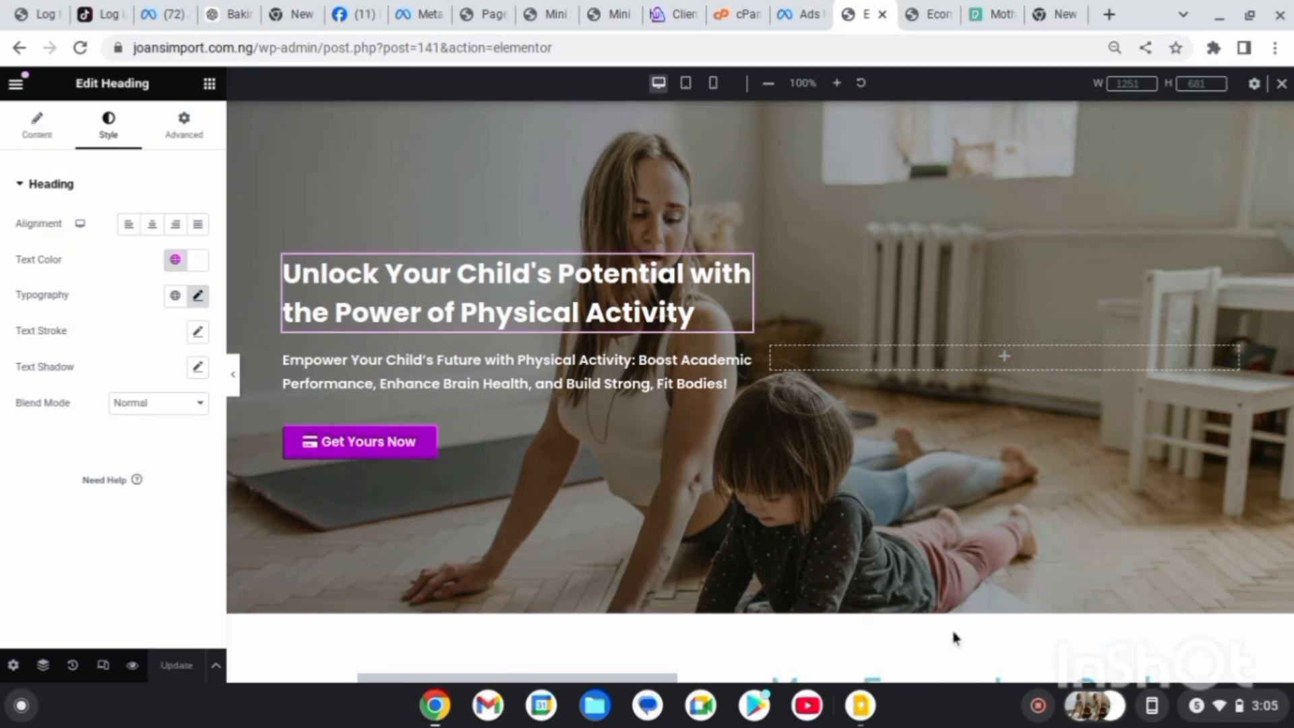
- Add a Waves shape divider to the bottom edge of the hero section
mouse_move(761, 115)
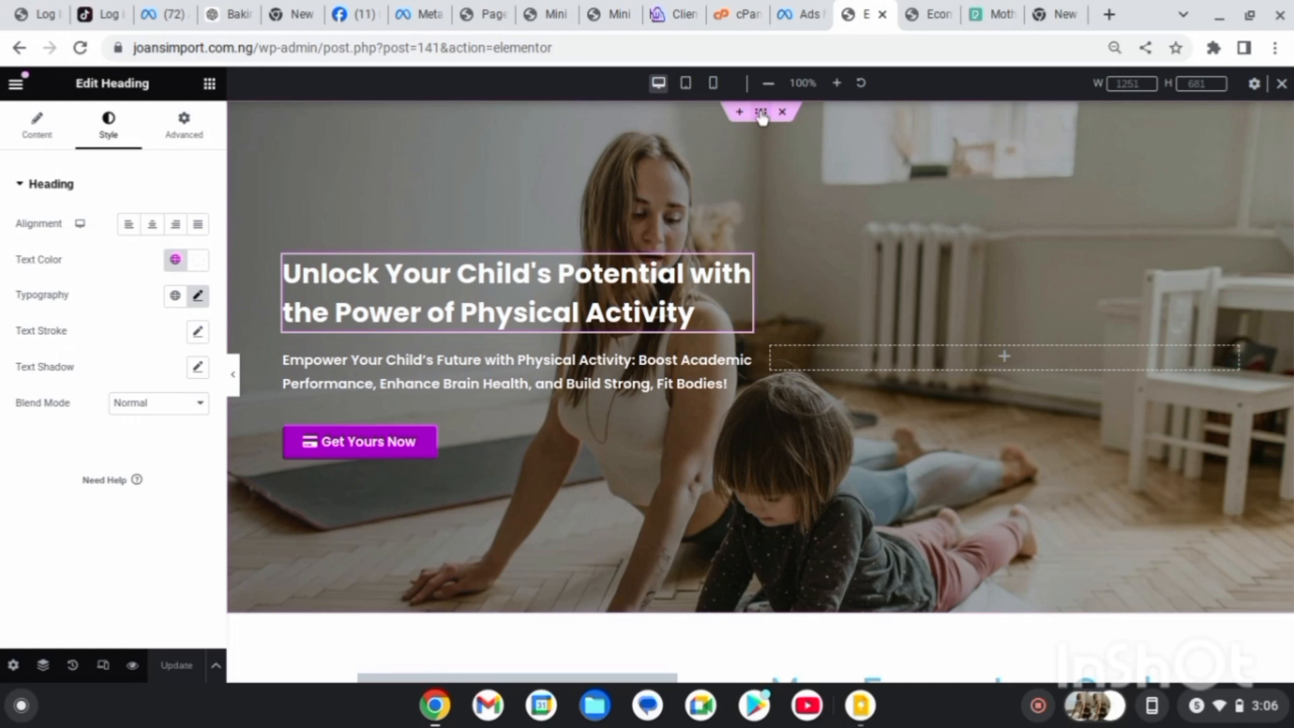
click(638, 603)
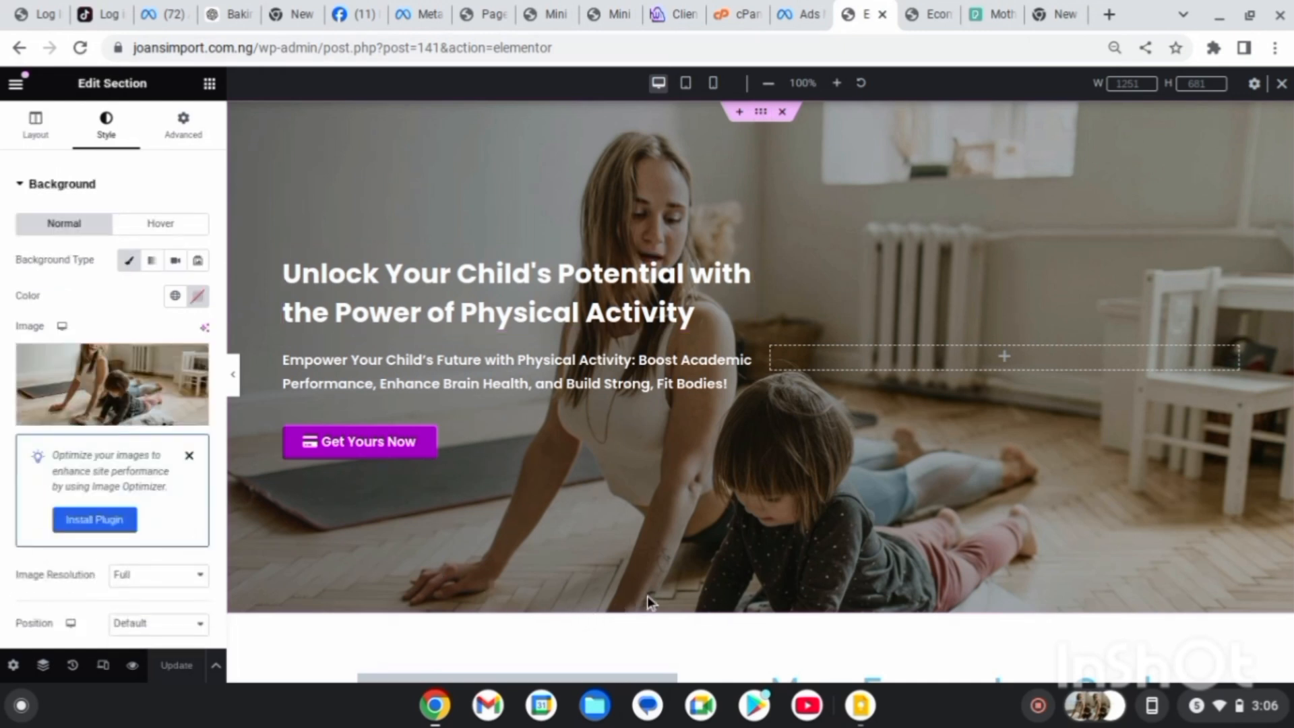
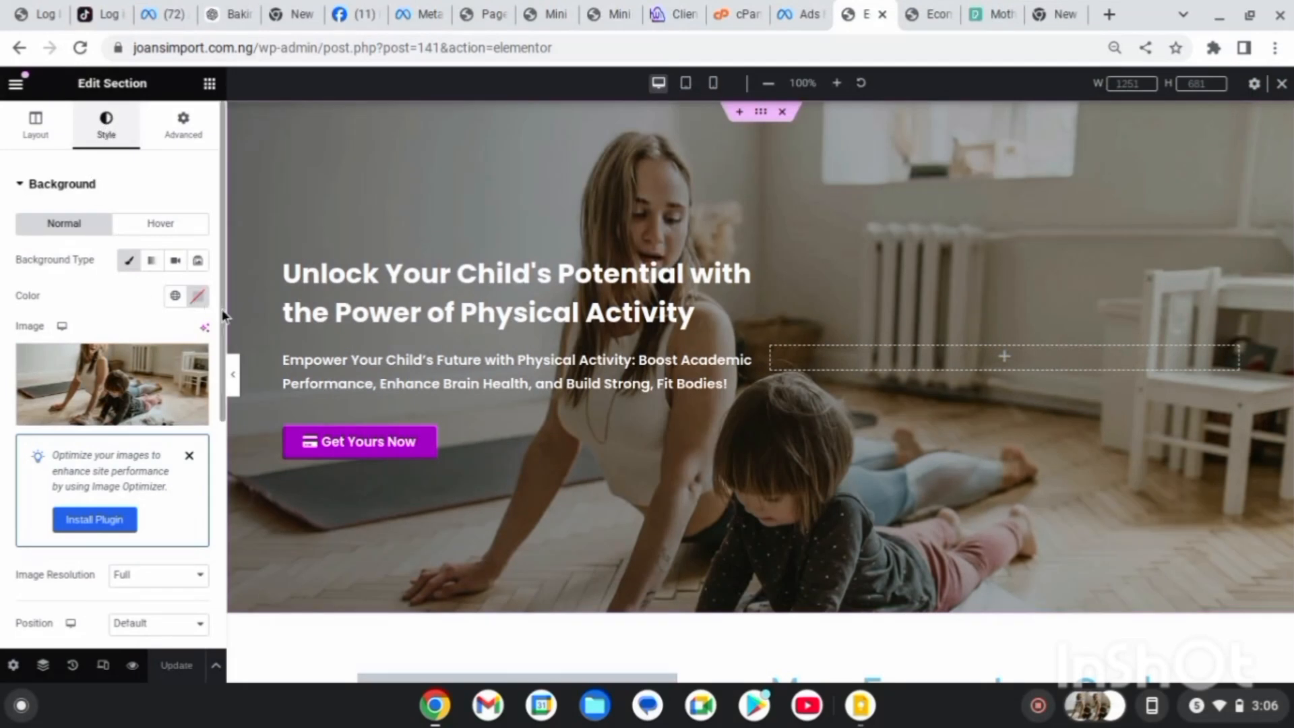
scroll(216, 485, down, 8)
scroll(211, 519, up, 3)
scroll(135, 607, down, 3)
scroll(54, 607, up, 1)
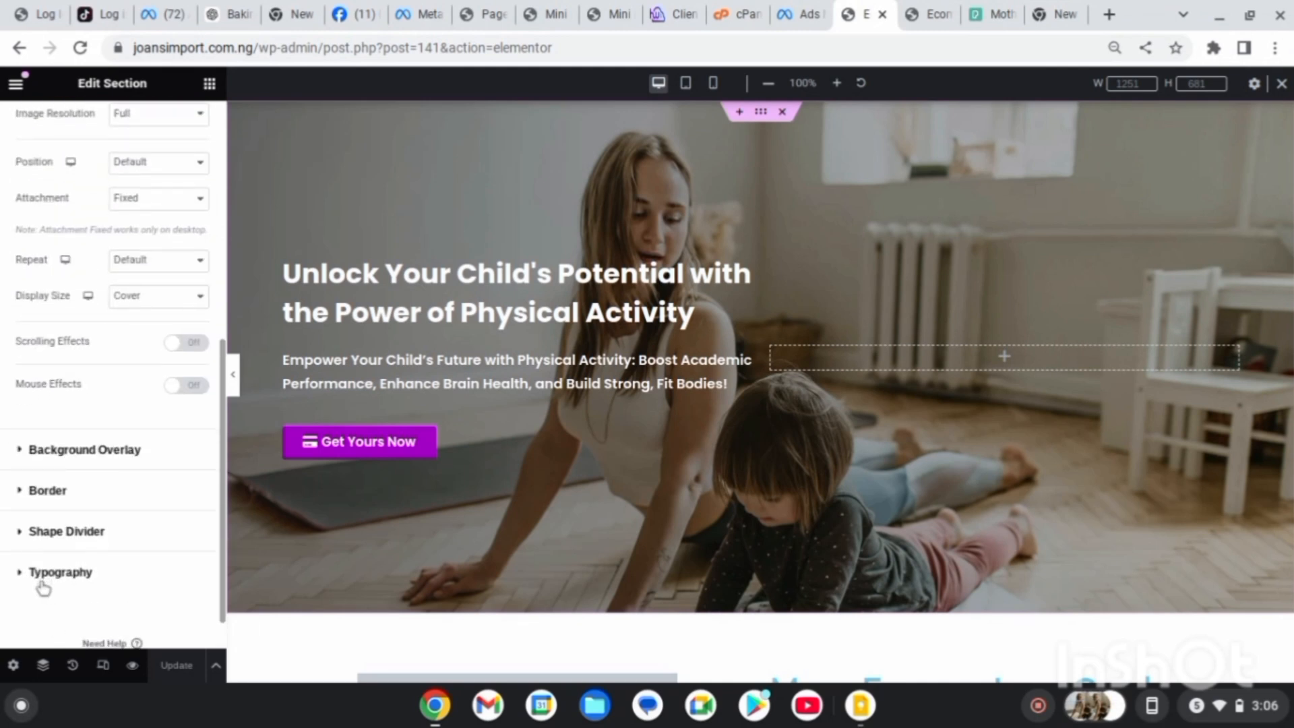
click(41, 578)
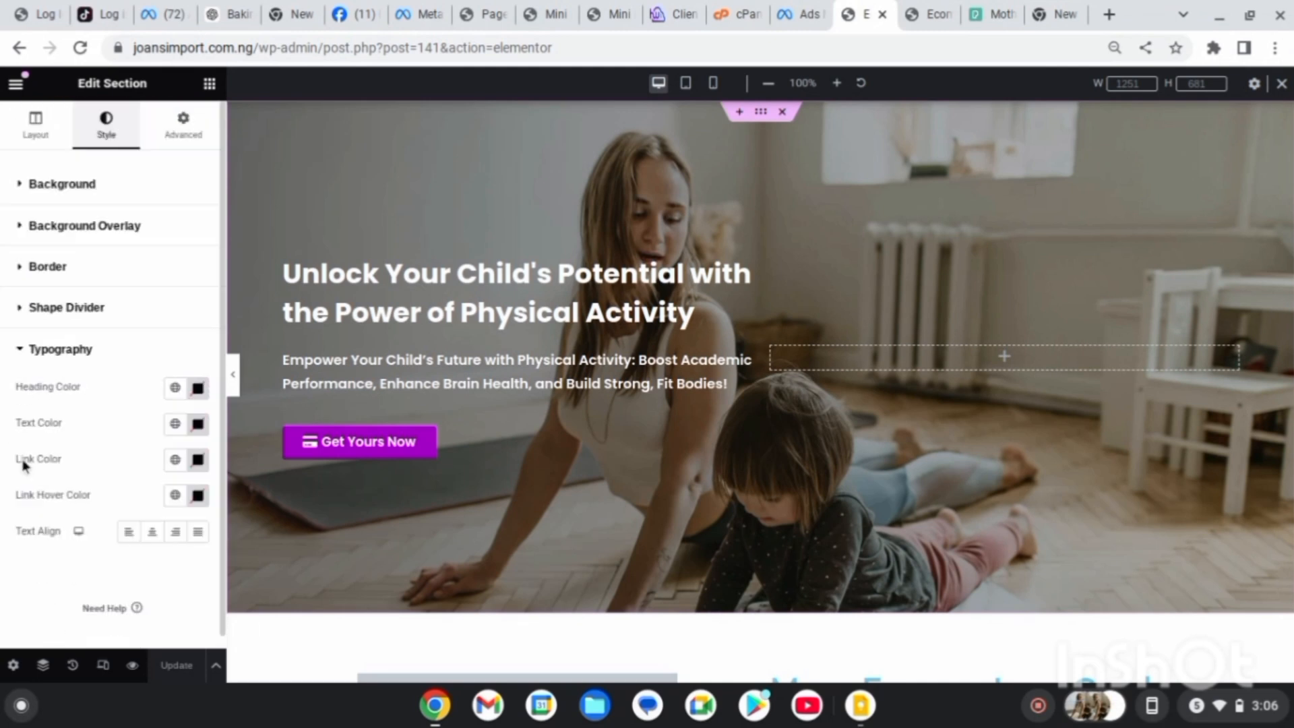
click(22, 311)
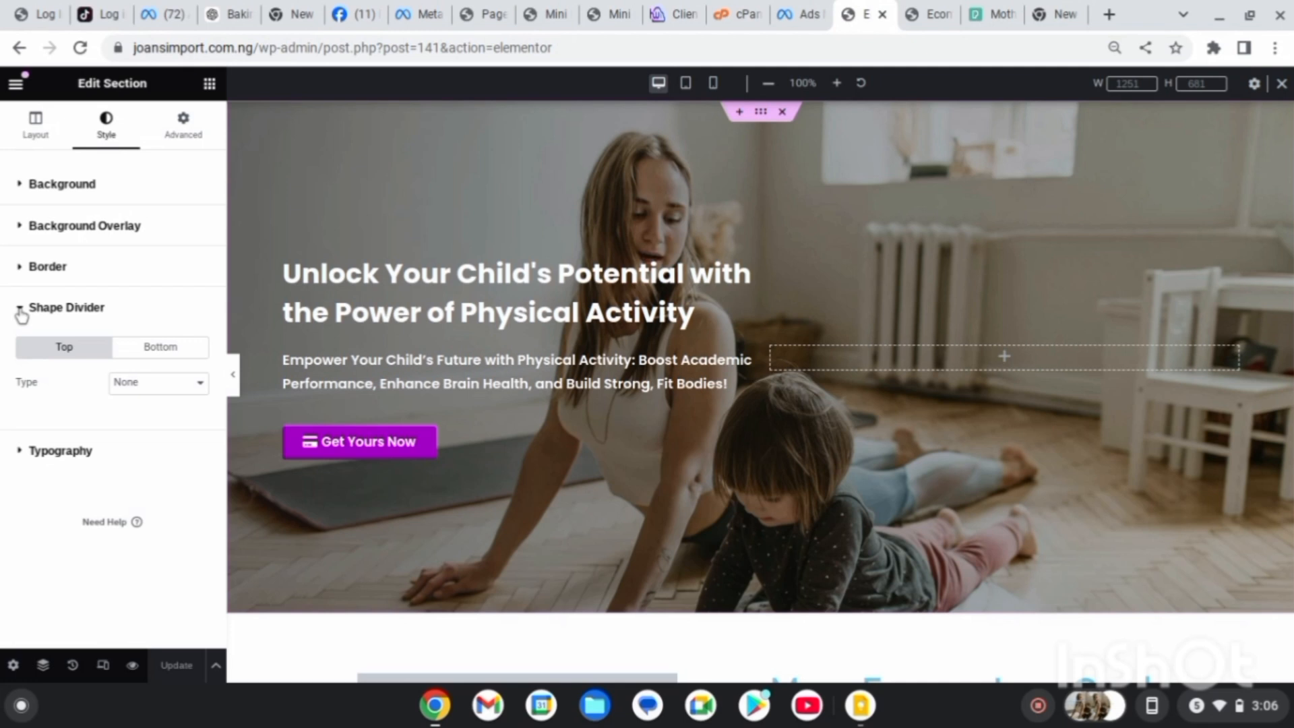
click(174, 351)
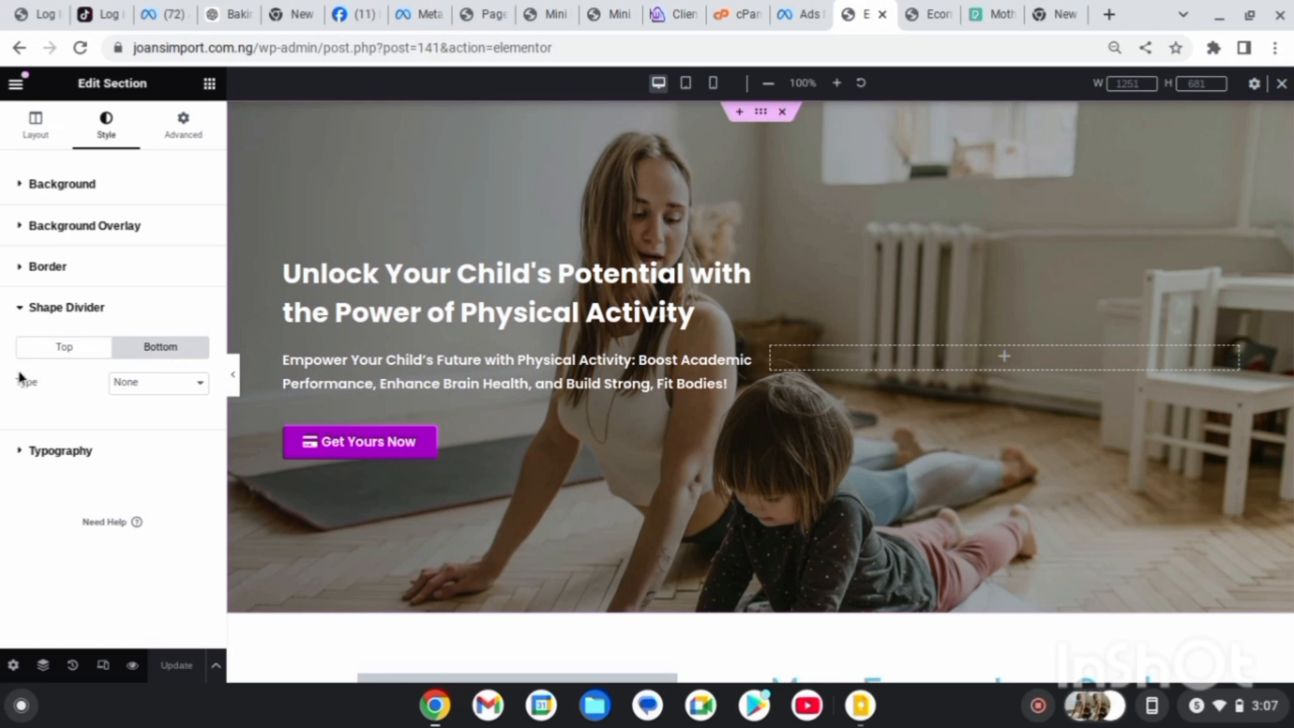
click(162, 383)
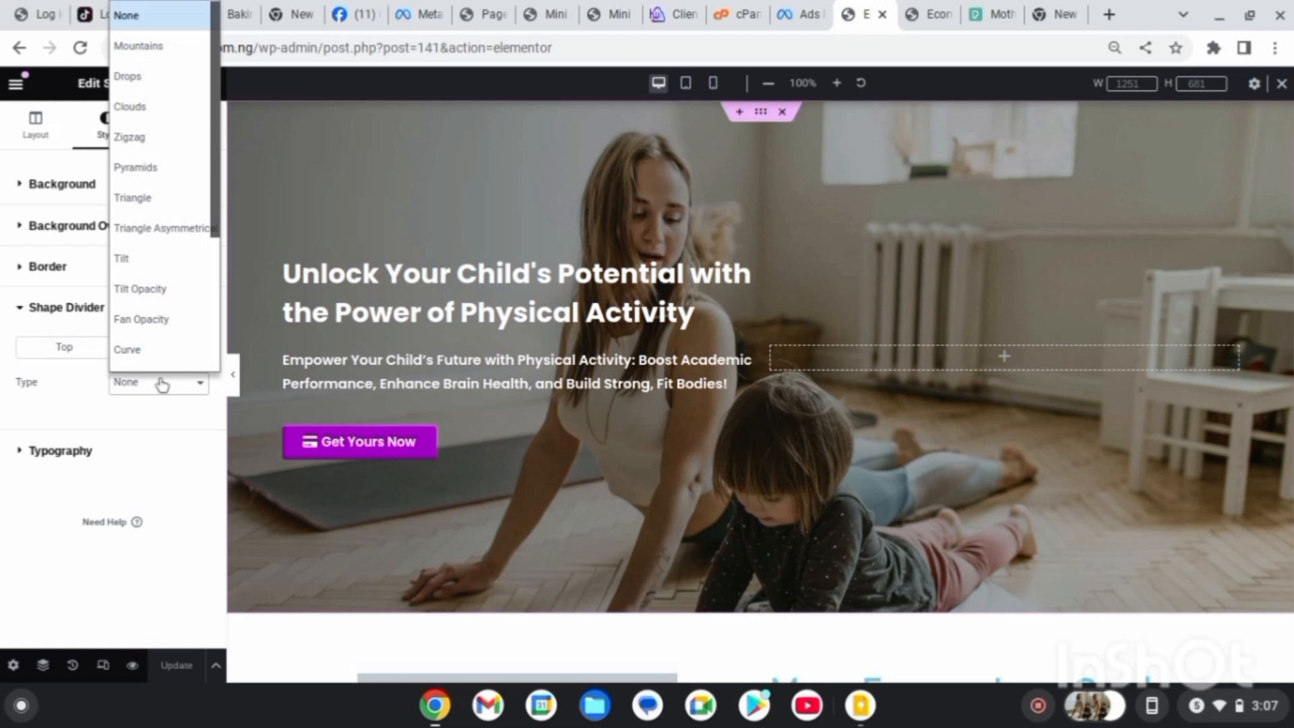
scroll(143, 206, down, 1)
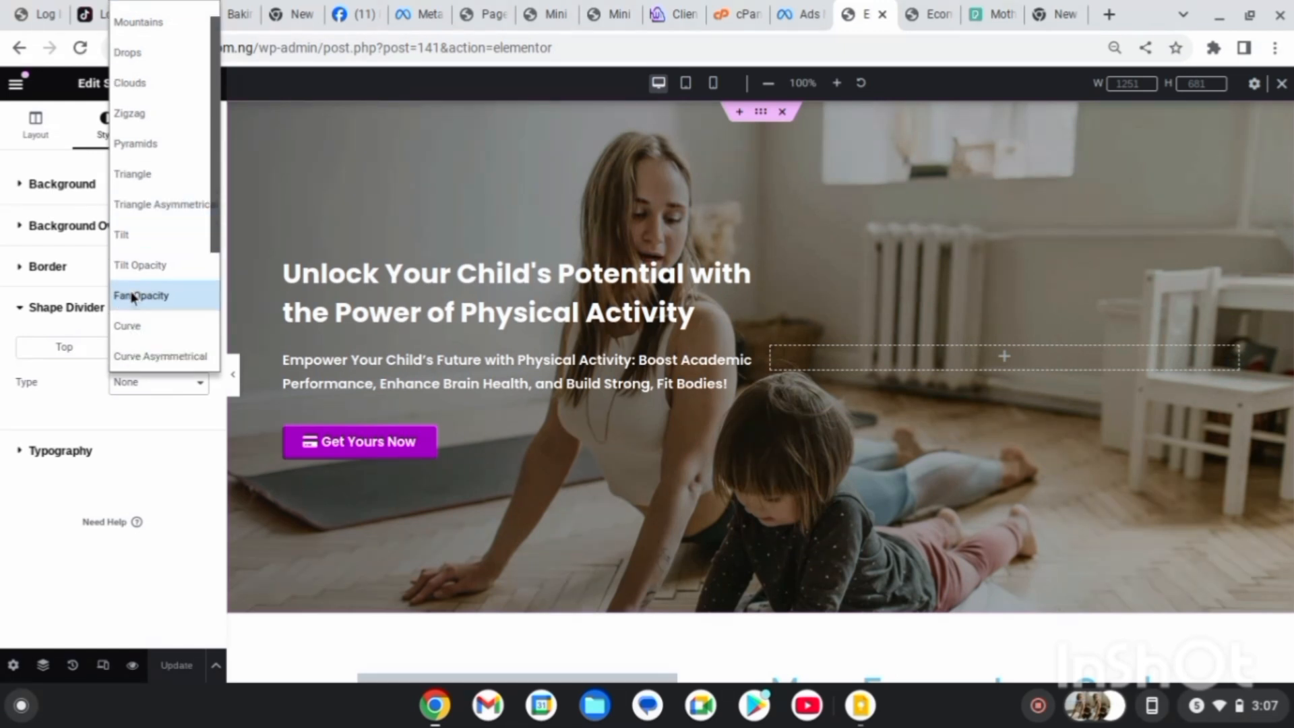
drag(215, 241, 209, 338)
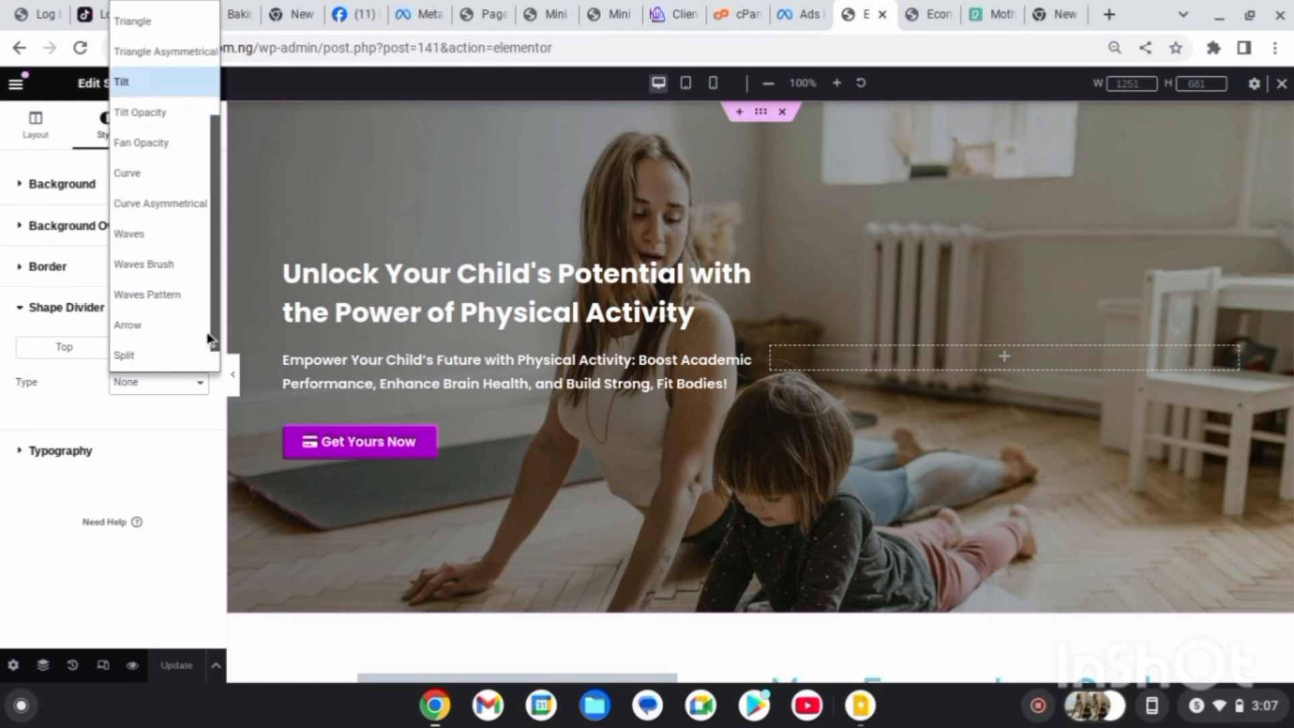
click(154, 236)
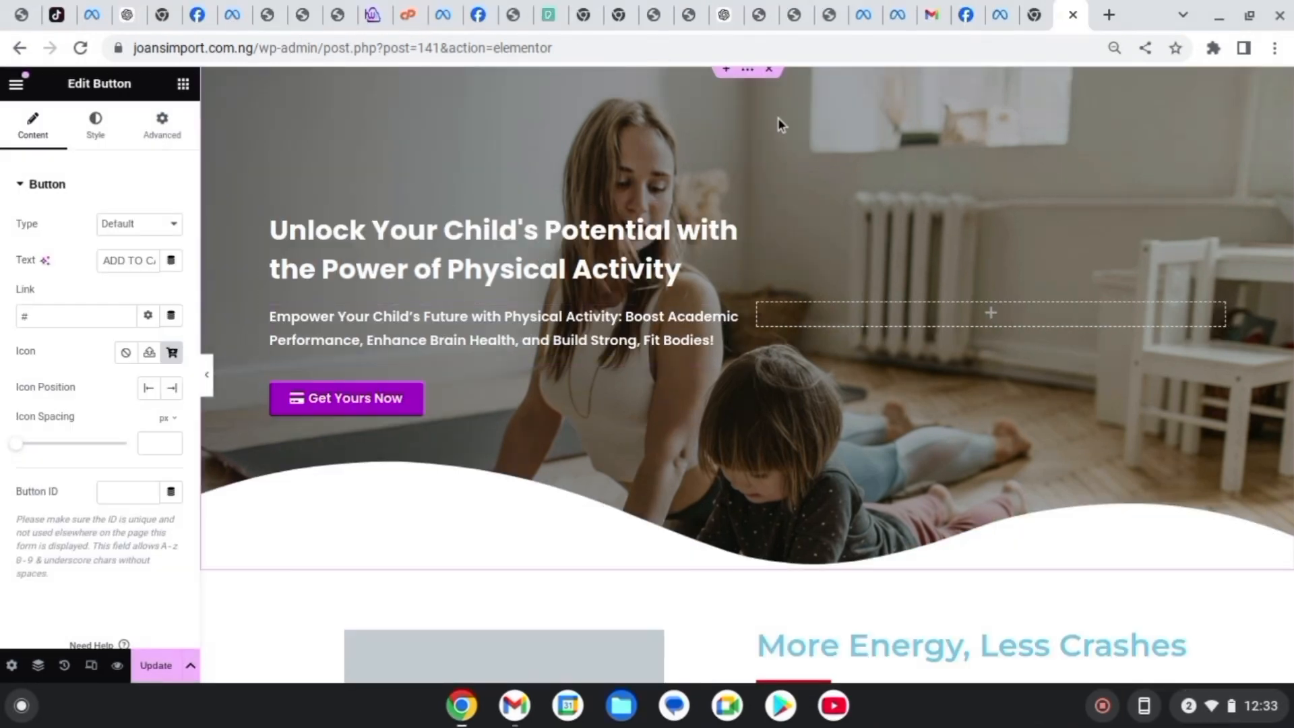
- Copy the "ADD TO CART" button's style onto the hero section's "Get Yours Now" button
scroll(586, 465, down, 3)
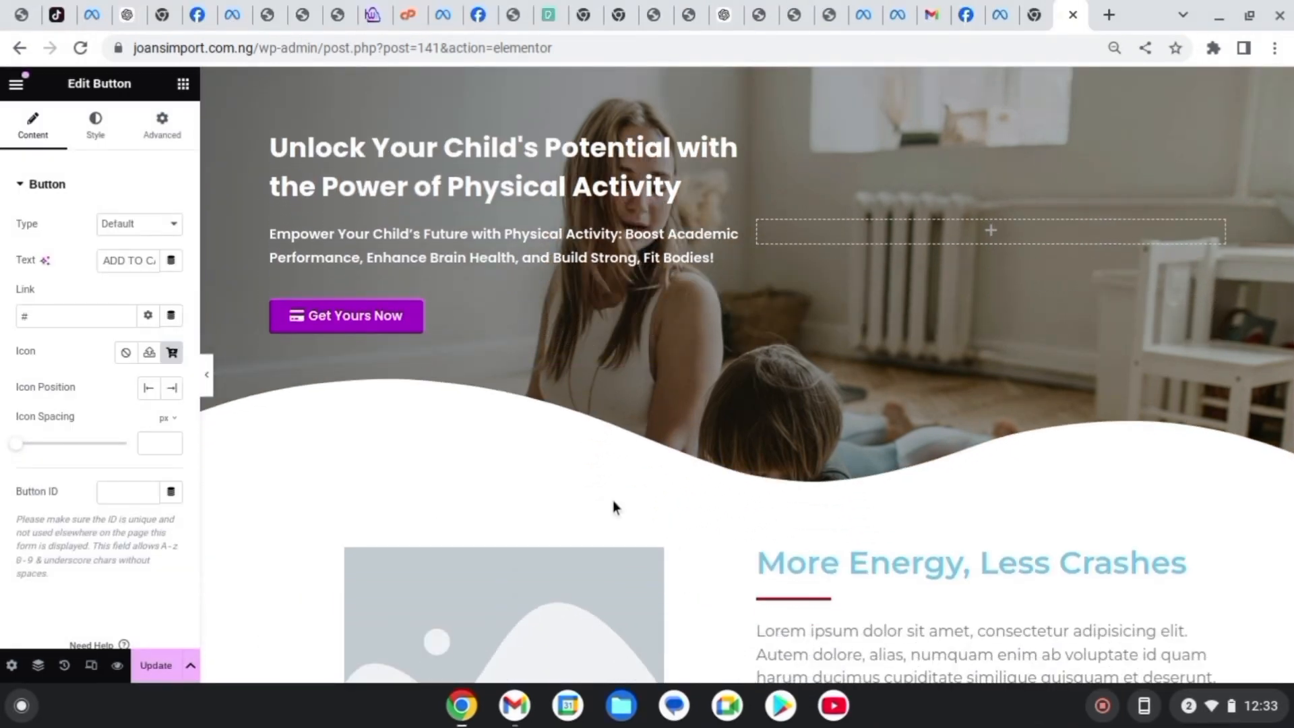
scroll(455, 540, down, 1)
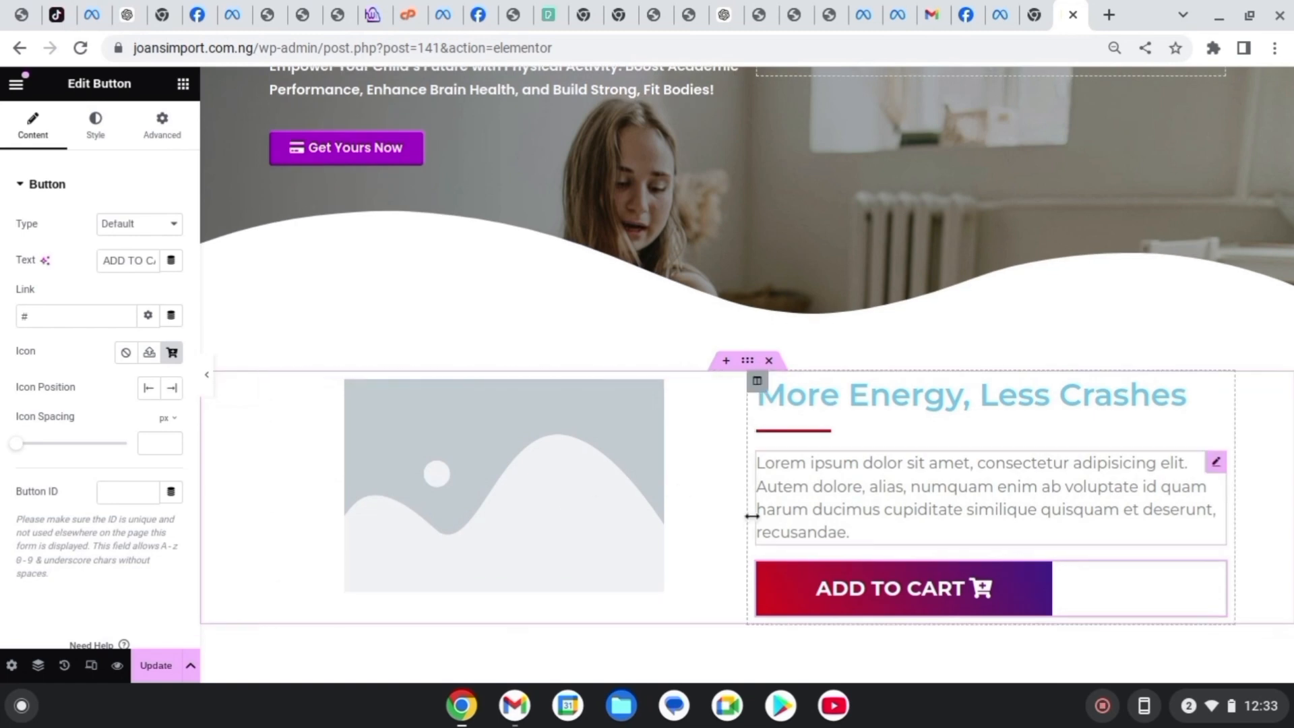
scroll(970, 476, down, 1)
scroll(971, 475, down, 2)
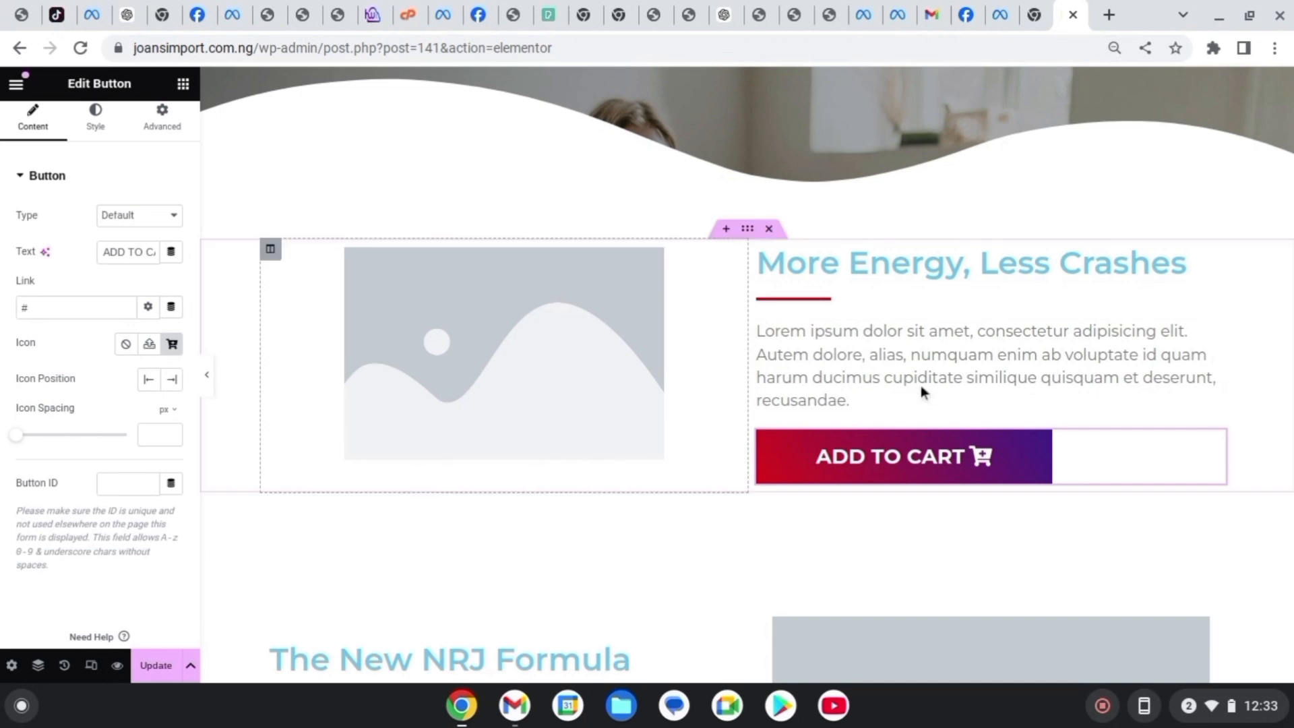
scroll(976, 326, up, 2)
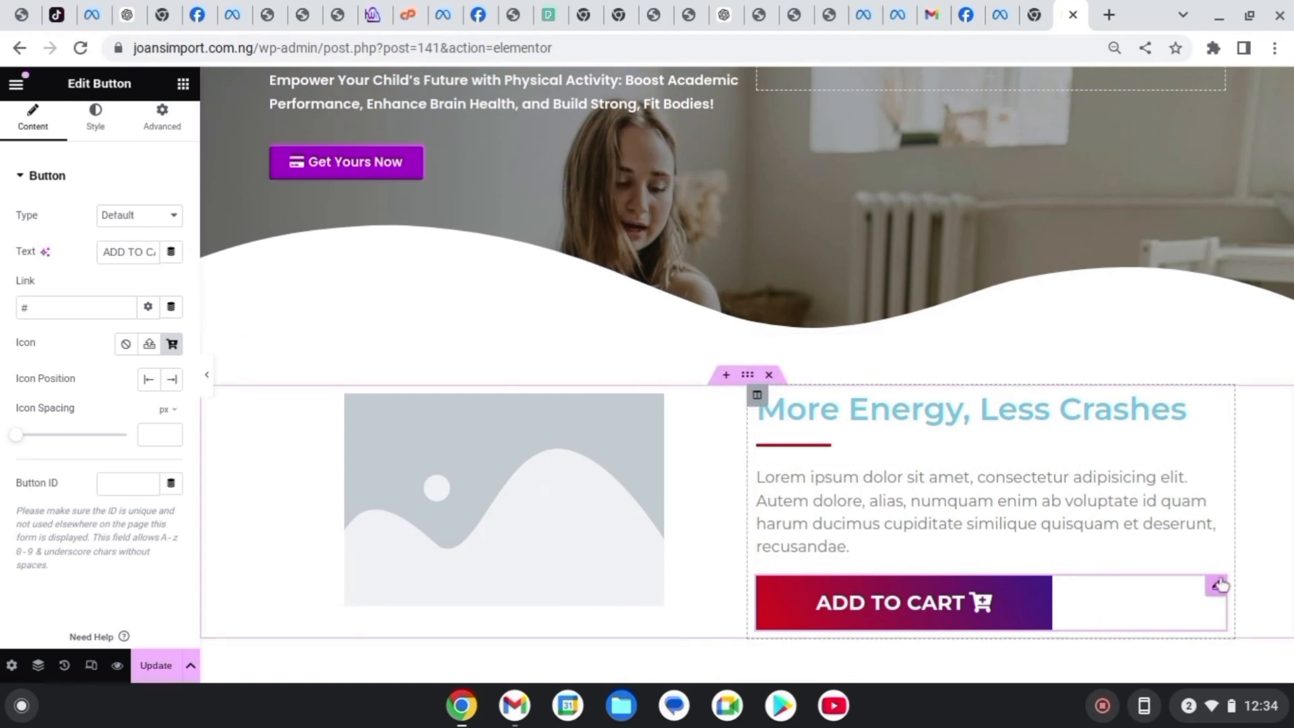
right_click(1214, 592)
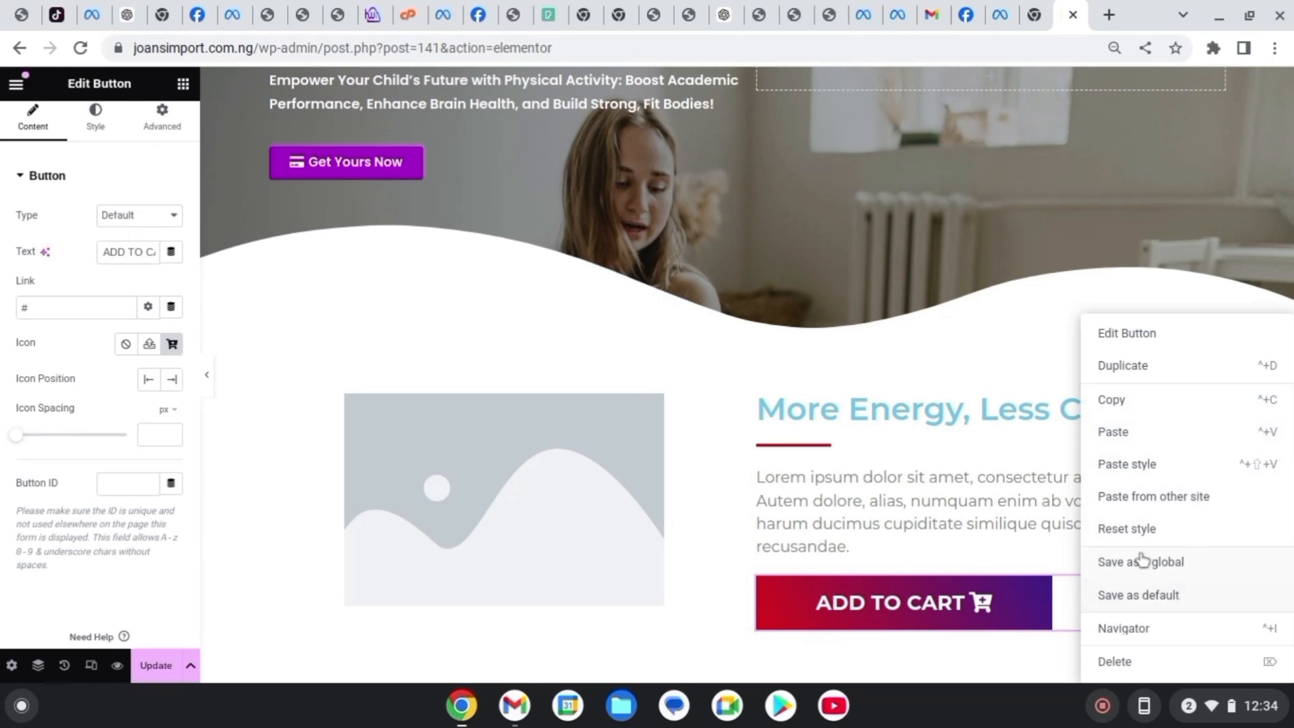
click(1126, 405)
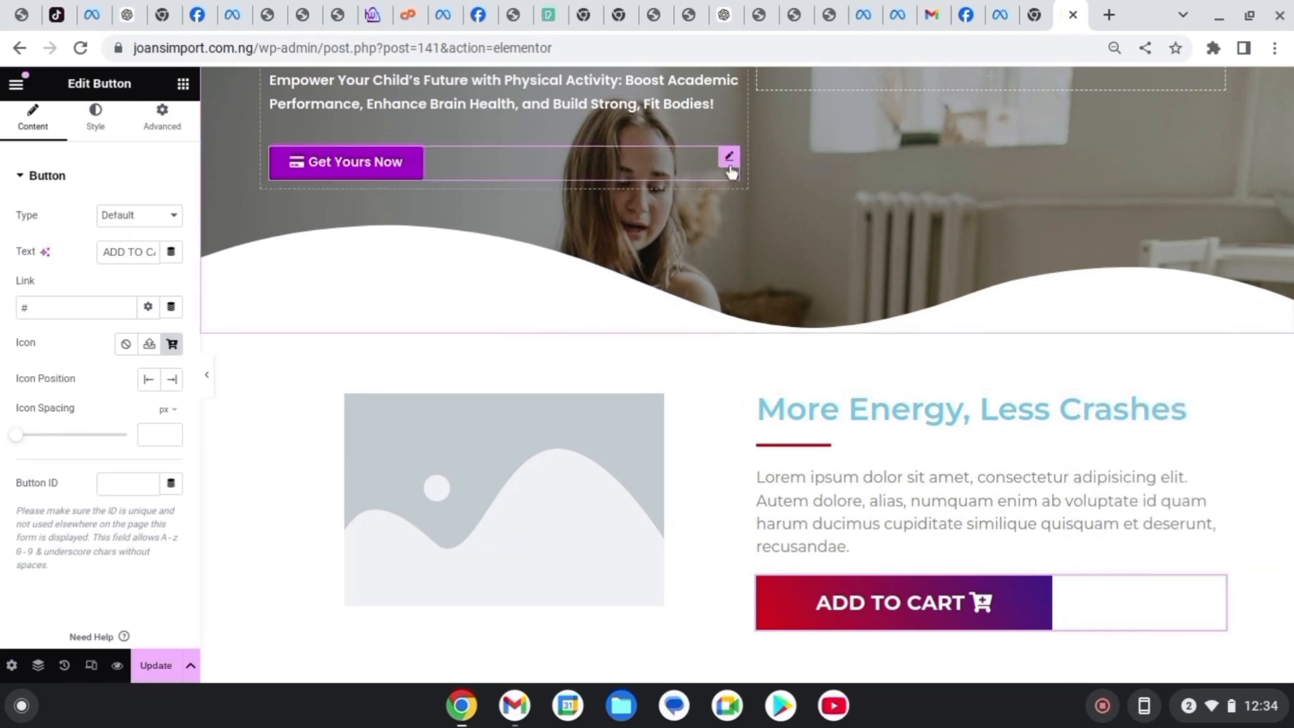
right_click(729, 165)
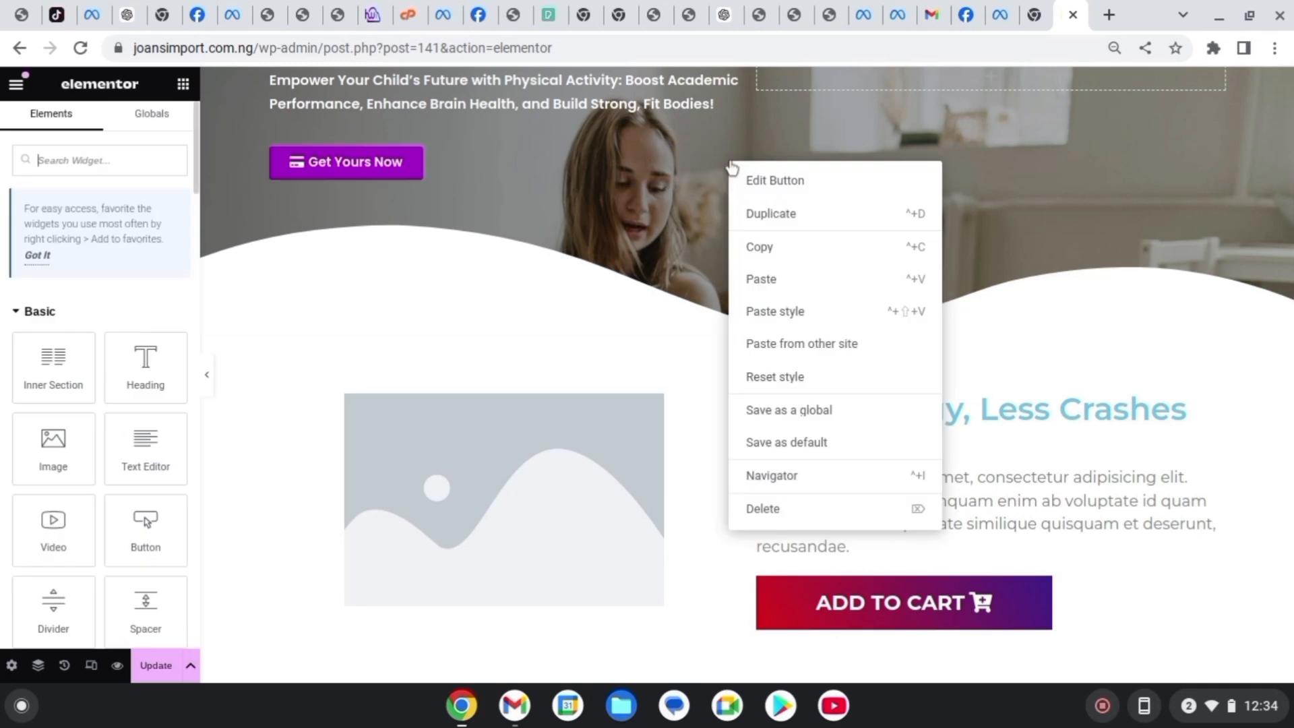
click(772, 320)
scroll(431, 384, up, 2)
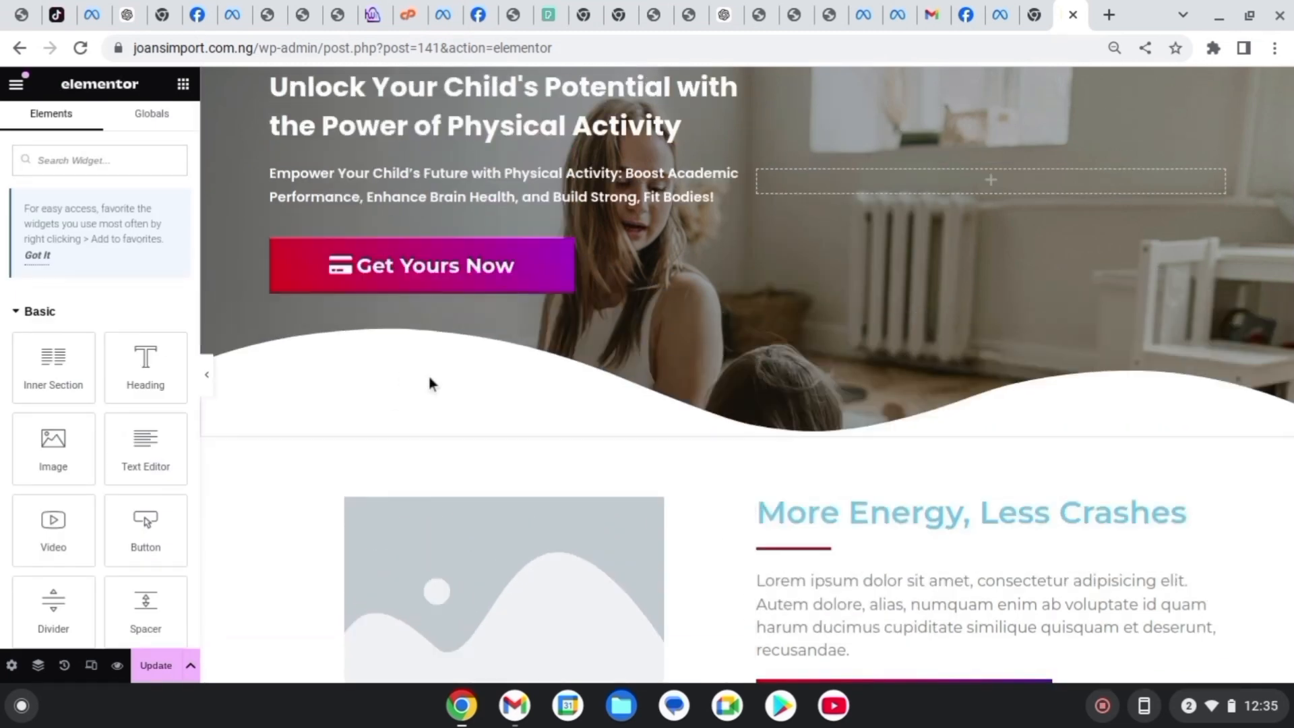
- Replace the placeholder image beside "More Energy, Less Crashes" with pexels-kampus-8813501-scaled.jpg, the photo of children playing outdoors, from the media library
scroll(641, 587, down, 1)
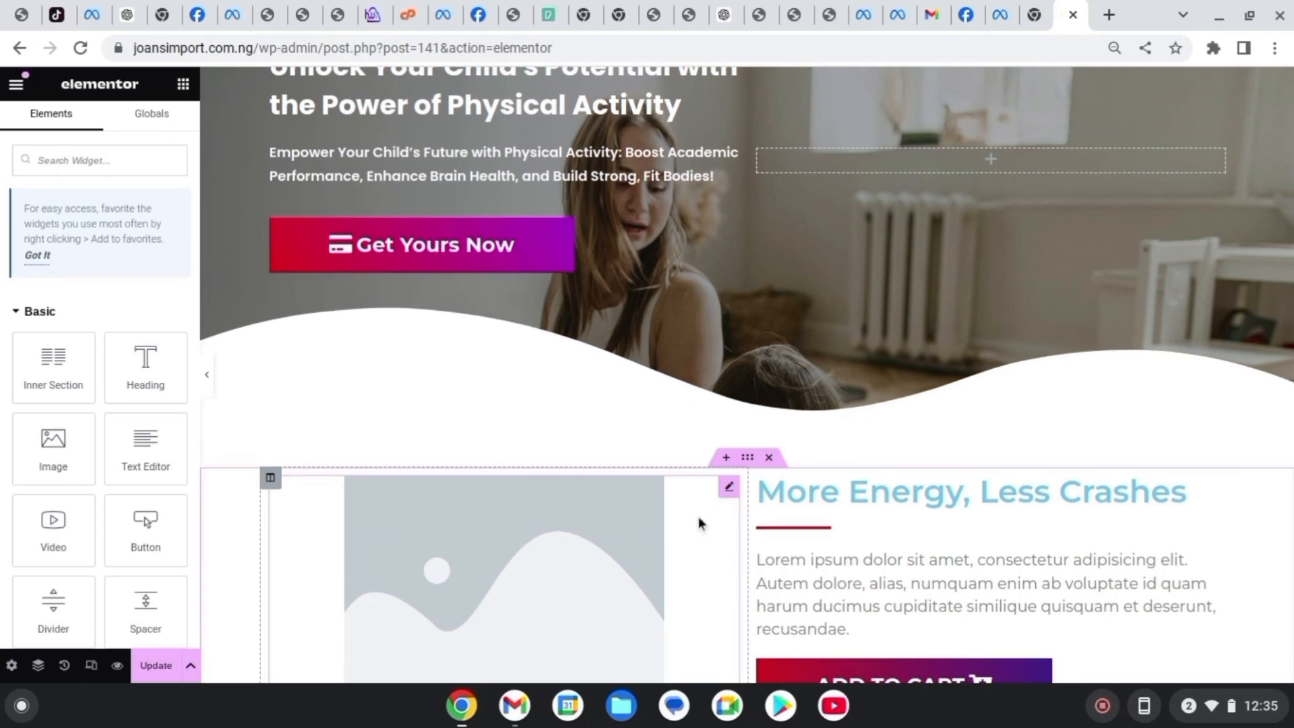
drag(302, 517, 309, 521)
click(317, 539)
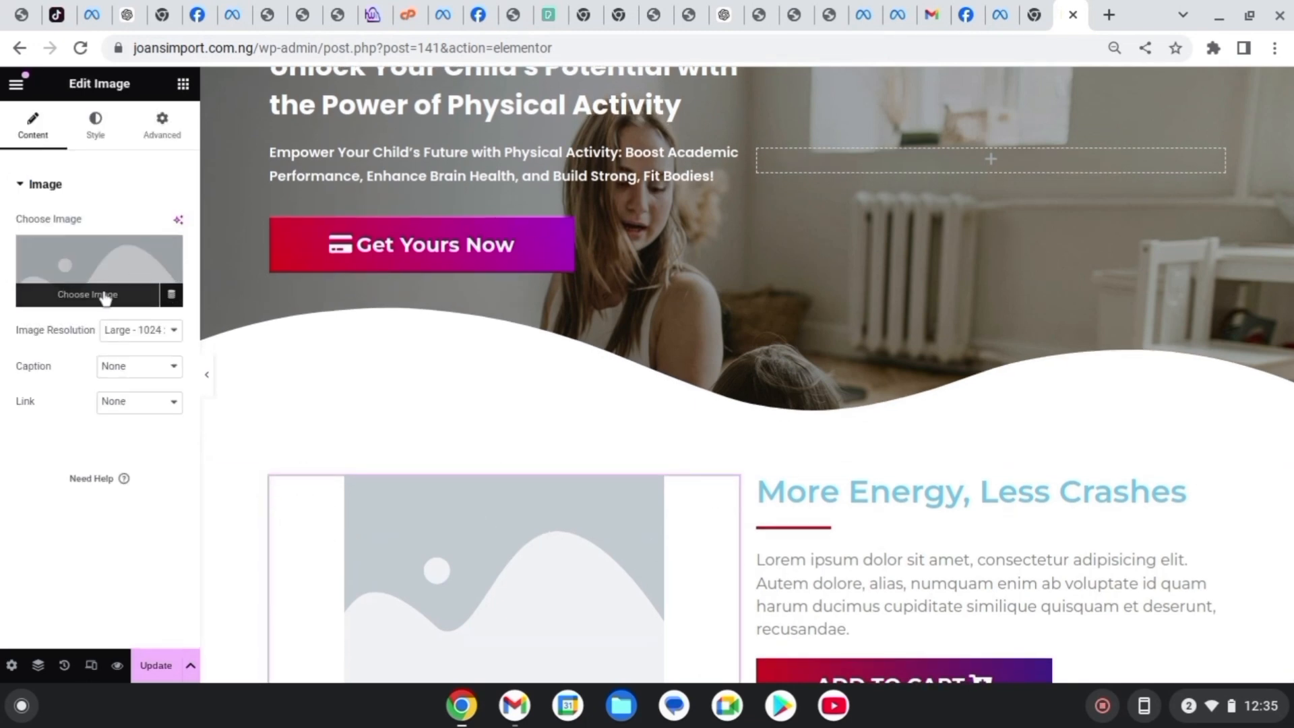
click(104, 298)
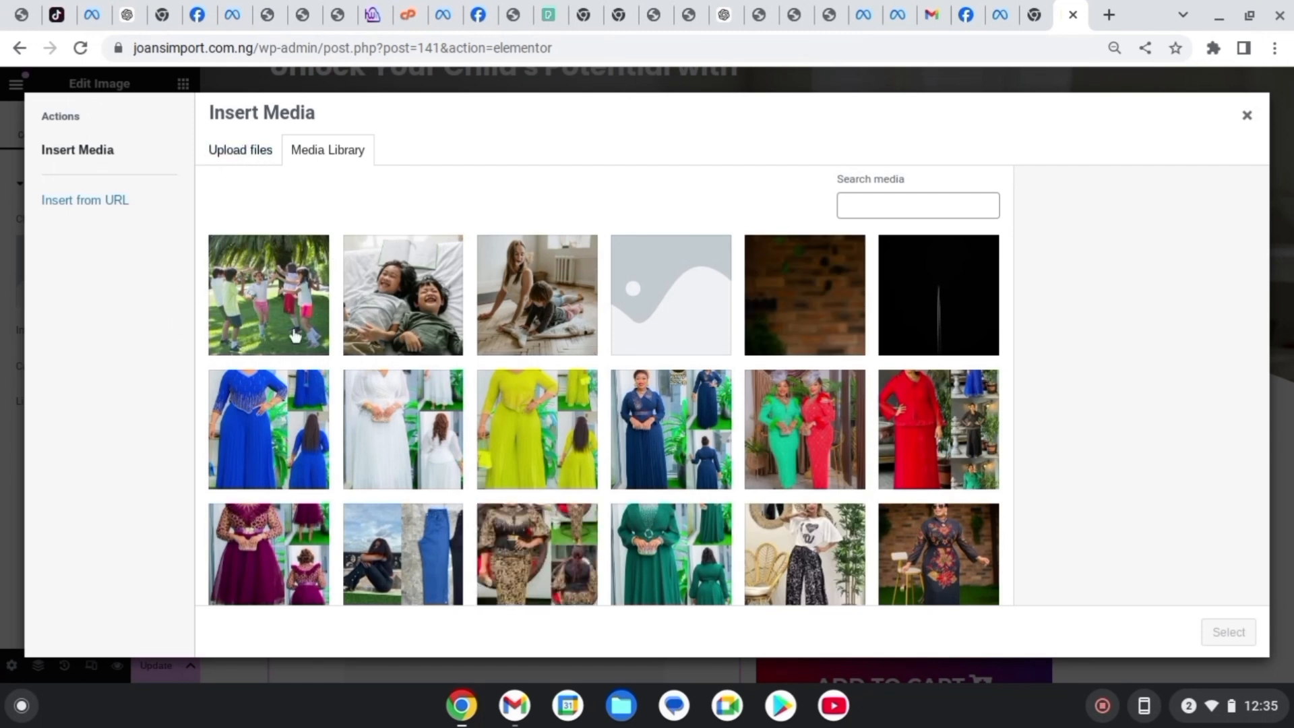
click(270, 305)
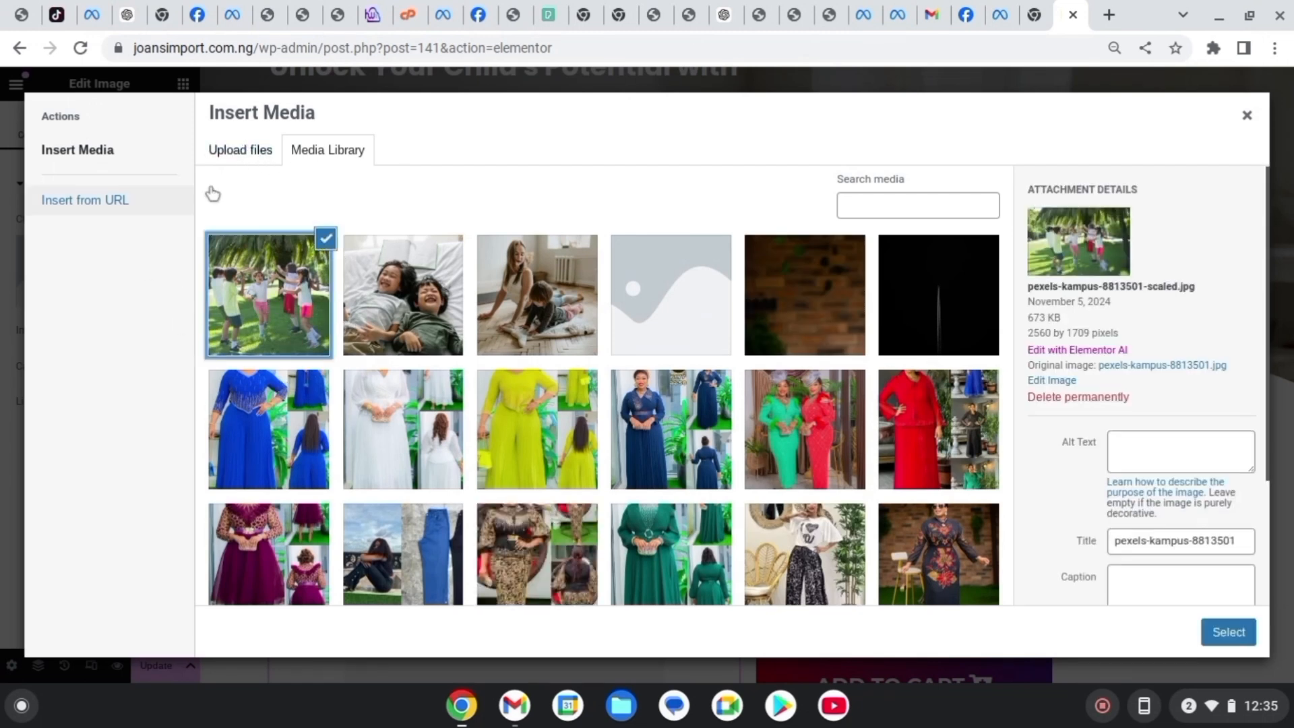
click(1218, 634)
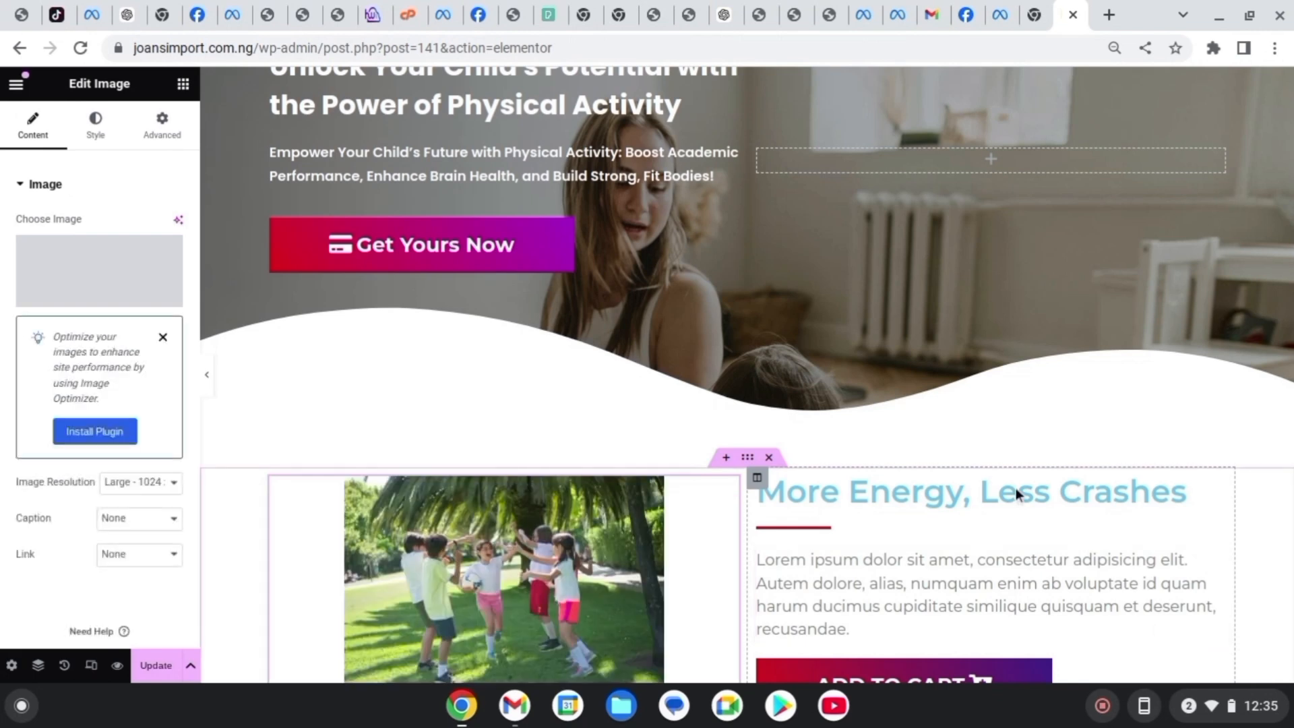
- Set the "More Energy, Less Crashes" heading's text color to the global color "Black tx" (#1A1A1A)
scroll(1016, 488, down, 3)
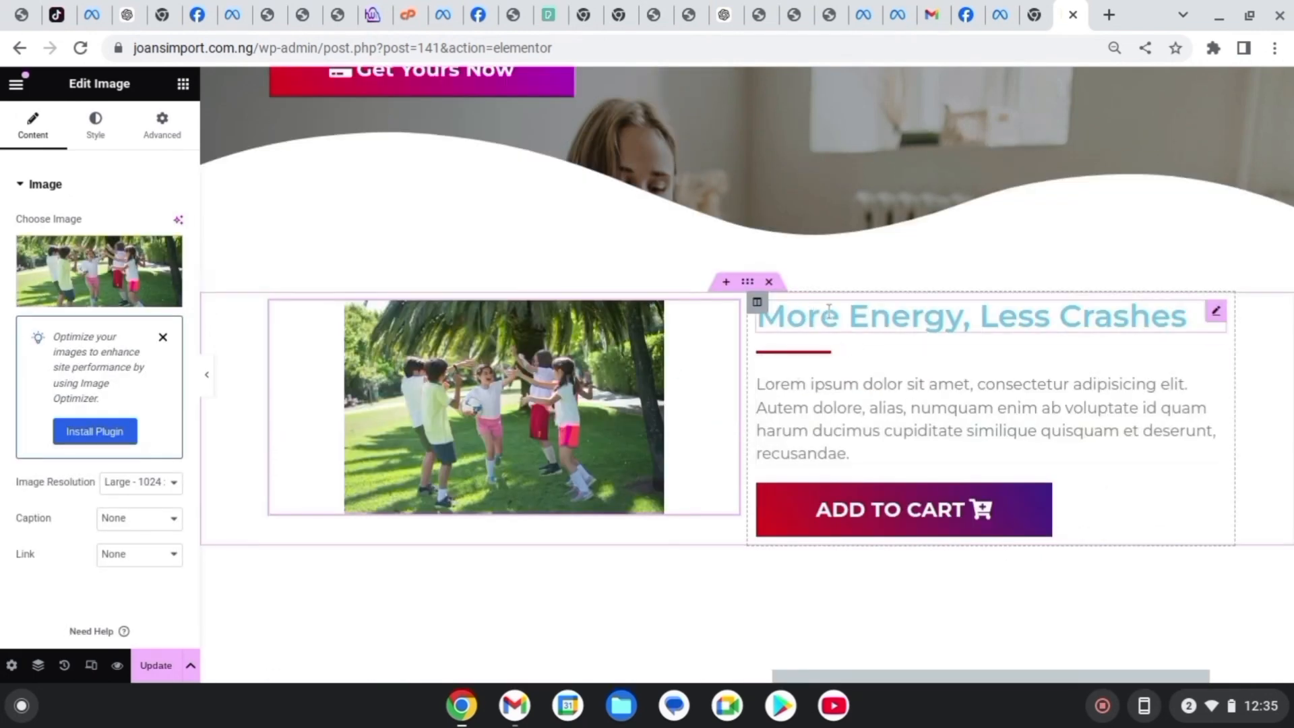
click(829, 311)
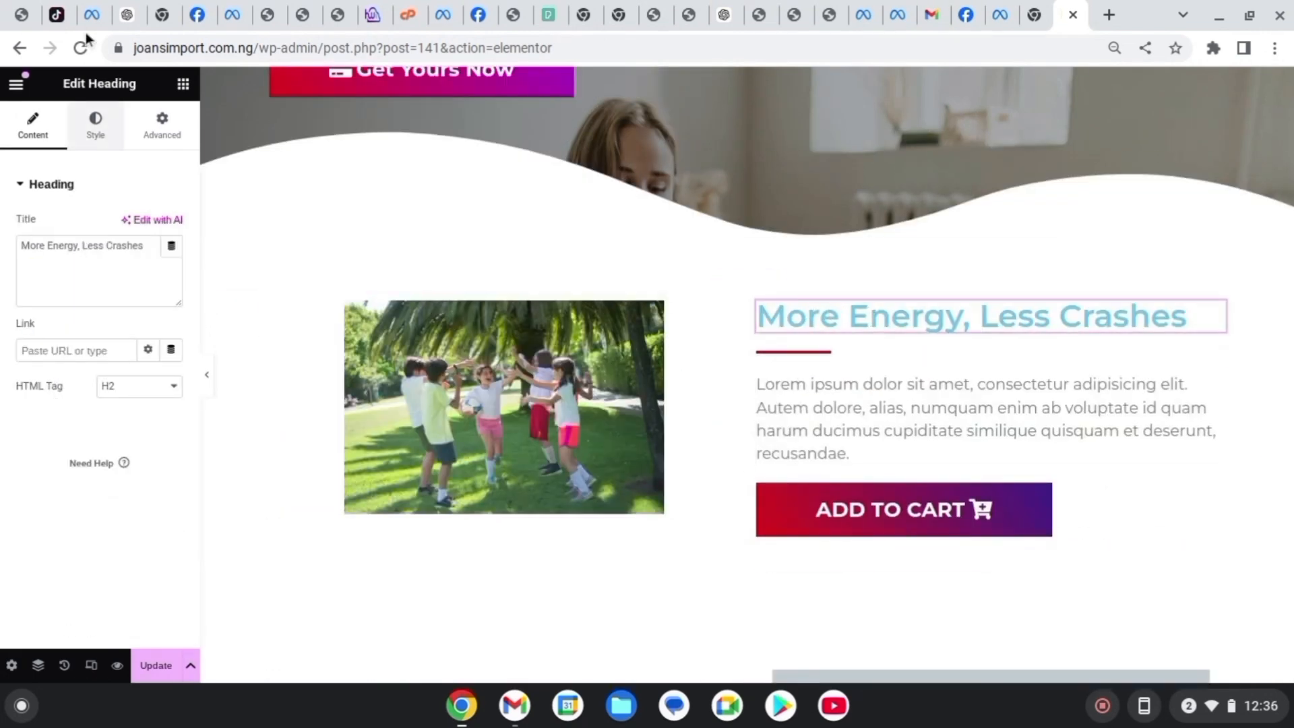
click(96, 126)
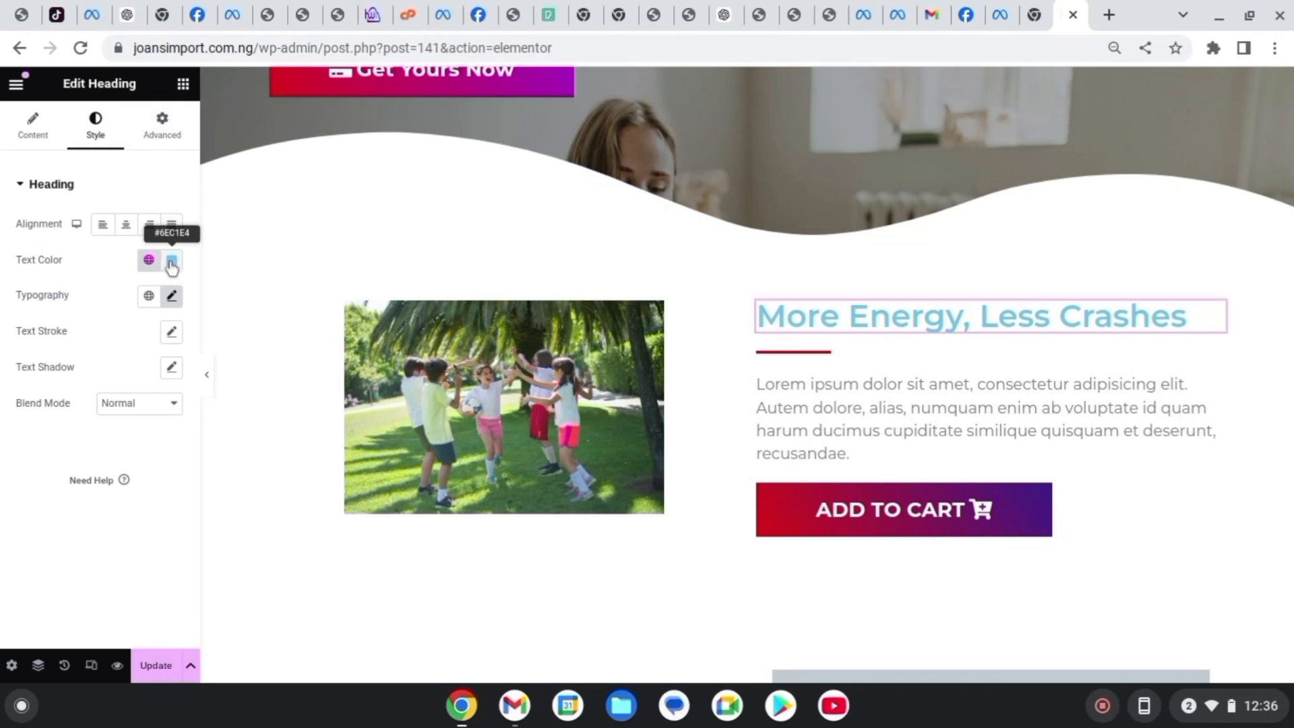
click(150, 261)
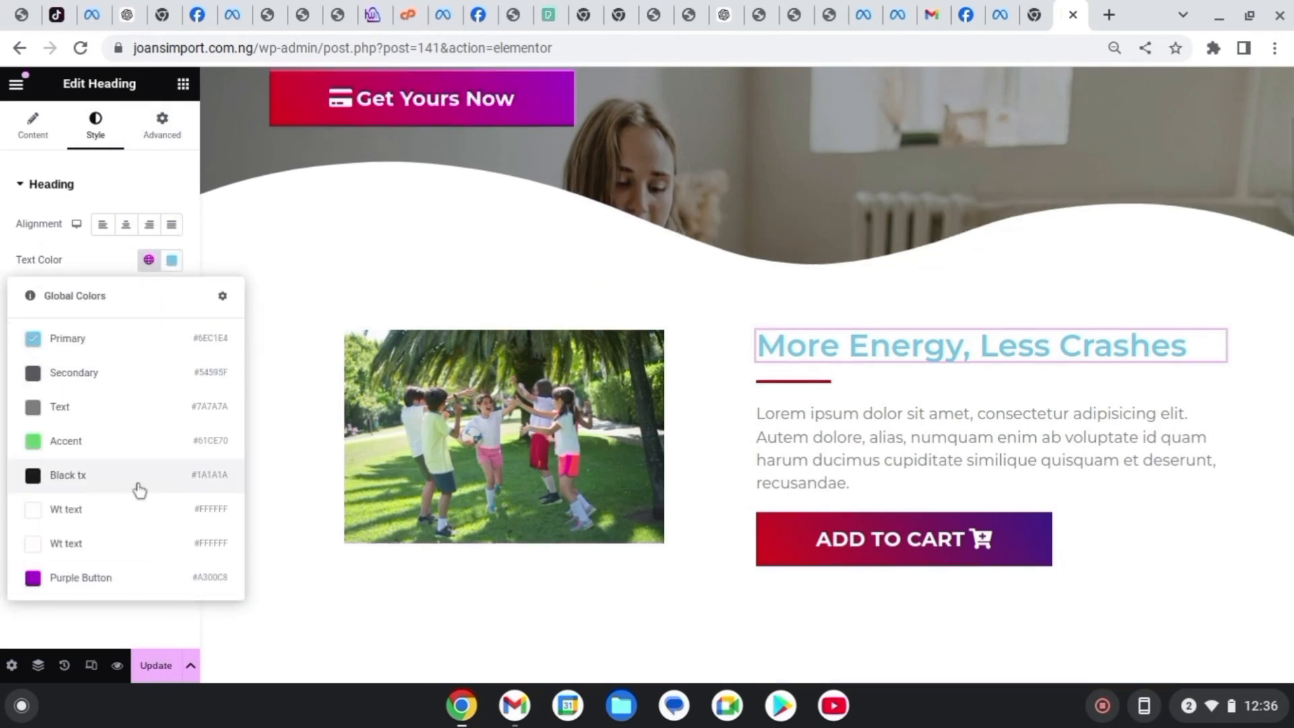
click(156, 479)
scroll(425, 254, down, 2)
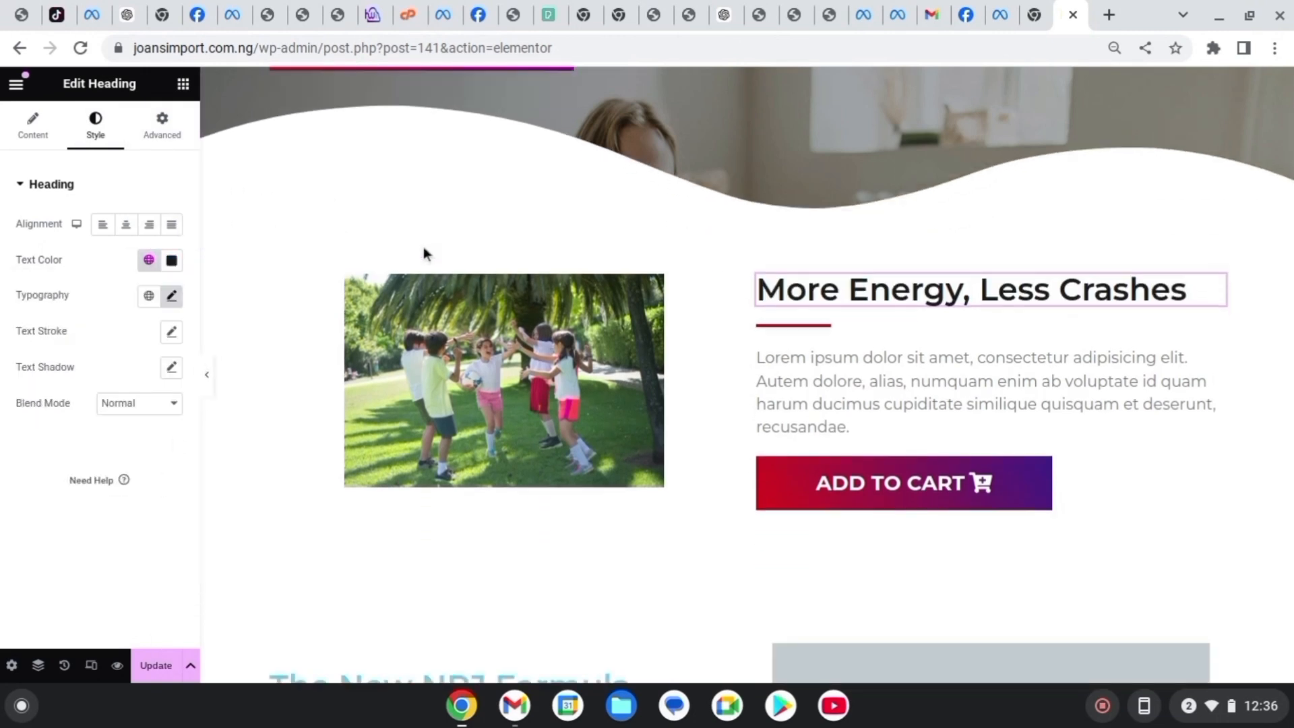
- Open the placeholder paragraph below the "More Energy, Less Crashes" heading and review the page's sections
click(929, 372)
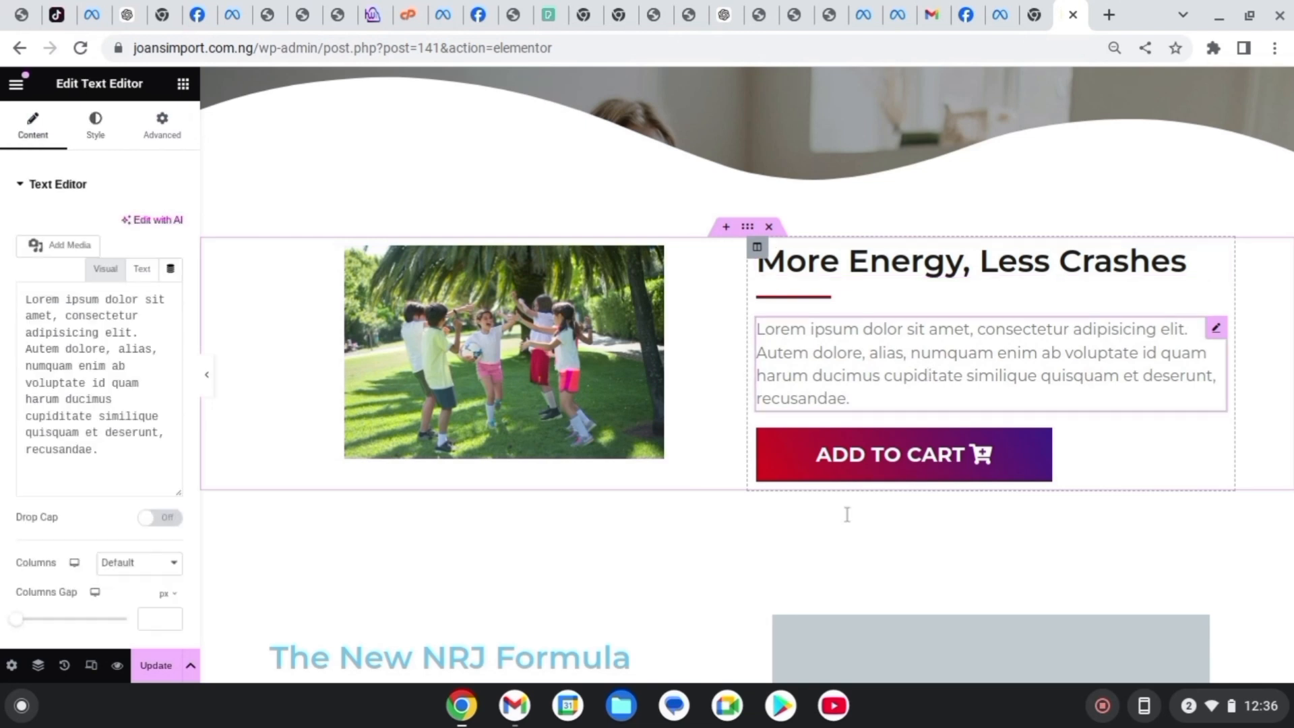
scroll(977, 162, down, 15)
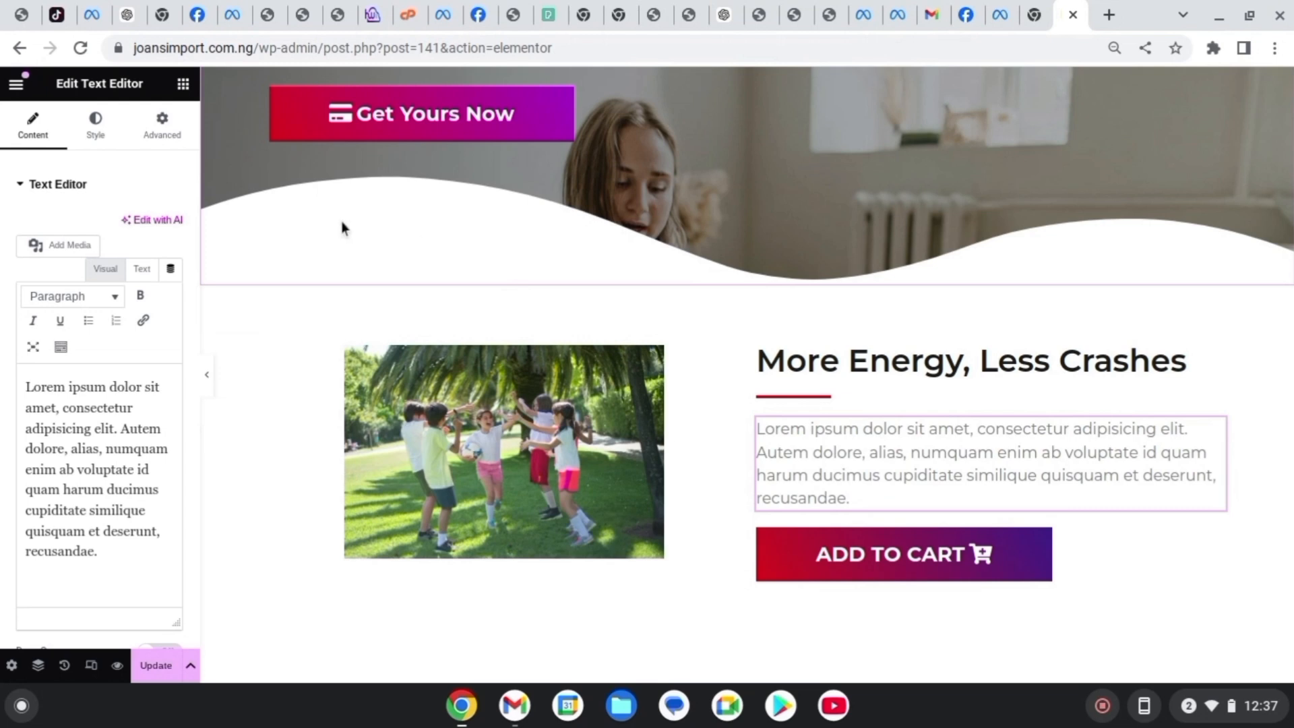
scroll(948, 439, up, 4)
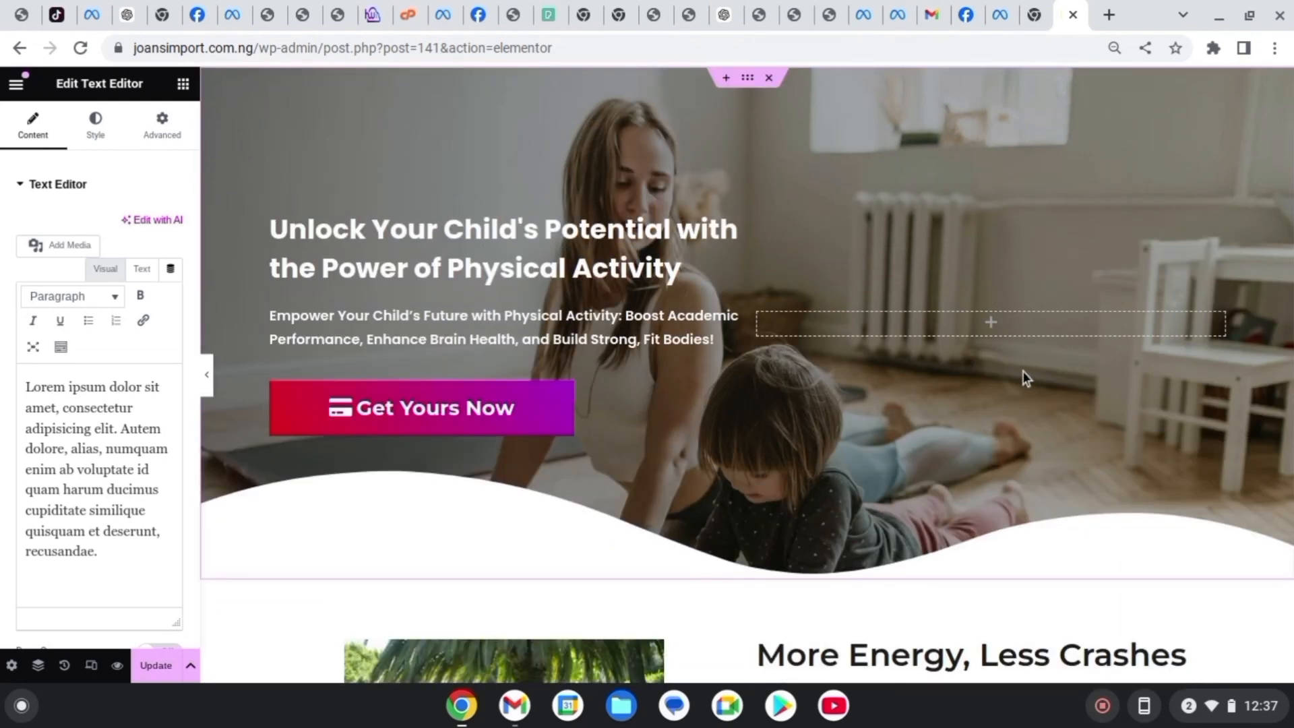